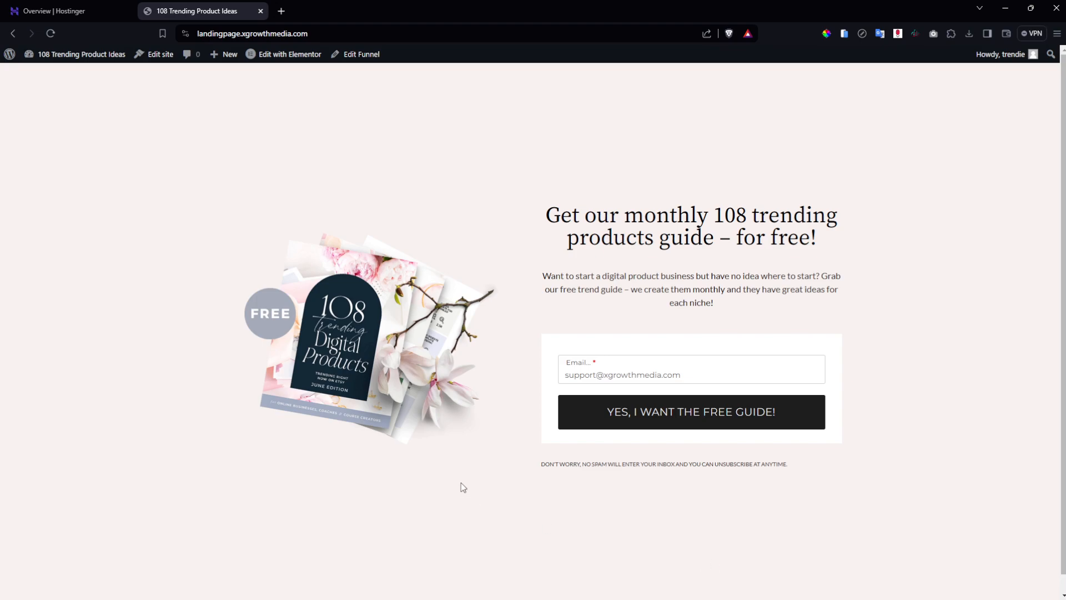
Submit the email through 'YES, I WANT THE FREE GUIDE!' and go back to the admin Dashboard.
{"action": "scroll", "coordinate": [461, 486], "scroll_direction": "down", "scroll_amount": 1}
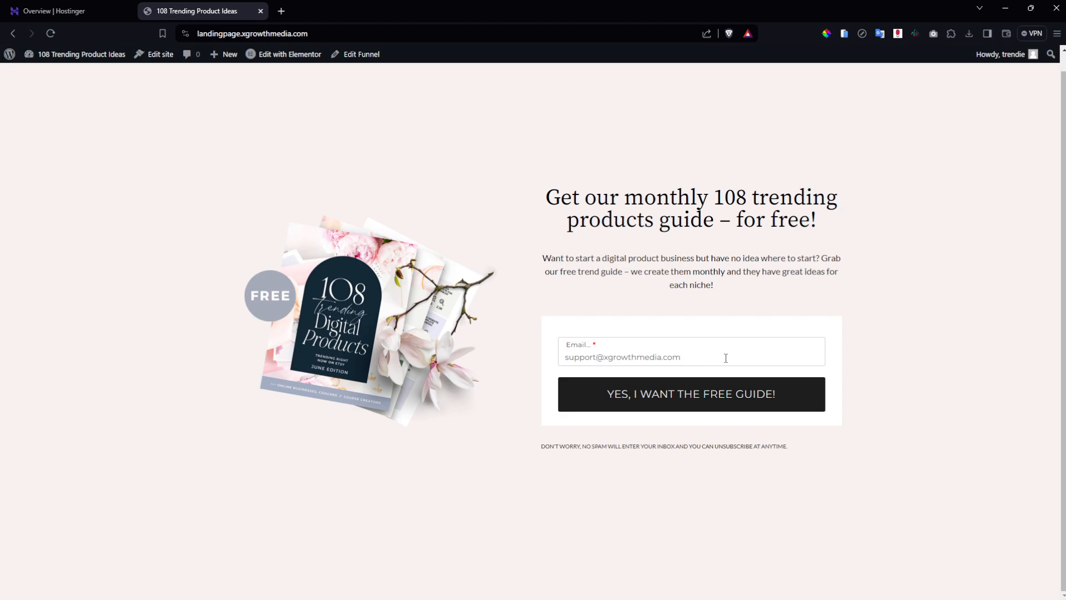
{"action": "left_click", "coordinate": [673, 408]}
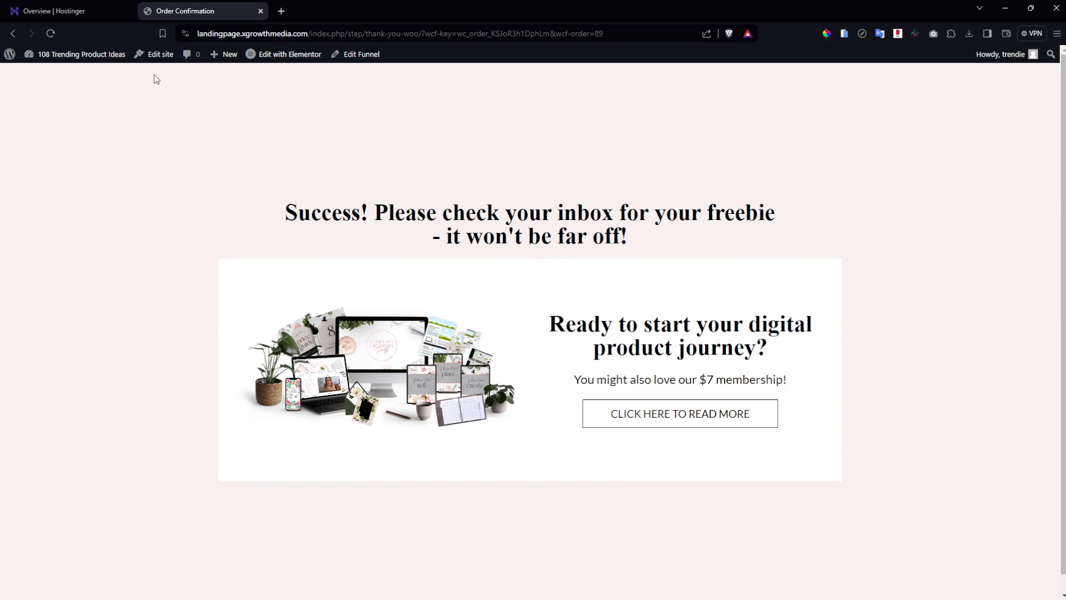
{"action": "left_click", "coordinate": [110, 73]}
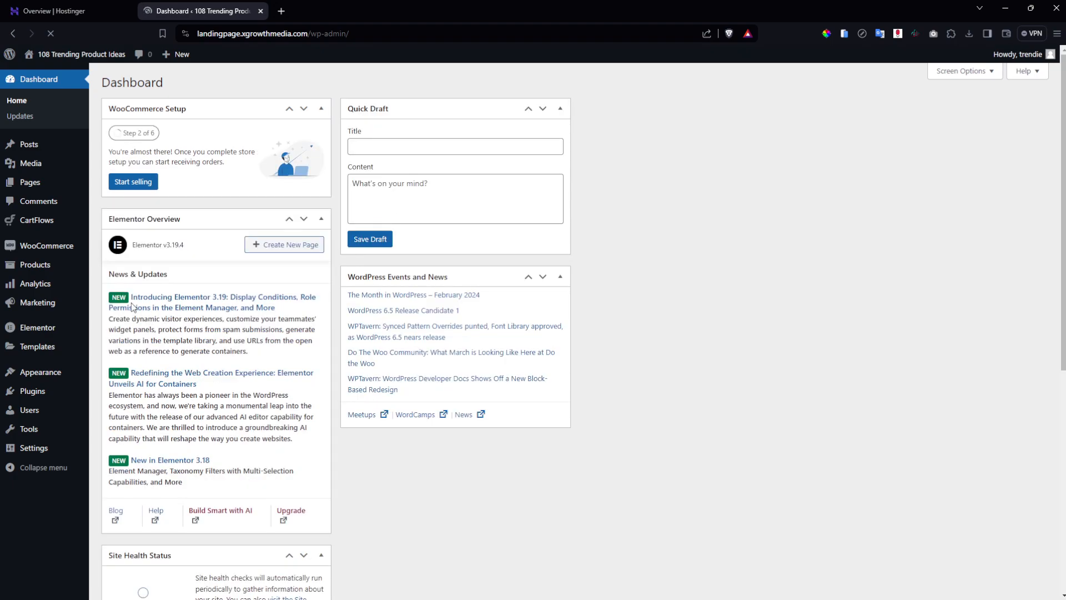
Add and publish a new WooCommerce product named '108 trending prompts'.
{"action": "mouse_move", "coordinate": [37, 272]}
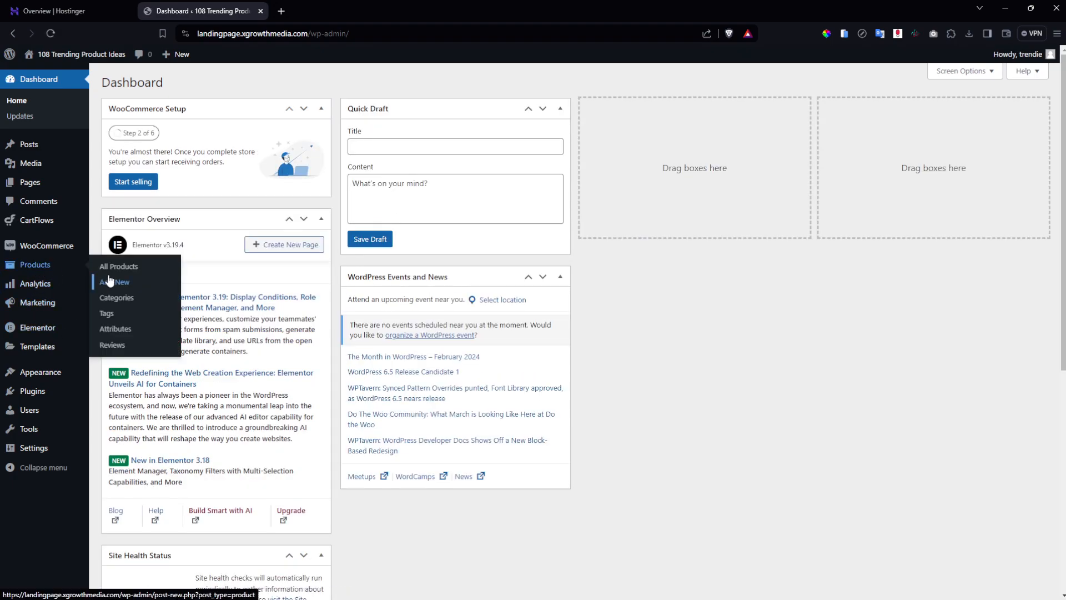
{"action": "left_click", "coordinate": [110, 281]}
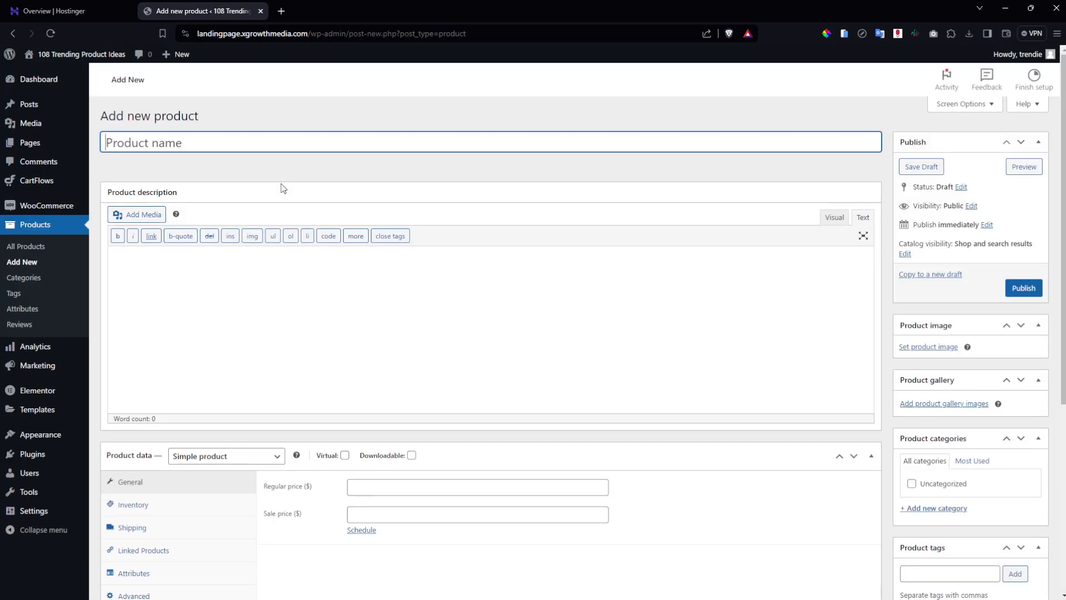
{"action": "type", "text": "108 t"}
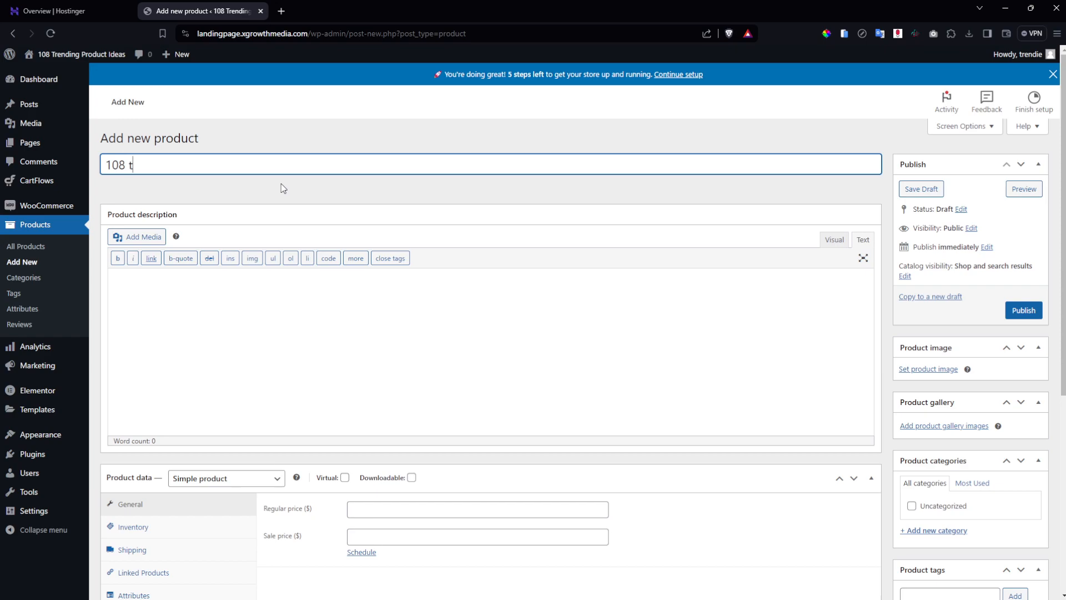
{"action": "type", "text": "rending prompts"}
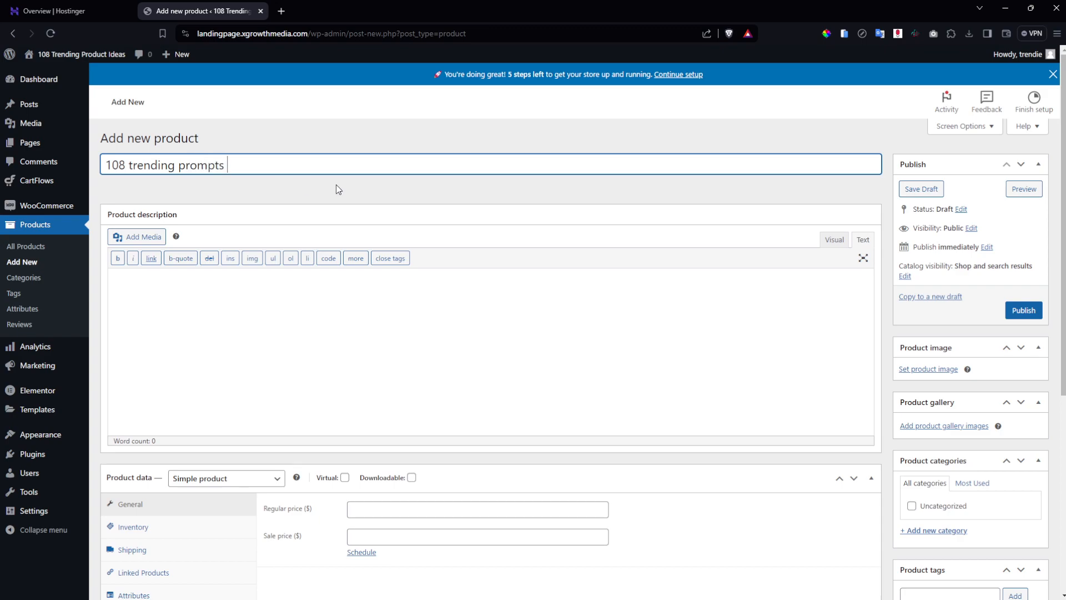
{"action": "left_click", "coordinate": [1026, 312]}
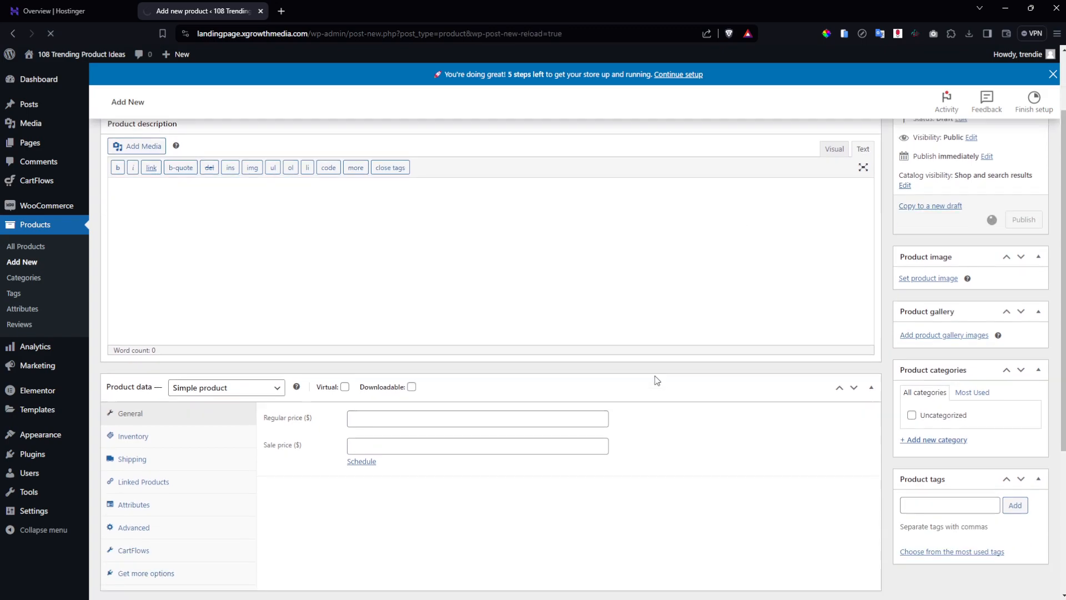
Give the product a regular price of 0, mark it Virtual, and update it.
{"action": "scroll", "coordinate": [655, 376], "scroll_direction": "down", "scroll_amount": 2}
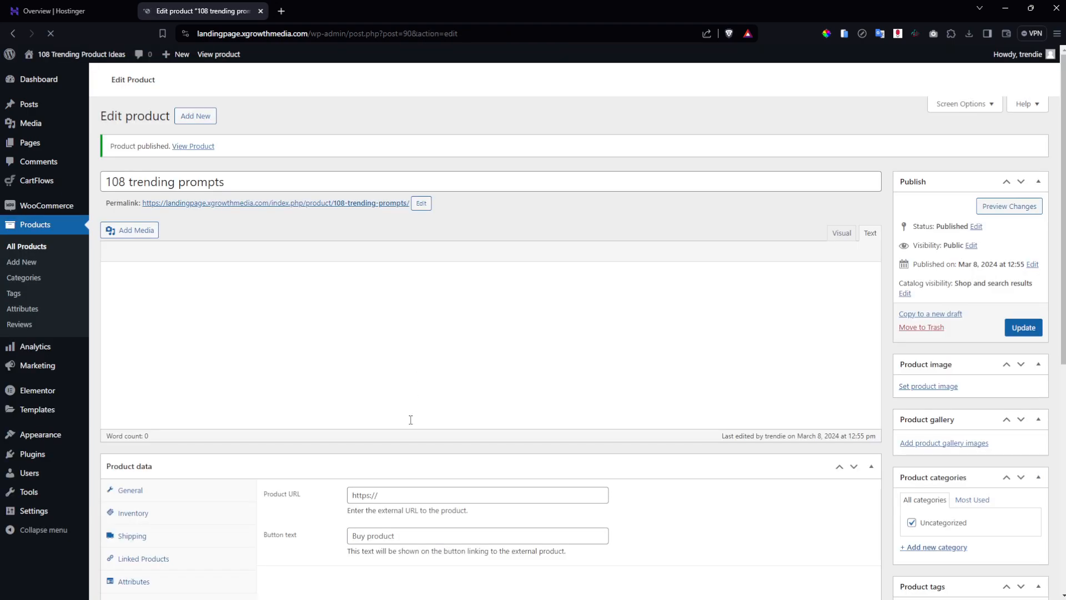
{"action": "scroll", "coordinate": [409, 418], "scroll_direction": "down", "scroll_amount": 2}
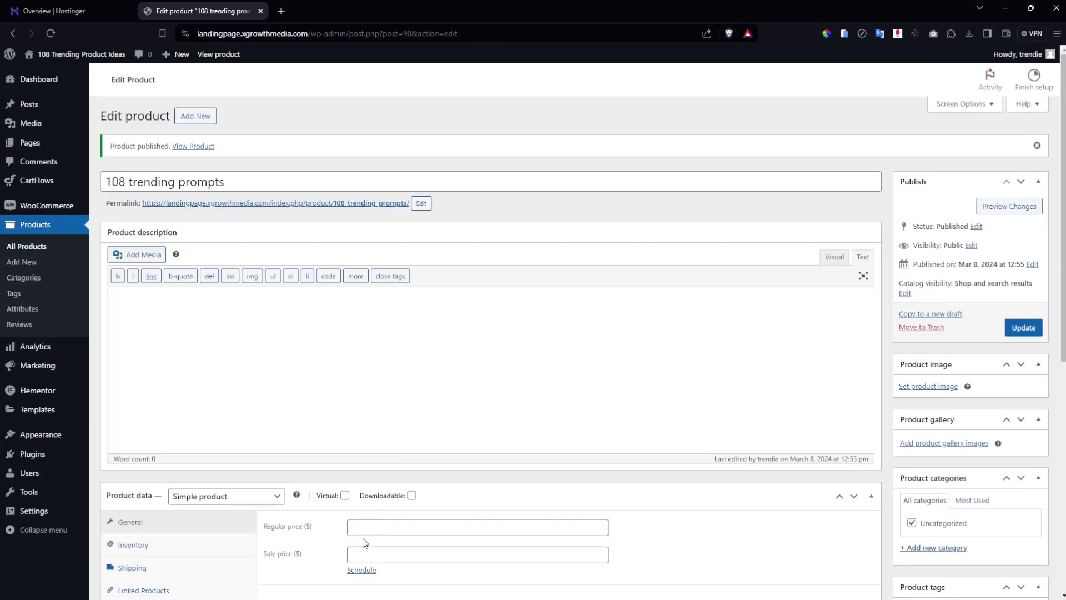
{"action": "left_click", "coordinate": [365, 533]}
{"action": "type", "text": "0"}
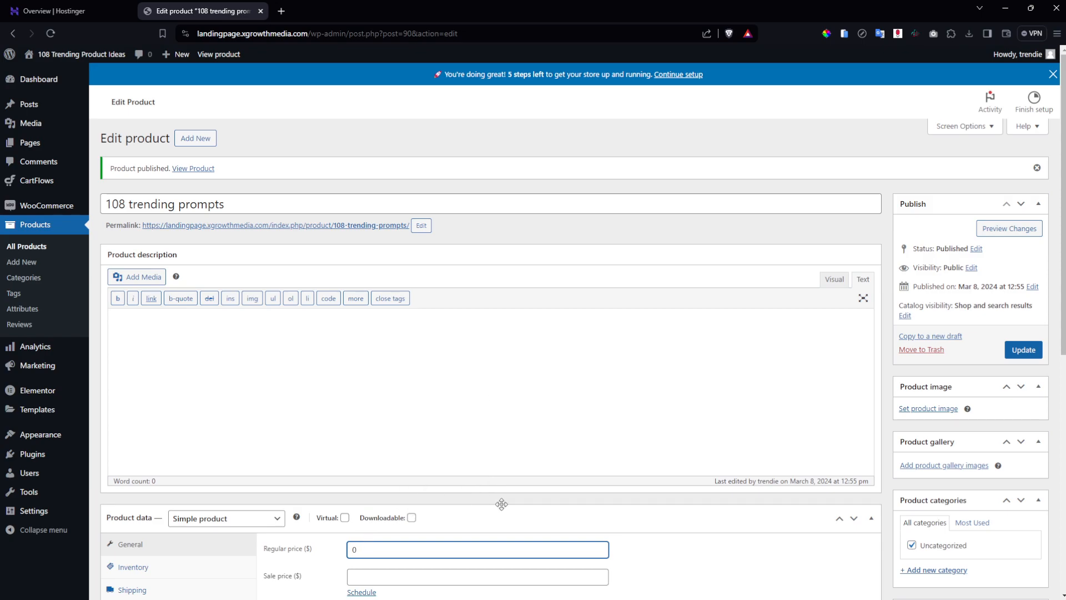
{"action": "scroll", "coordinate": [367, 533], "scroll_direction": "down", "scroll_amount": 2}
{"action": "left_click", "coordinate": [346, 407]}
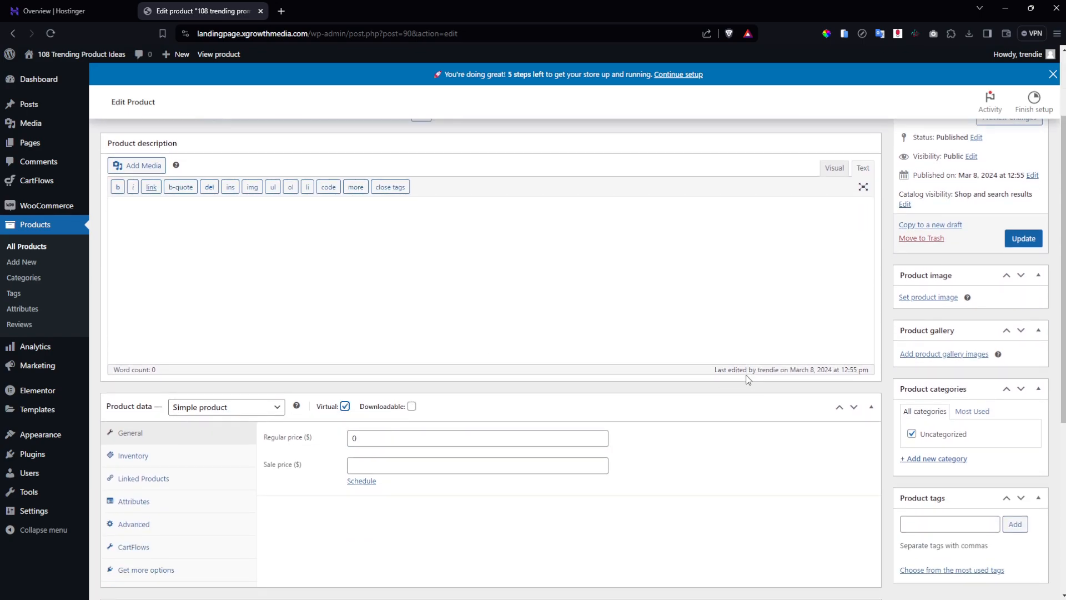
{"action": "left_click", "coordinate": [1024, 238]}
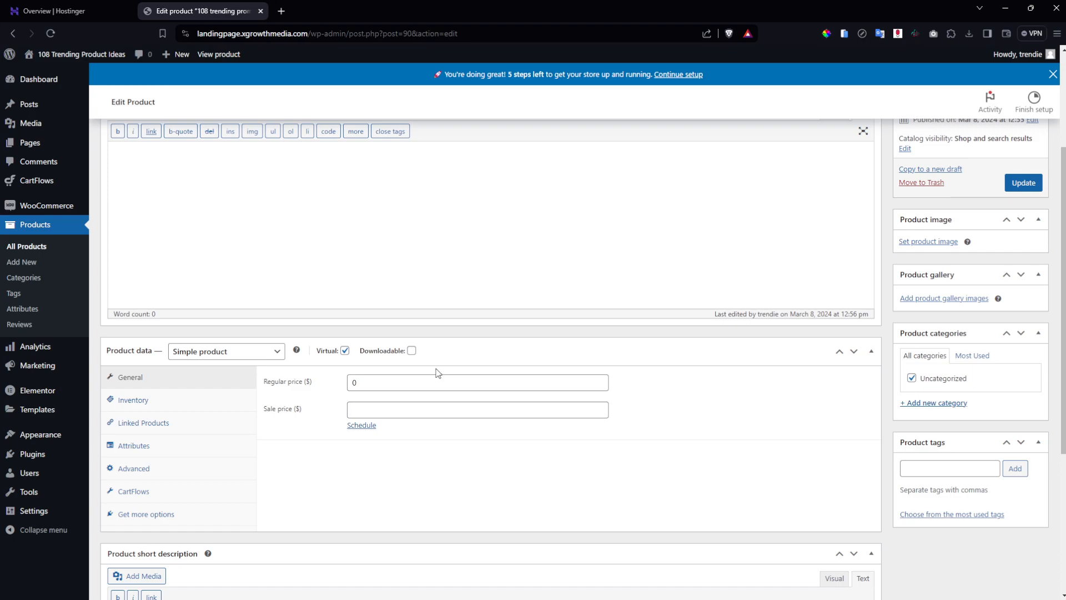
{"action": "scroll", "coordinate": [436, 373], "scroll_direction": "up", "scroll_amount": 3}
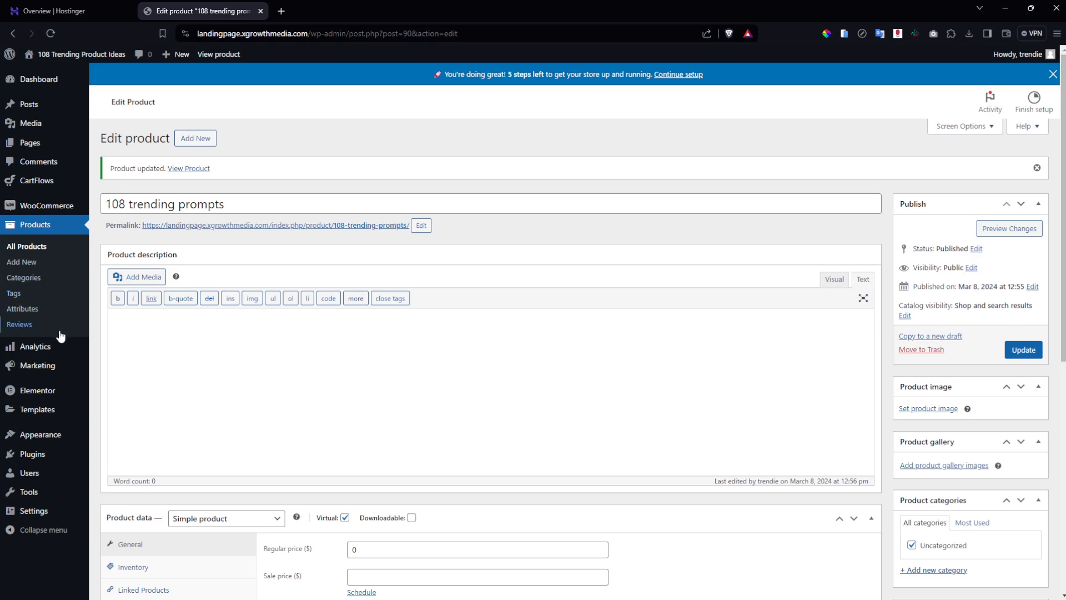
Open the CartFlows Dashboard, showing no funnels yet and $0.00 total revenue.
{"action": "mouse_move", "coordinate": [47, 192]}
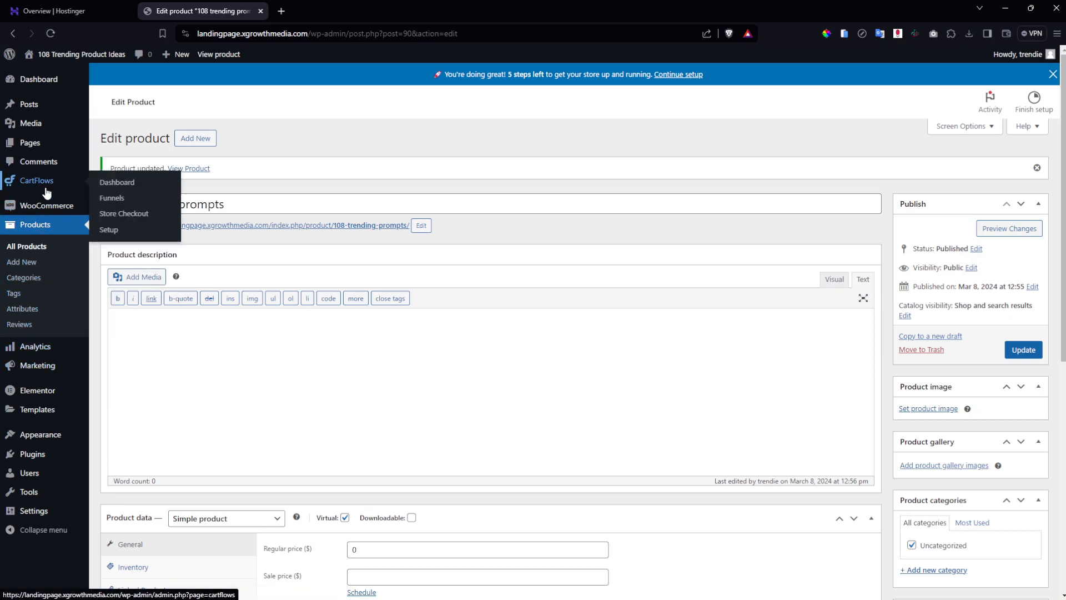
{"action": "mouse_move", "coordinate": [50, 94]}
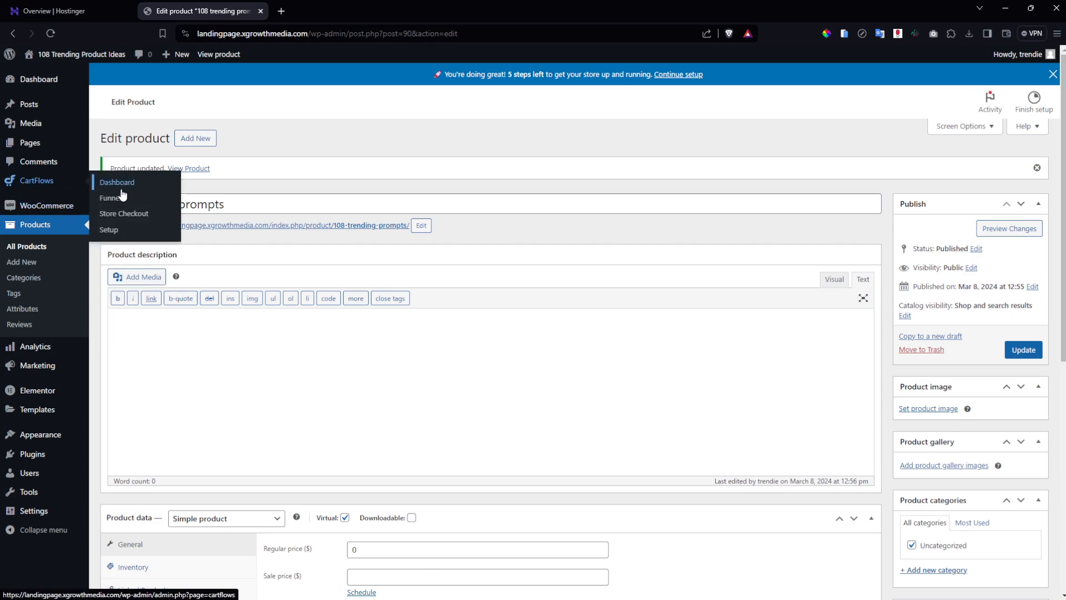
{"action": "left_click", "coordinate": [61, 184]}
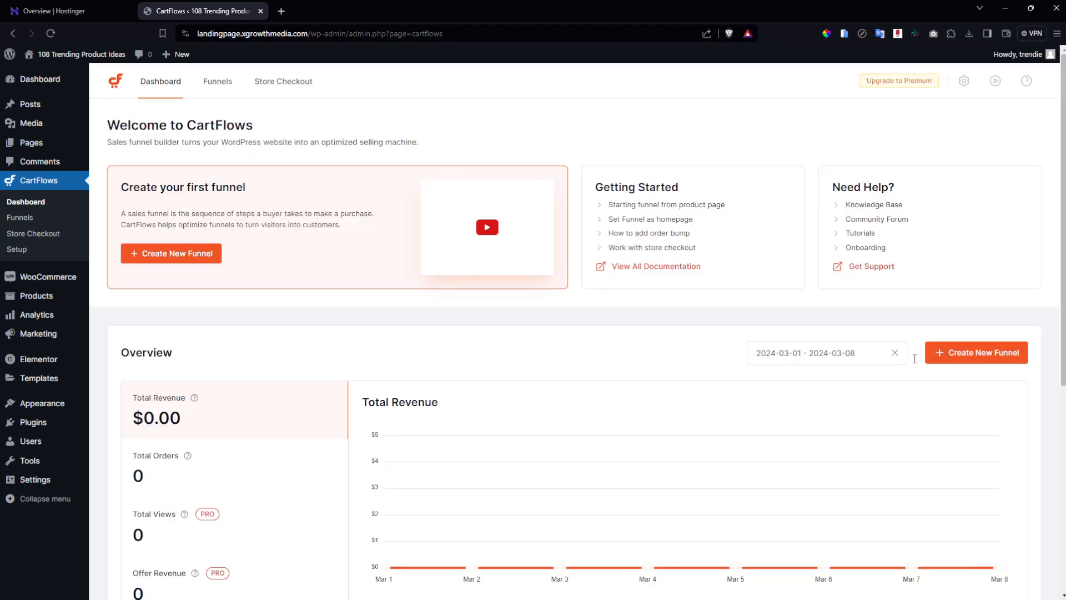
Create a from-scratch funnel named '108 prompts' with Sales Landing, Checkout and Thank You steps.
{"action": "left_click", "coordinate": [959, 361]}
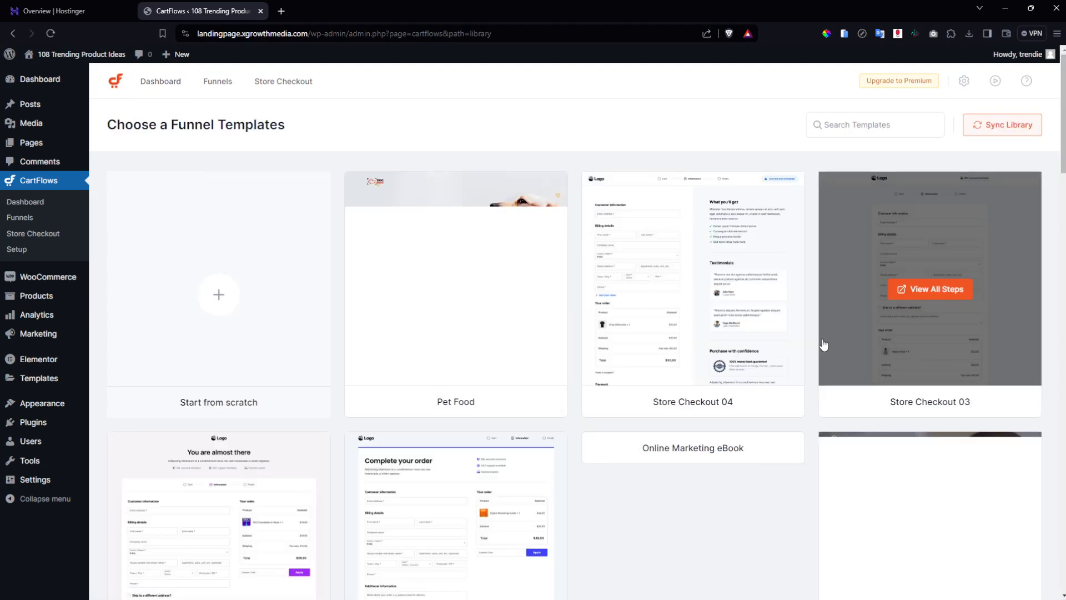
{"action": "left_click", "coordinate": [218, 296]}
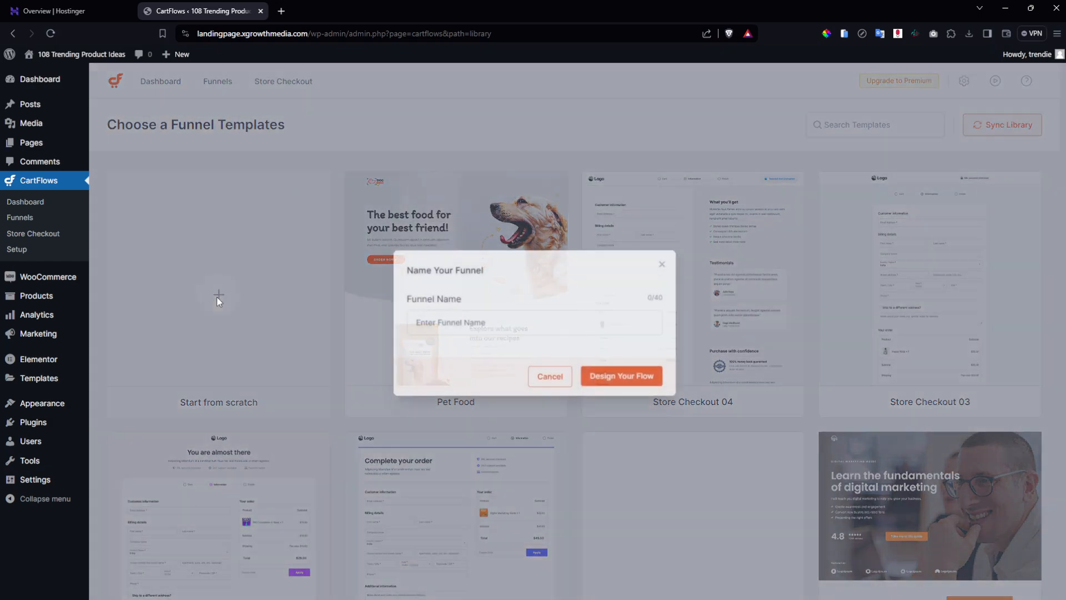
{"action": "left_click", "coordinate": [498, 322]}
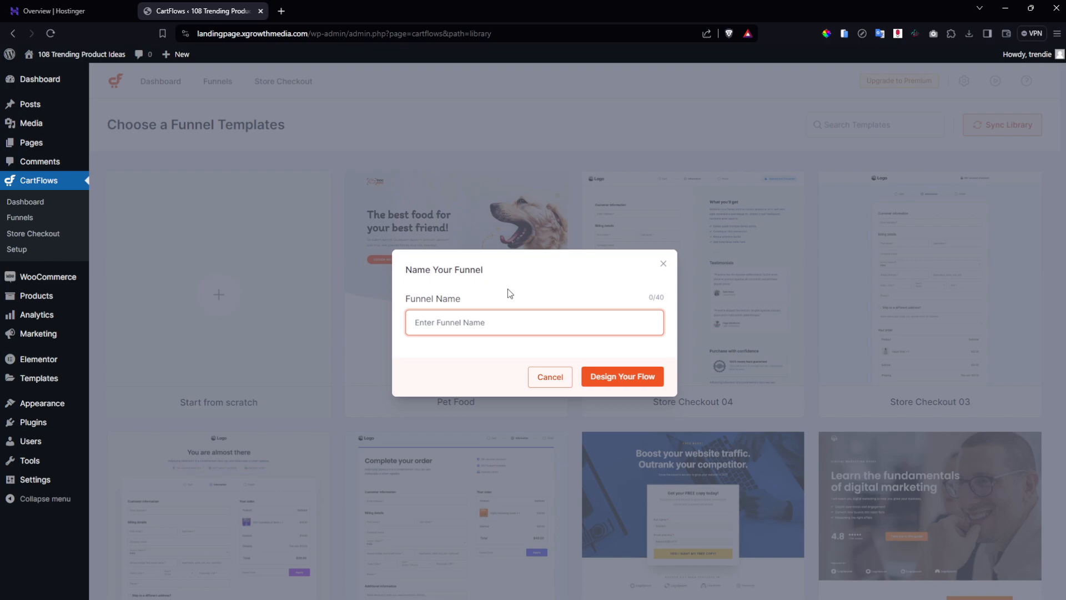
{"action": "type", "text": "108 prompts"}
{"action": "left_click", "coordinate": [634, 379]}
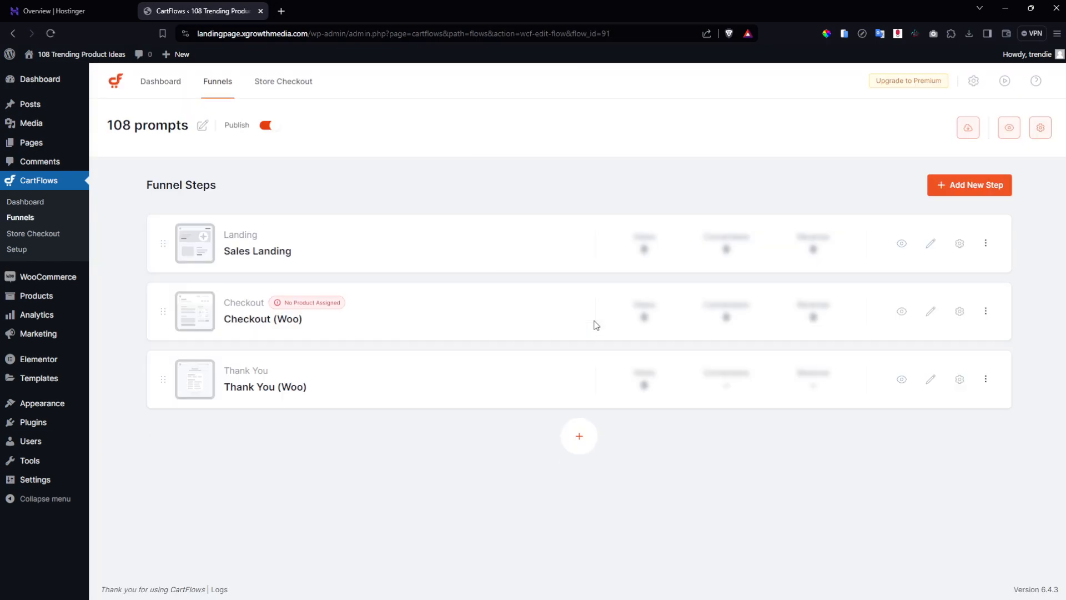
Delete the Sales Landing and Checkout (Woo) steps, confirming each deletion.
{"action": "left_click", "coordinate": [985, 242]}
{"action": "left_click", "coordinate": [756, 484]}
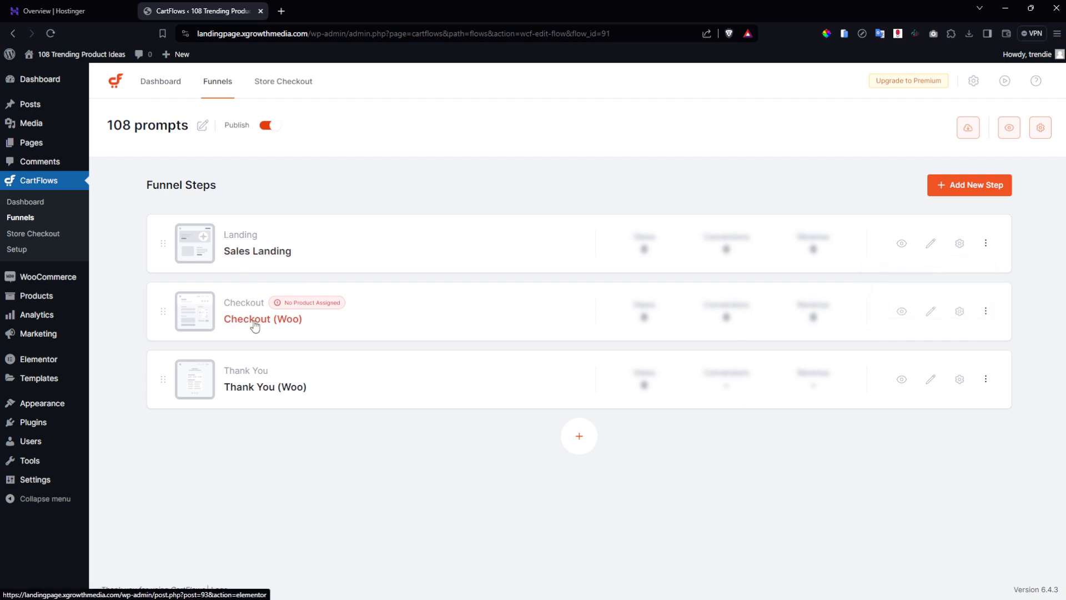
{"action": "left_click", "coordinate": [984, 244]}
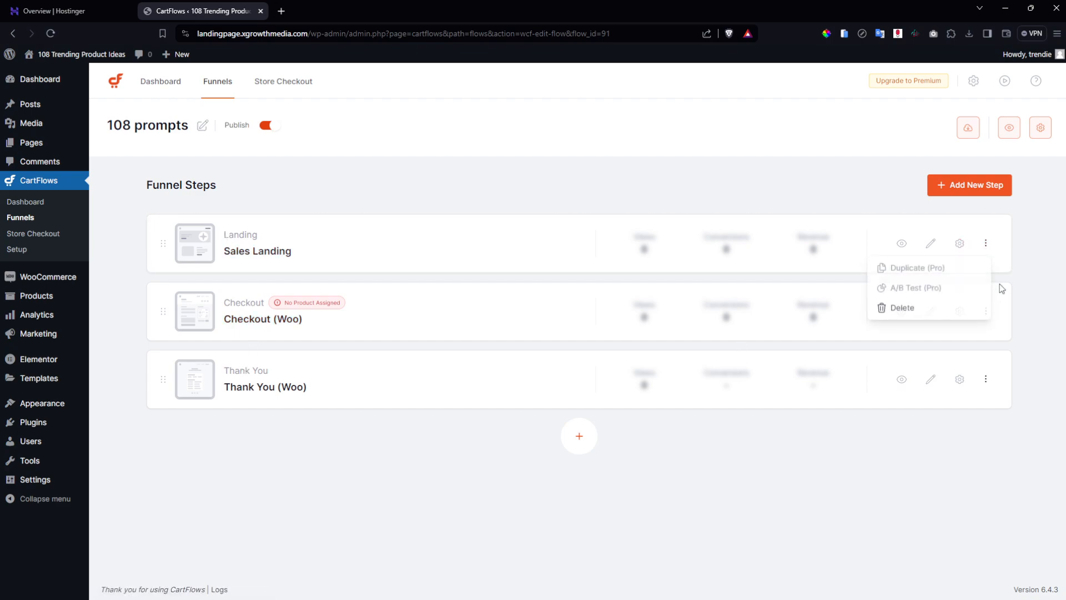
{"action": "left_click", "coordinate": [940, 310]}
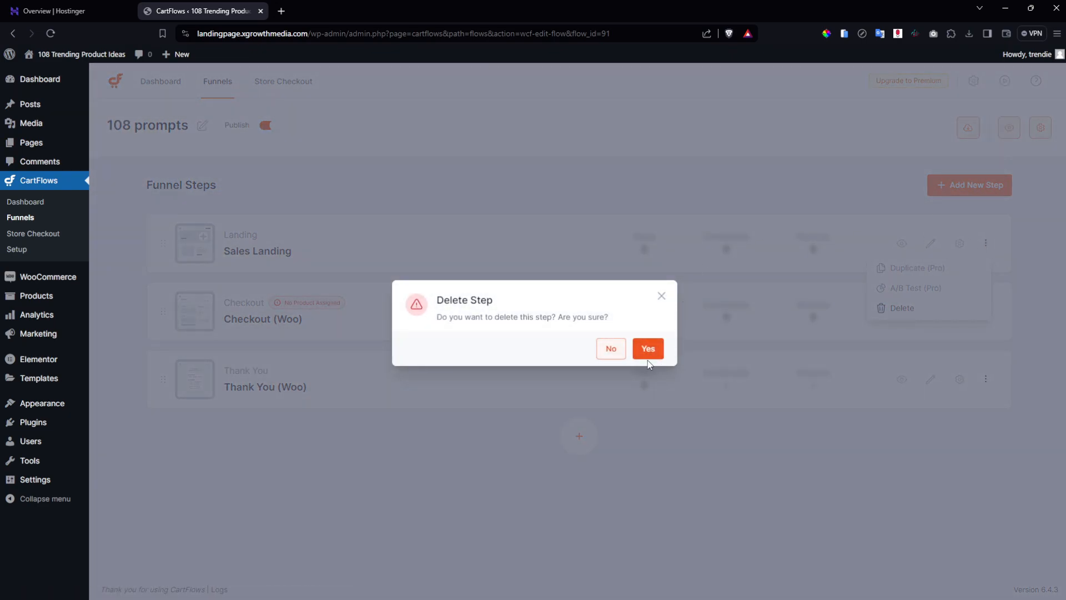
{"action": "left_click", "coordinate": [648, 349]}
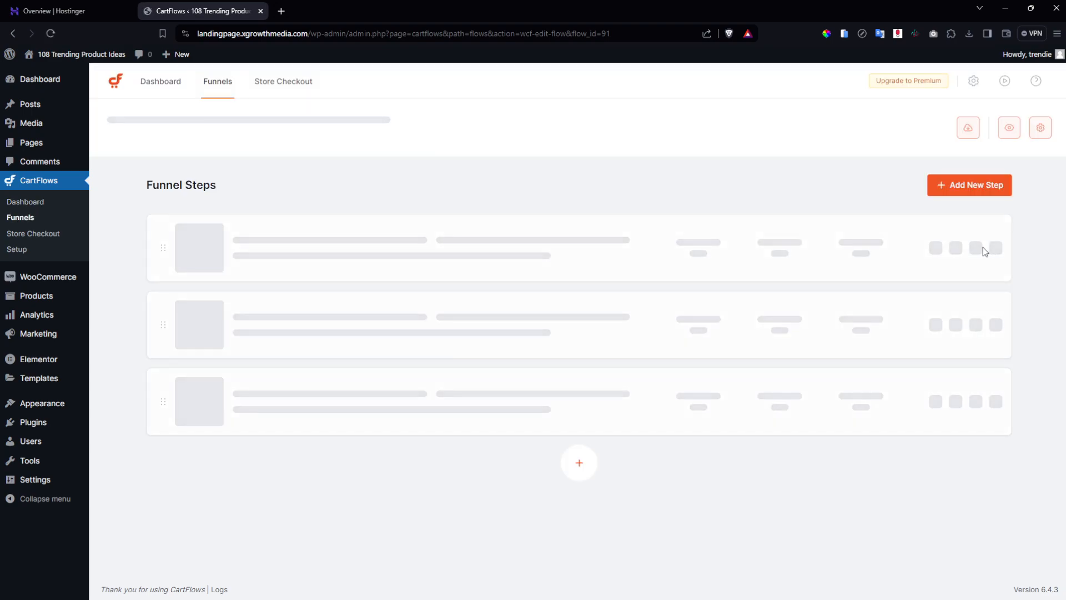
{"action": "left_click", "coordinate": [986, 244]}
{"action": "left_click", "coordinate": [943, 308]}
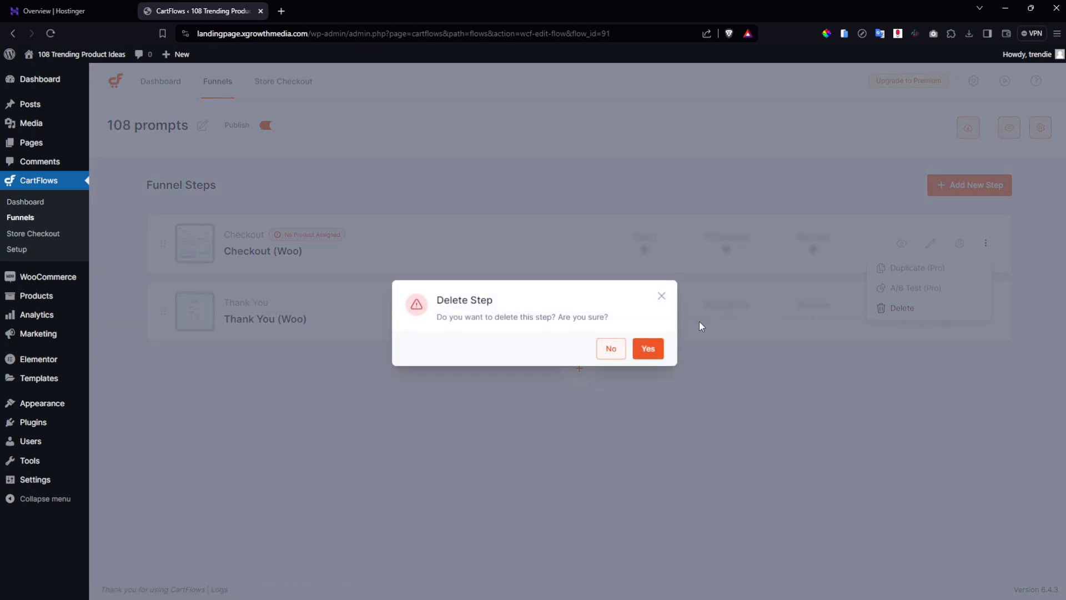
{"action": "left_click", "coordinate": [649, 348]}
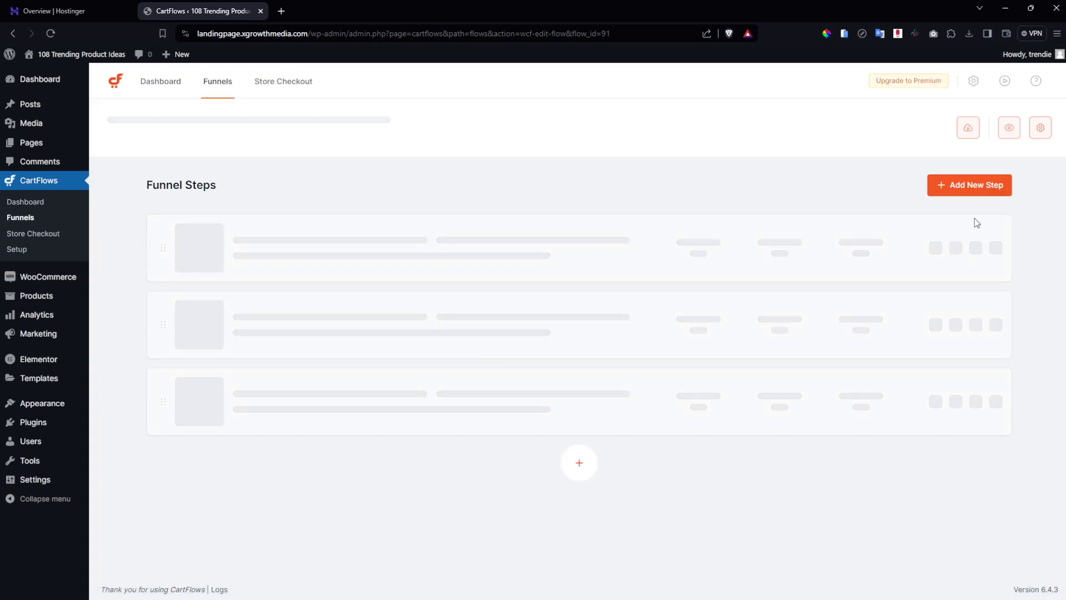
{"action": "left_click", "coordinate": [969, 194]}
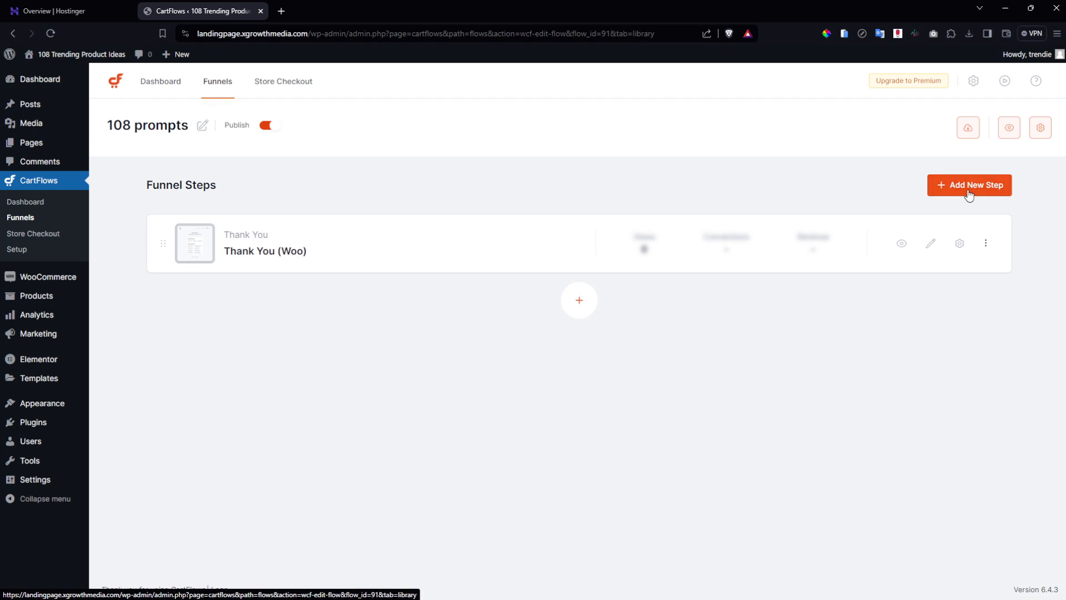
Create a from-scratch Optin step named 'free prompts' and drag it above Thank You (Woo).
{"action": "left_click", "coordinate": [231, 317]}
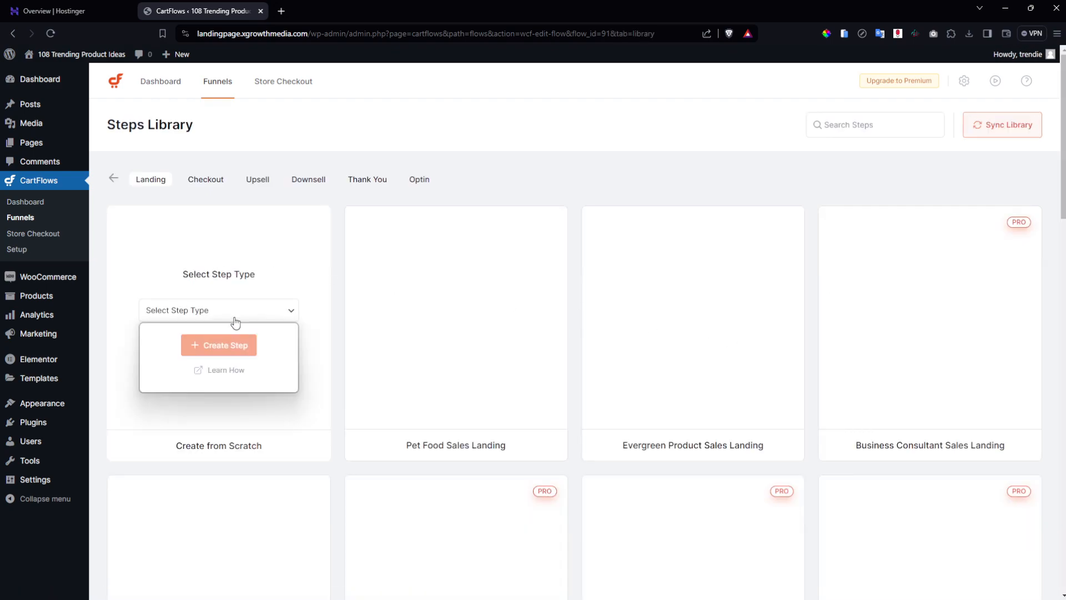
{"action": "left_click", "coordinate": [222, 390]}
{"action": "left_click", "coordinate": [225, 344]}
{"action": "left_click", "coordinate": [456, 327]}
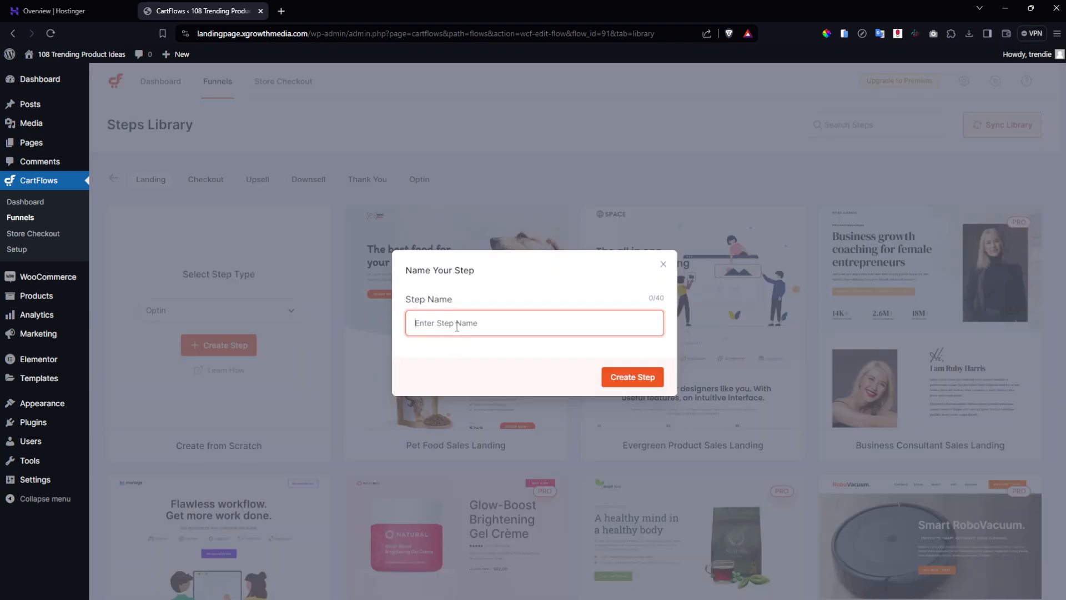
{"action": "type", "text": "free prompts"}
{"action": "left_click", "coordinate": [632, 377]}
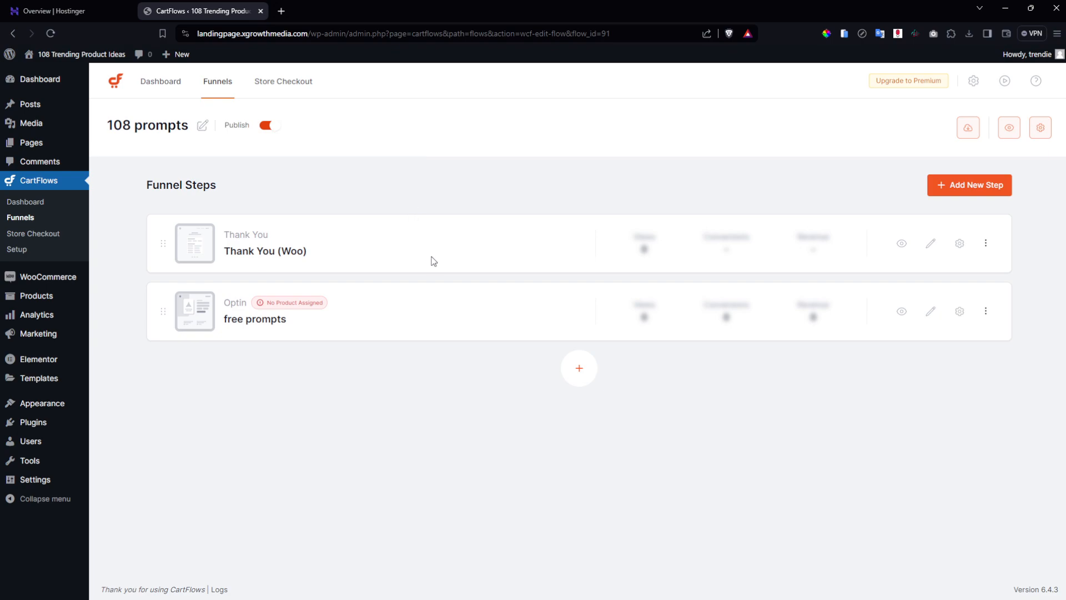
{"action": "left_click_drag", "start_coordinate": [160, 312], "coordinate": [161, 244]}
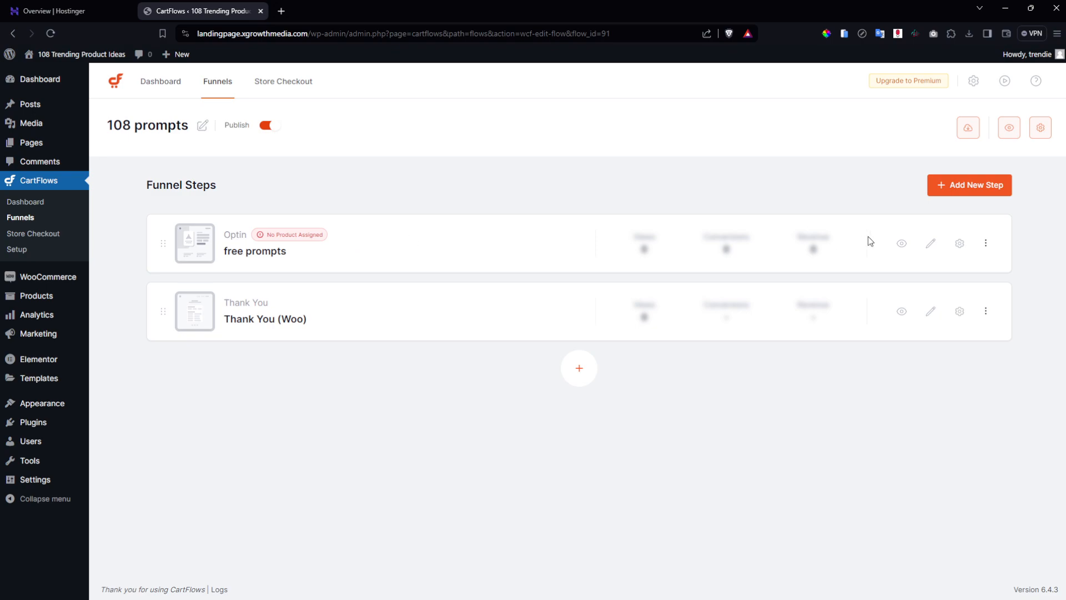
{"action": "left_click", "coordinate": [960, 244]}
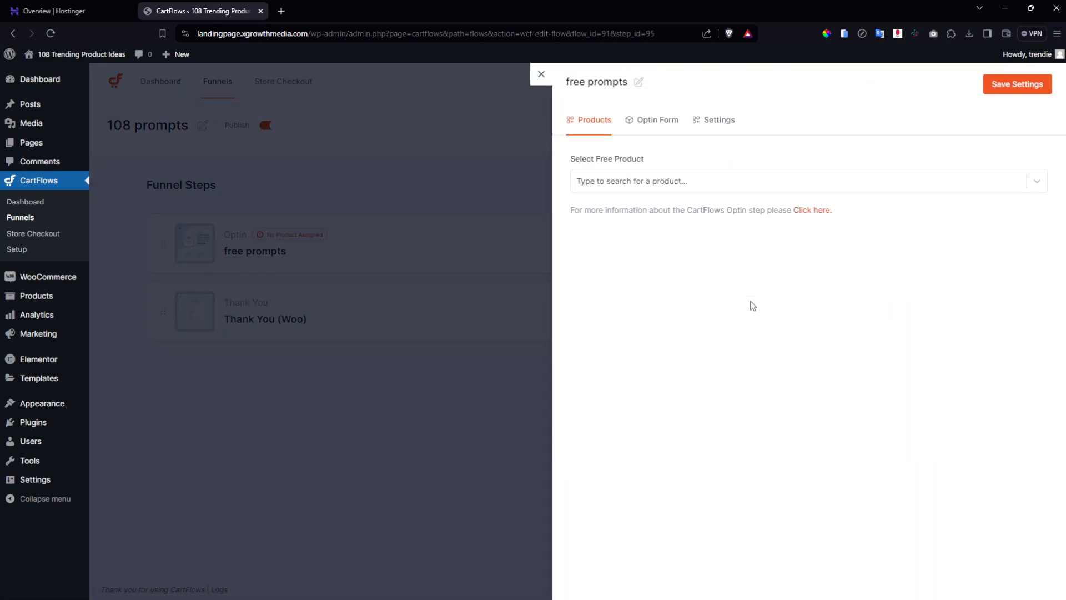
{"action": "left_click", "coordinate": [641, 186]}
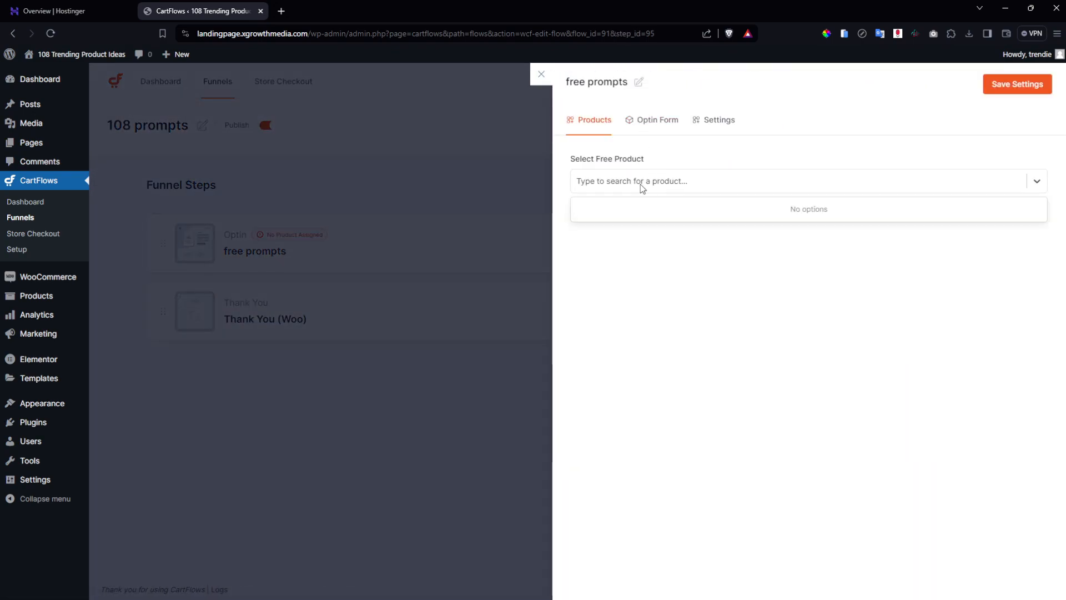
{"action": "type", "text": "prompts"}
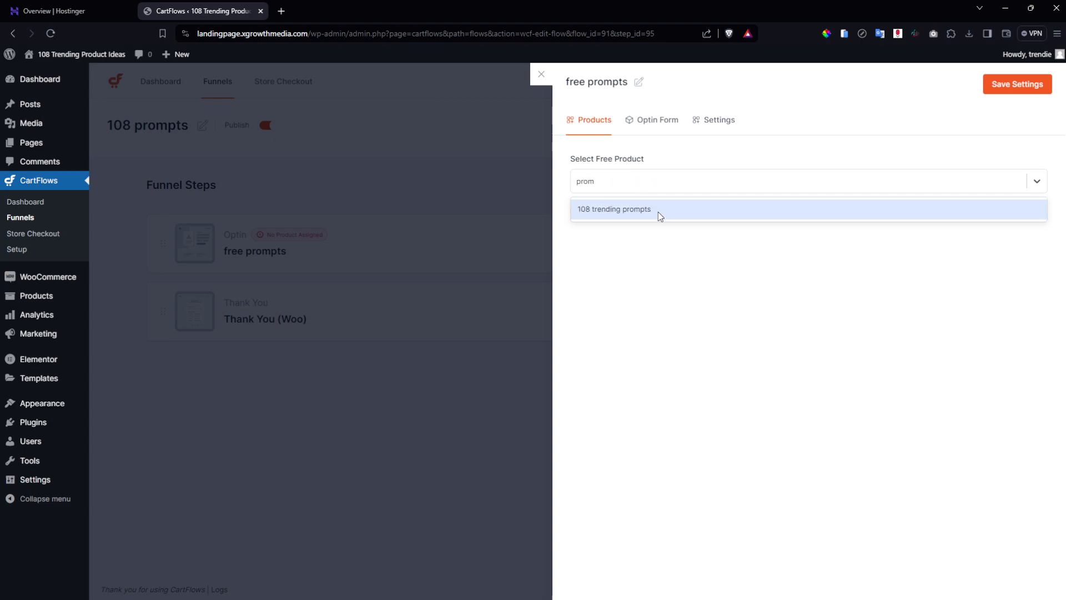
{"action": "left_click", "coordinate": [658, 210]}
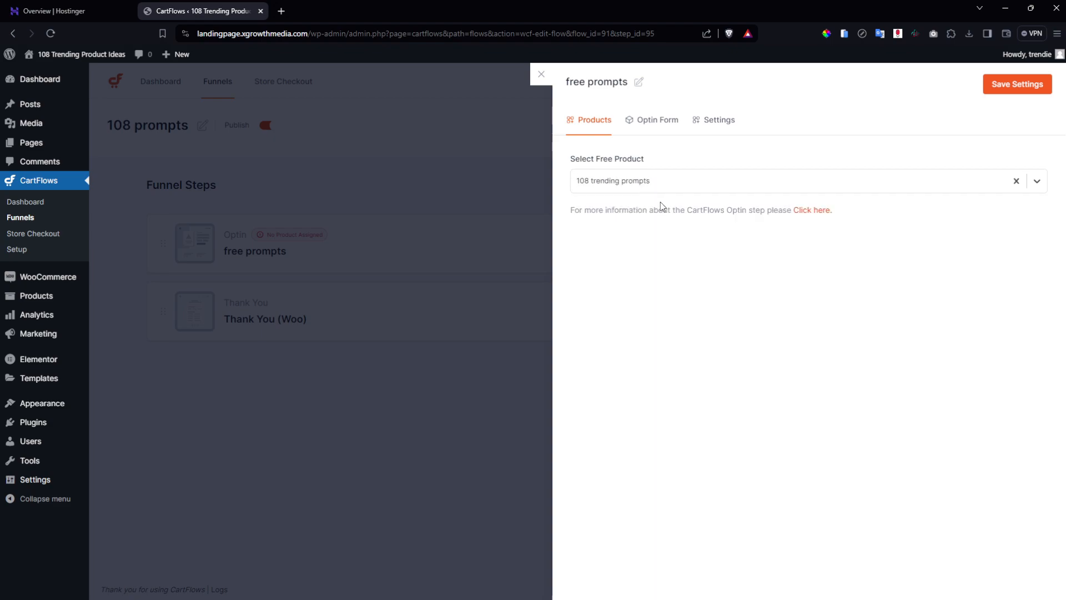
{"action": "left_click", "coordinate": [668, 127]}
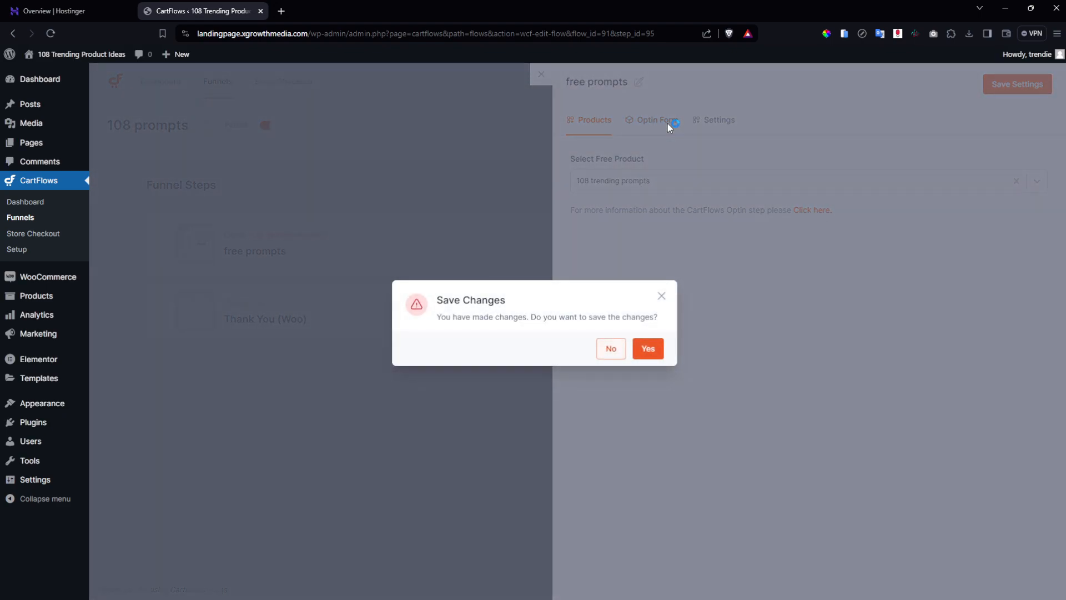
{"action": "left_click", "coordinate": [648, 349]}
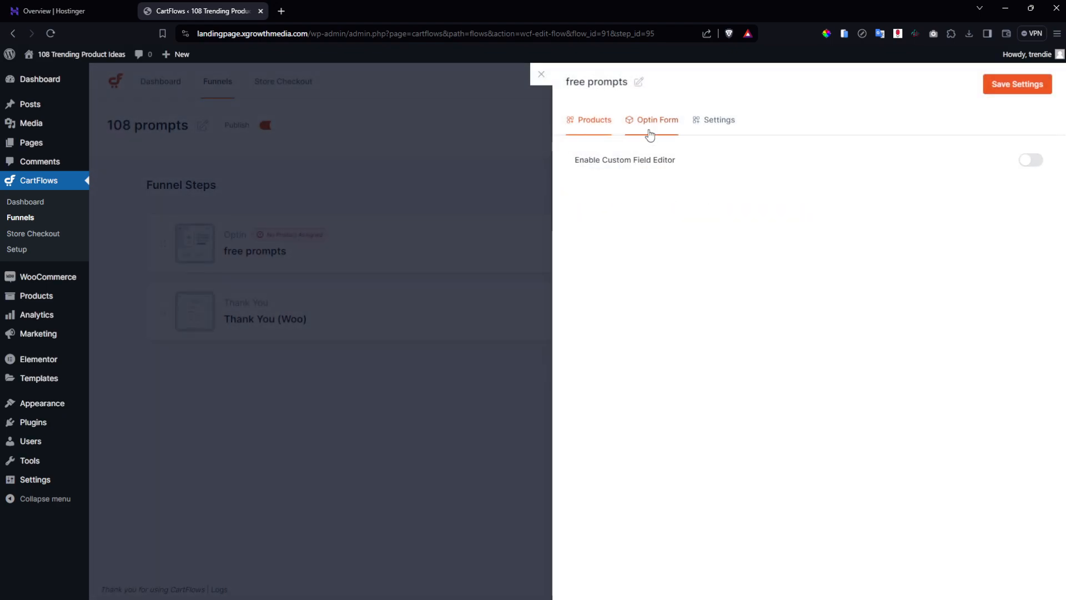
{"action": "left_click", "coordinate": [1032, 161]}
{"action": "left_click", "coordinate": [827, 228]}
{"action": "left_click", "coordinate": [828, 257]}
{"action": "left_click", "coordinate": [921, 228]}
{"action": "left_click", "coordinate": [921, 258]}
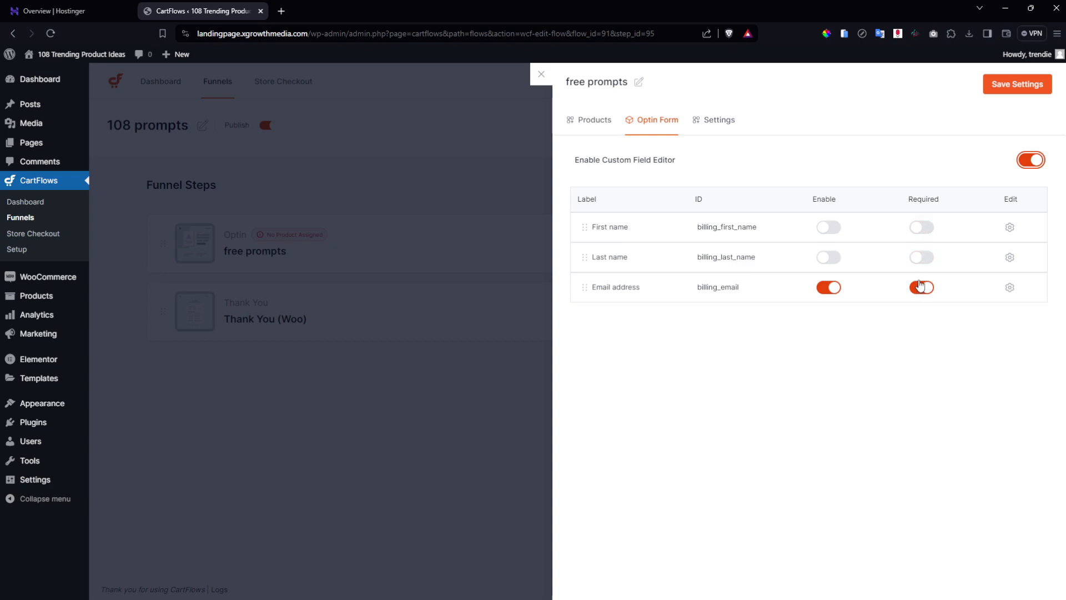
{"action": "left_click", "coordinate": [1010, 287]}
{"action": "left_click", "coordinate": [639, 391]}
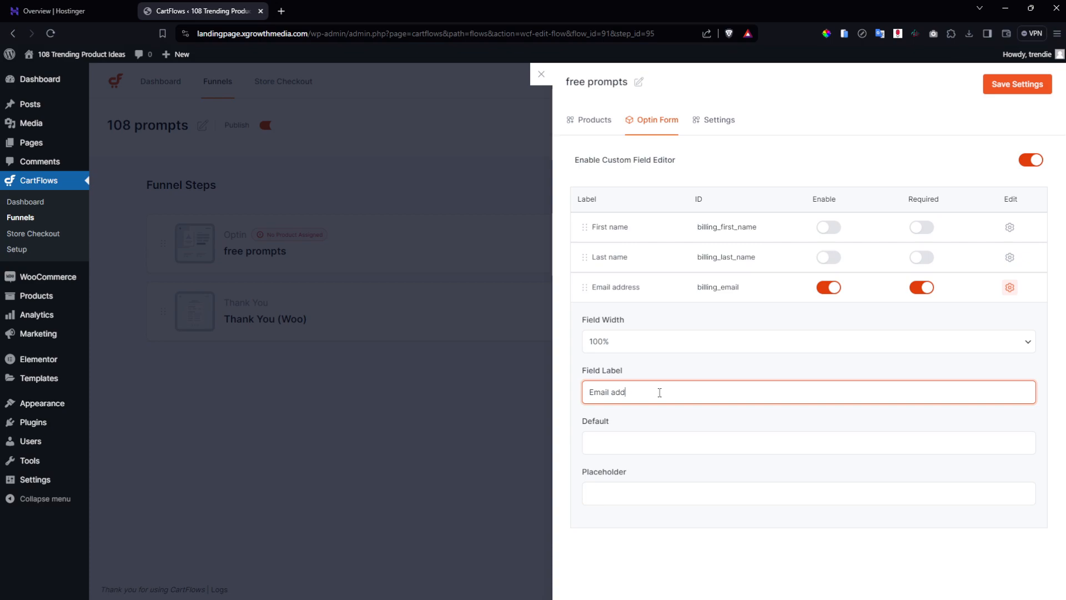
{"action": "key", "text": "BackSpace"}
{"action": "type", "text": "."}
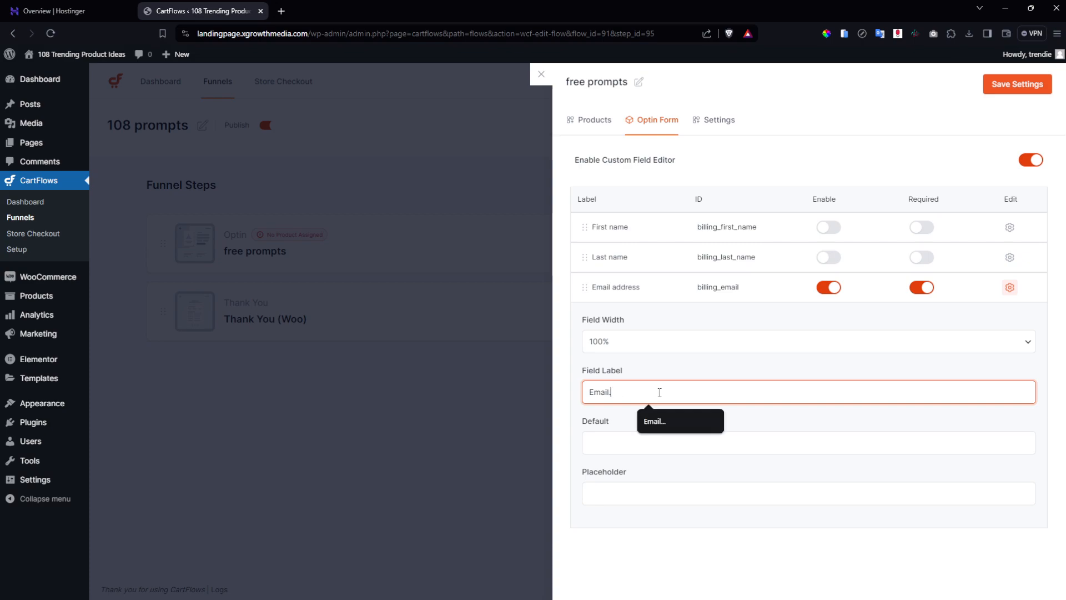
{"action": "type", "text": ".."}
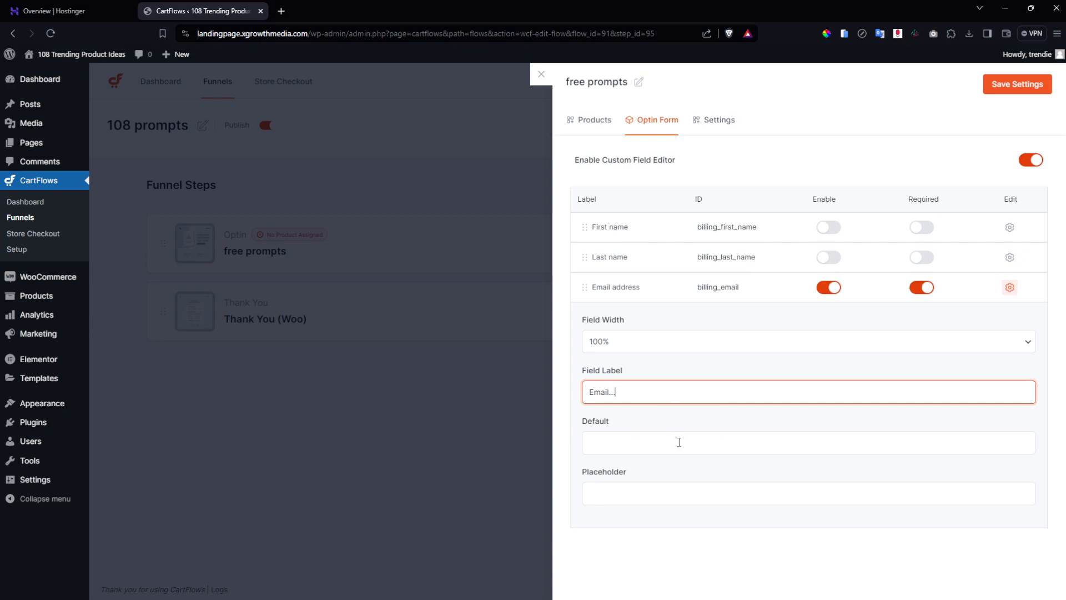
{"action": "left_click", "coordinate": [732, 345]}
{"action": "left_click", "coordinate": [734, 347]}
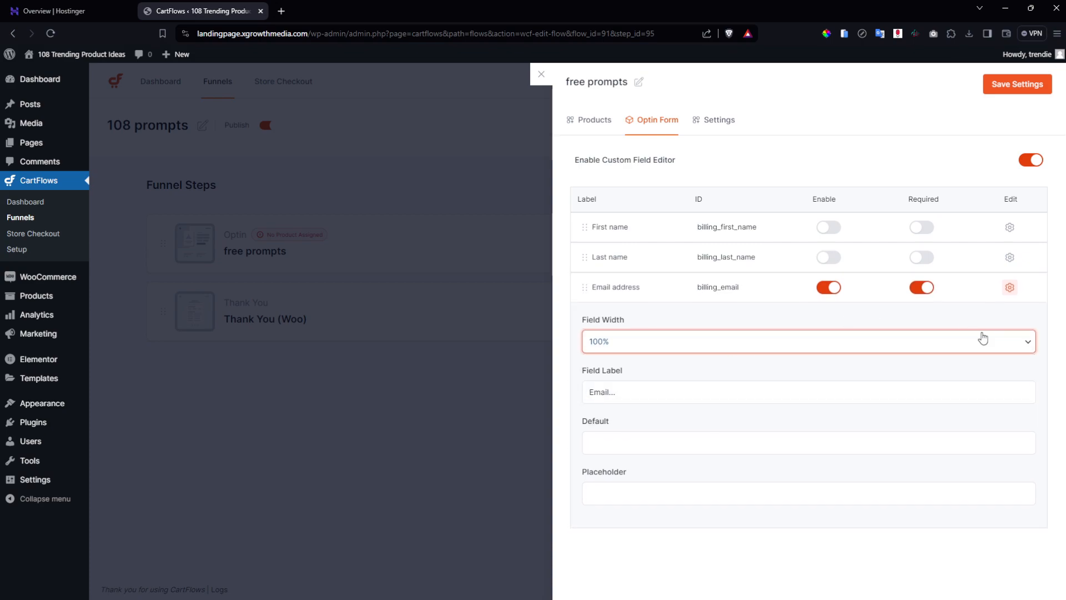
{"action": "left_click", "coordinate": [1002, 89]}
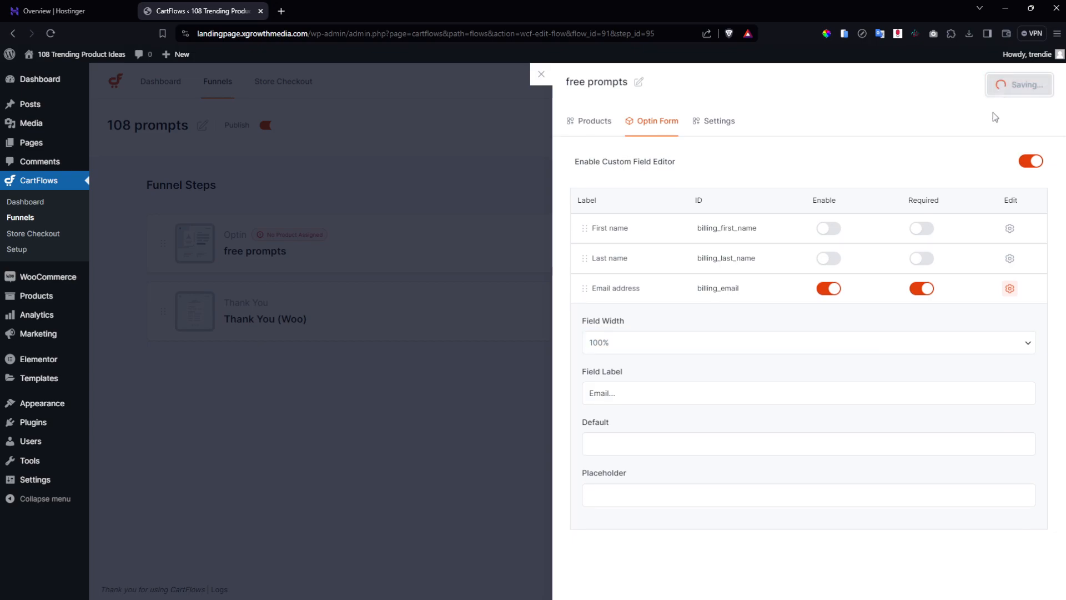
{"action": "left_click", "coordinate": [715, 122]}
{"action": "left_click", "coordinate": [657, 344]}
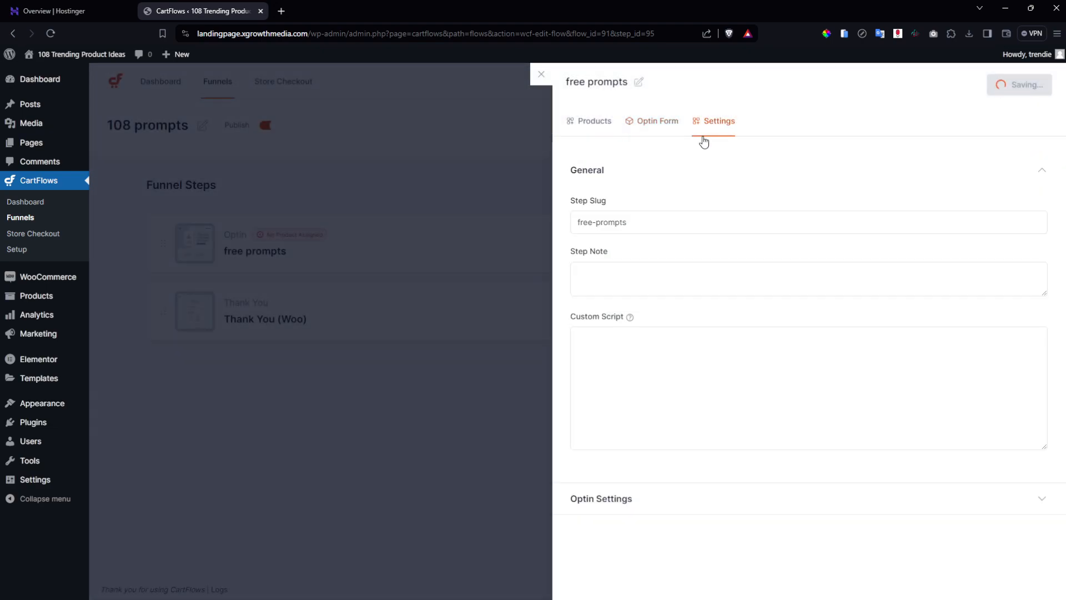
{"action": "left_click", "coordinate": [594, 122]}
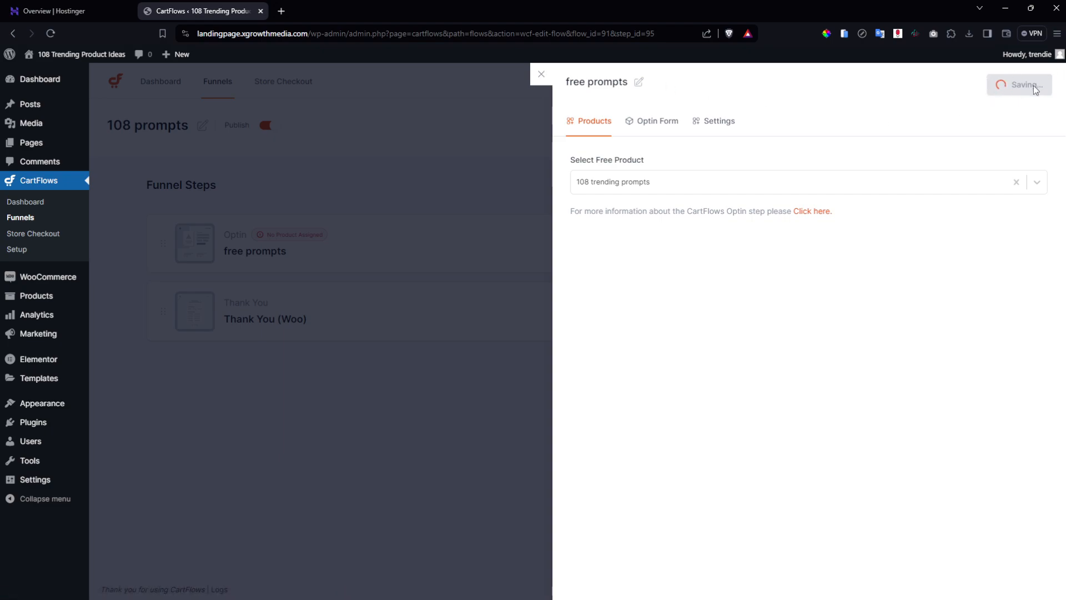
{"action": "left_click", "coordinate": [540, 76]}
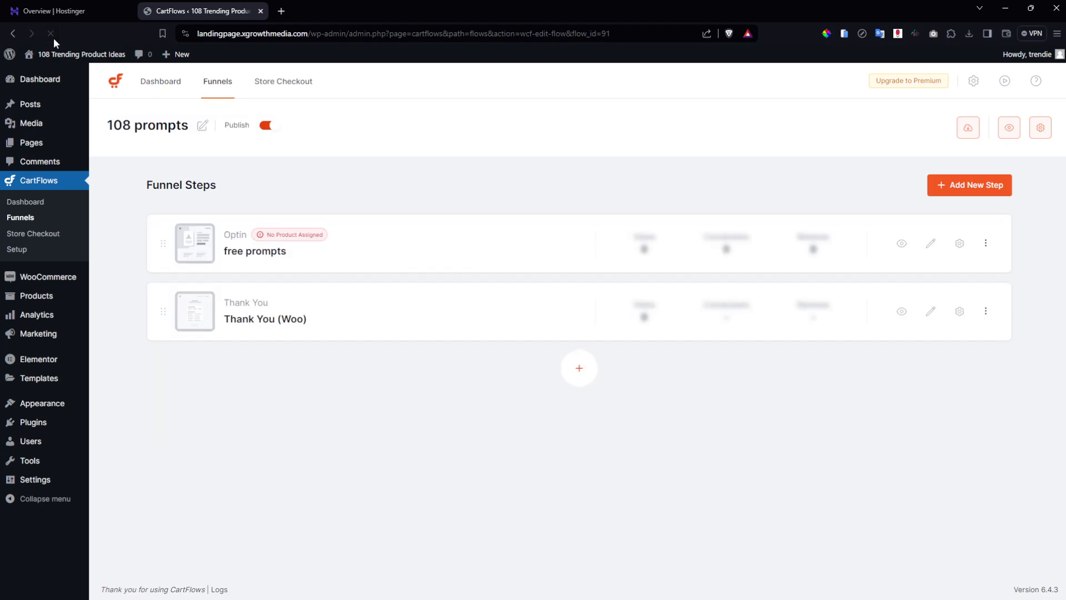
Select '108 trending prompts' as the opt-in step's free product and save.
{"action": "left_click", "coordinate": [958, 246]}
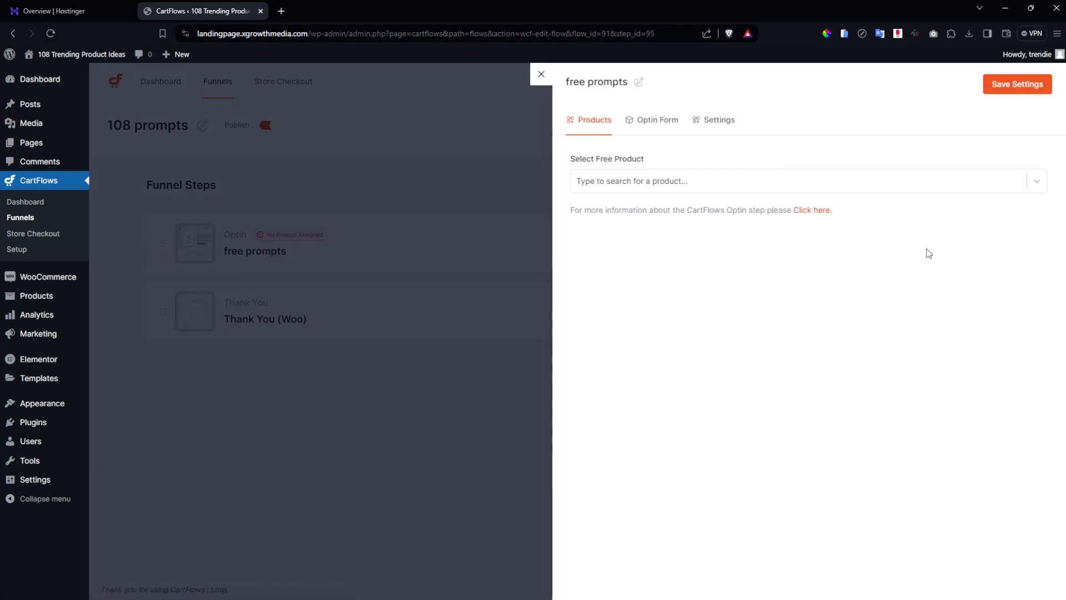
{"action": "left_click", "coordinate": [656, 182]}
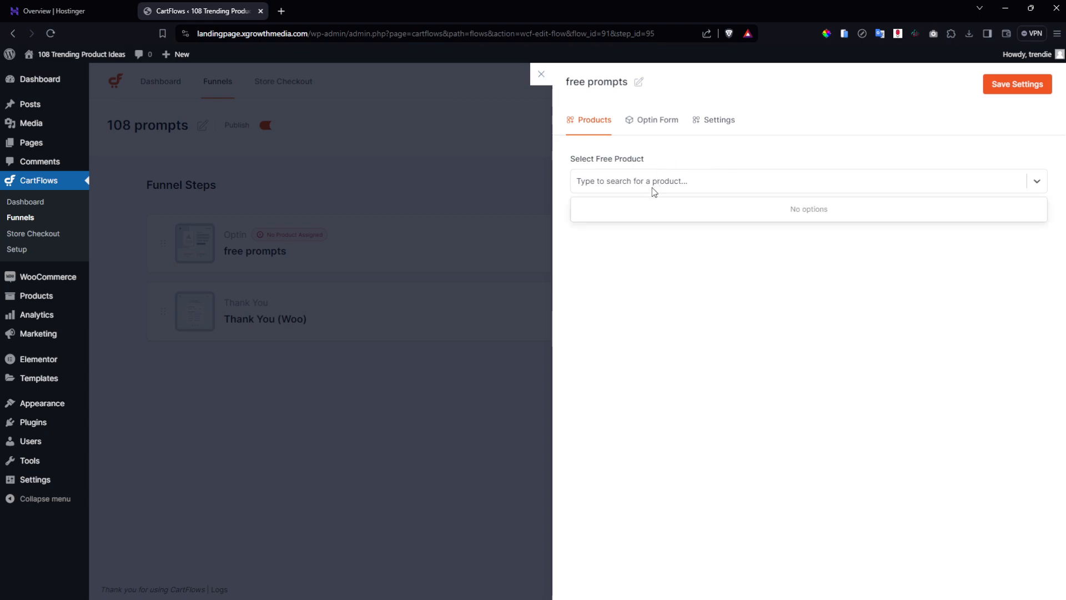
{"action": "type", "text": "prom"}
{"action": "left_click", "coordinate": [659, 209]}
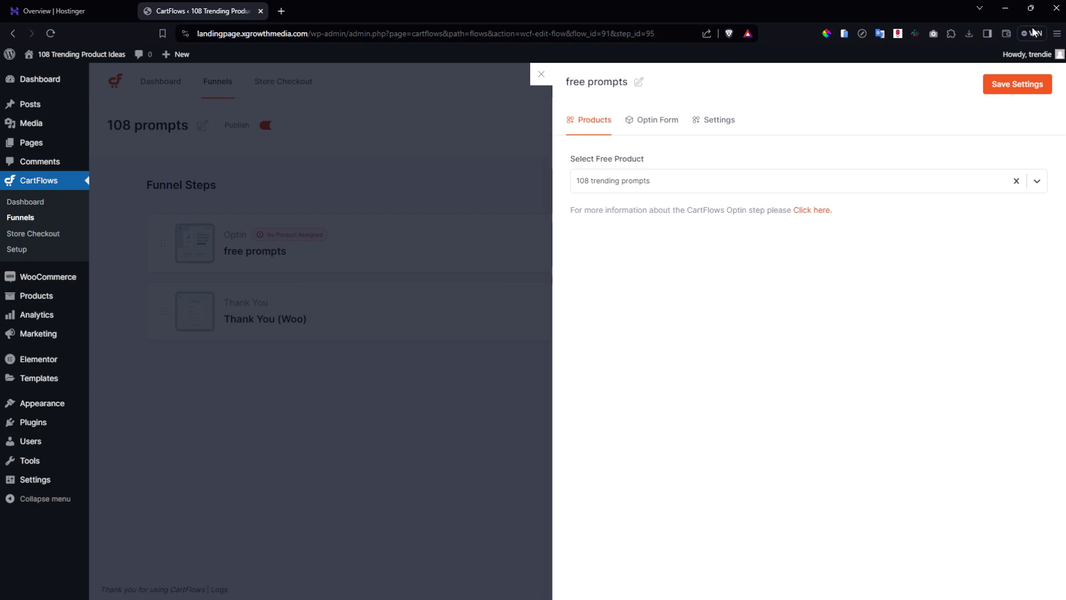
{"action": "left_click", "coordinate": [1011, 87]}
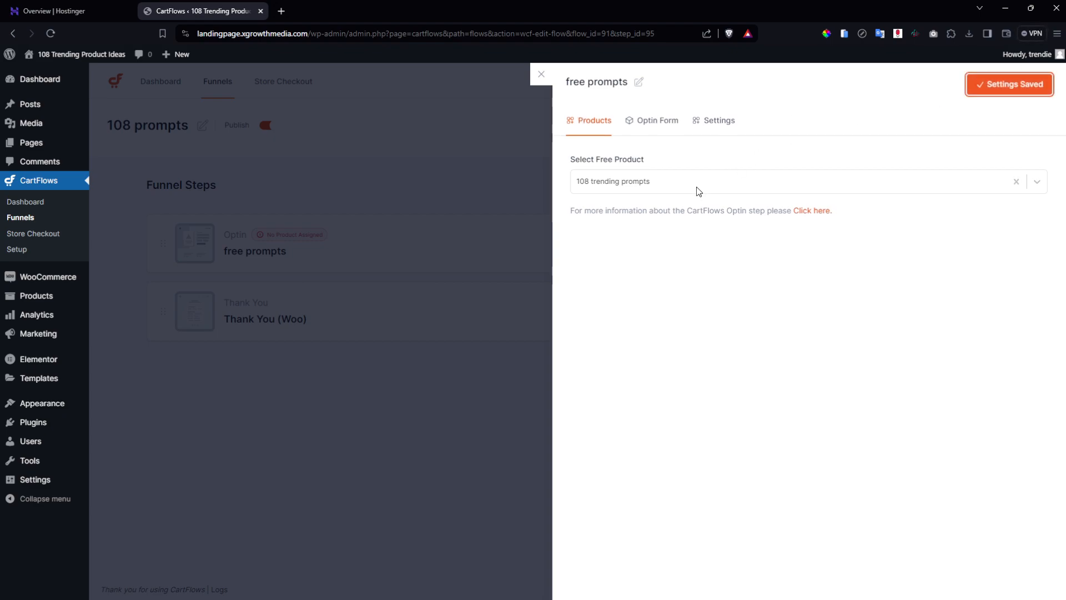
Remove the first and last name fields and label the email field 'Email...', then save.
{"action": "left_click", "coordinate": [672, 121]}
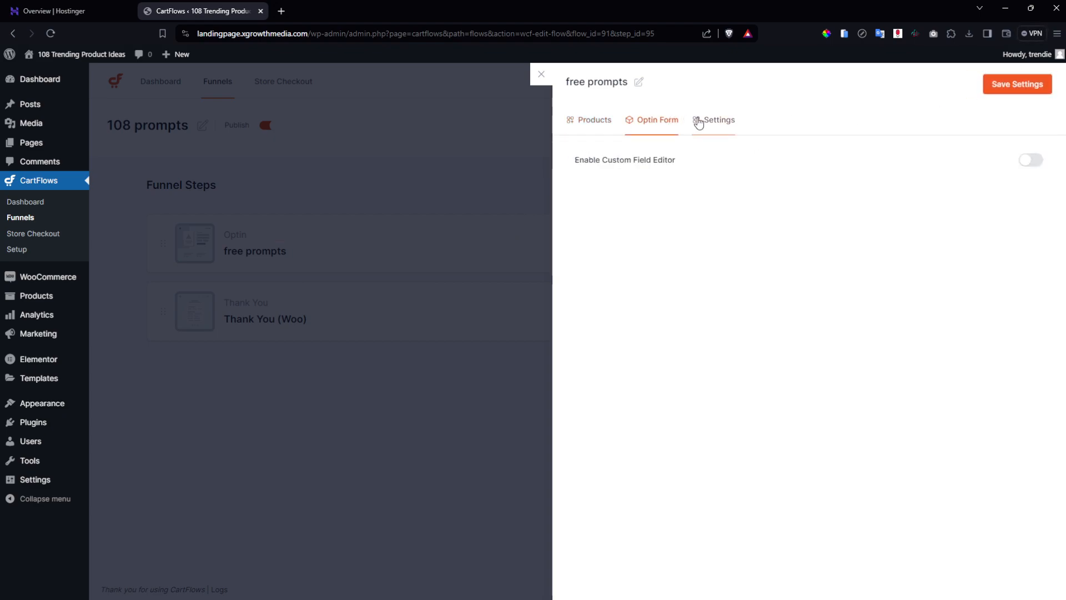
{"action": "left_click", "coordinate": [1031, 160]}
{"action": "left_click", "coordinate": [828, 227]}
{"action": "left_click", "coordinate": [828, 257]}
{"action": "left_click", "coordinate": [921, 227]}
{"action": "left_click", "coordinate": [922, 257]}
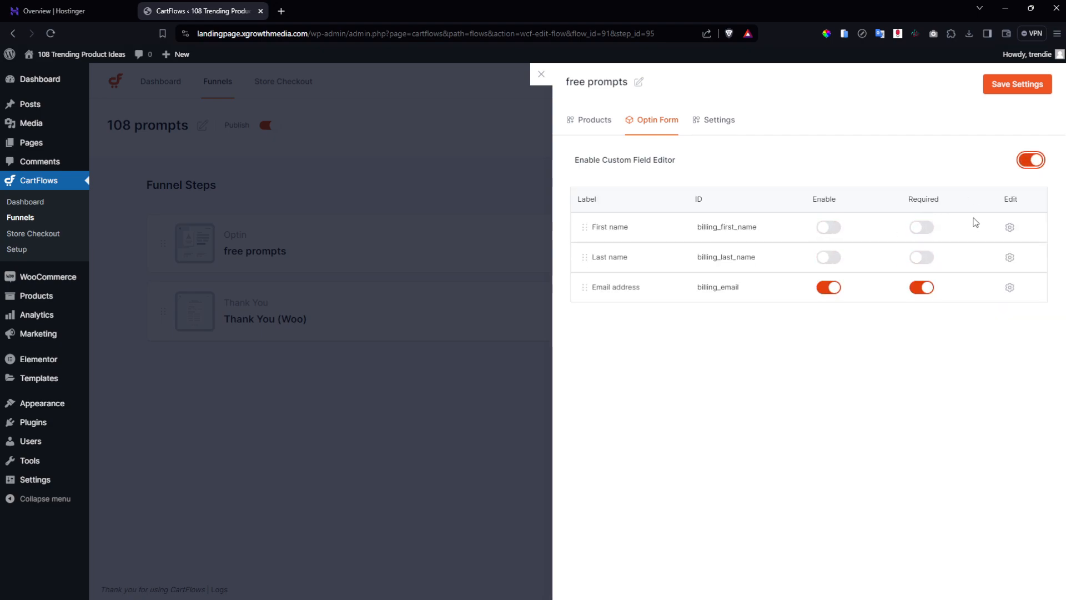
{"action": "left_click", "coordinate": [1011, 295]}
{"action": "left_click", "coordinate": [734, 387]}
{"action": "key", "text": "BackSpace"}
{"action": "key", "text": "BackSpace"}
{"action": "key", "text": "BackSpace"}
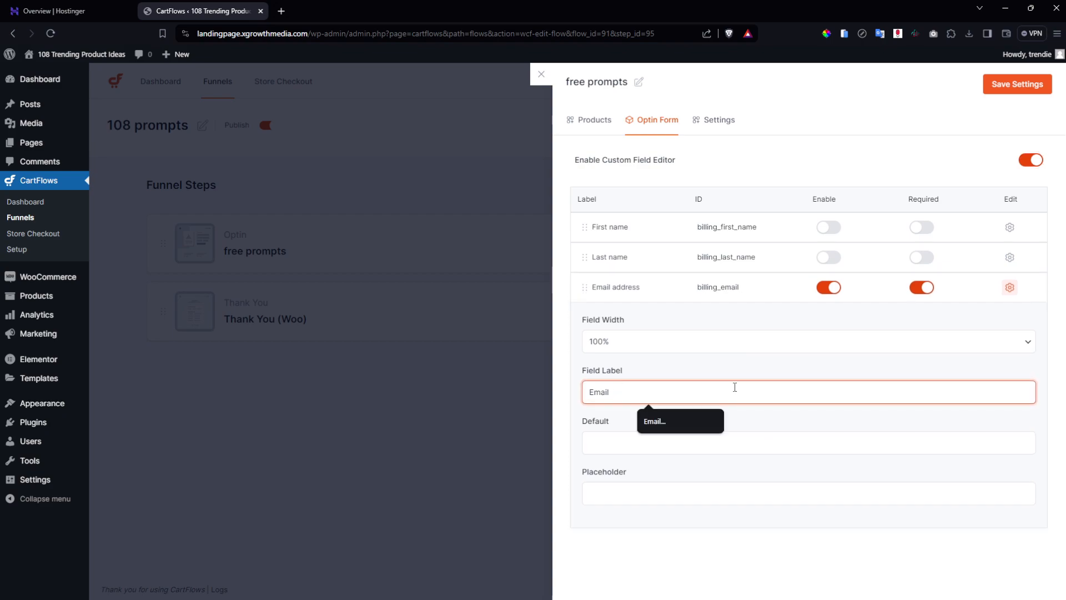
{"action": "left_click", "coordinate": [684, 421]}
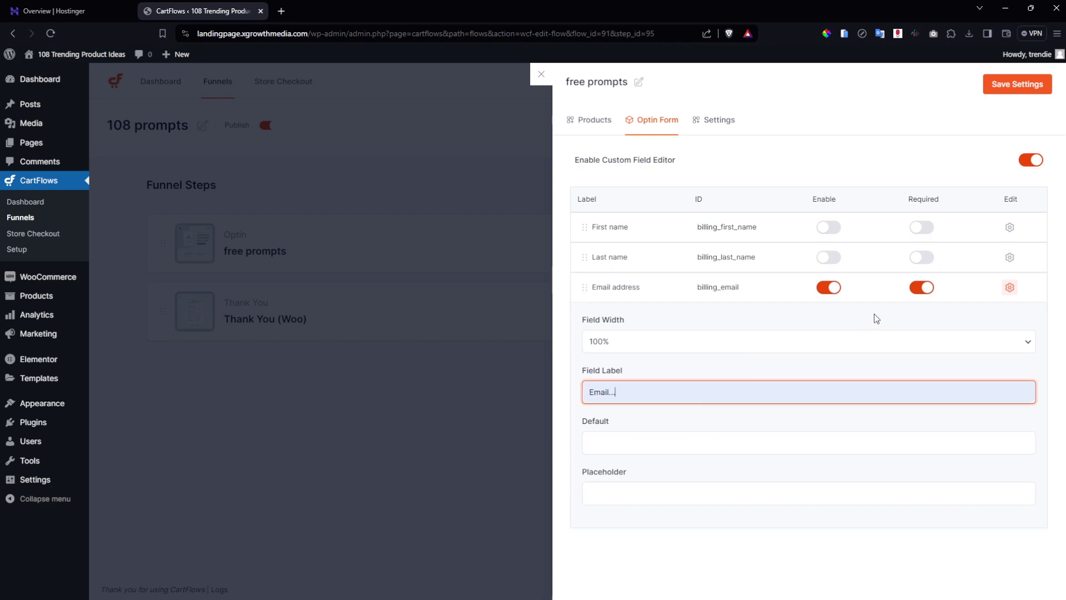
{"action": "left_click", "coordinate": [1021, 94]}
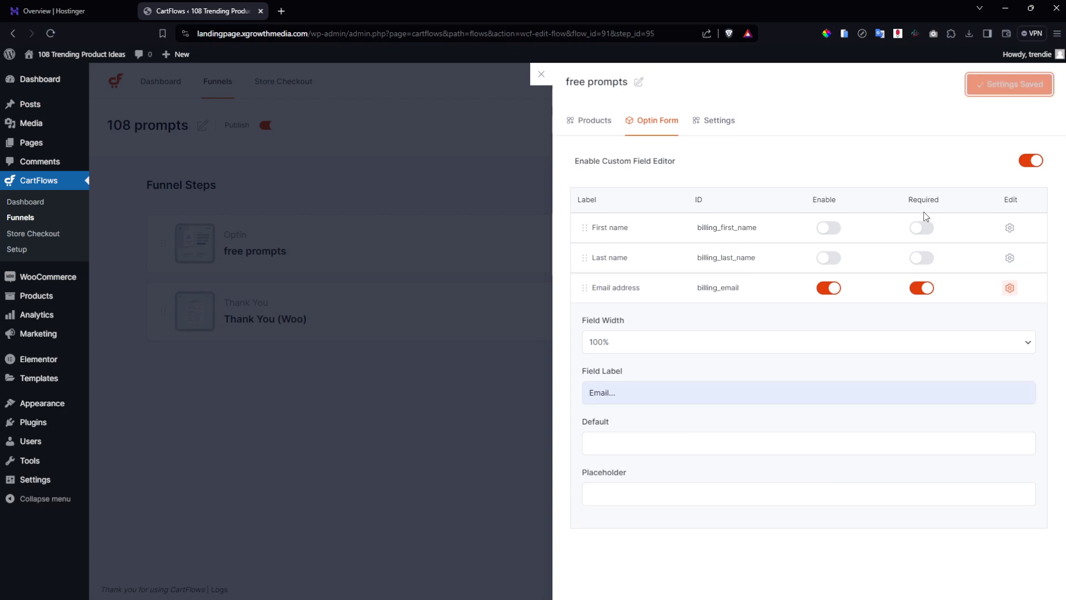
{"action": "left_click", "coordinate": [717, 119]}
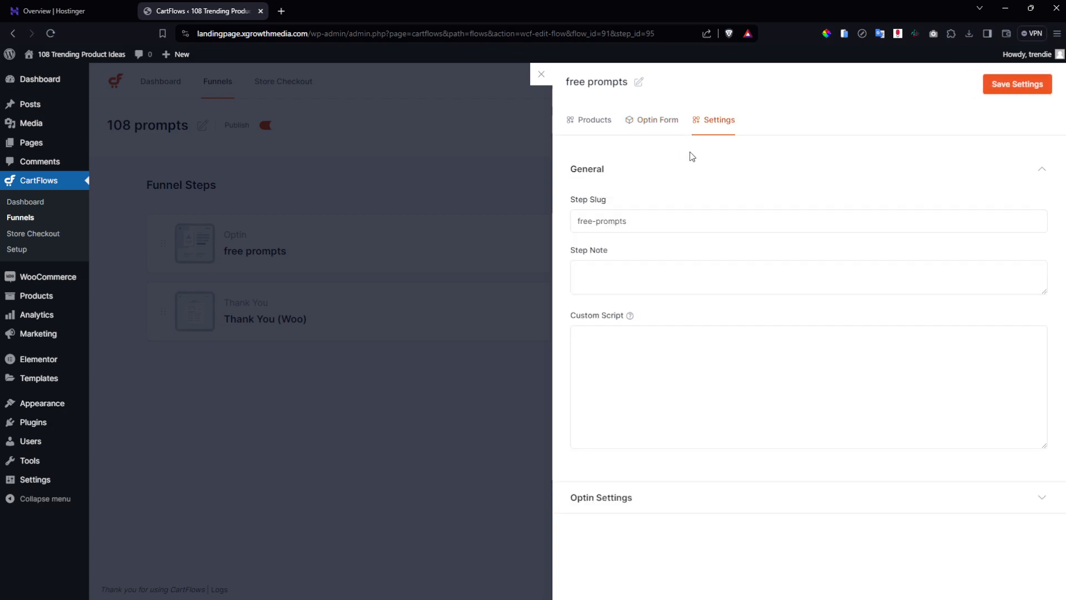
Set the opt-in button text to 'YES, I WANT THE FREE GUIDE!', save, and close the panel.
{"action": "left_click", "coordinate": [678, 498]}
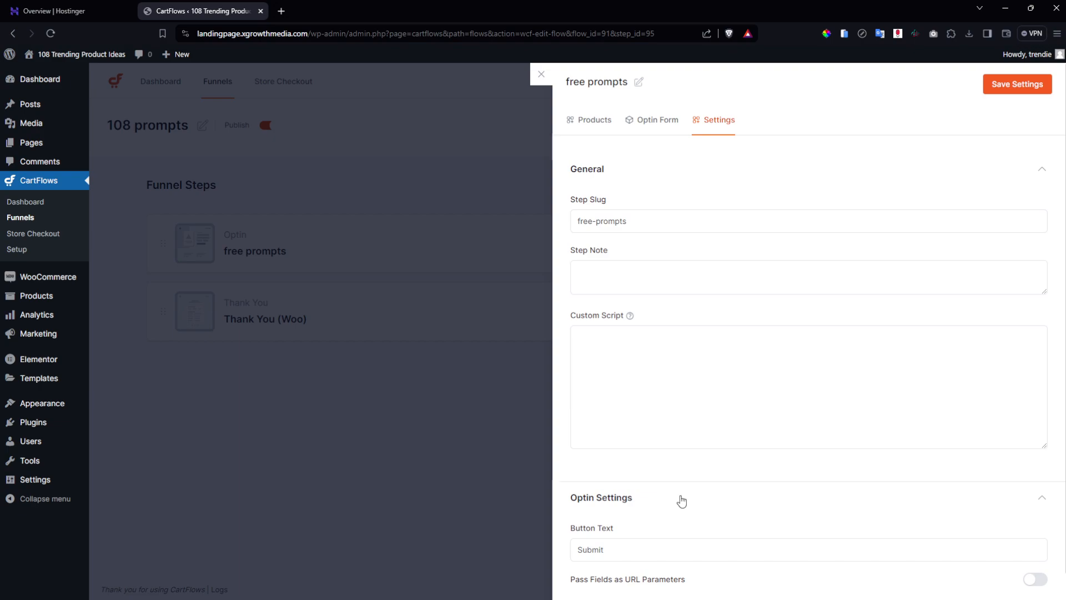
{"action": "scroll", "coordinate": [675, 505], "scroll_direction": "down", "scroll_amount": 1}
{"action": "left_click", "coordinate": [667, 514]}
{"action": "key", "text": "ctrl+a"}
{"action": "key", "text": "BackSpace"}
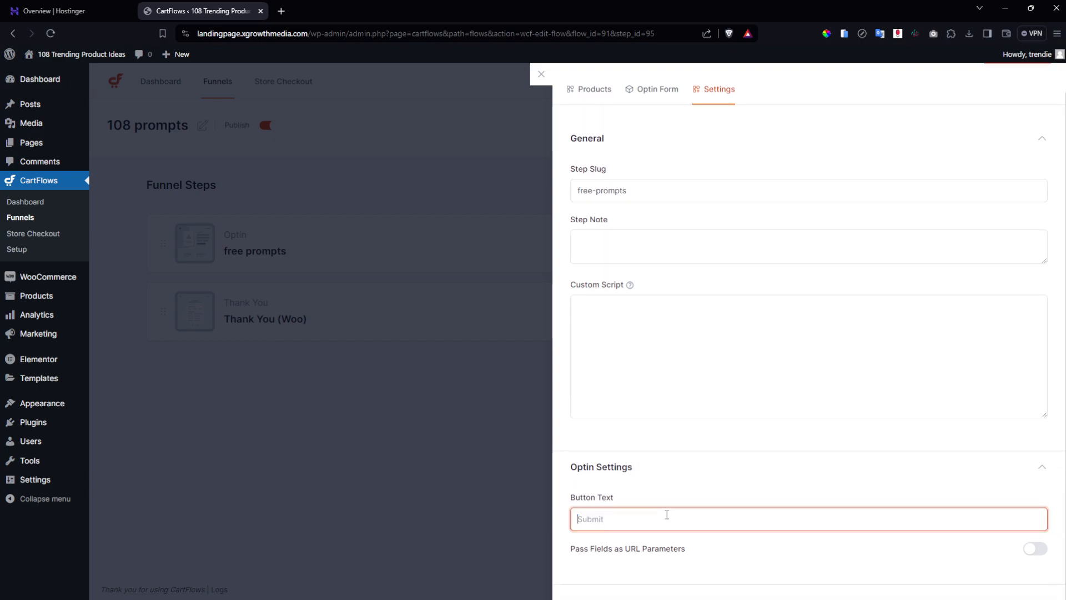
{"action": "type", "text": "("}
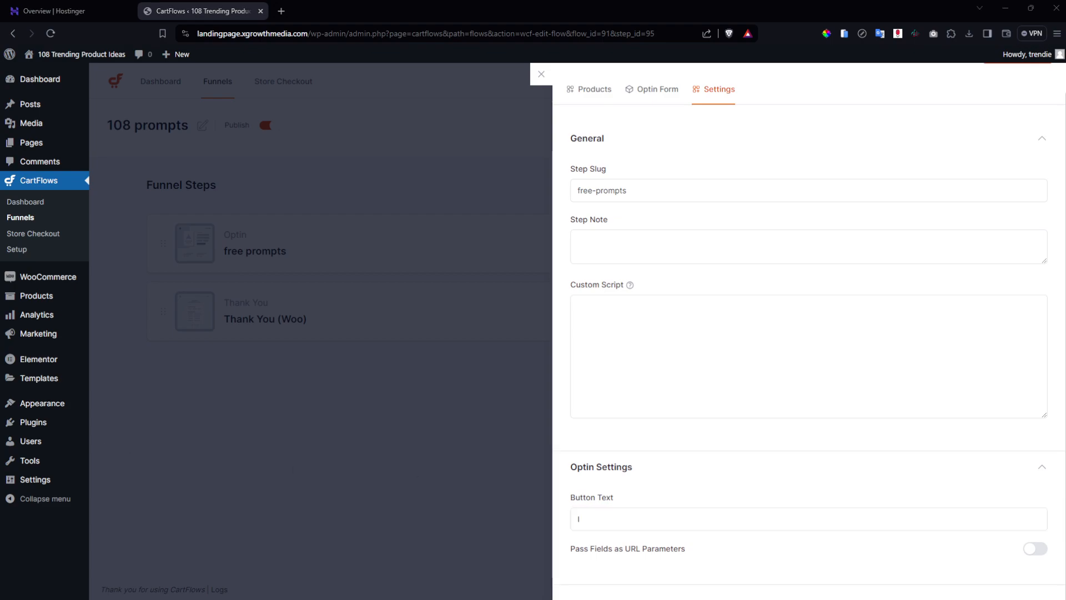
{"action": "left_click", "coordinate": [643, 520]}
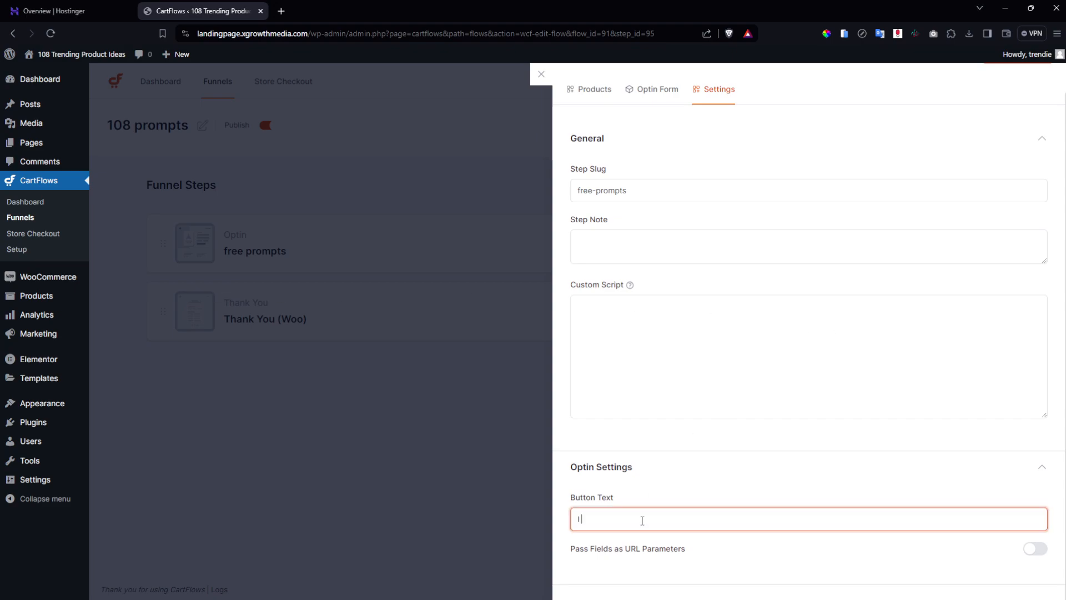
{"action": "key", "text": "BackSpace"}
{"action": "type", "text": "YES"}
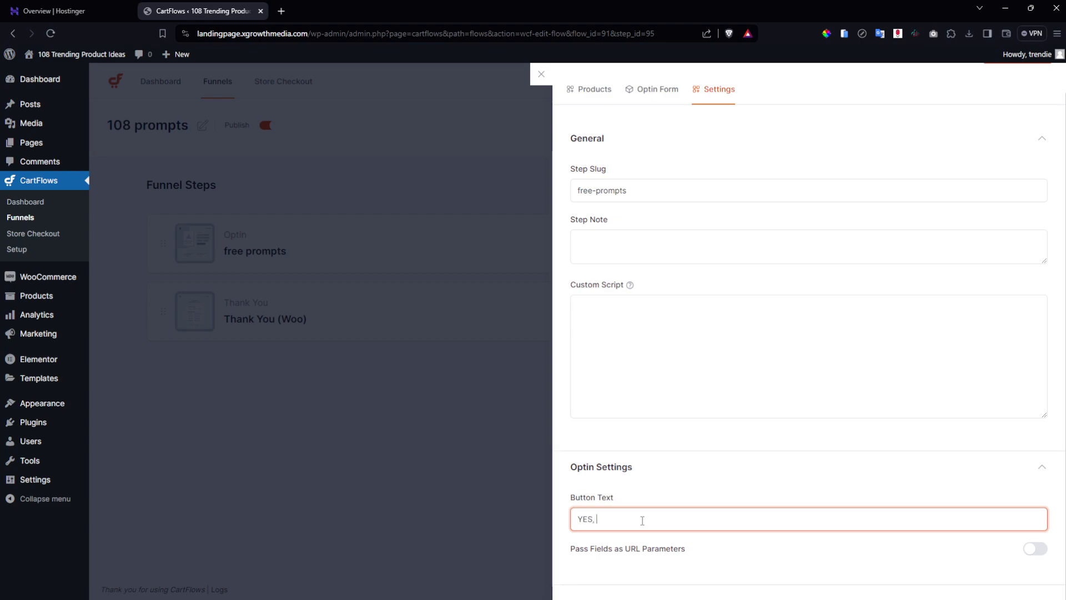
{"action": "type", "text": ", I WANT THE FREE GUIDE!"}
{"action": "scroll", "coordinate": [962, 231], "scroll_direction": "up", "scroll_amount": 1}
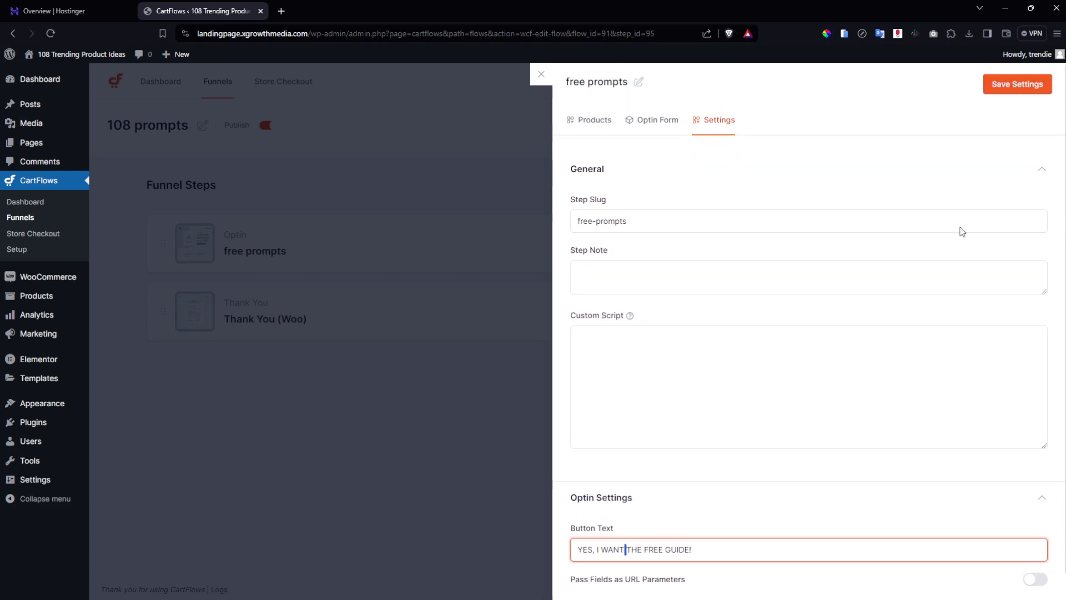
{"action": "left_click", "coordinate": [999, 89]}
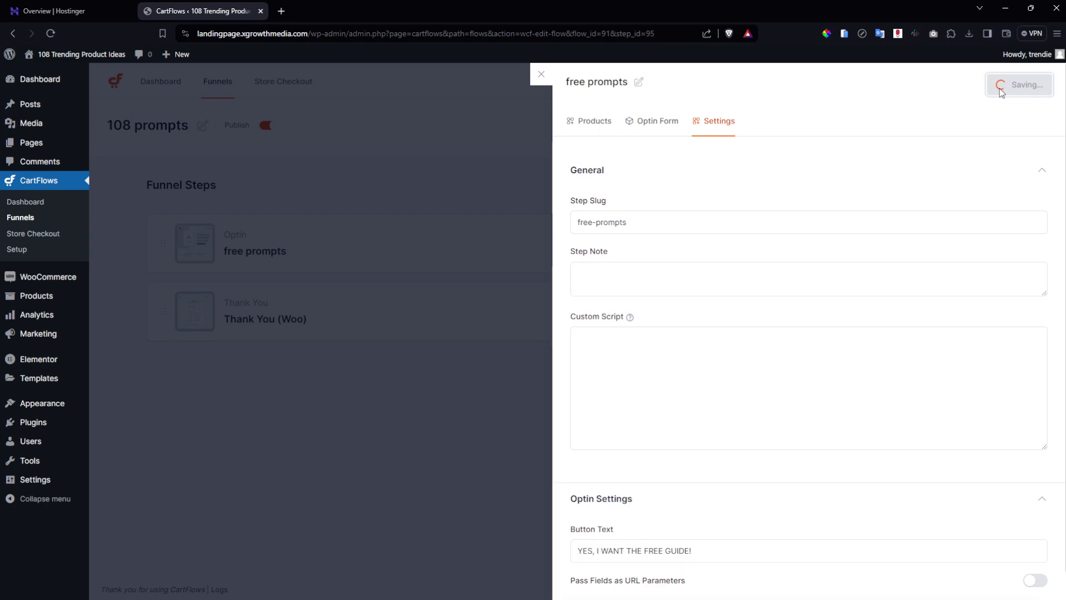
{"action": "left_click", "coordinate": [467, 178]}
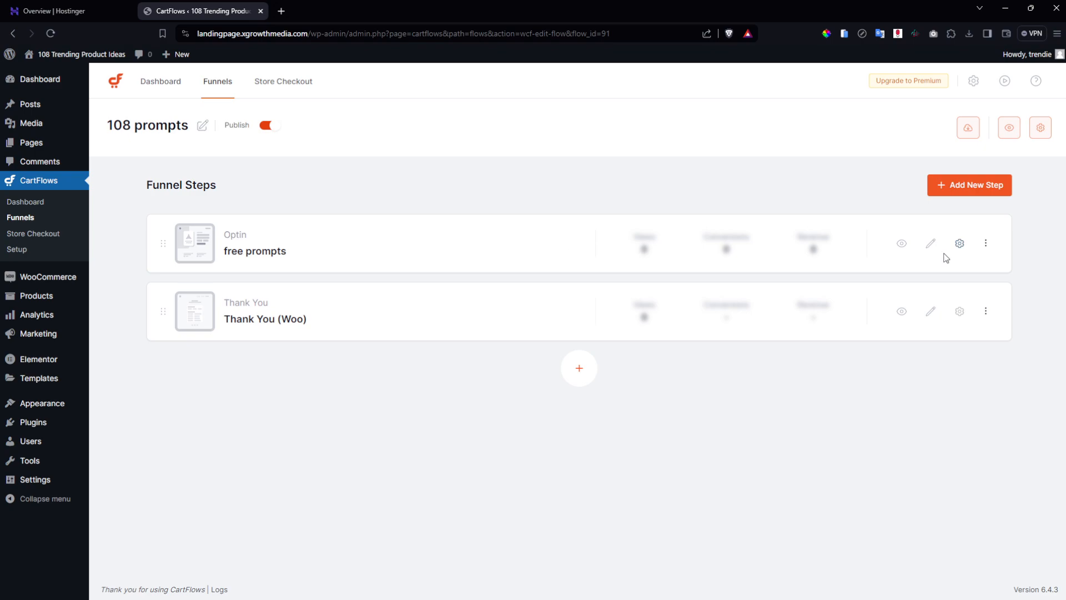
Preview the free prompts page in a new tab, then open it in Elementor.
{"action": "left_click", "coordinate": [901, 245]}
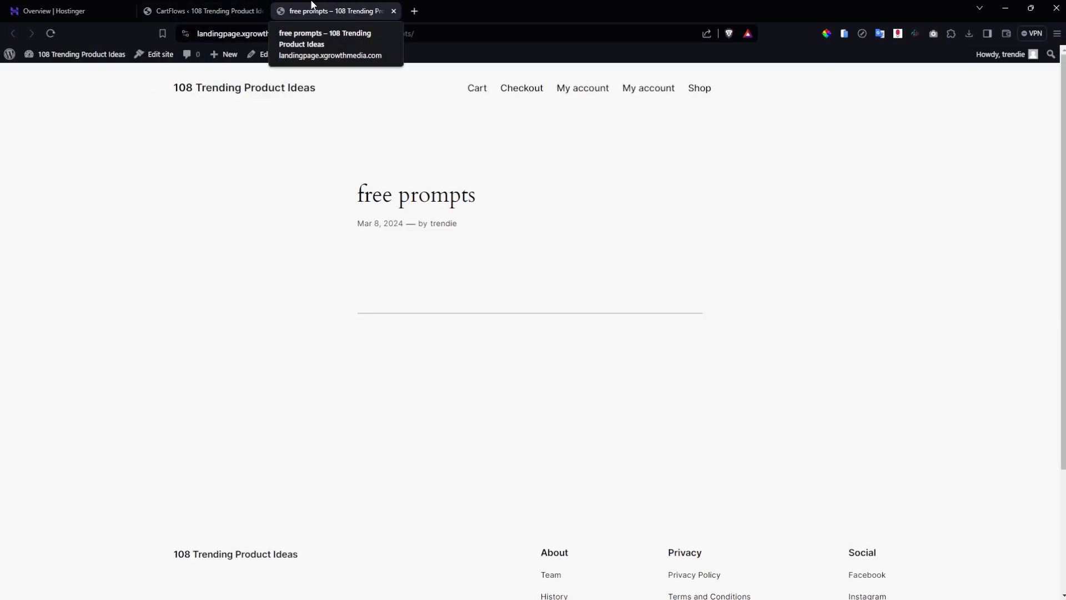
{"action": "left_click", "coordinate": [250, 7]}
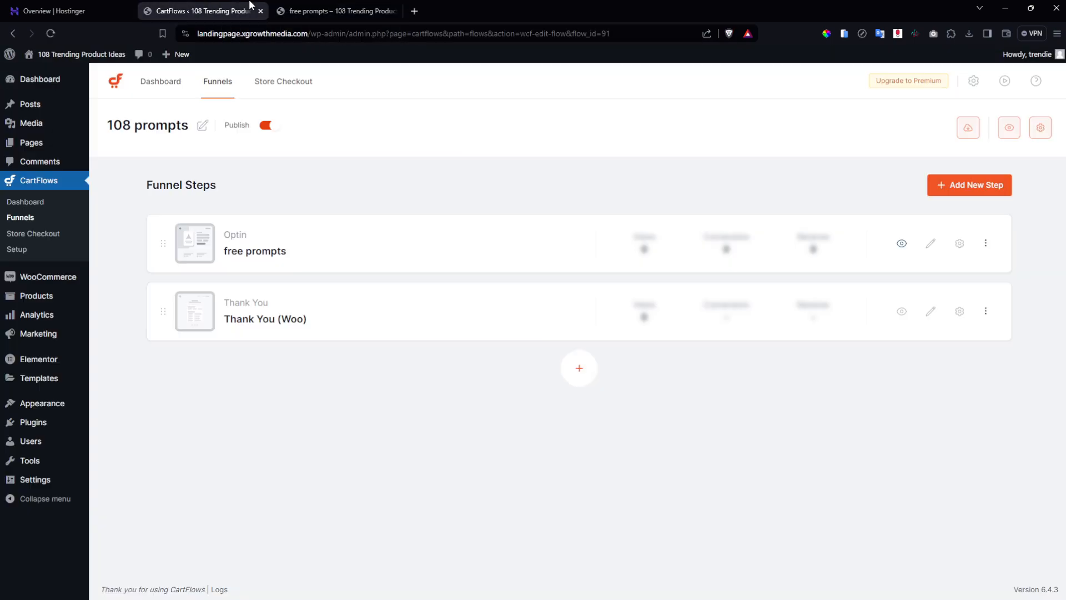
{"action": "left_click", "coordinate": [929, 248]}
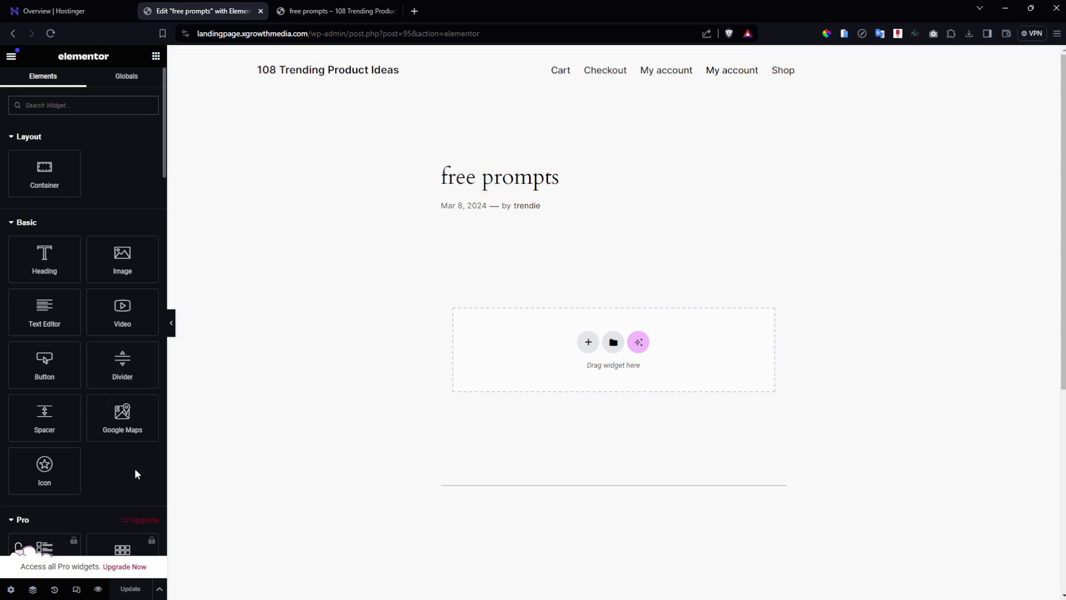
Hide the page title, choose a blank layout, update, and add one empty boxed container.
{"action": "left_click", "coordinate": [10, 589]}
{"action": "left_click", "coordinate": [148, 206]}
{"action": "left_click", "coordinate": [133, 254]}
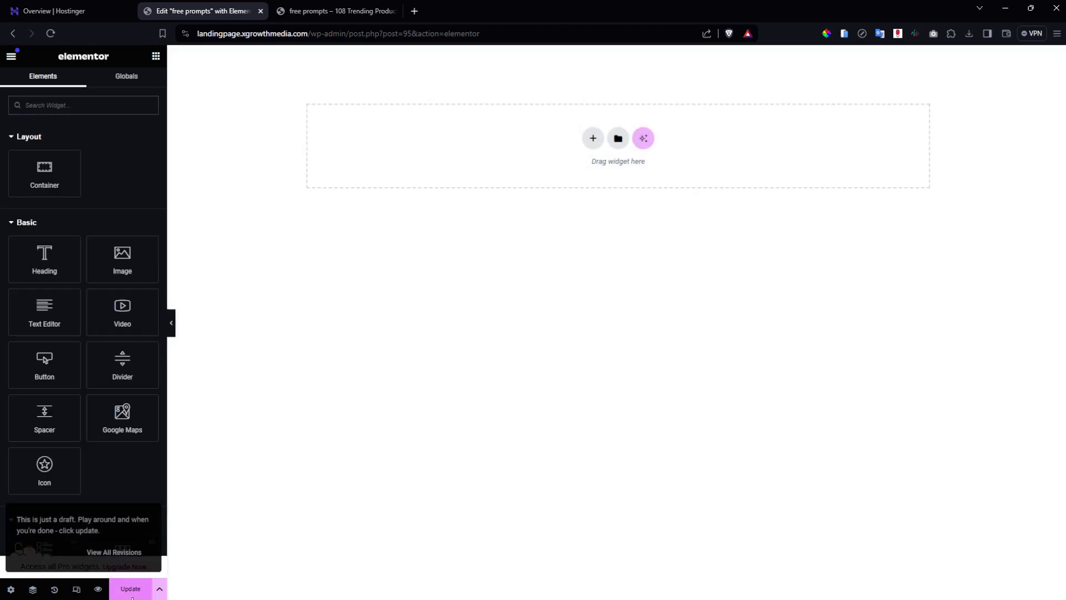
{"action": "left_click", "coordinate": [132, 593]}
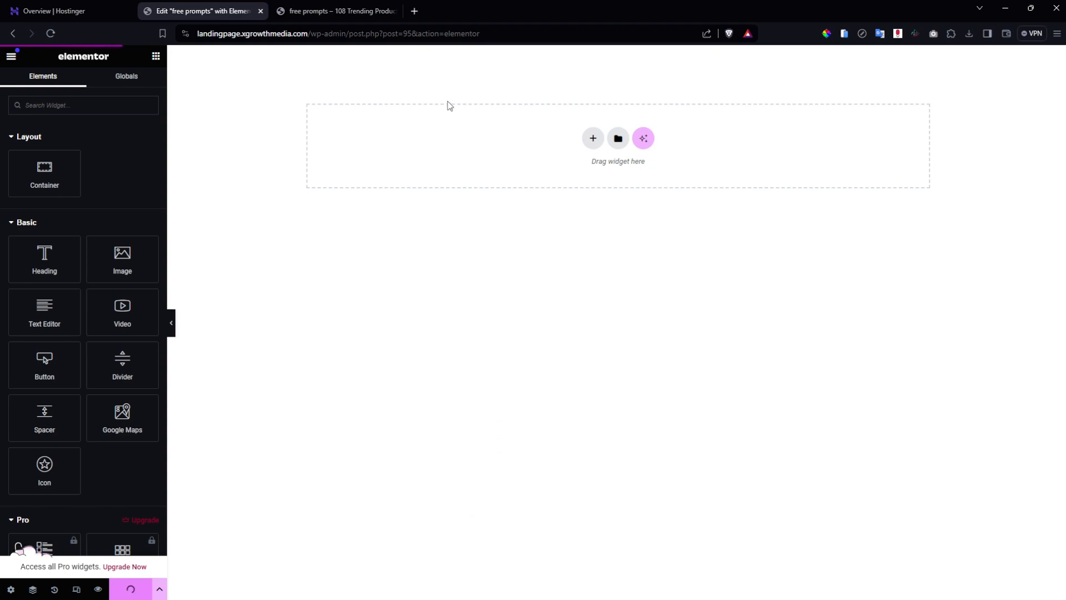
{"action": "left_click", "coordinate": [592, 140]}
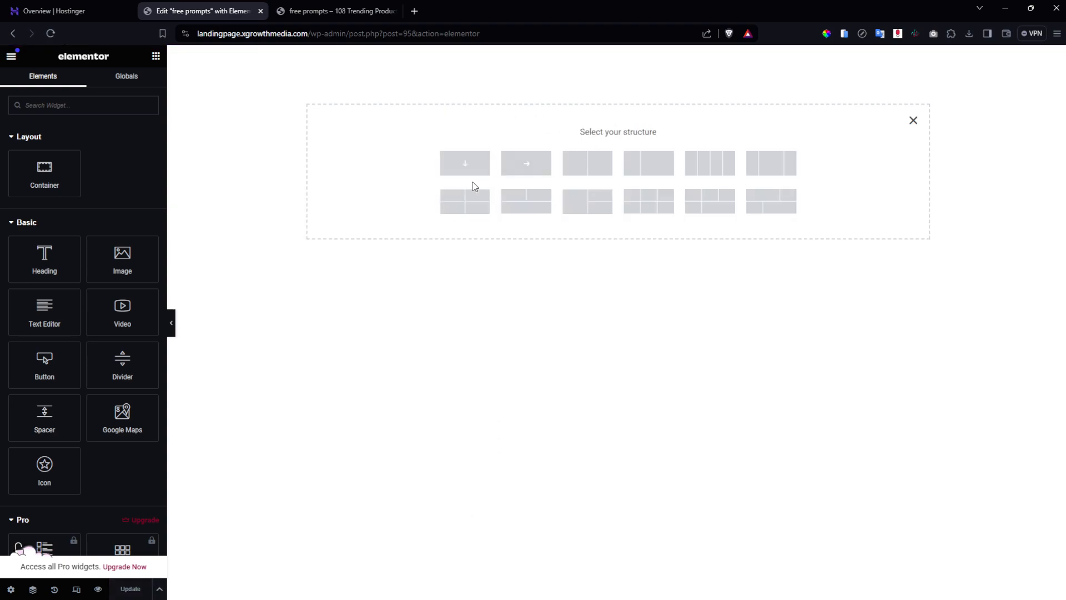
{"action": "left_click", "coordinate": [465, 164]}
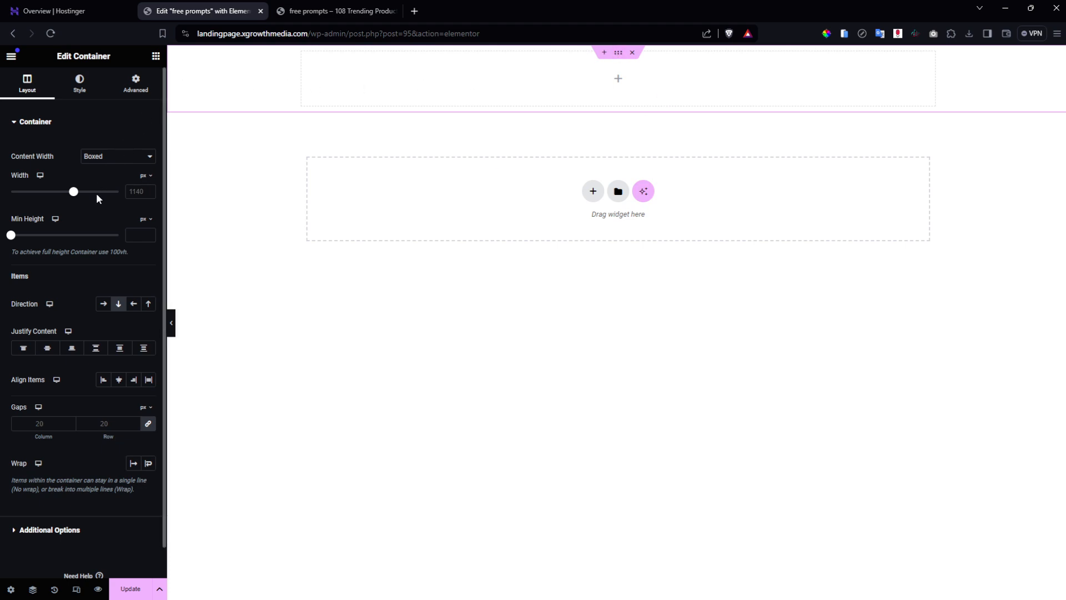
Give the container a 100 vh minimum height and save the page.
{"action": "left_click", "coordinate": [146, 219]}
{"action": "left_click", "coordinate": [144, 270]}
{"action": "left_click_drag", "start_coordinate": [109, 252], "coordinate": [127, 252]}
{"action": "left_click", "coordinate": [143, 233]}
{"action": "type", "text": "100"}
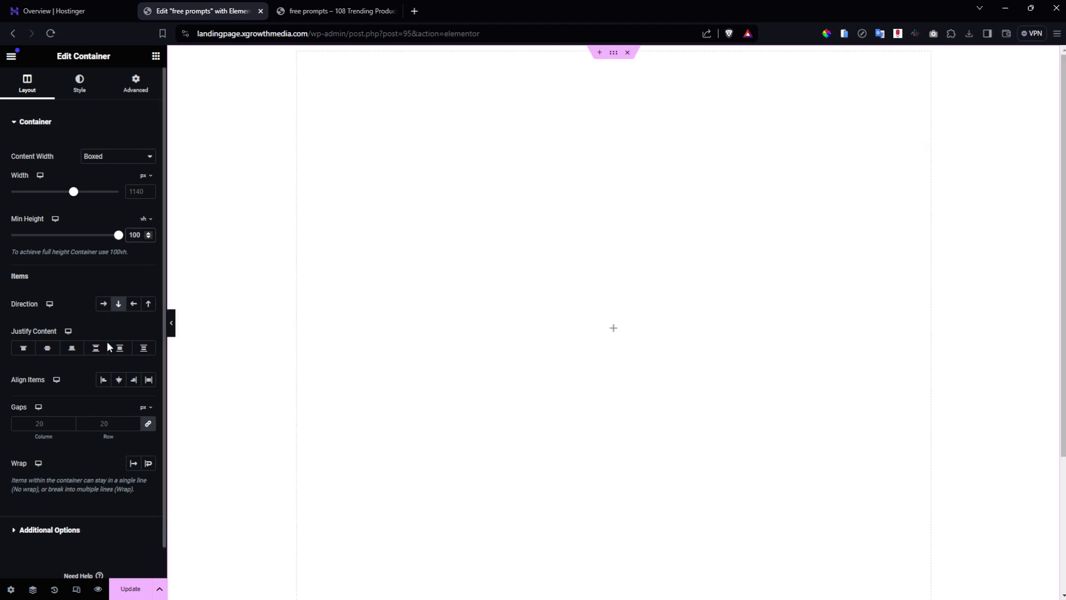
{"action": "left_click", "coordinate": [129, 589]}
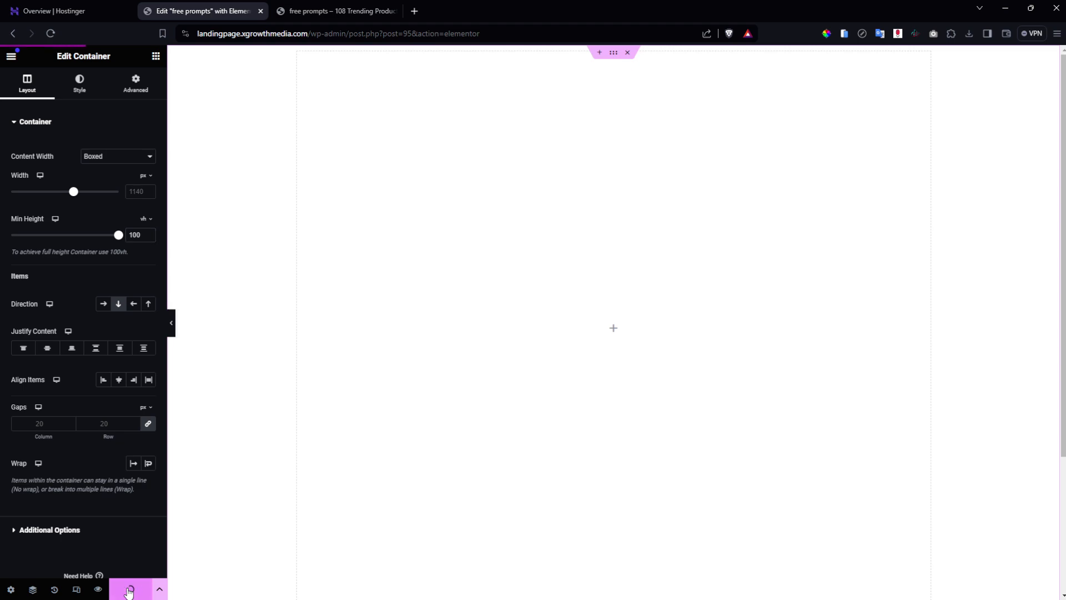
Centre the container's contents vertically and horizontally, and drop a new container inside it.
{"action": "left_click", "coordinate": [47, 349]}
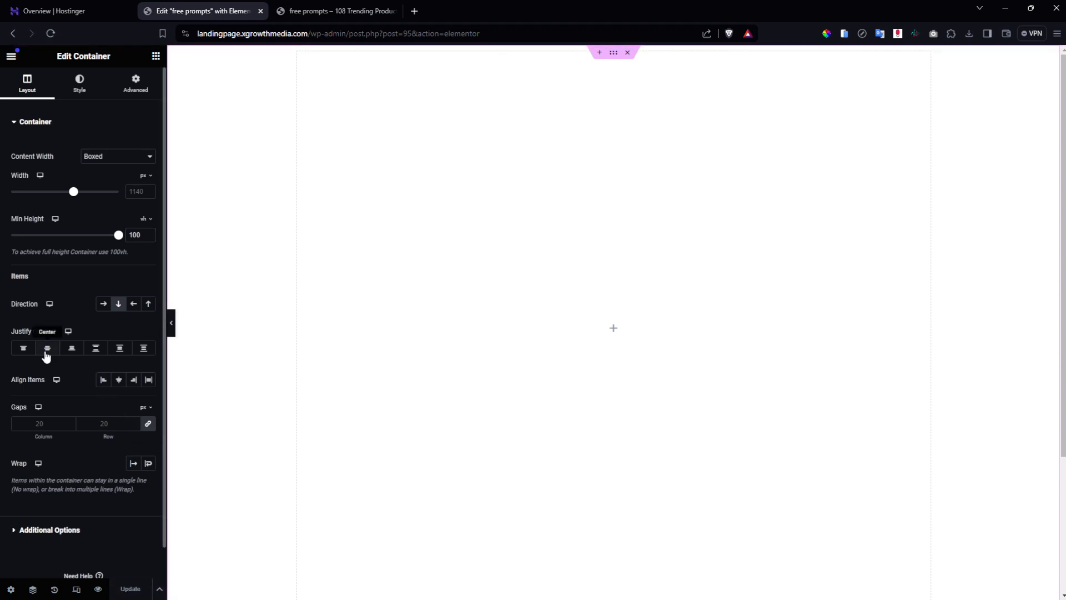
{"action": "left_click", "coordinate": [123, 388]}
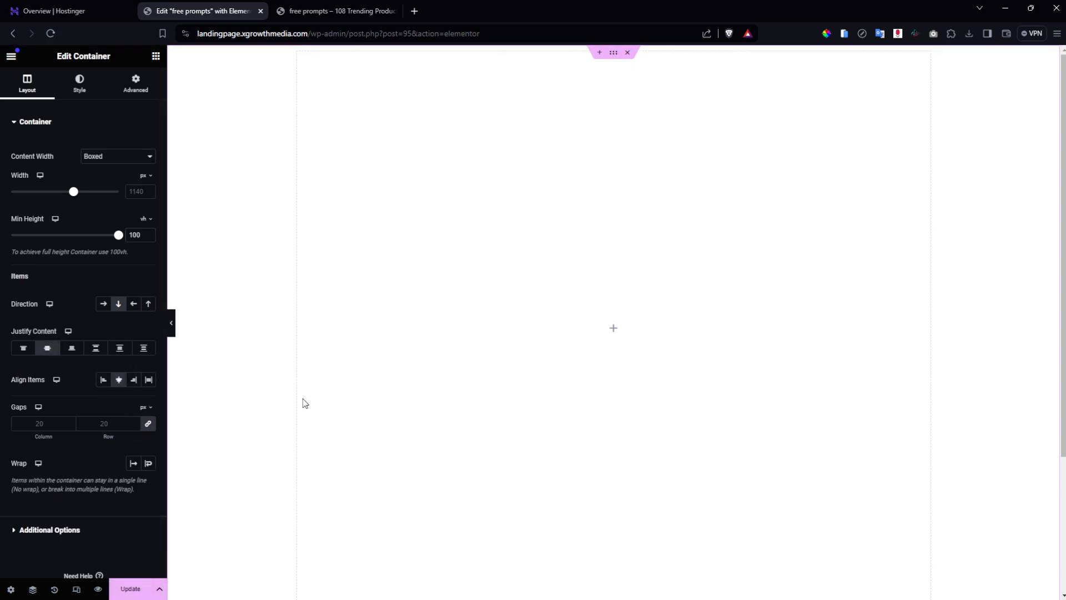
{"action": "left_click", "coordinate": [613, 333]}
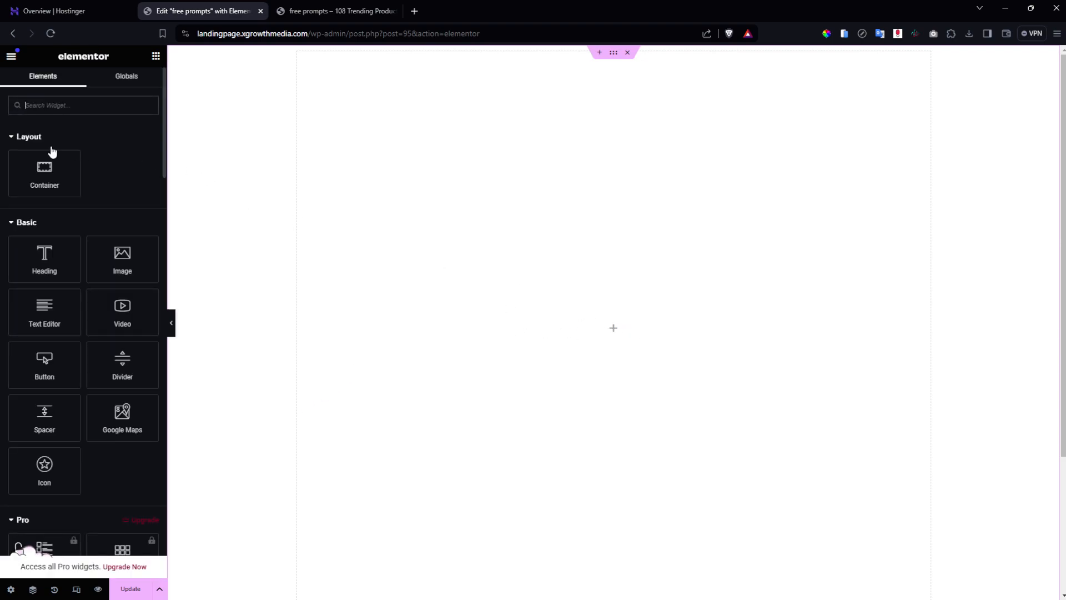
{"action": "left_click_drag", "start_coordinate": [44, 169], "coordinate": [498, 285]}
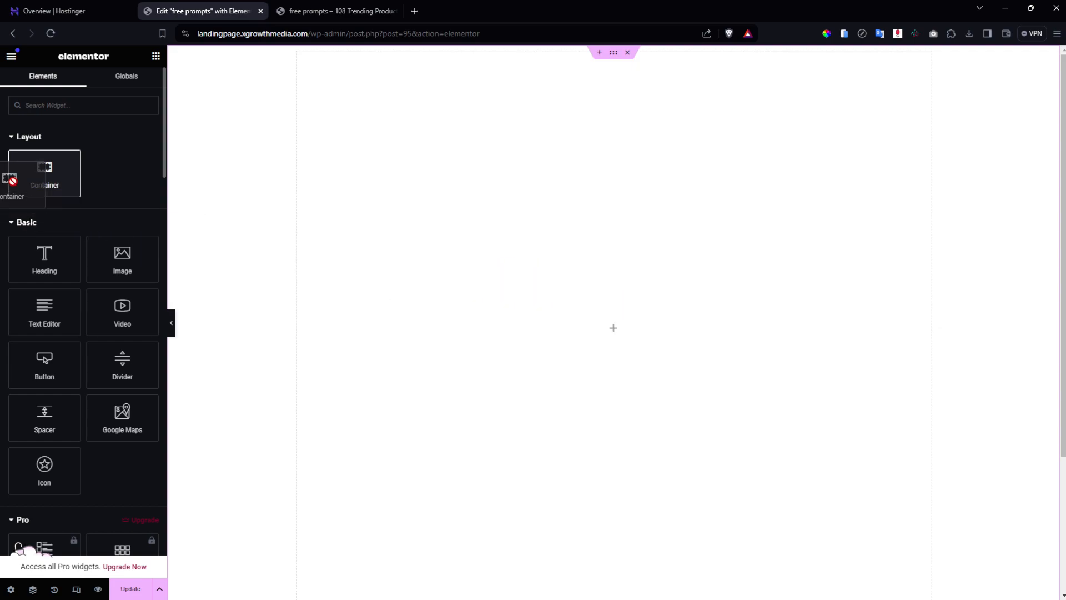
{"action": "left_click", "coordinate": [613, 56]}
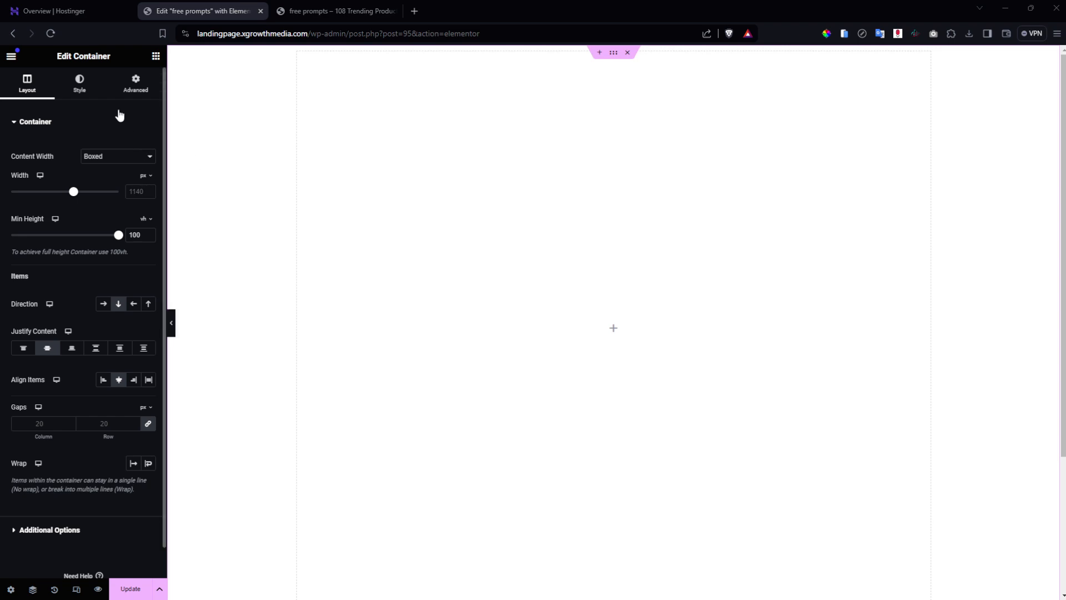
Give the full-height container a classic F7F2EF light pink background and save.
{"action": "left_click", "coordinate": [88, 90]}
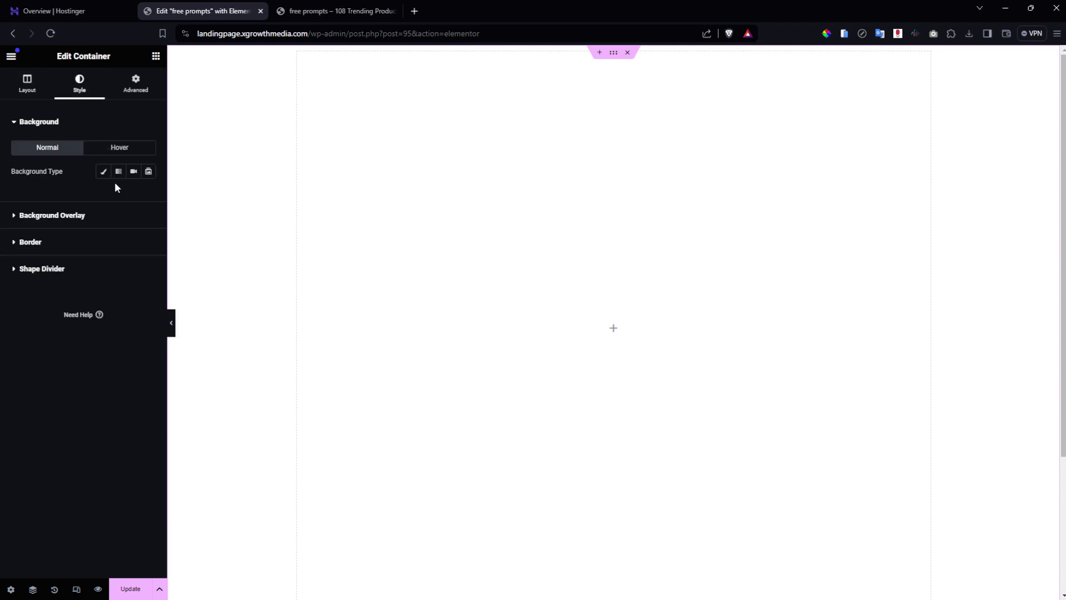
{"action": "left_click", "coordinate": [103, 171]}
{"action": "left_click", "coordinate": [148, 194]}
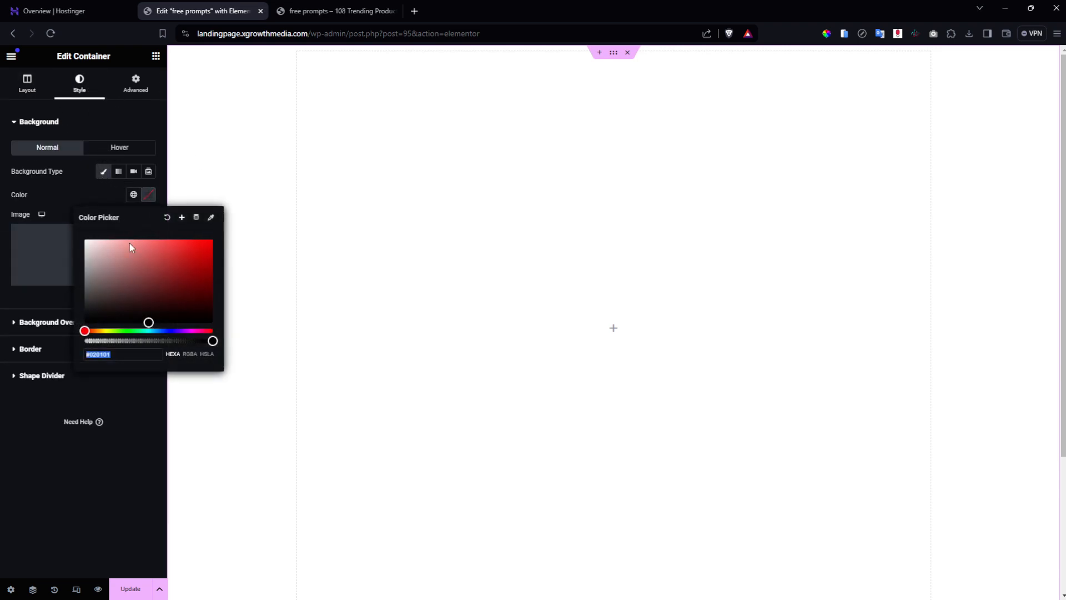
{"action": "key", "text": "ctrl+v"}
{"action": "left_click", "coordinate": [119, 408]}
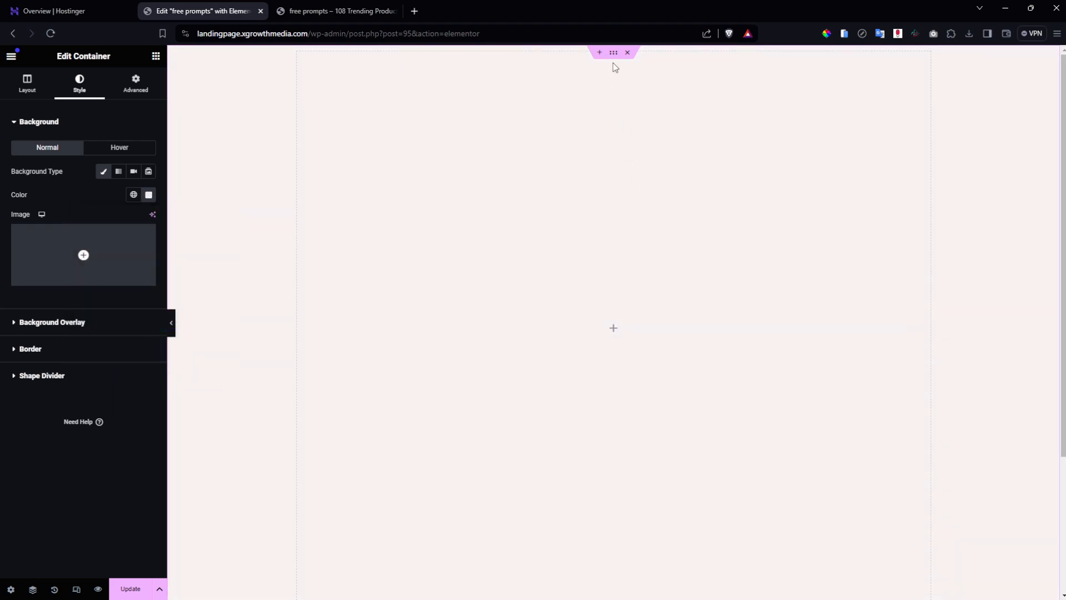
{"action": "left_click", "coordinate": [131, 588]}
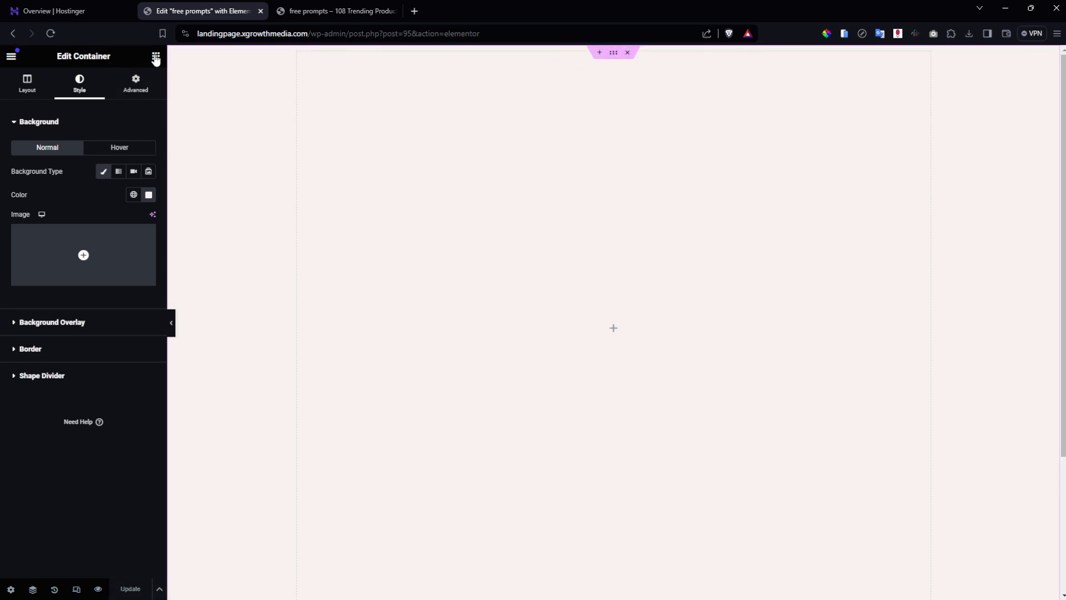
Add a container to the pink section, nest a container inside it, and duplicate that.
{"action": "left_click", "coordinate": [155, 56]}
{"action": "left_click_drag", "start_coordinate": [44, 167], "coordinate": [583, 325]}
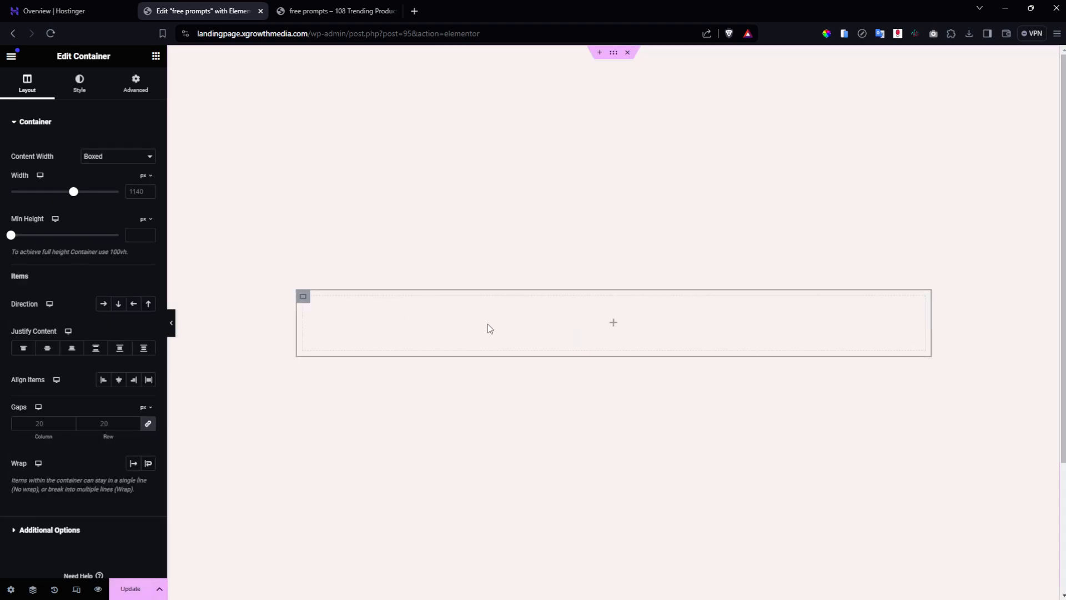
{"action": "left_click", "coordinate": [614, 326]}
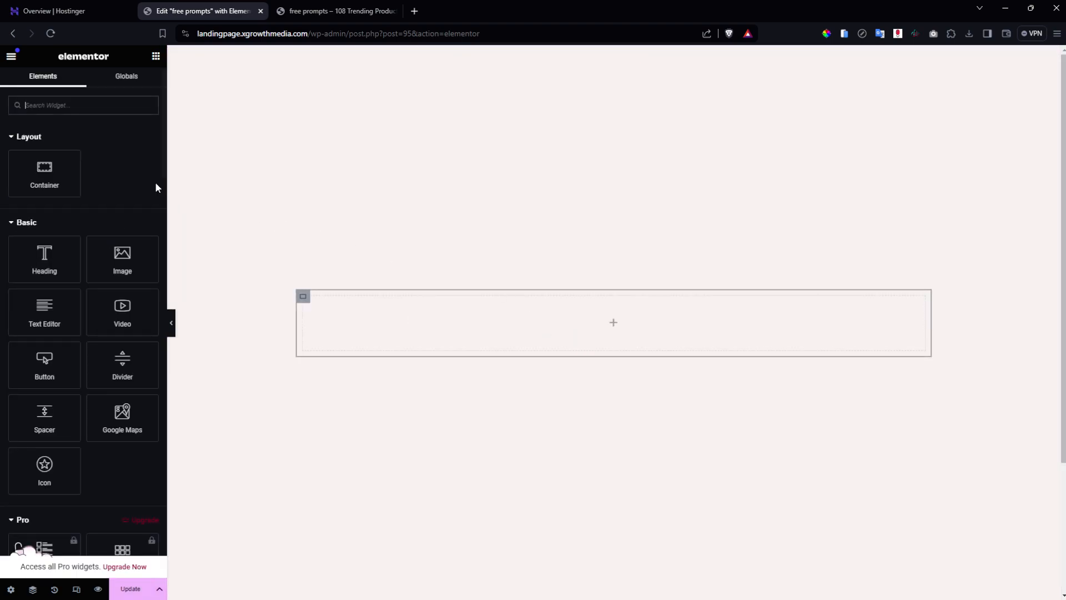
{"action": "left_click_drag", "start_coordinate": [44, 168], "coordinate": [444, 305]}
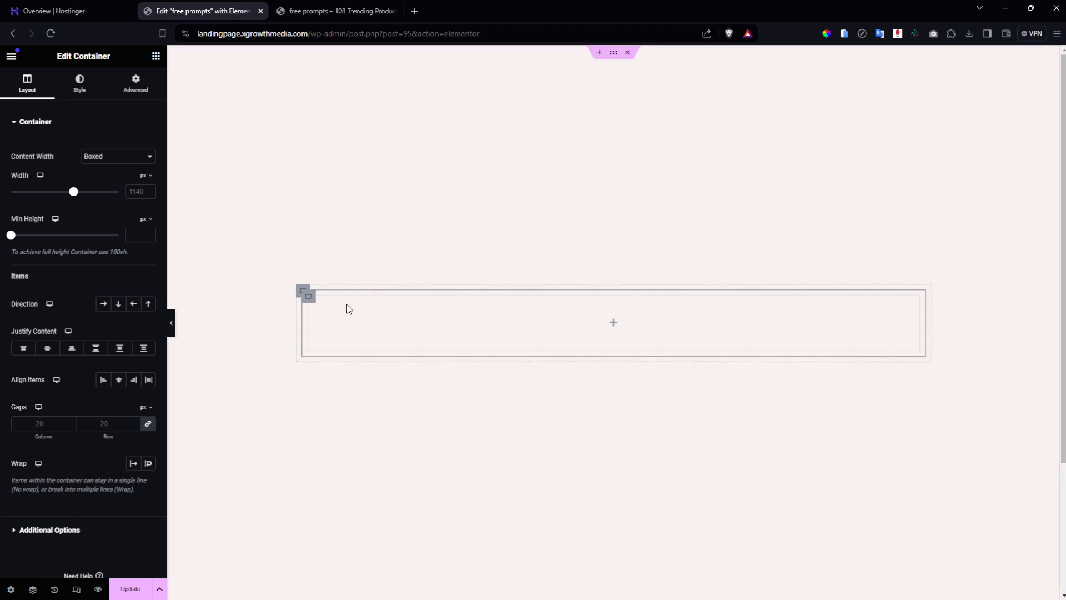
{"action": "right_click", "coordinate": [307, 295]}
{"action": "left_click", "coordinate": [334, 325]}
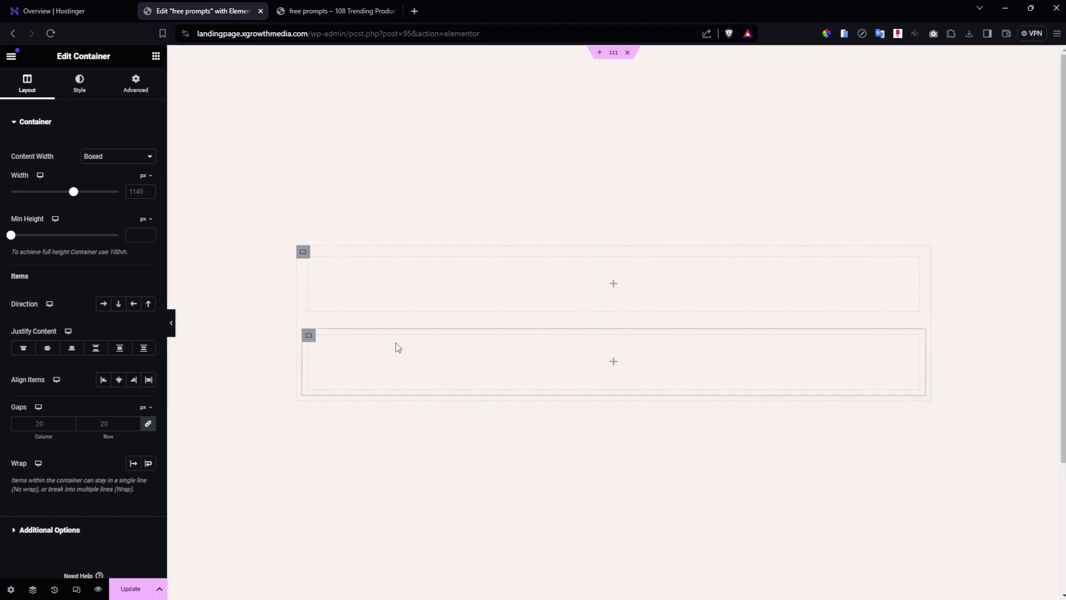
Set the outer container's direction to Row and save the page.
{"action": "left_click", "coordinate": [303, 252]}
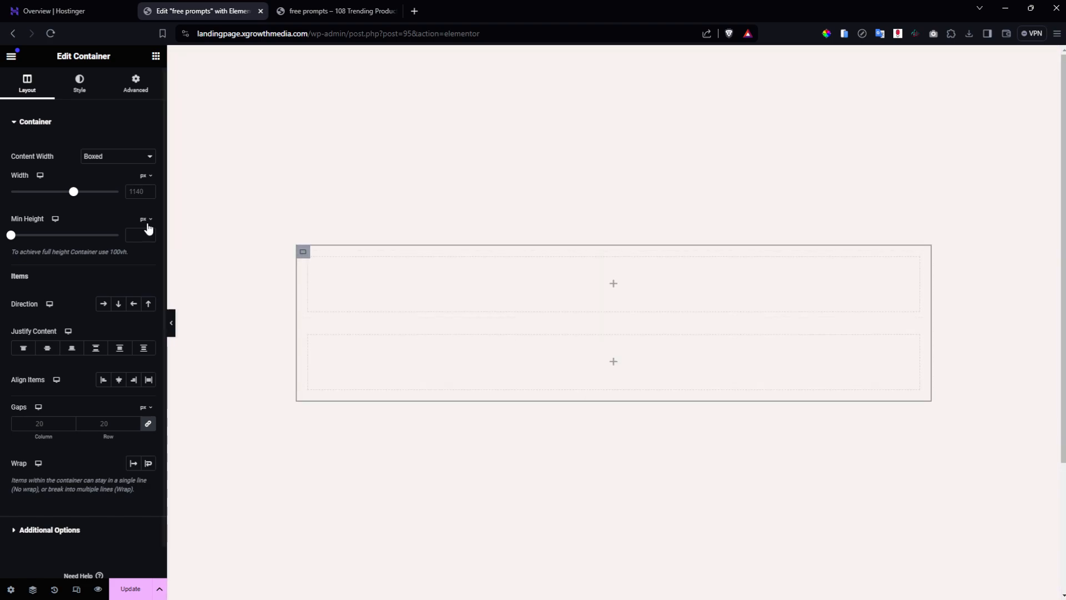
{"action": "left_click", "coordinate": [101, 304]}
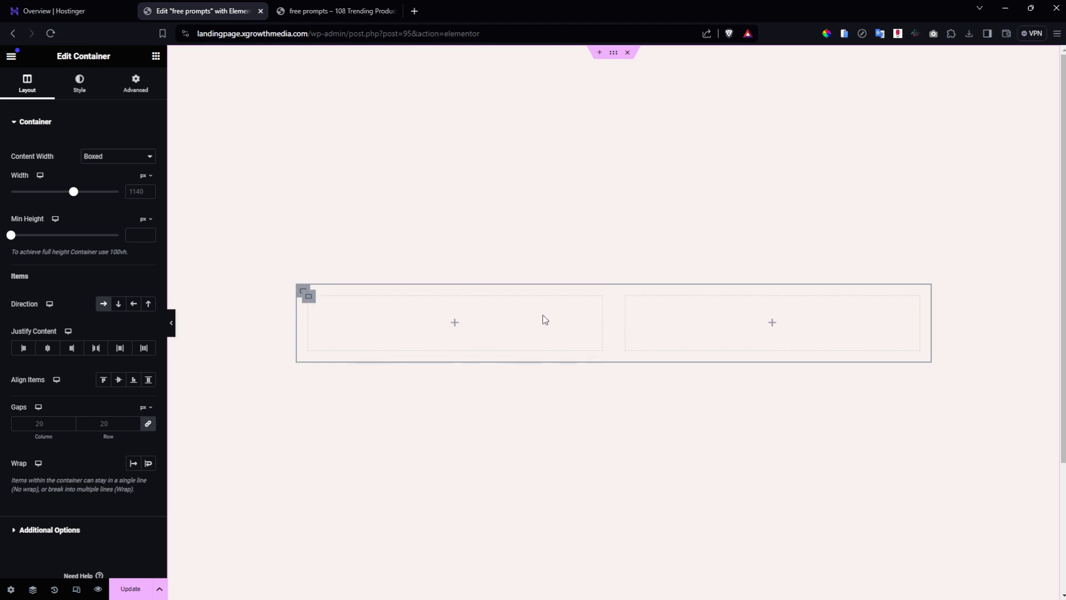
{"action": "left_click", "coordinate": [128, 591]}
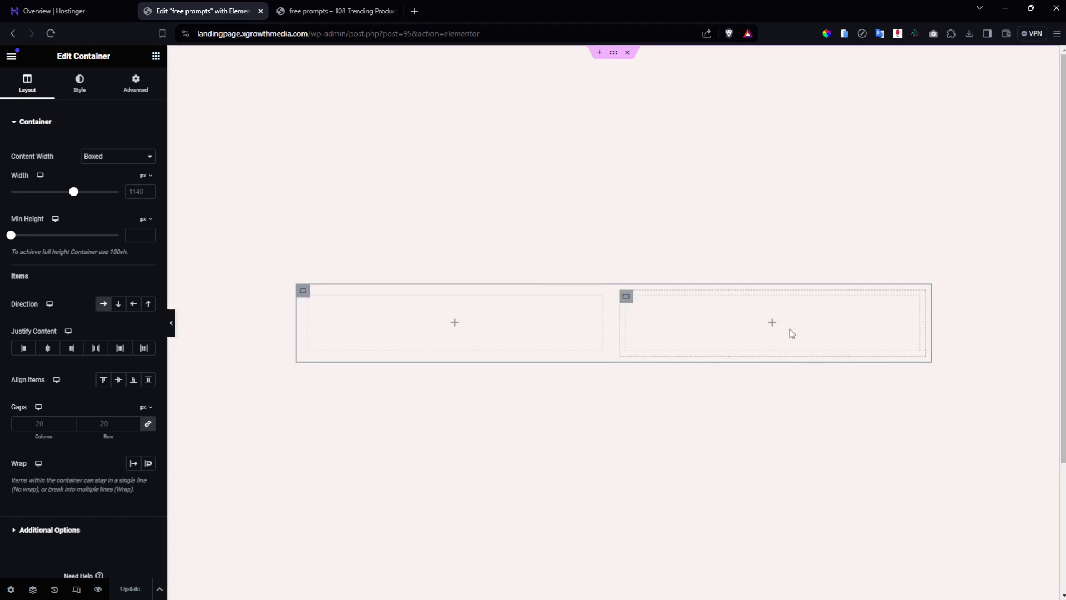
Add a heading and two Text Editor paragraphs to the right-hand column.
{"action": "left_click", "coordinate": [772, 323]}
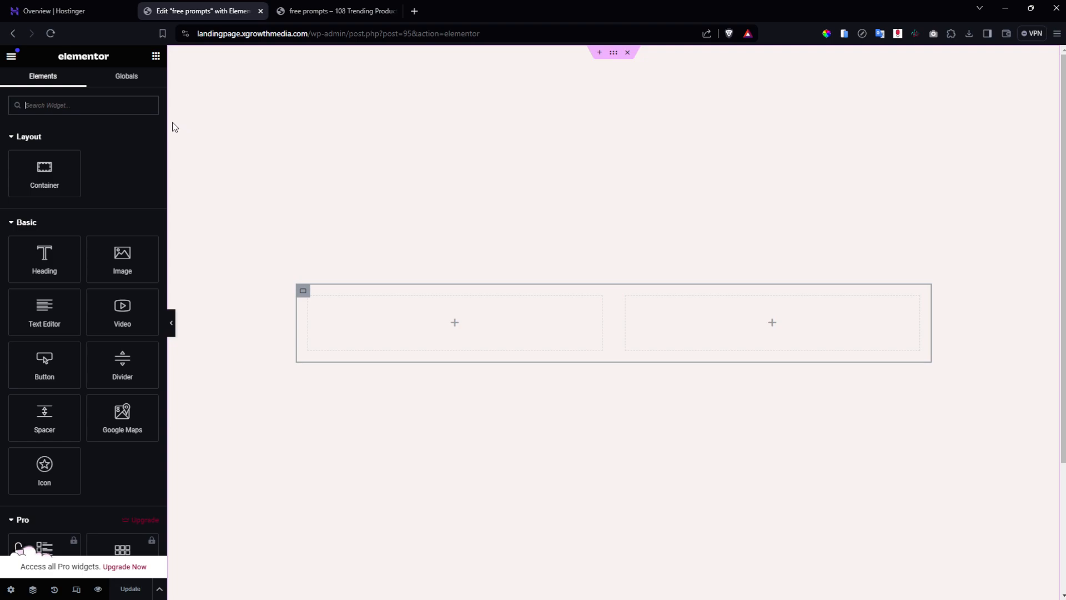
{"action": "left_click_drag", "start_coordinate": [65, 261], "coordinate": [725, 326]}
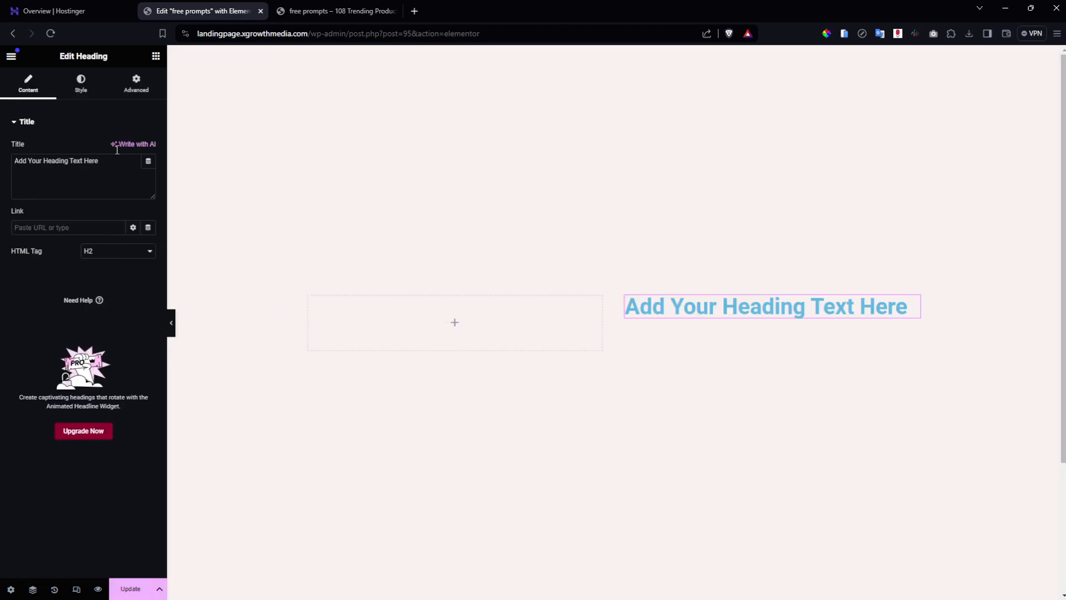
{"action": "left_click", "coordinate": [155, 56]}
{"action": "left_click_drag", "start_coordinate": [53, 304], "coordinate": [791, 316]}
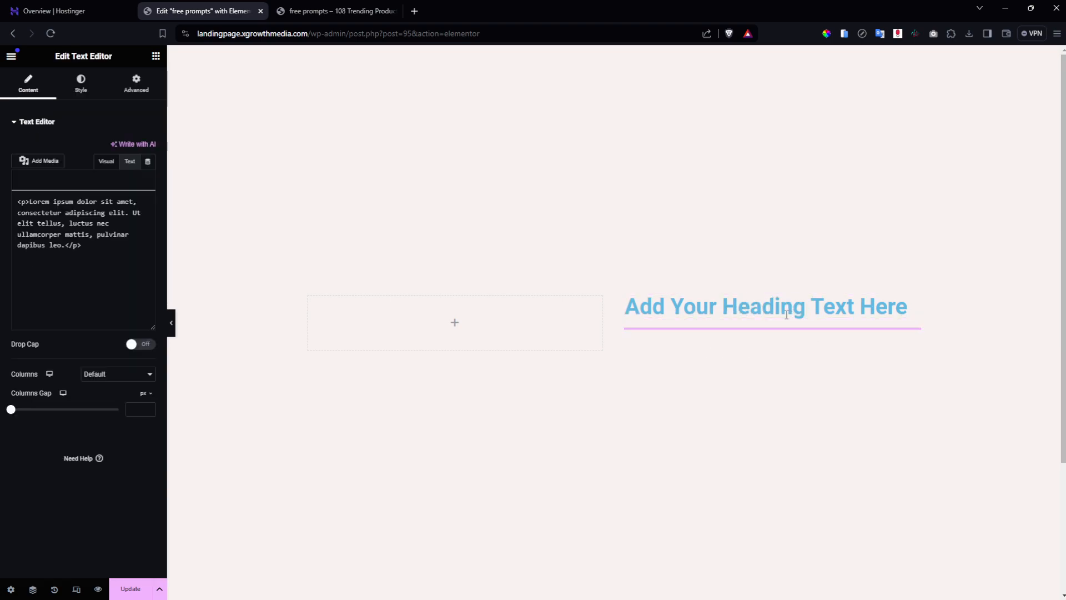
{"action": "left_click", "coordinate": [156, 58]}
{"action": "left_click_drag", "start_coordinate": [77, 309], "coordinate": [723, 351]}
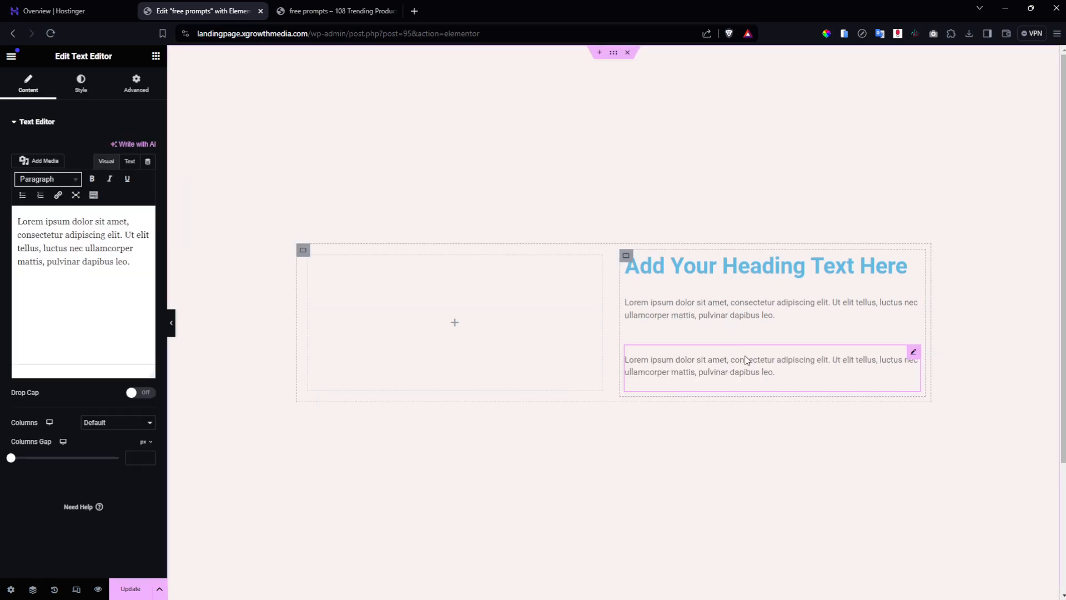
{"action": "left_click", "coordinate": [744, 275]}
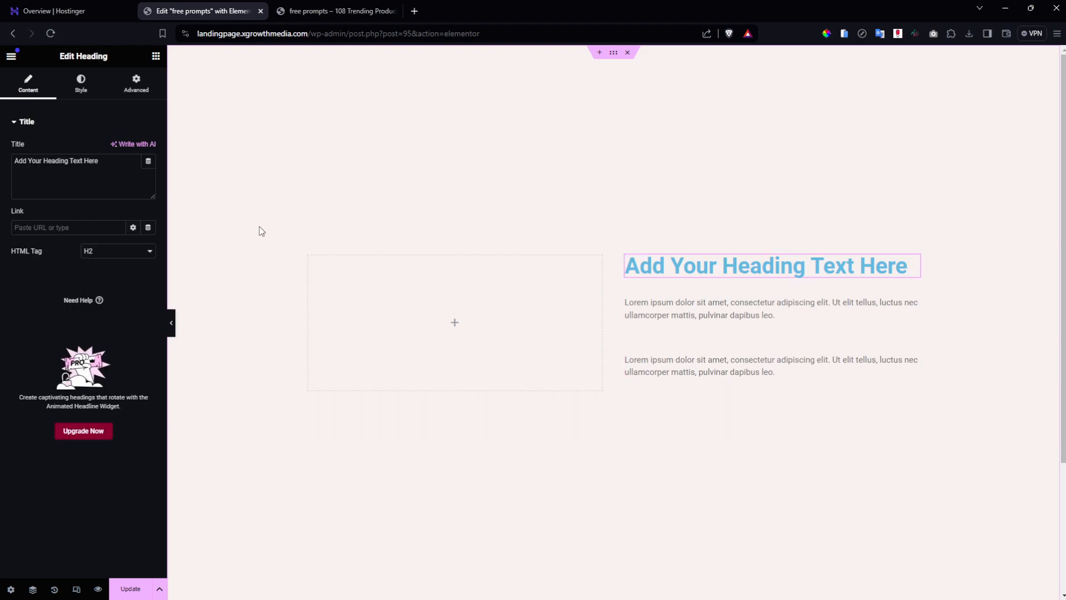
Set the heading's text colour to the global Dark swatch (#000000).
{"action": "left_click", "coordinate": [86, 86]}
{"action": "left_click", "coordinate": [149, 171]}
{"action": "left_click_drag", "start_coordinate": [128, 227], "coordinate": [51, 342]}
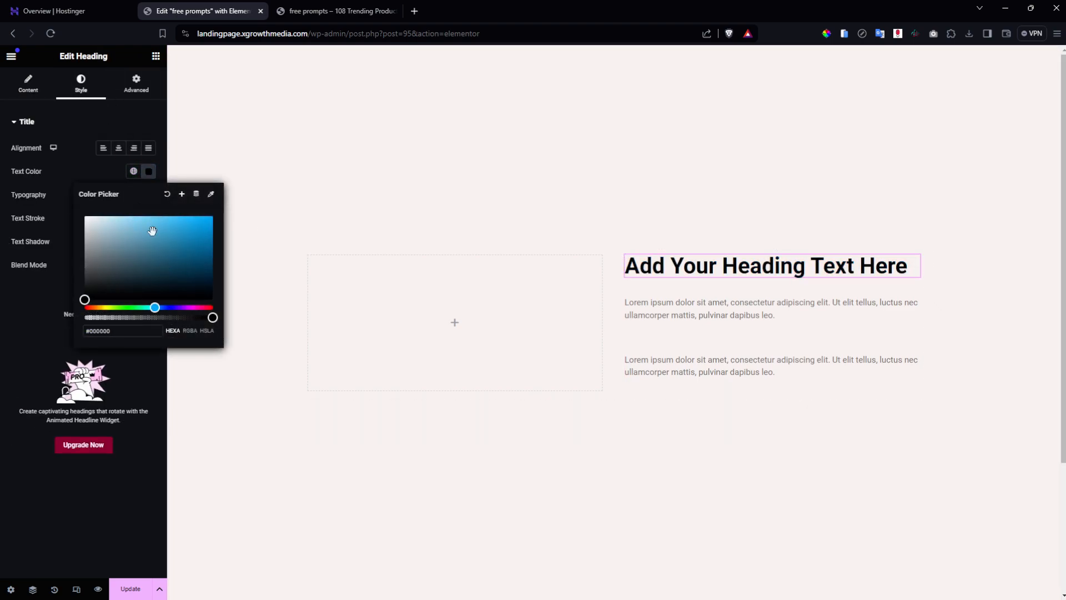
{"action": "left_click", "coordinate": [182, 195]}
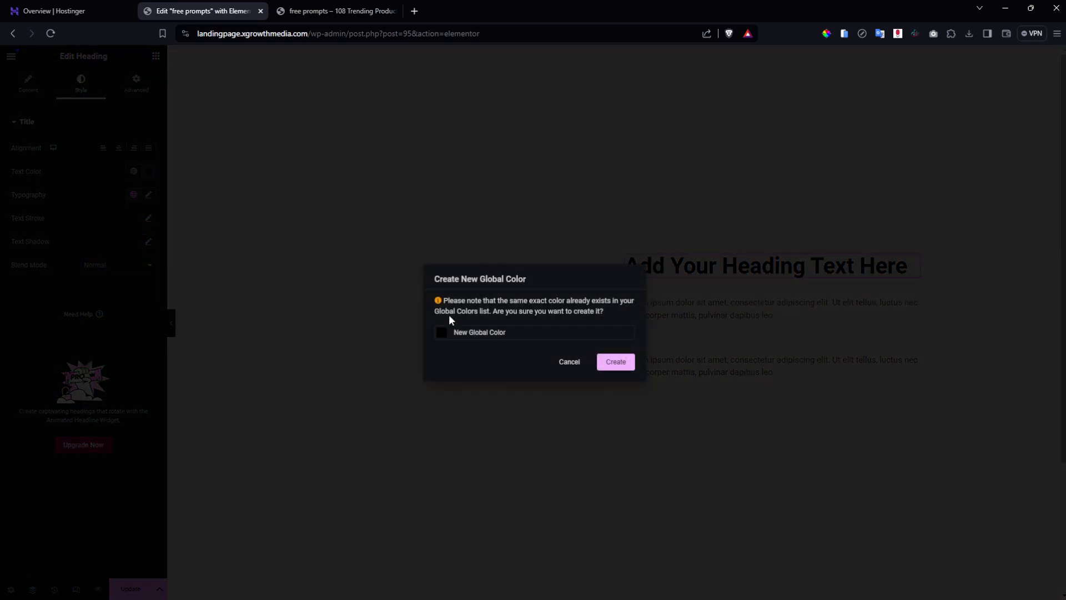
{"action": "left_click", "coordinate": [570, 362]}
{"action": "left_click", "coordinate": [133, 171]}
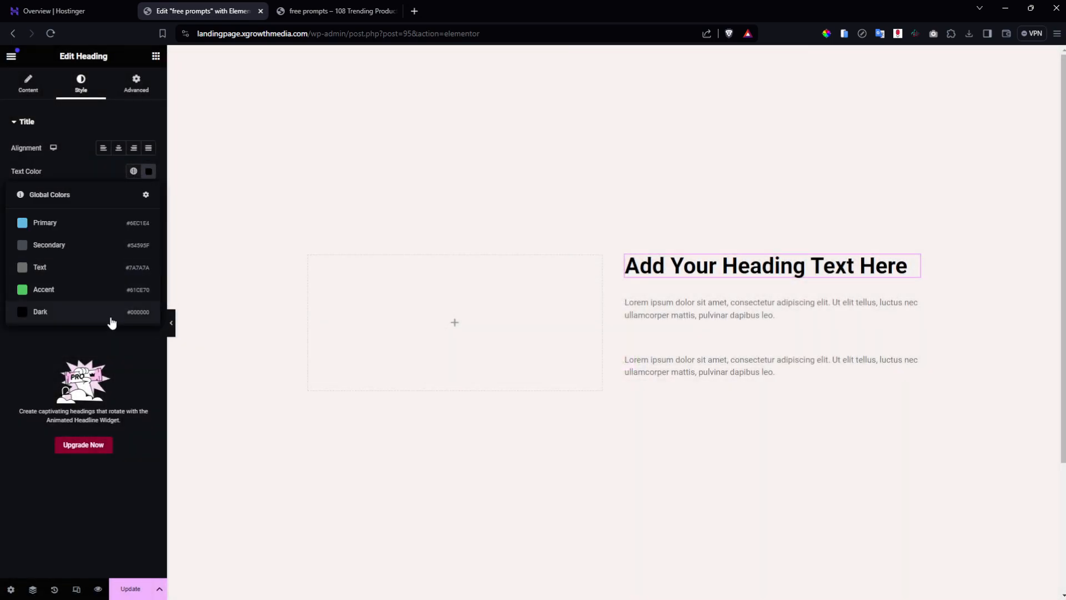
{"action": "left_click", "coordinate": [109, 316]}
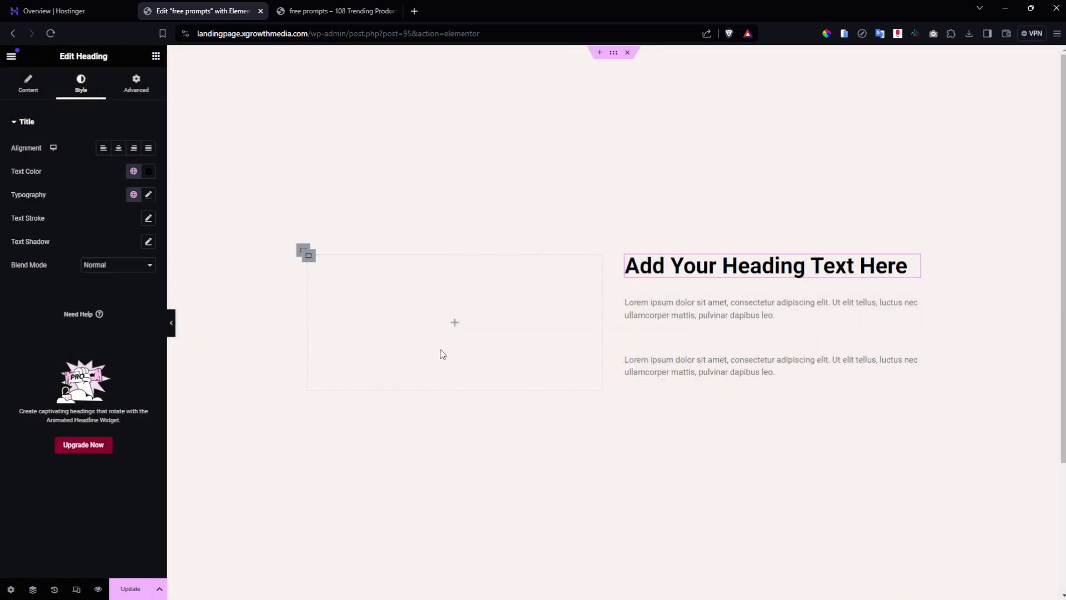
Replace the heading text with 'Get our monthly trending product guide - for free!'.
{"action": "triple_click", "coordinate": [673, 262]}
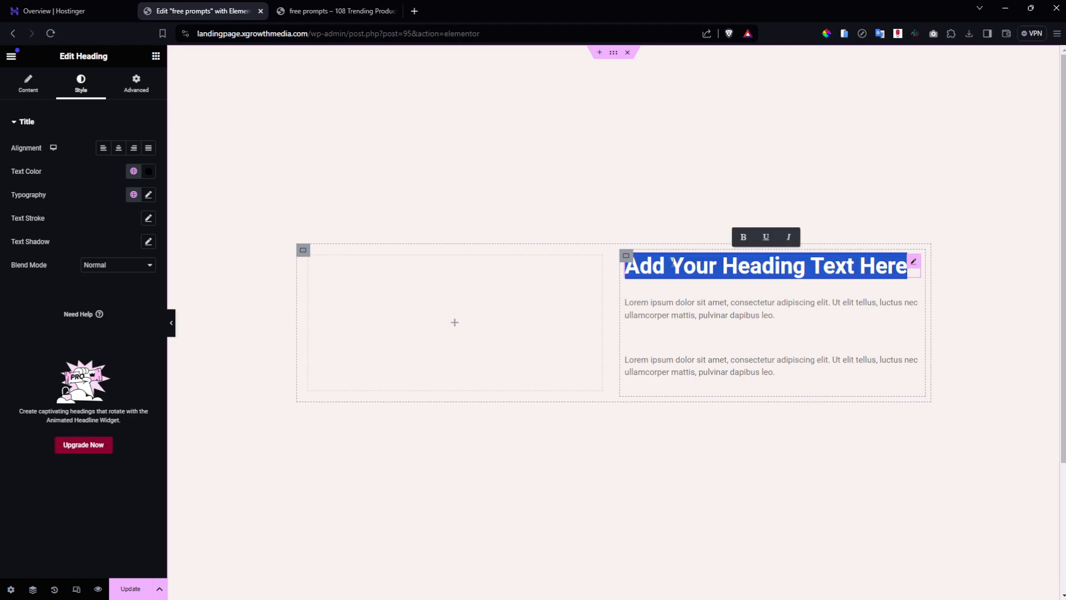
{"action": "type", "text": "gE"}
{"action": "key", "text": "BackSpace"}
{"action": "key", "text": "BackSpace"}
{"action": "type", "text": "Get our "}
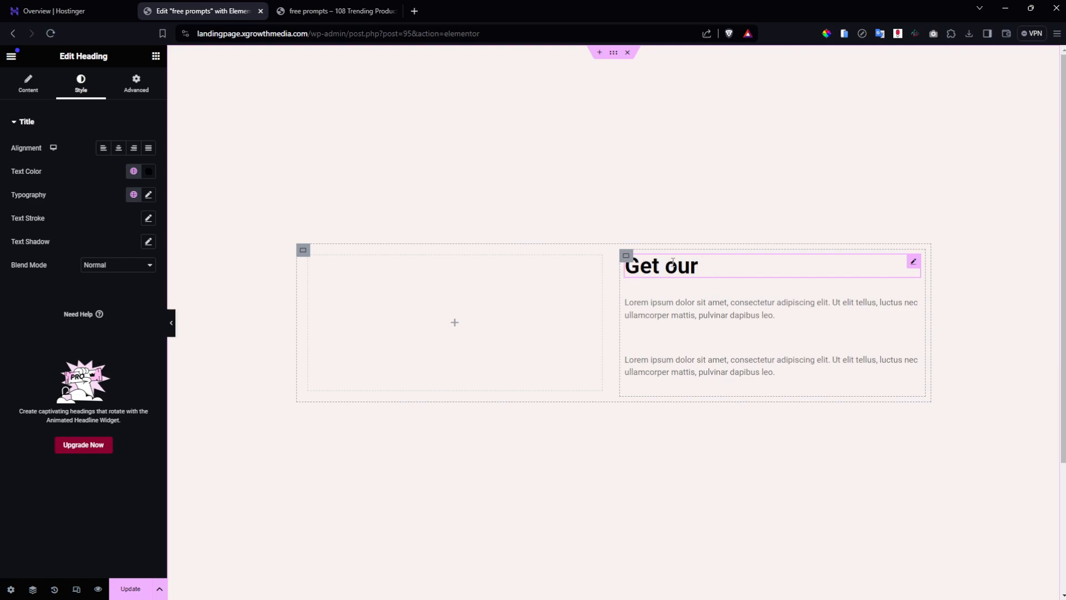
{"action": "type", "text": "mont"}
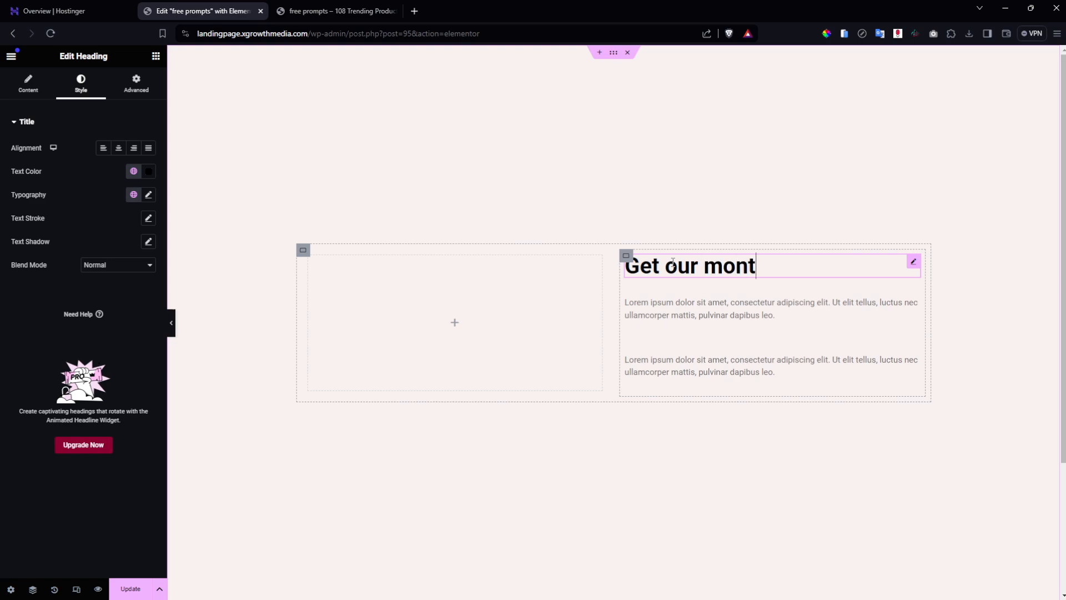
{"action": "type", "text": "hly trending "}
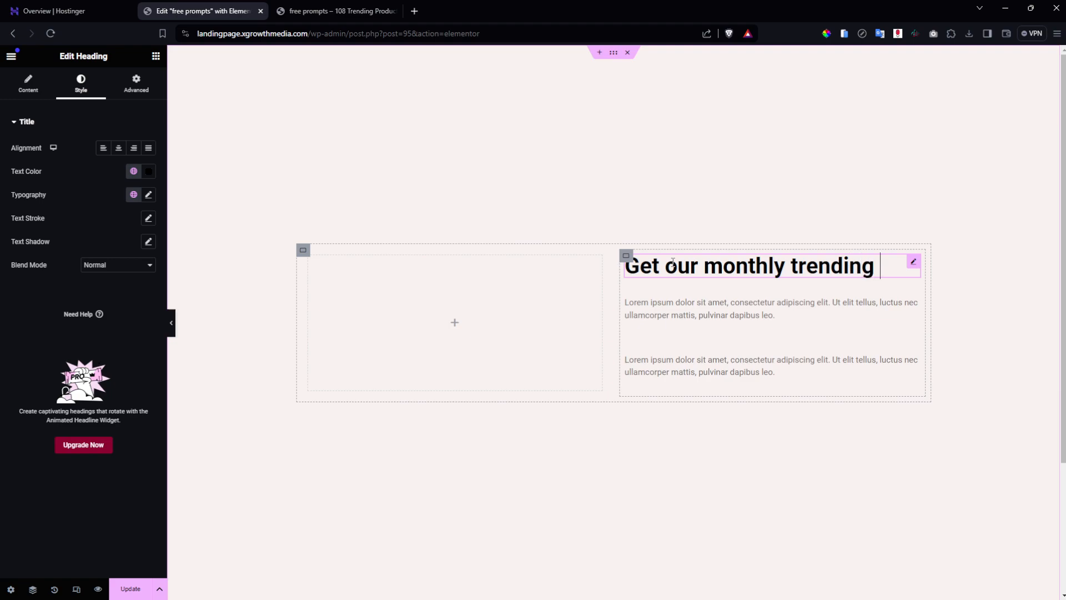
{"action": "type", "text": "prod"}
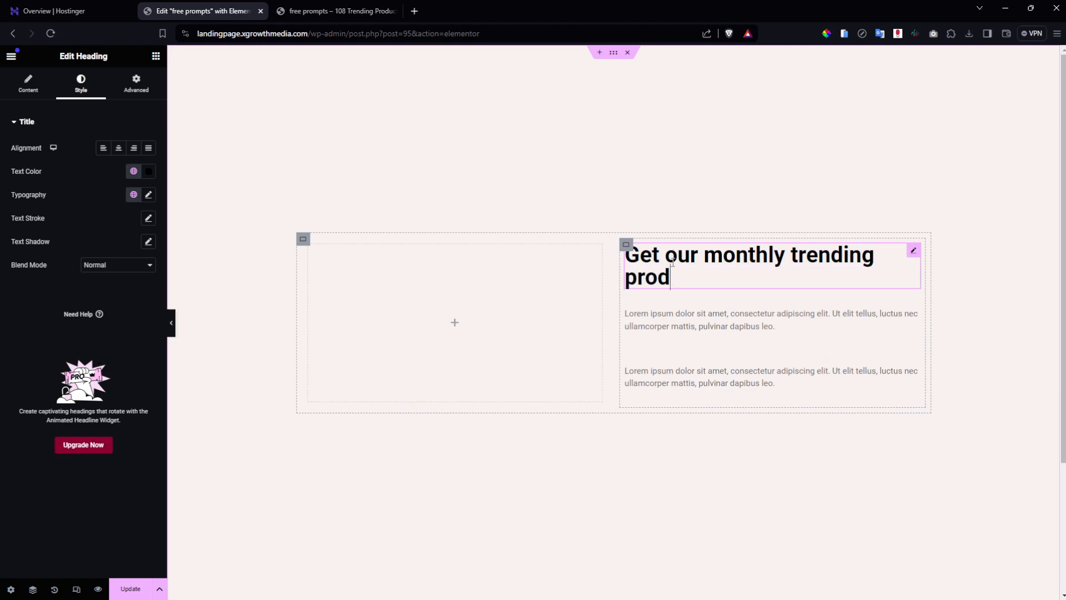
{"action": "type", "text": "uct guide "}
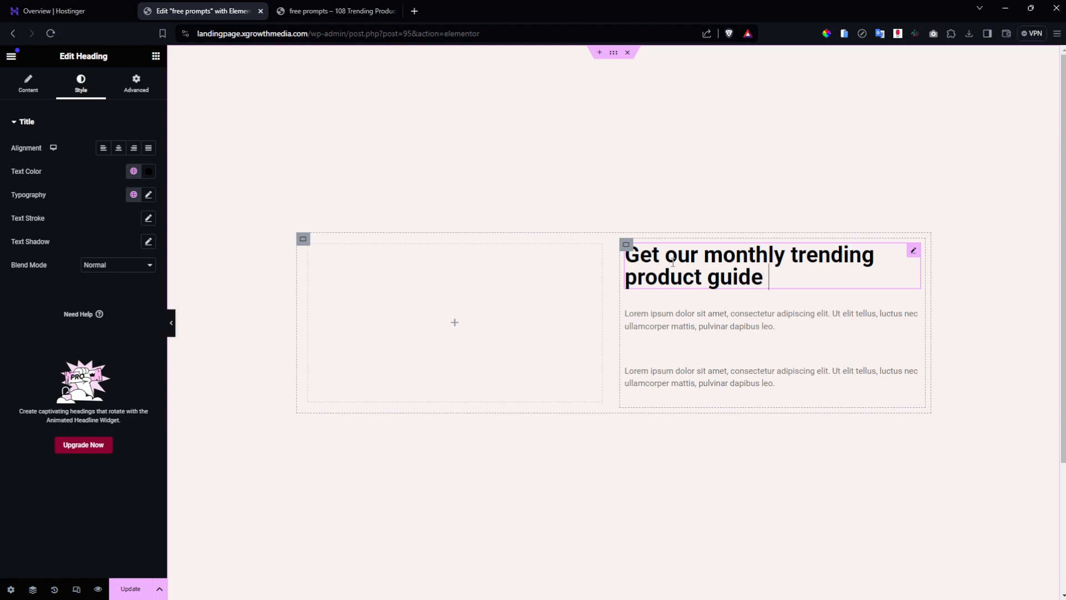
{"action": "type", "text": "- for free!"}
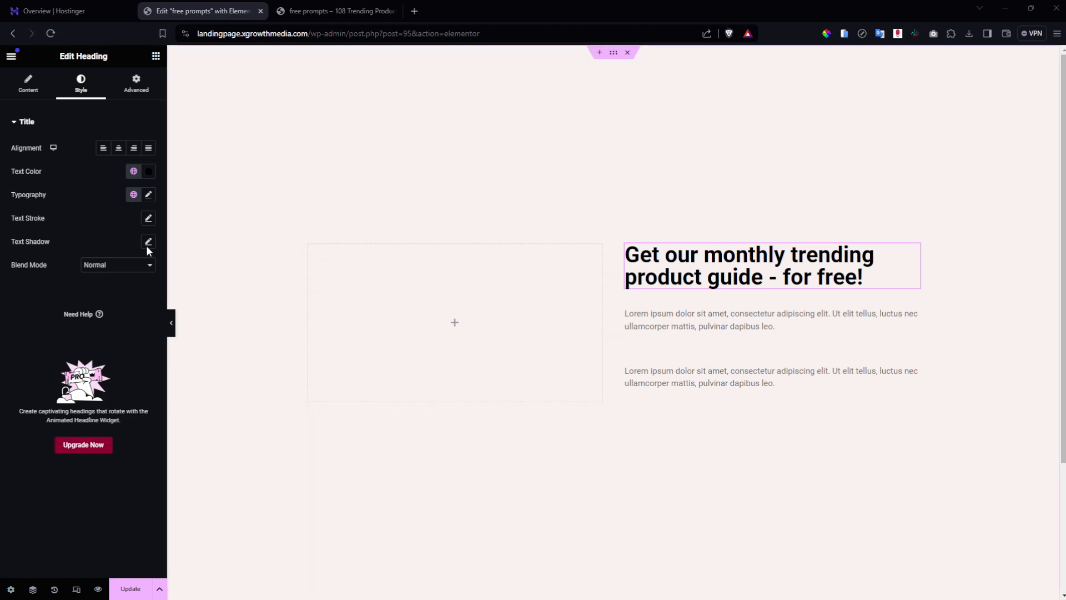
Set the heading typography to Source Serif Pro at 38 px.
{"action": "left_click", "coordinate": [149, 195]}
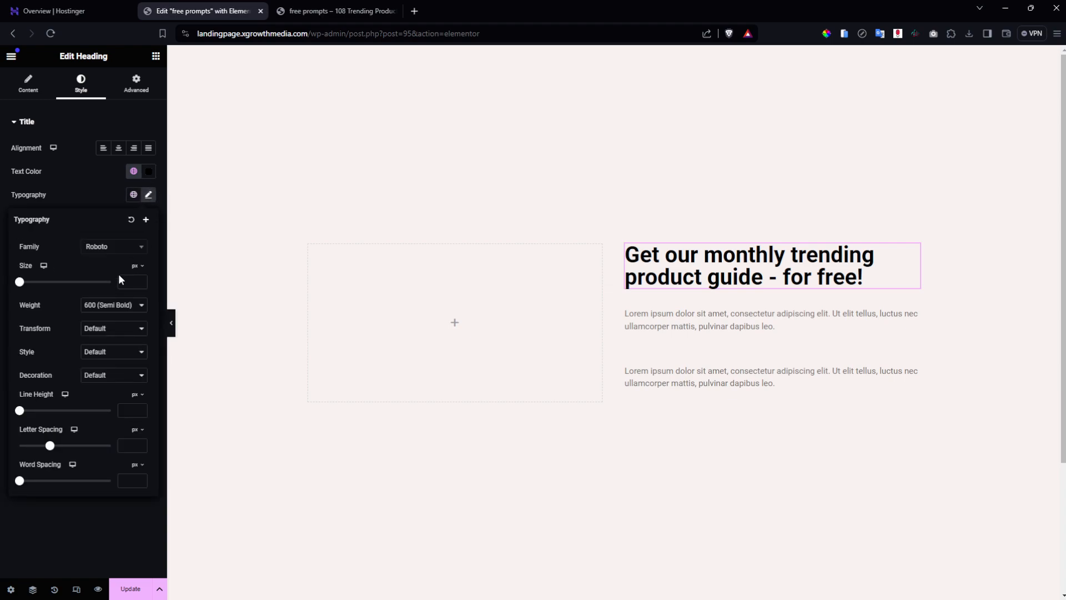
{"action": "left_click", "coordinate": [101, 250]}
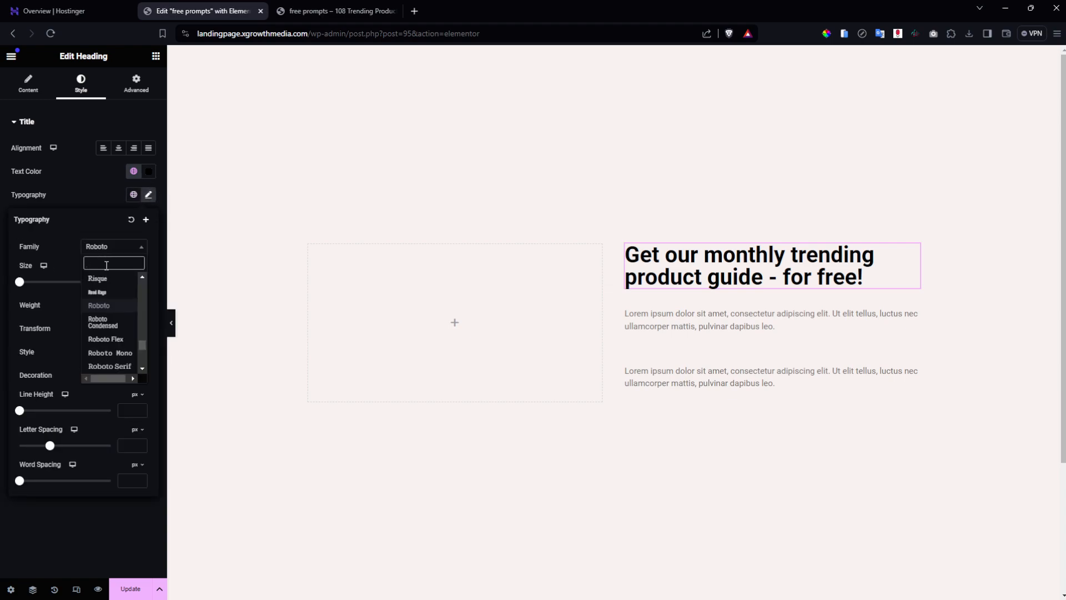
{"action": "type", "text": "source"}
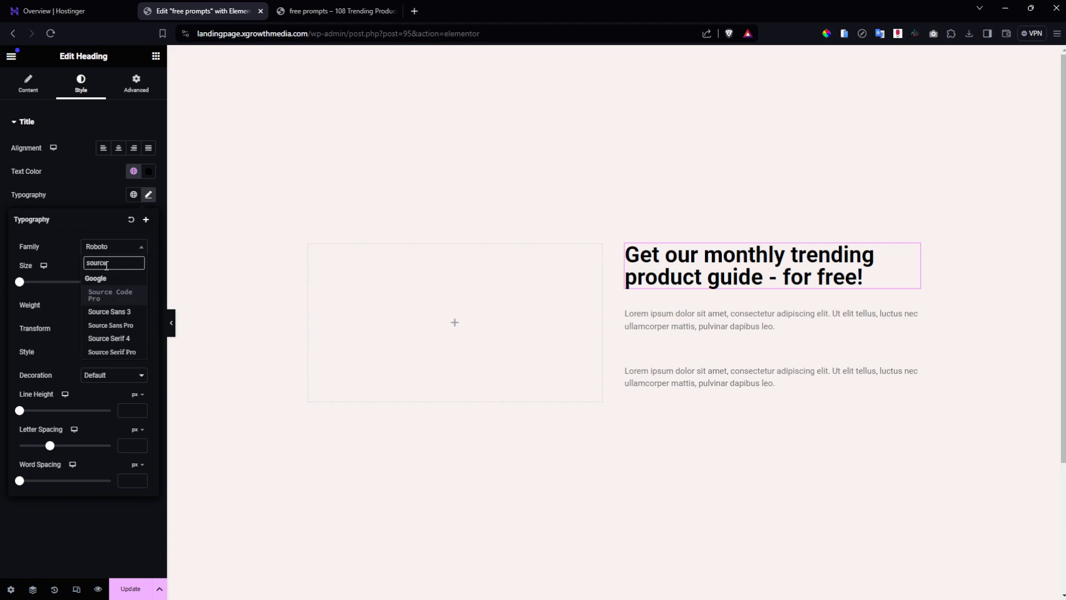
{"action": "left_click", "coordinate": [122, 353]}
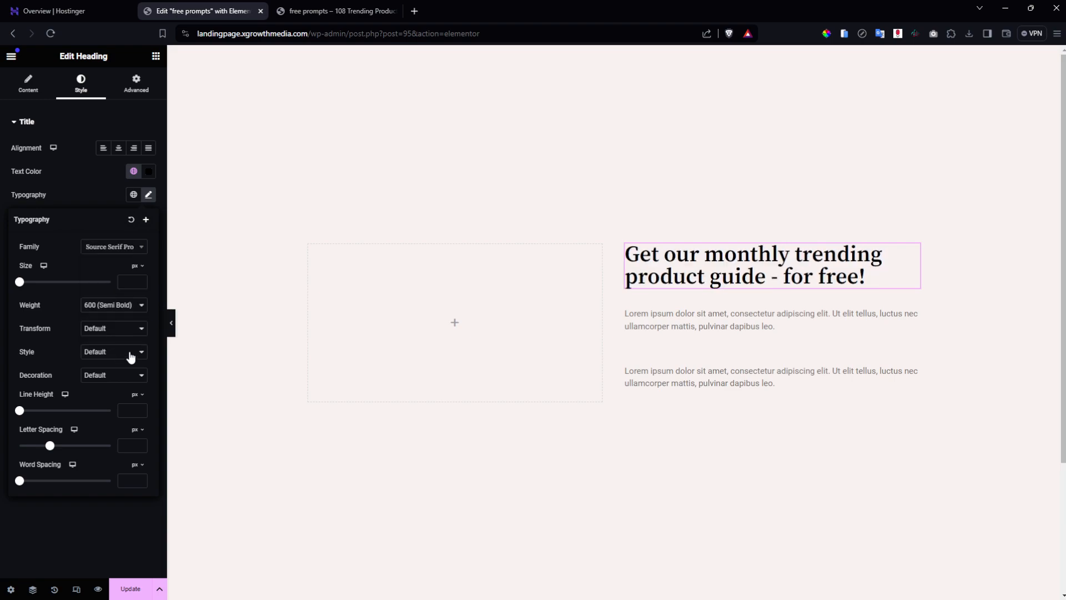
{"action": "left_click", "coordinate": [127, 283]}
{"action": "type", "text": "378"}
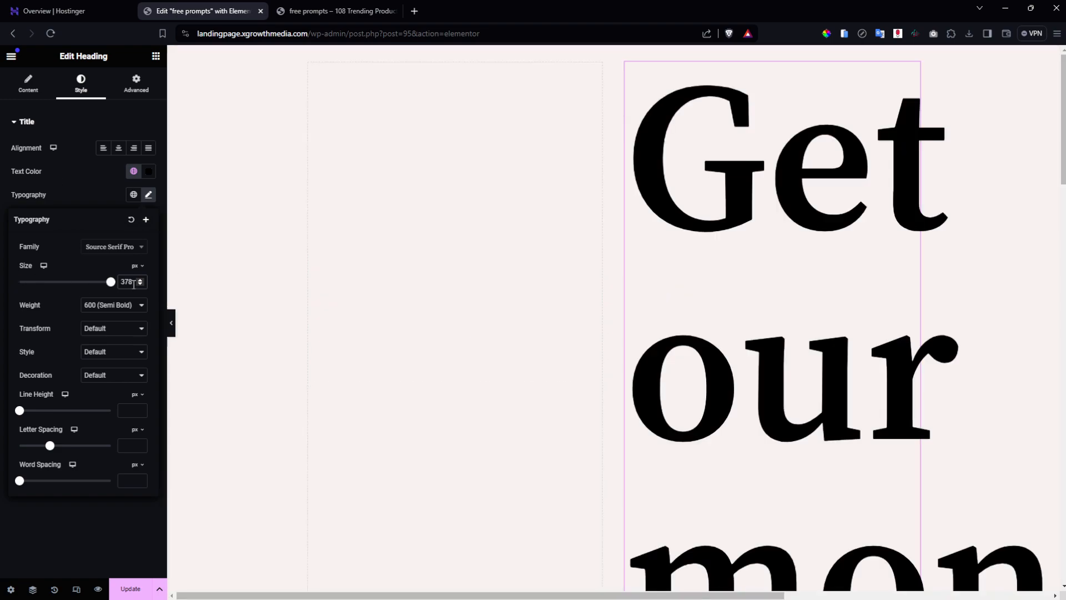
{"action": "key", "text": "BackSpace"}
{"action": "key", "text": "BackSpace"}
{"action": "type", "text": "8"}
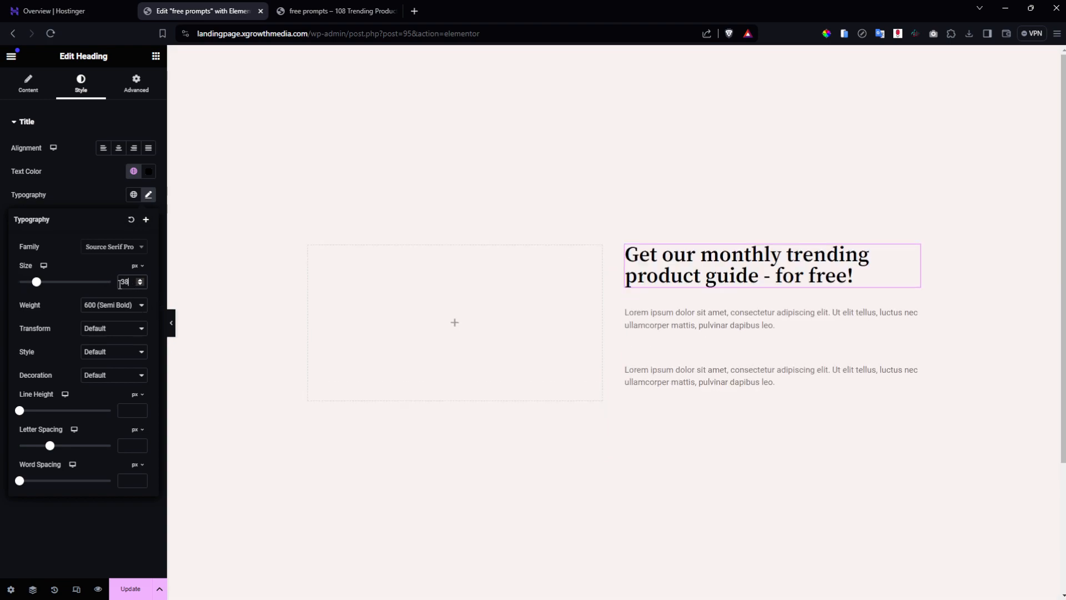
{"action": "left_click", "coordinate": [698, 331]}
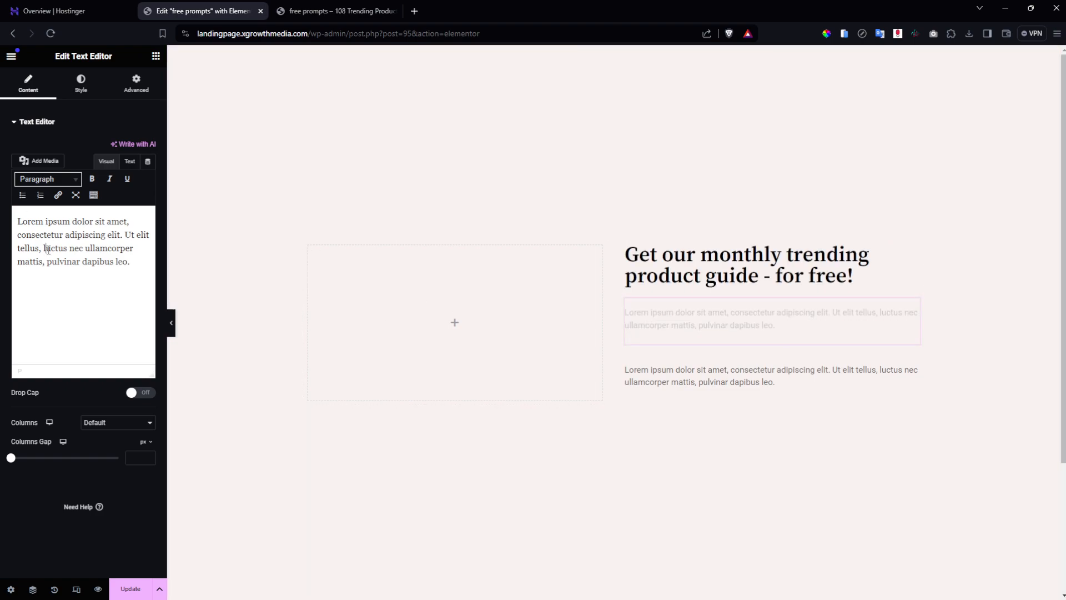
Replace the first paragraph's placeholder with the free trend-guide pitch.
{"action": "key", "text": "ctrl+a"}
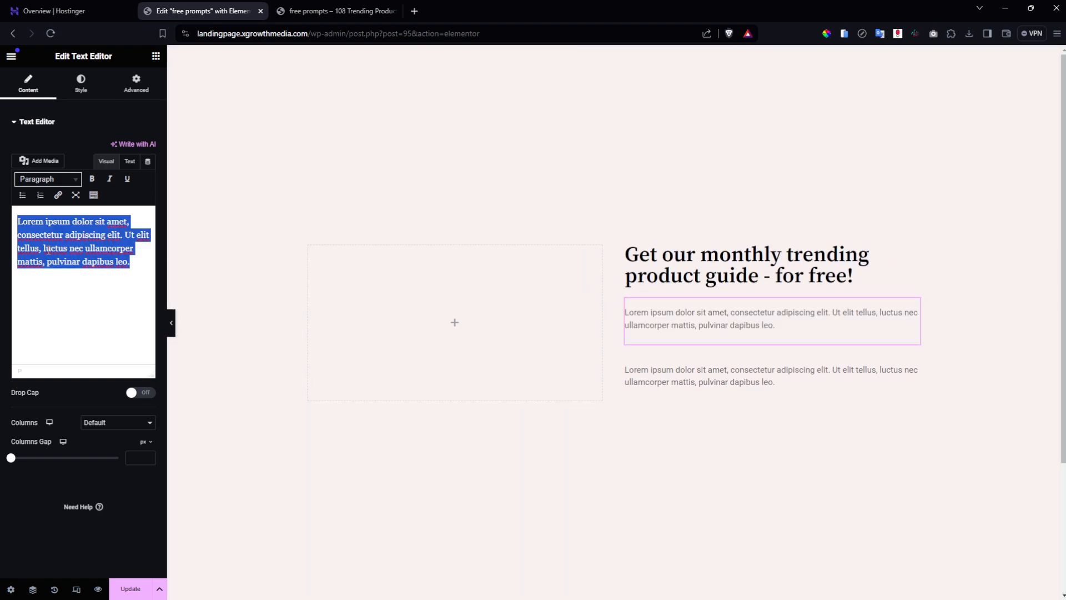
{"action": "type", "text": "Want"}
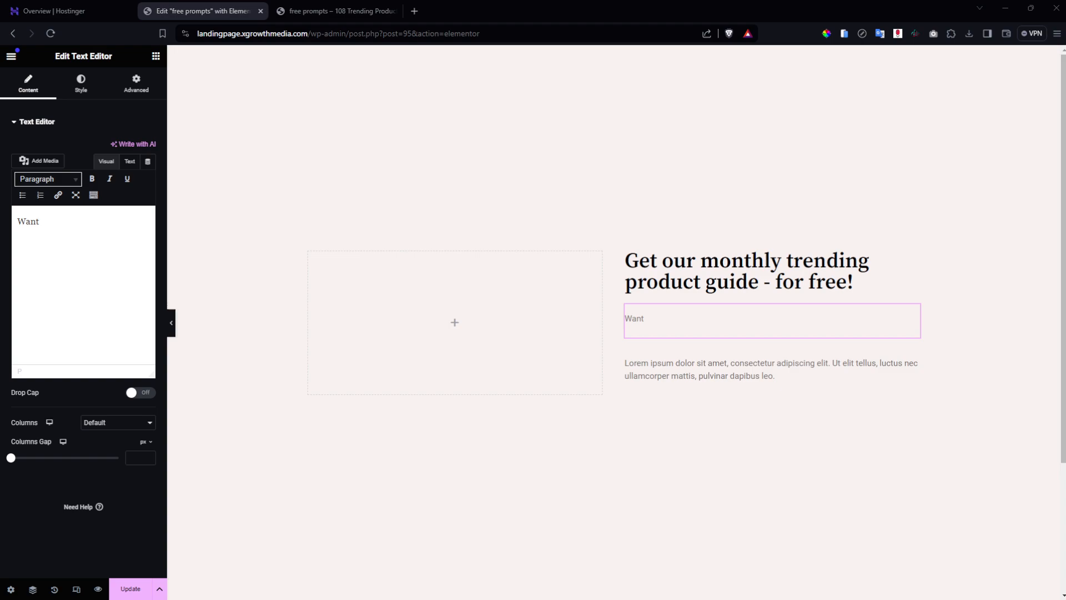
{"action": "key", "text": "ctrl+a"}
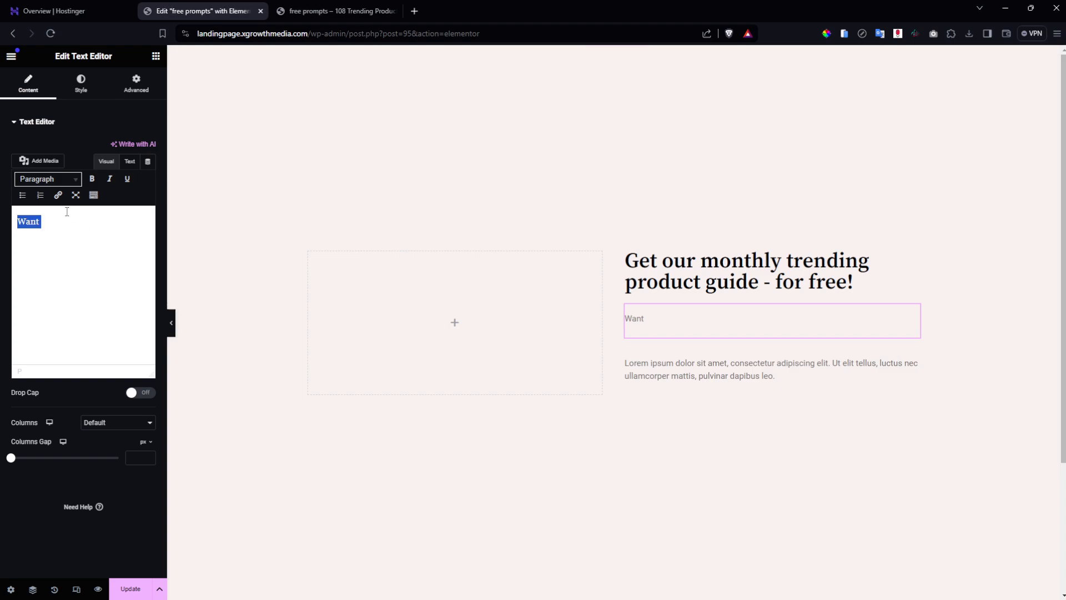
{"action": "type", "text": "Want to start a digital product business but have no idea where to start? Grab our free trend guide – we create them monthly and they have great ideas for each niche!"}
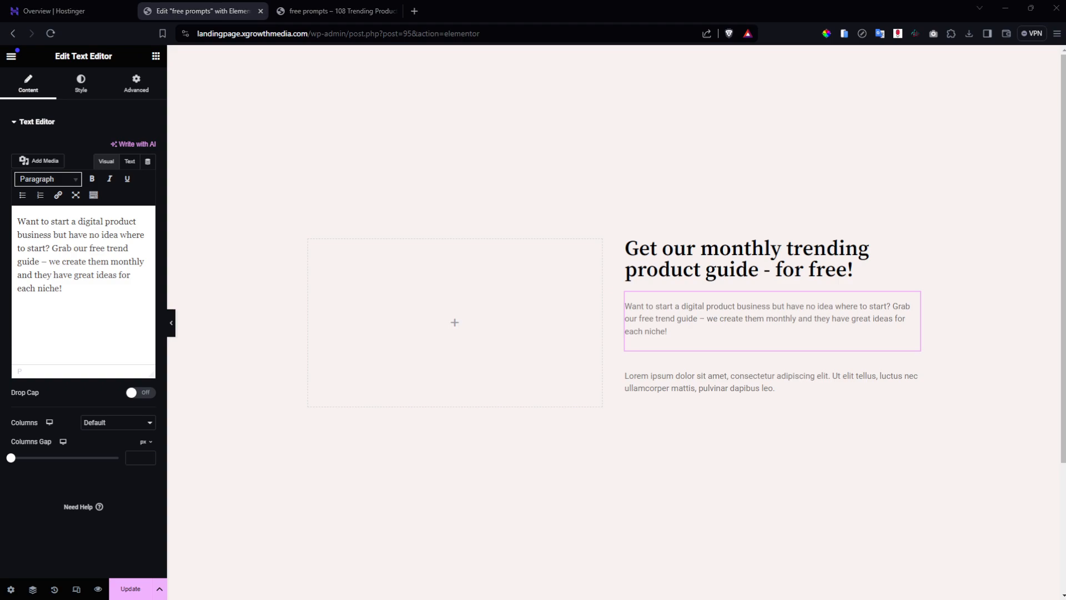
Replace the second paragraph with the all-caps no-spam, unsubscribe-anytime reassurance.
{"action": "left_click", "coordinate": [702, 393]}
{"action": "left_click", "coordinate": [55, 273]}
{"action": "key", "text": "ctrl+a"}
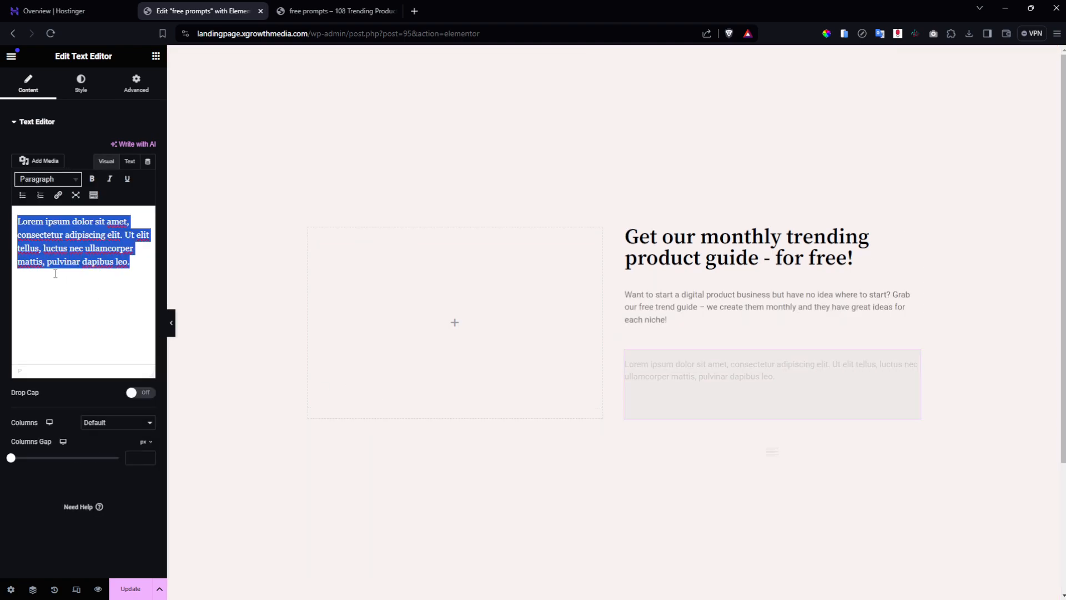
{"action": "type", "text": "DON’T WORRY, NO SPAM WILL ENTER YOUR INBOX AND YOU CAN UNSUBSCRIBE AT ANYTIME."}
{"action": "left_click", "coordinate": [673, 317]}
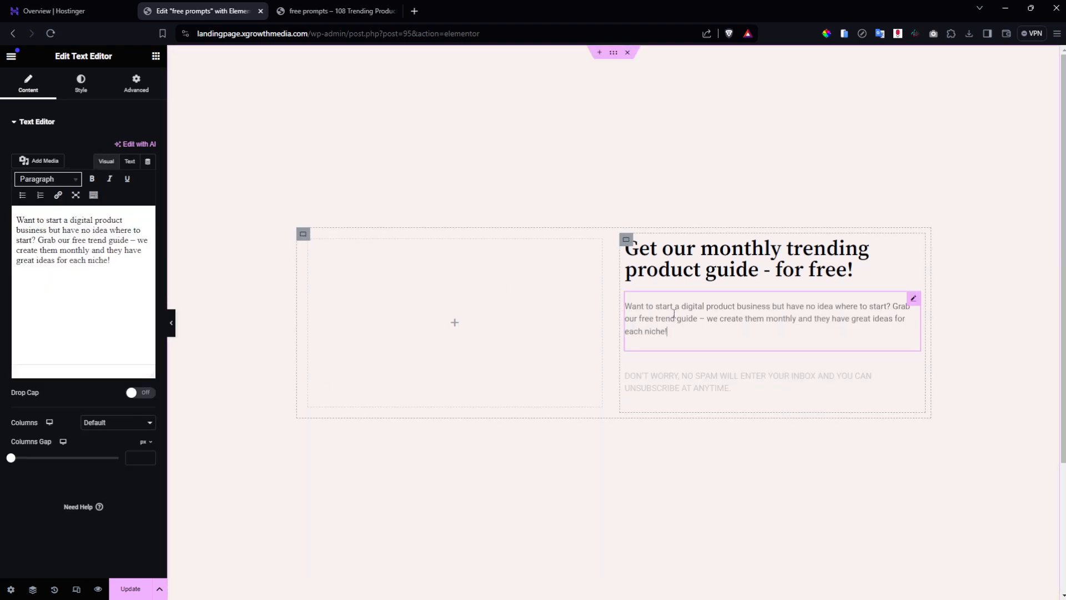
{"action": "left_click", "coordinate": [84, 86]}
Give the description paragraph the global Dark colour, 16 px size and Lato font.
{"action": "left_click", "coordinate": [138, 176]}
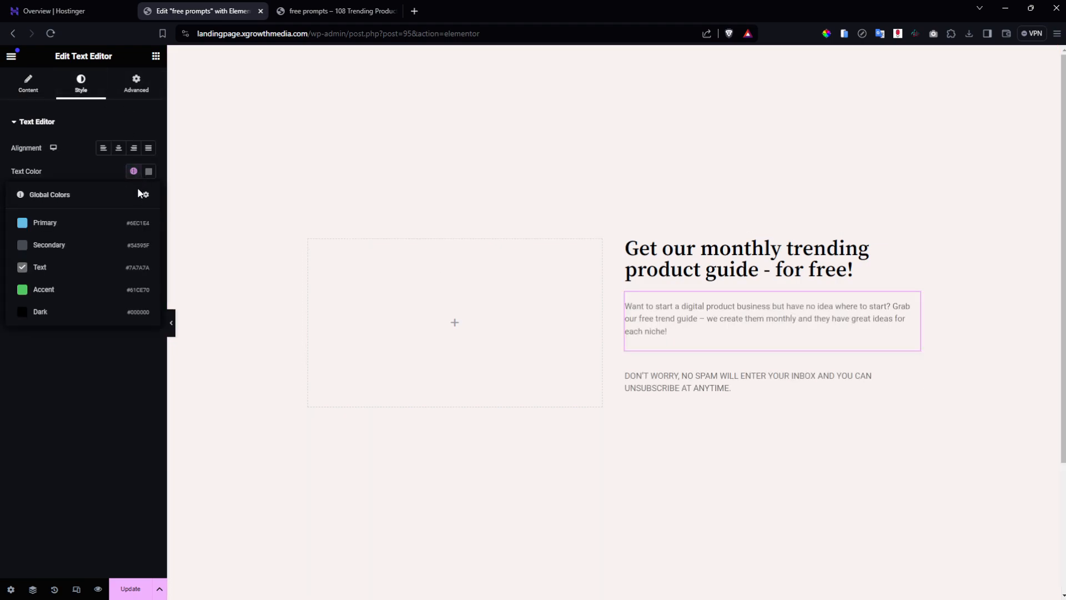
{"action": "left_click", "coordinate": [95, 308]}
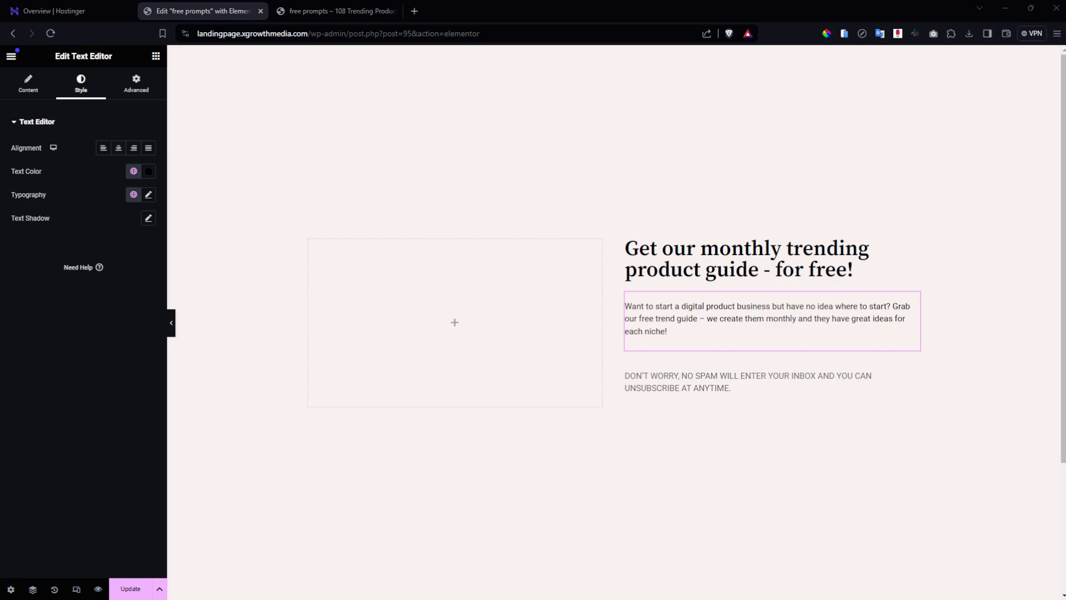
{"action": "left_click", "coordinate": [146, 198]}
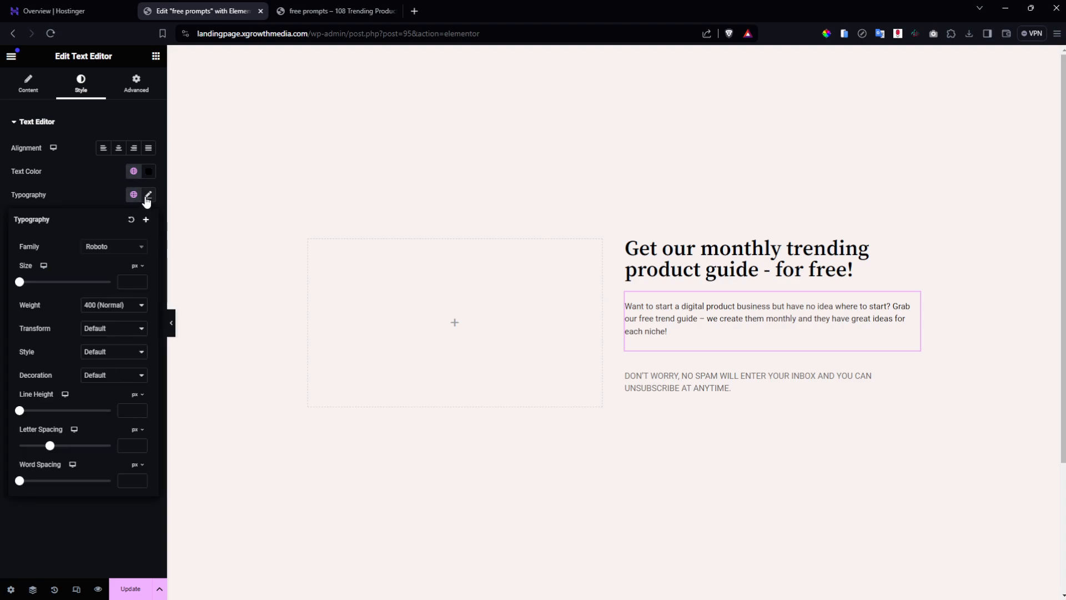
{"action": "left_click", "coordinate": [126, 283]}
{"action": "type", "text": "16"}
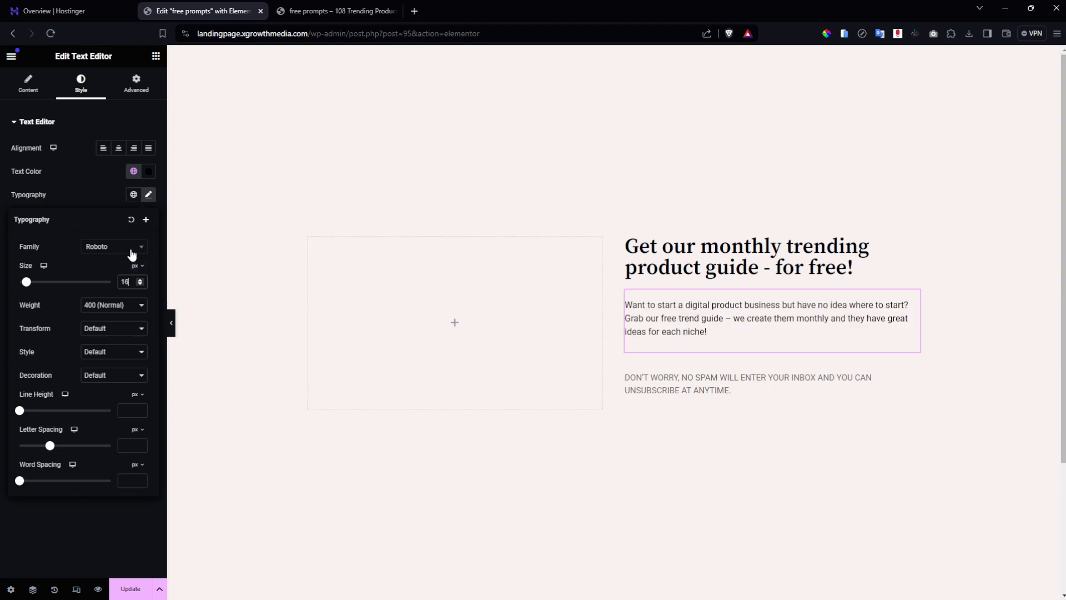
{"action": "left_click", "coordinate": [131, 254]}
{"action": "type", "text": "lat"}
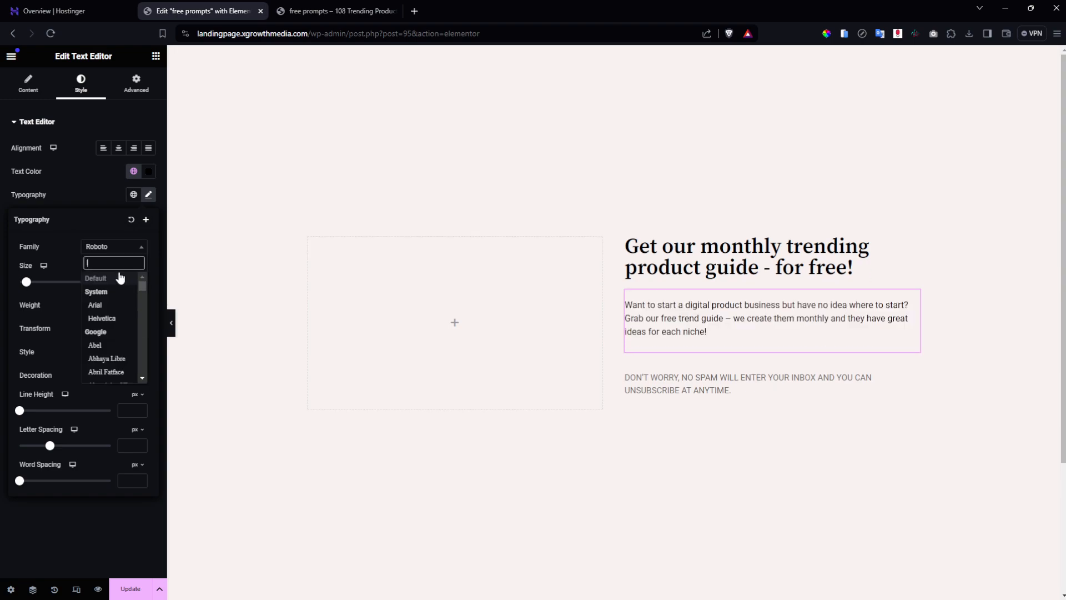
{"action": "type", "text": "o"}
{"action": "left_click", "coordinate": [108, 292]}
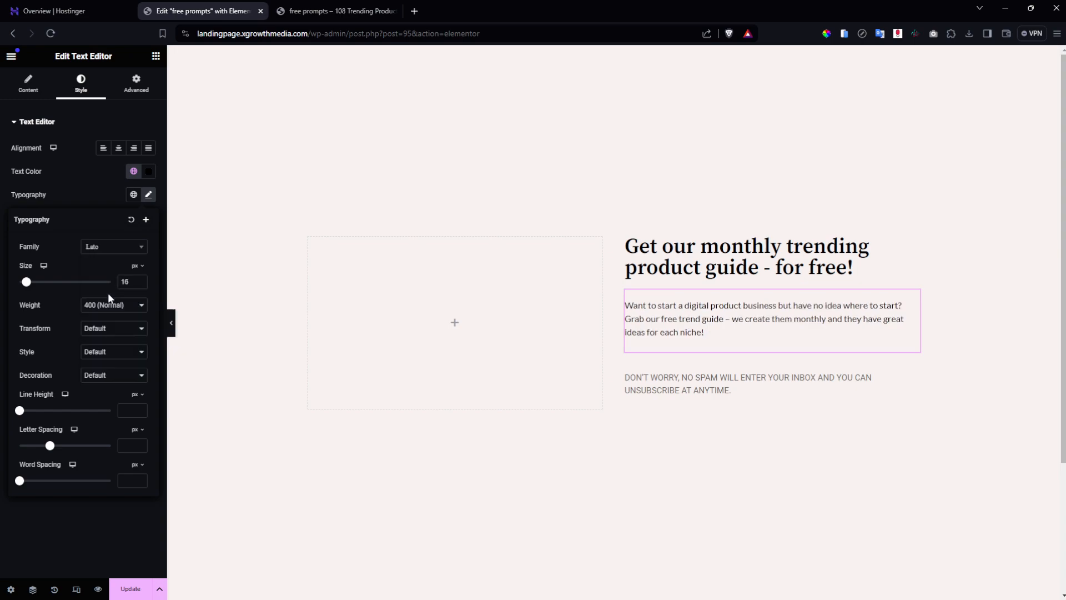
Set the disclaimer text to the global Dark colour and centre-align it.
{"action": "left_click", "coordinate": [730, 392]}
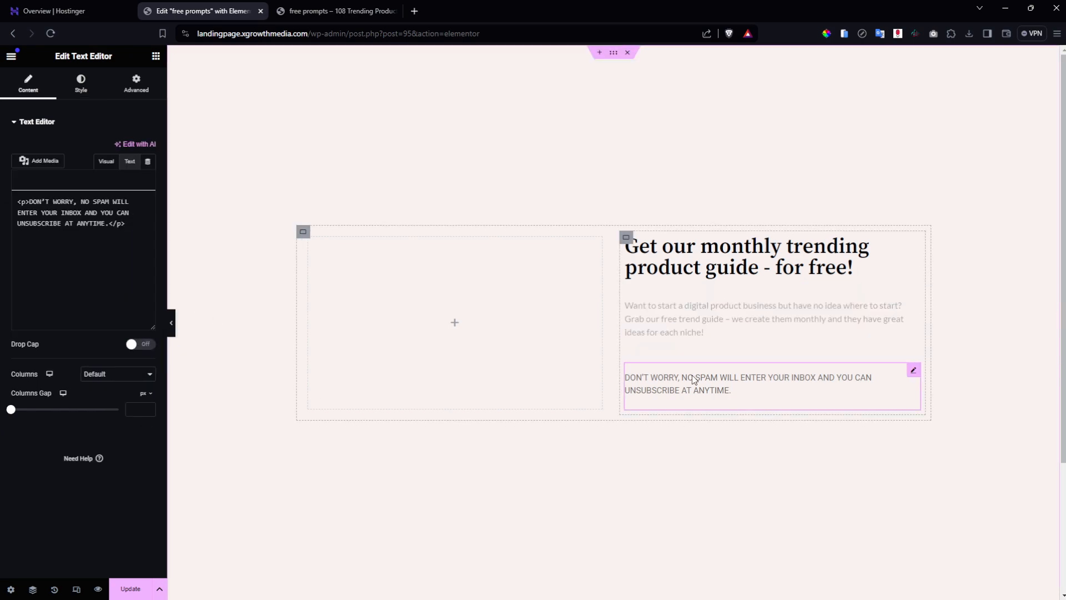
{"action": "left_click", "coordinate": [81, 83]}
{"action": "left_click", "coordinate": [146, 172]}
{"action": "left_click", "coordinate": [134, 172]}
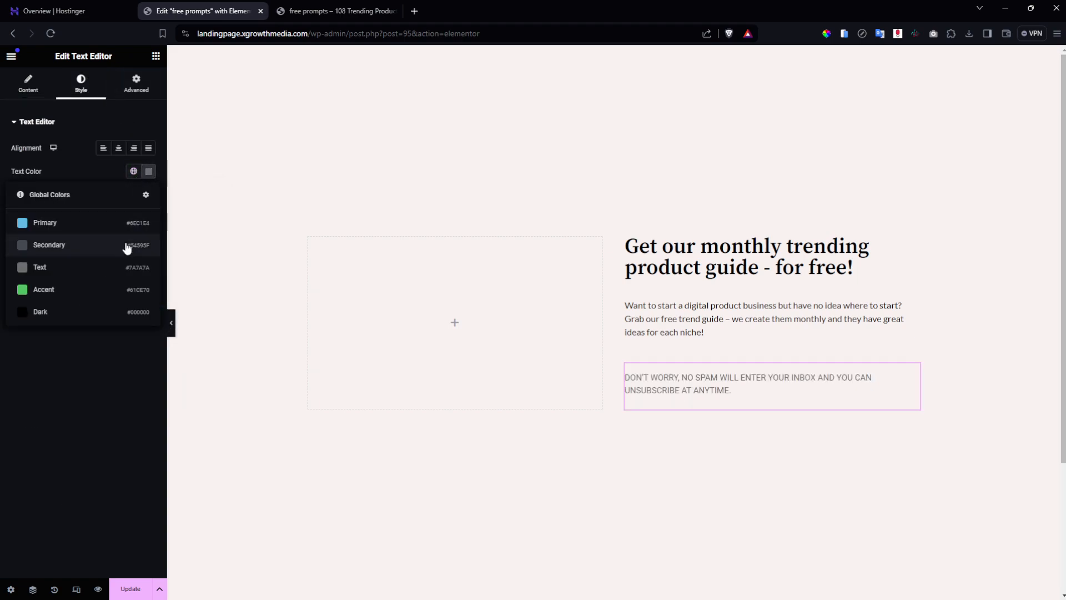
{"action": "left_click", "coordinate": [64, 313]}
{"action": "left_click", "coordinate": [118, 148]}
{"action": "left_click", "coordinate": [41, 85]}
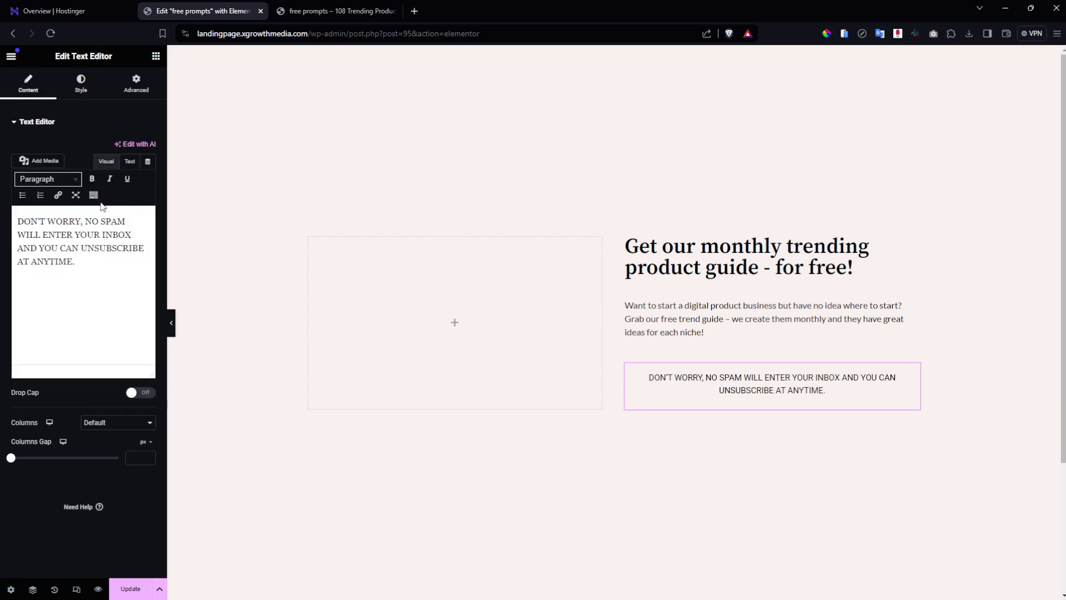
{"action": "left_click", "coordinate": [80, 83]}
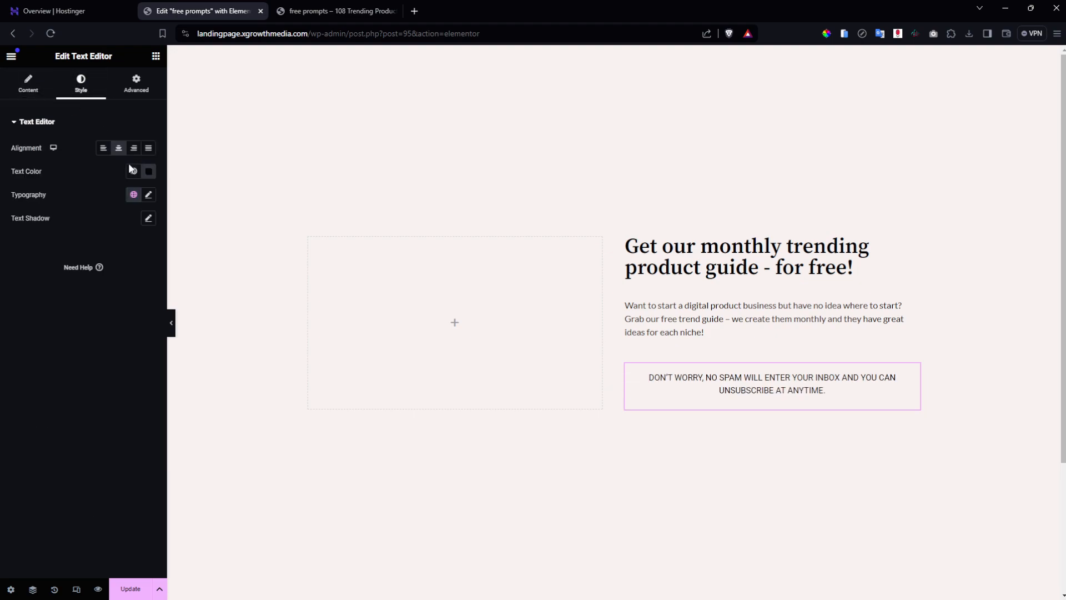
Set the disclaimer typography to 12 px, weight 300 Light, and save the page.
{"action": "left_click", "coordinate": [148, 194]}
{"action": "left_click", "coordinate": [127, 286]}
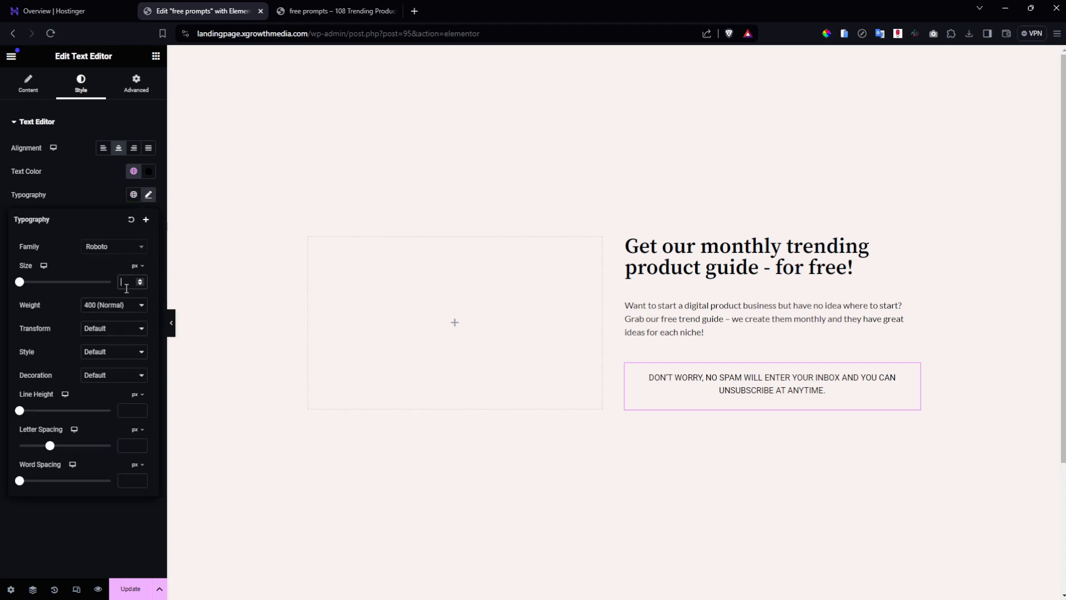
{"action": "type", "text": "10"}
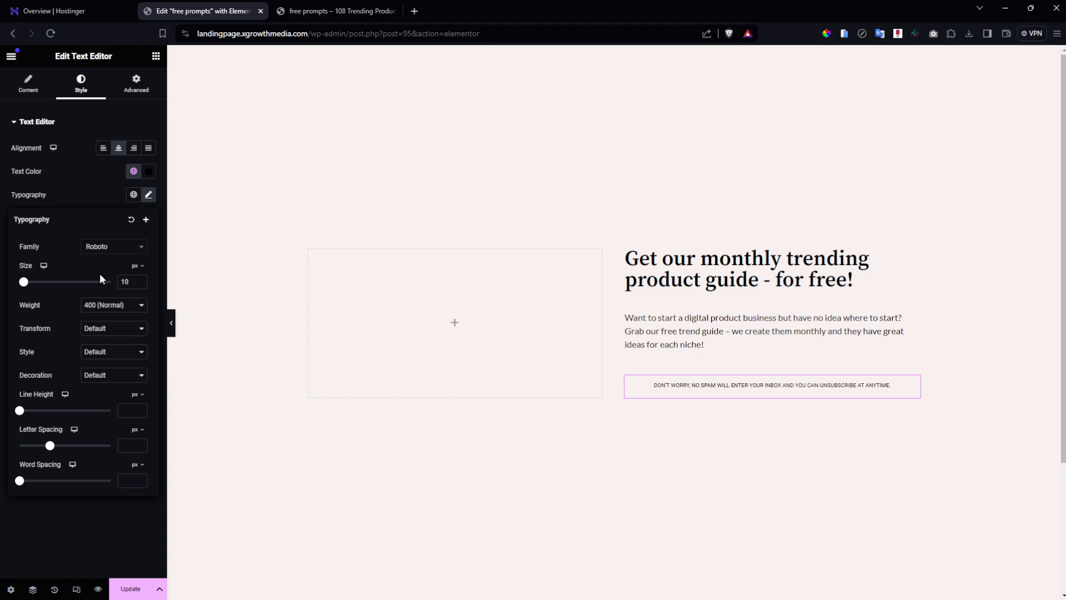
{"action": "left_click", "coordinate": [127, 306]}
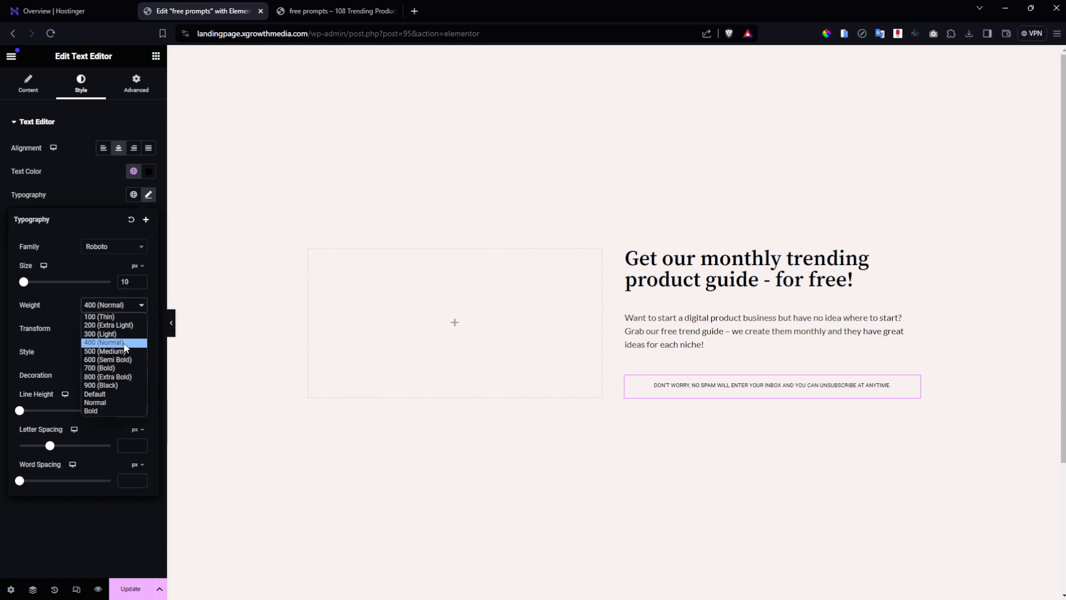
{"action": "left_click", "coordinate": [125, 334]}
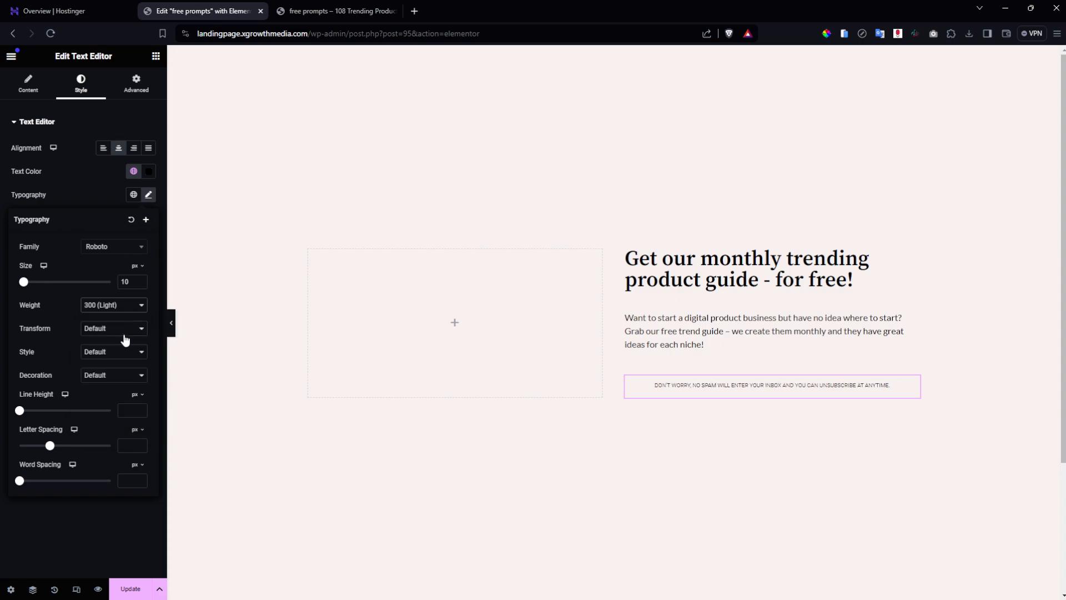
{"action": "left_click", "coordinate": [133, 286]}
{"action": "key", "text": "Up"}
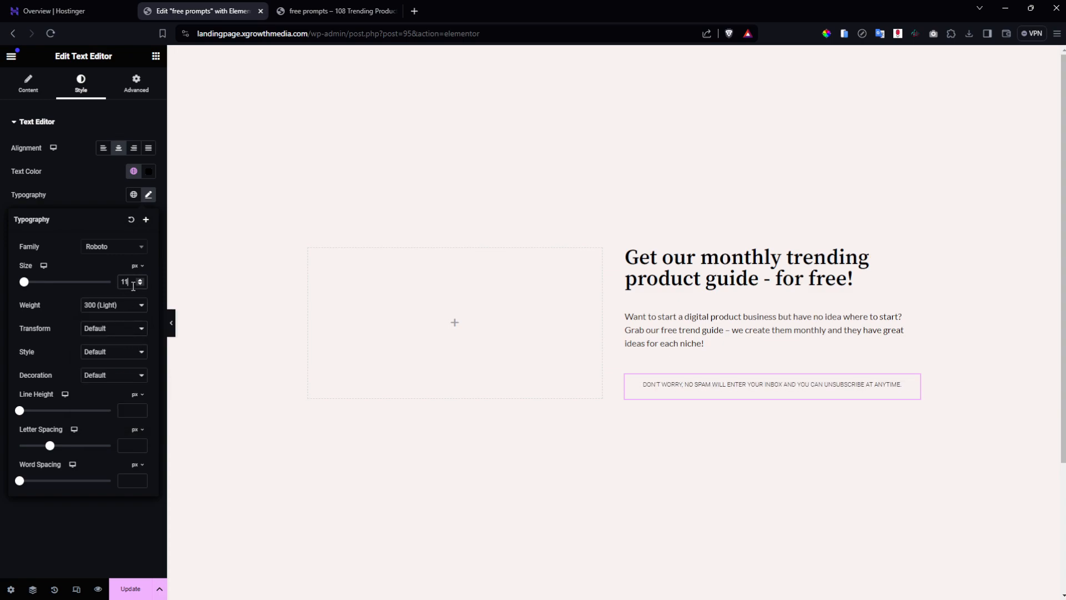
{"action": "key", "text": "Up"}
{"action": "key", "text": "Down"}
{"action": "key", "text": "Up"}
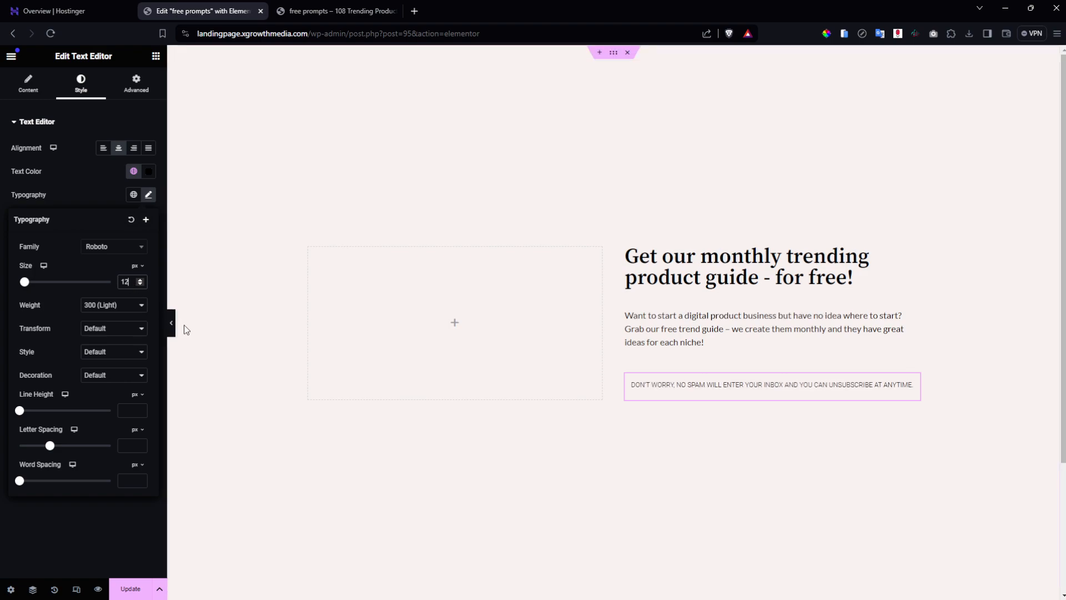
{"action": "left_click", "coordinate": [130, 588]}
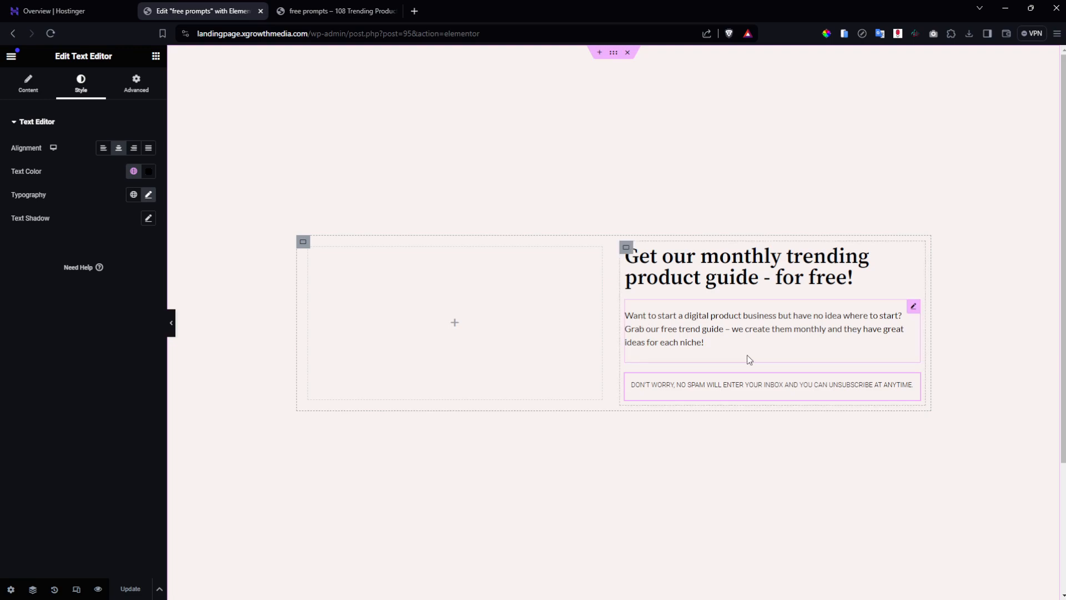
Delete the trailing empty line after the intro paragraph's final sentence ending 'each niche!'.
{"action": "left_click", "coordinate": [912, 308]}
{"action": "left_click", "coordinate": [51, 85]}
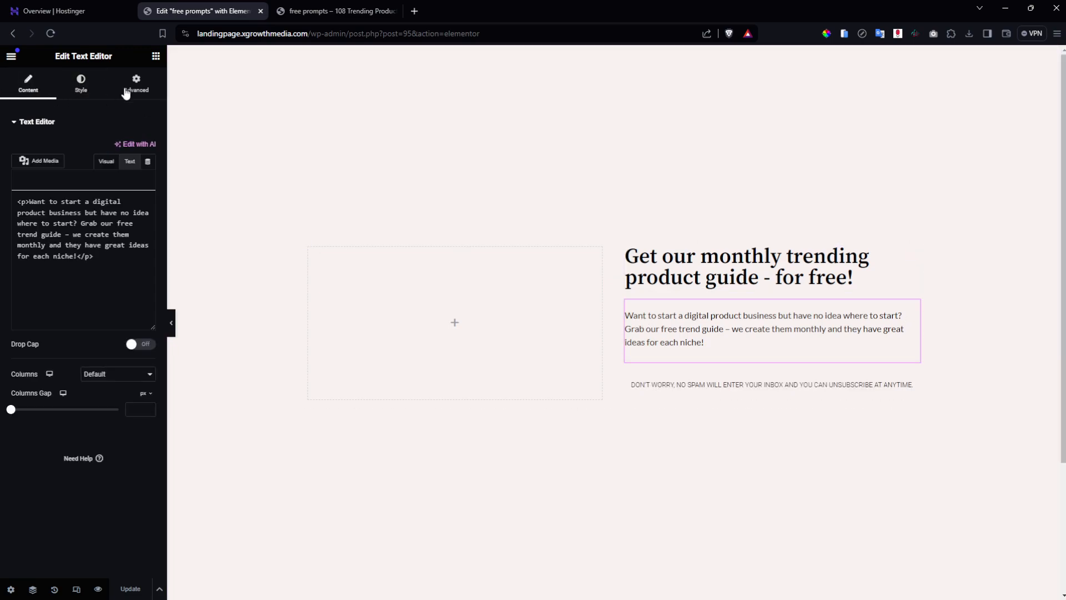
{"action": "left_click", "coordinate": [124, 93]}
{"action": "left_click", "coordinate": [28, 85]}
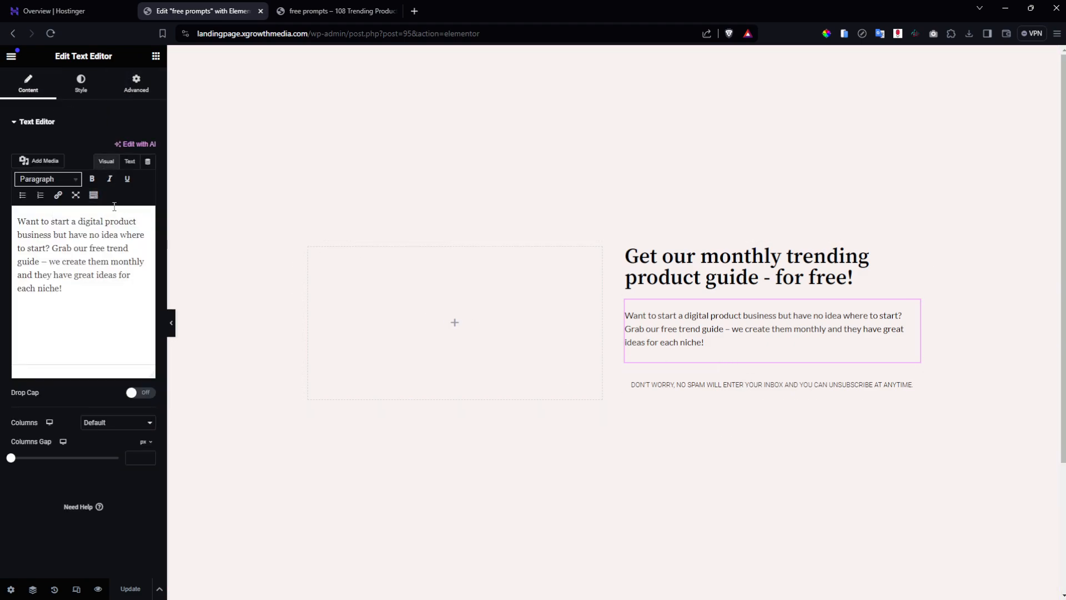
{"action": "left_click", "coordinate": [128, 162]}
{"action": "left_click", "coordinate": [117, 276]}
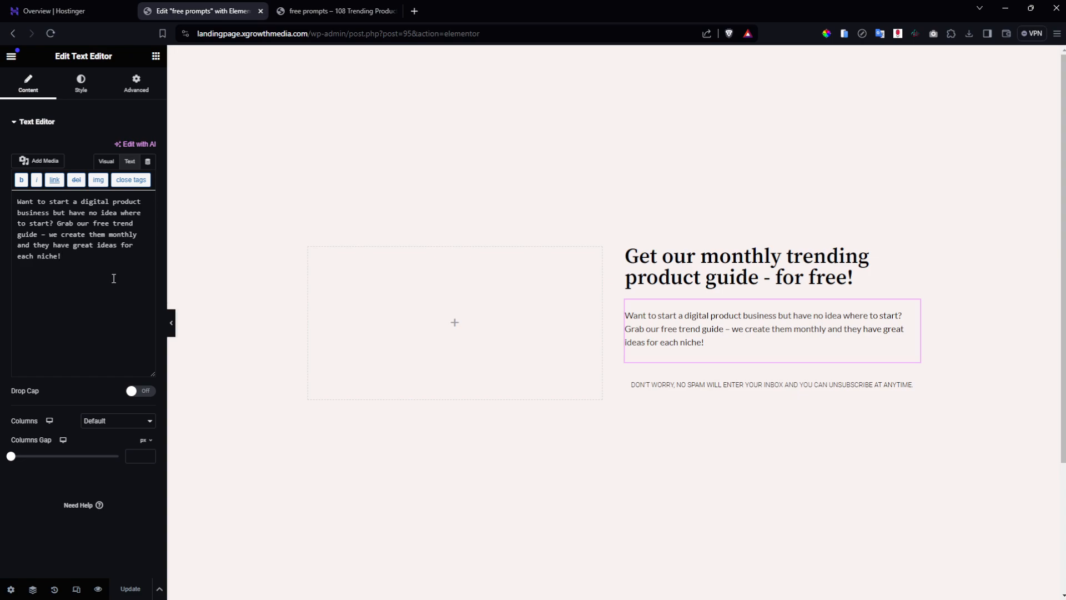
{"action": "key", "text": "BackSpace"}
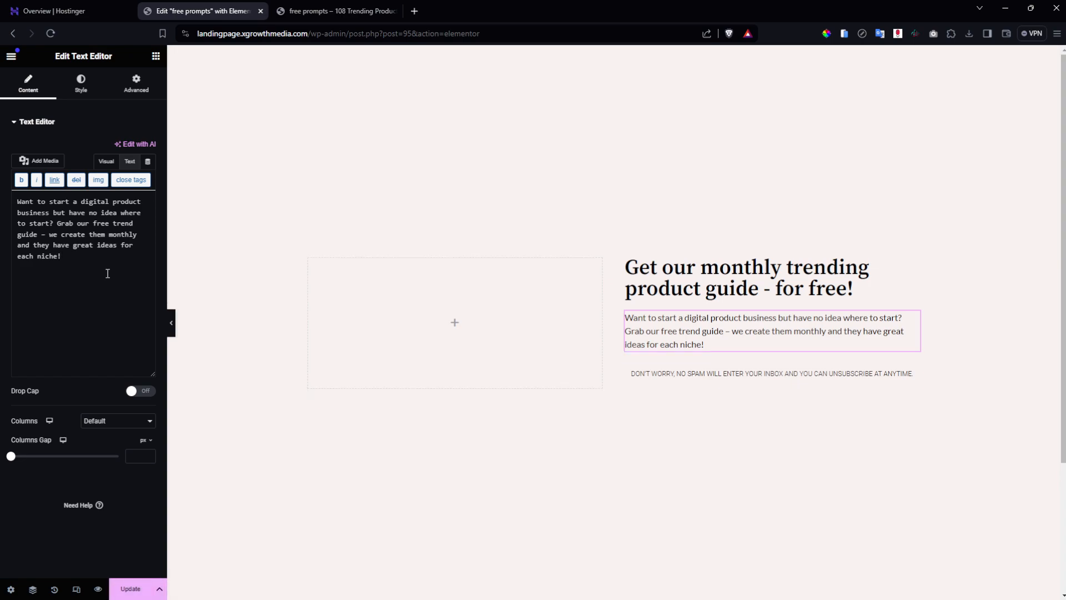
Check the disclaimer text's raw HTML and save the page.
{"action": "left_click", "coordinate": [839, 375]}
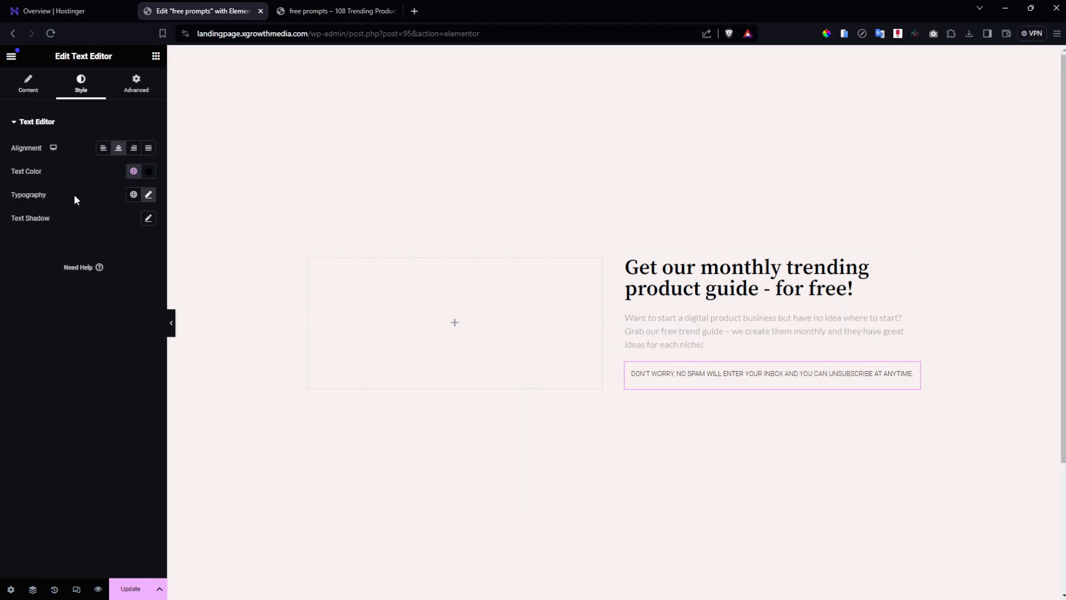
{"action": "left_click", "coordinate": [37, 92]}
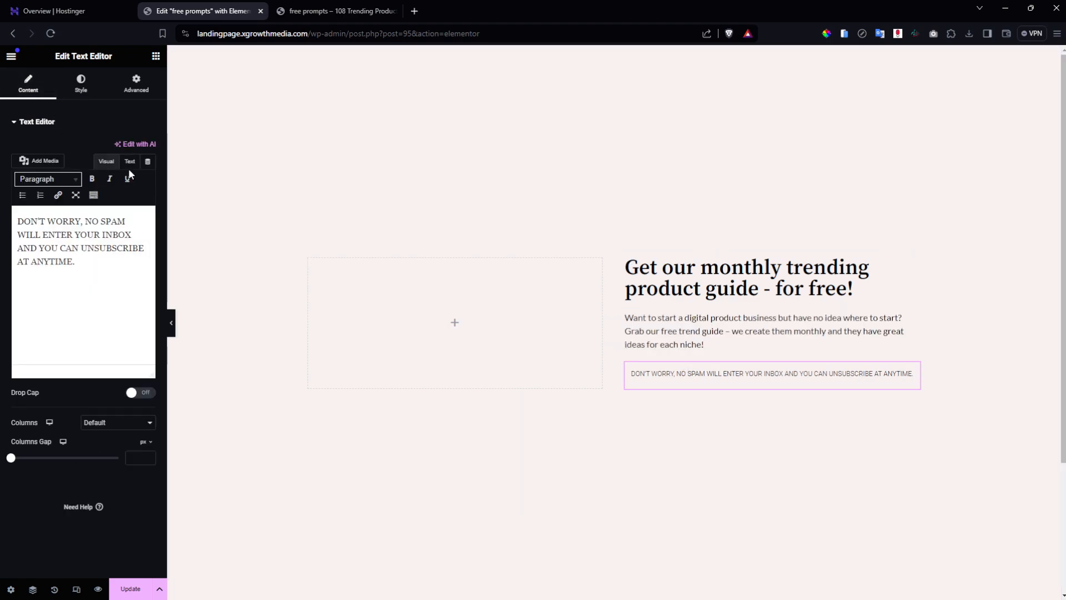
{"action": "left_click", "coordinate": [129, 163]}
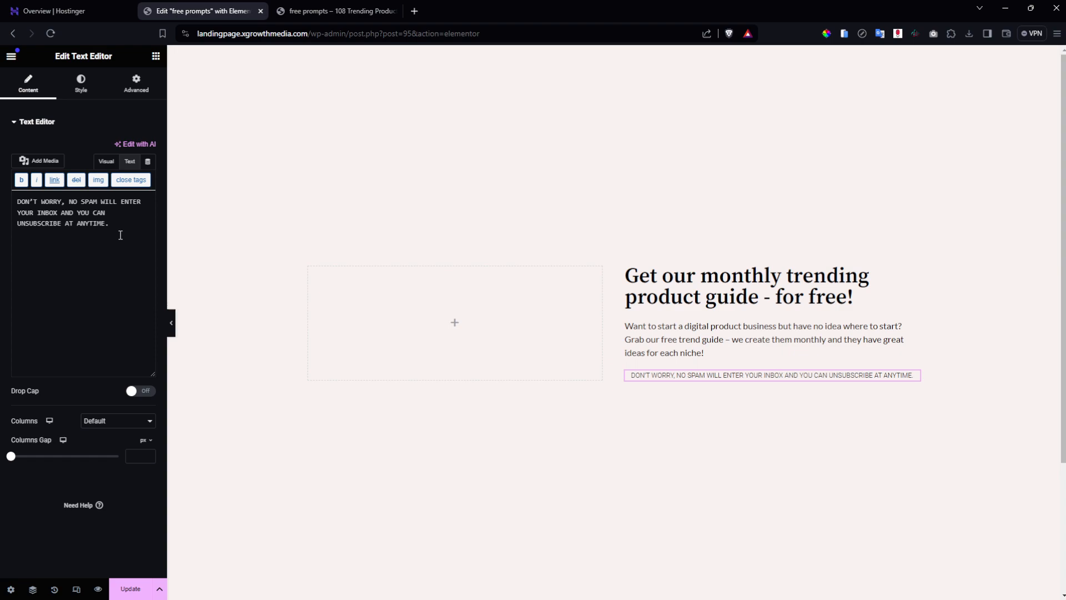
{"action": "left_click", "coordinate": [130, 589]}
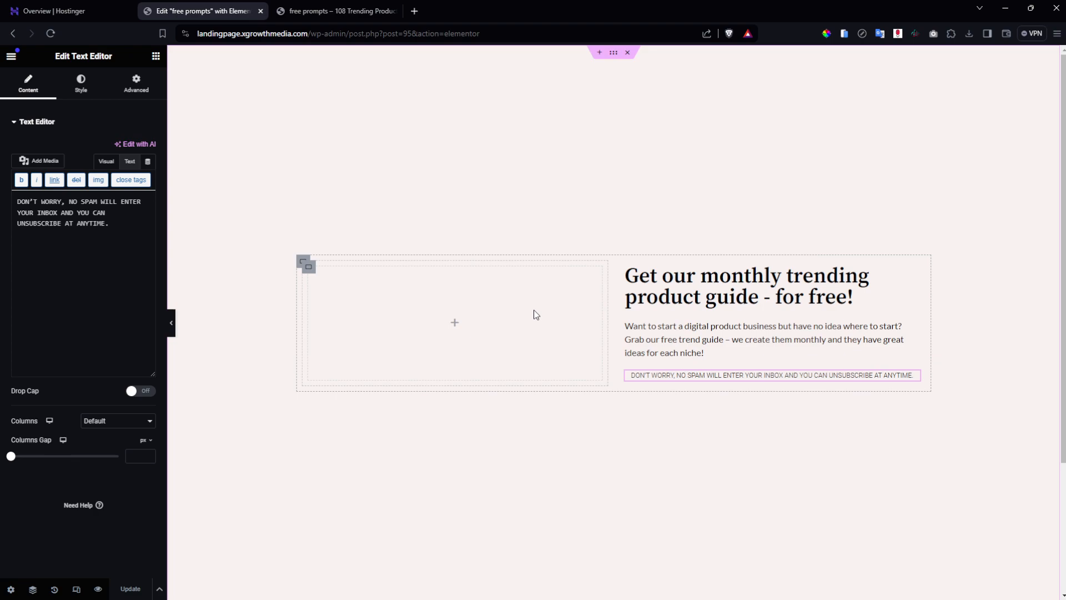
{"action": "left_click", "coordinate": [156, 56]}
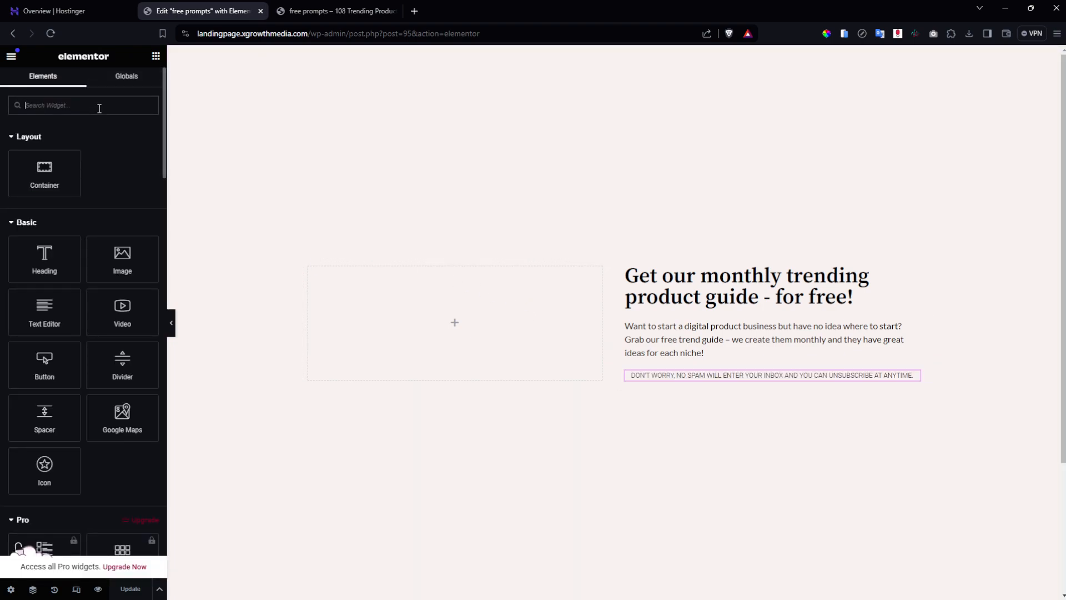
Add an Image widget to the left column showing the 108 Digital Products cover at Full resolution, then save.
{"action": "left_click_drag", "start_coordinate": [122, 255], "coordinate": [452, 333]}
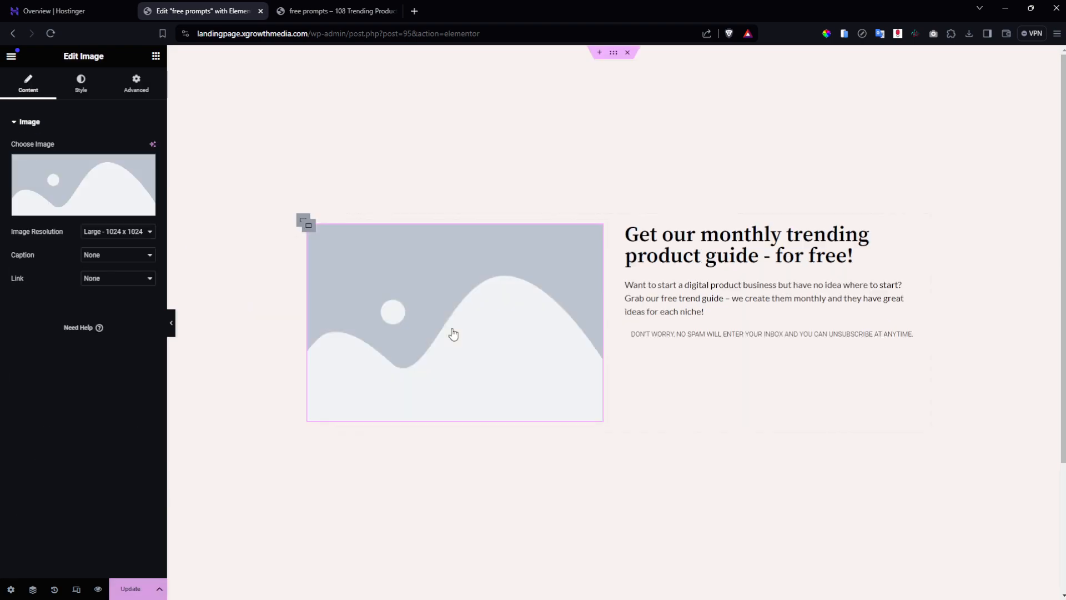
{"action": "left_click", "coordinate": [102, 160]}
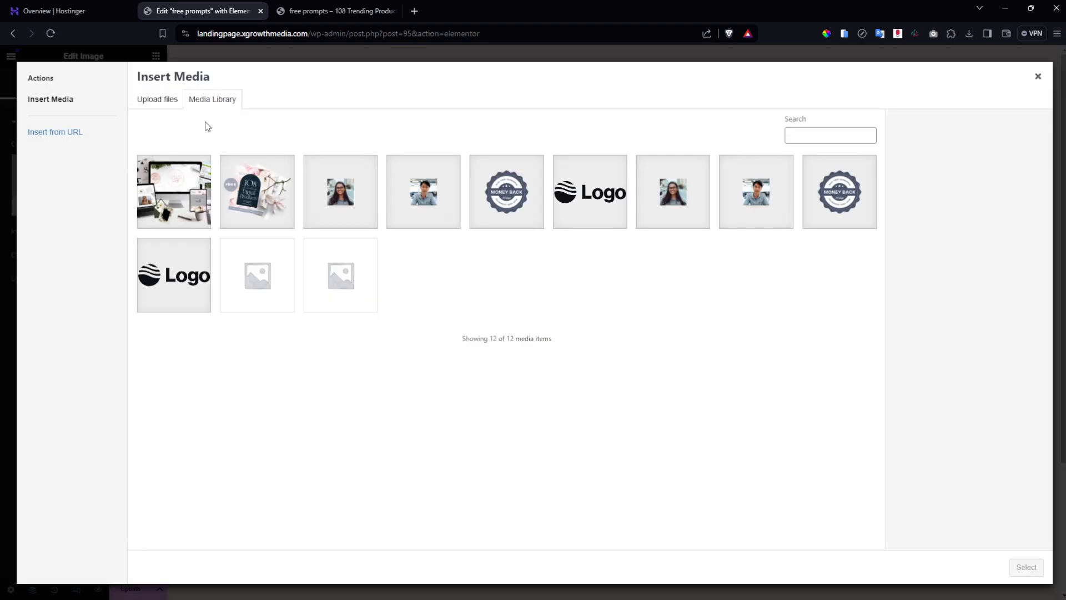
{"action": "left_click", "coordinate": [257, 210]}
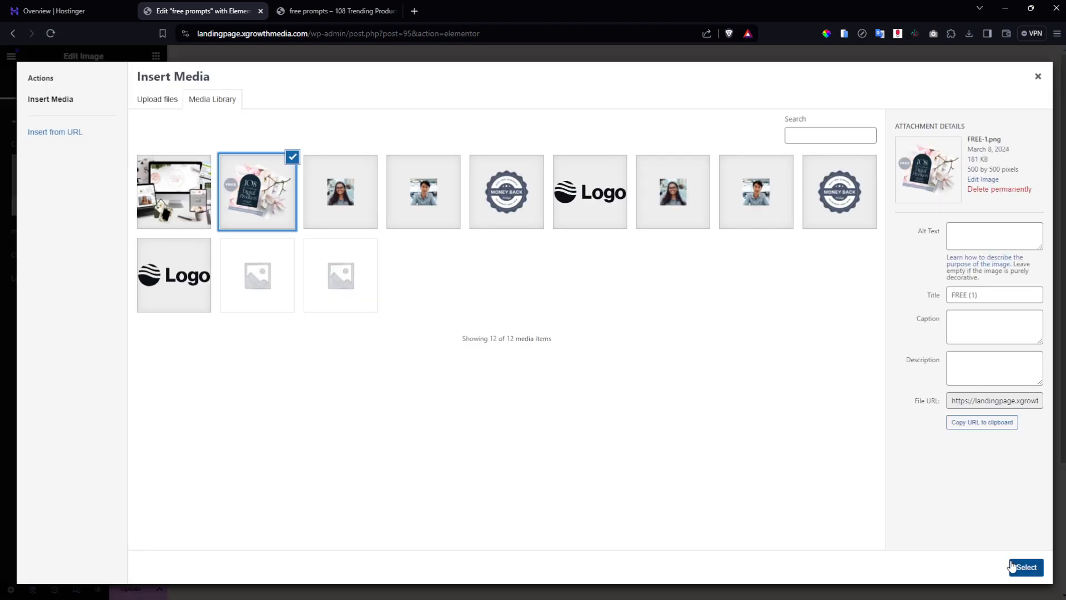
{"action": "left_click", "coordinate": [1023, 567]}
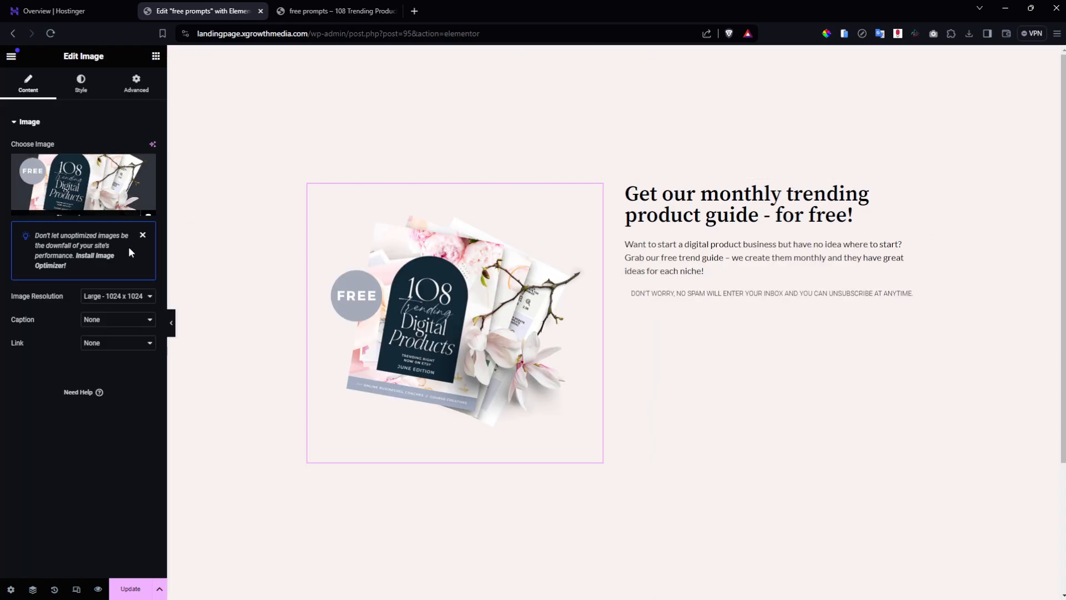
{"action": "left_click", "coordinate": [129, 296]}
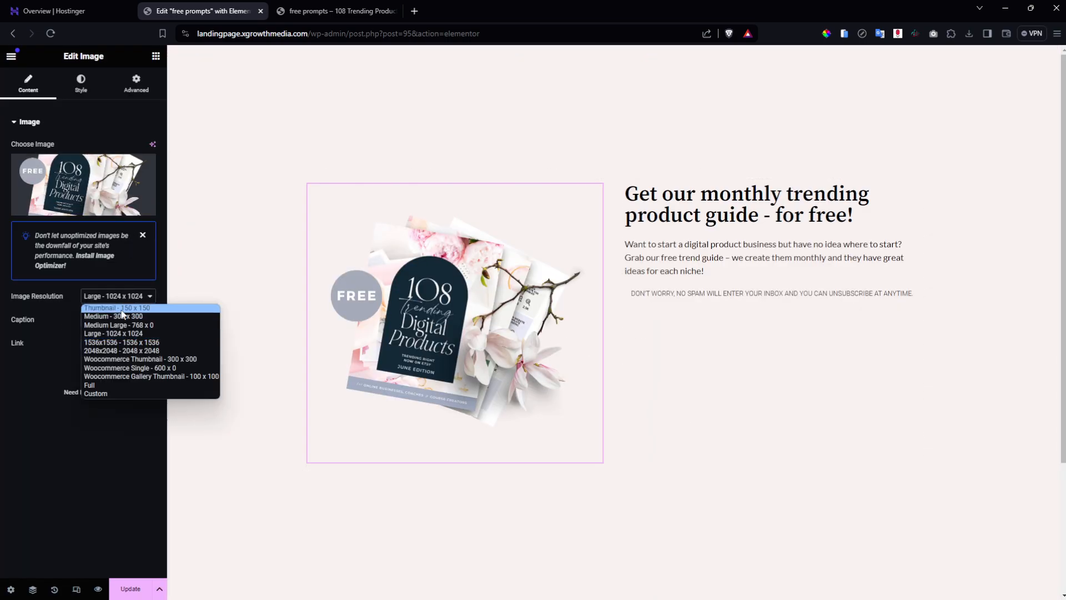
{"action": "left_click", "coordinate": [166, 385]}
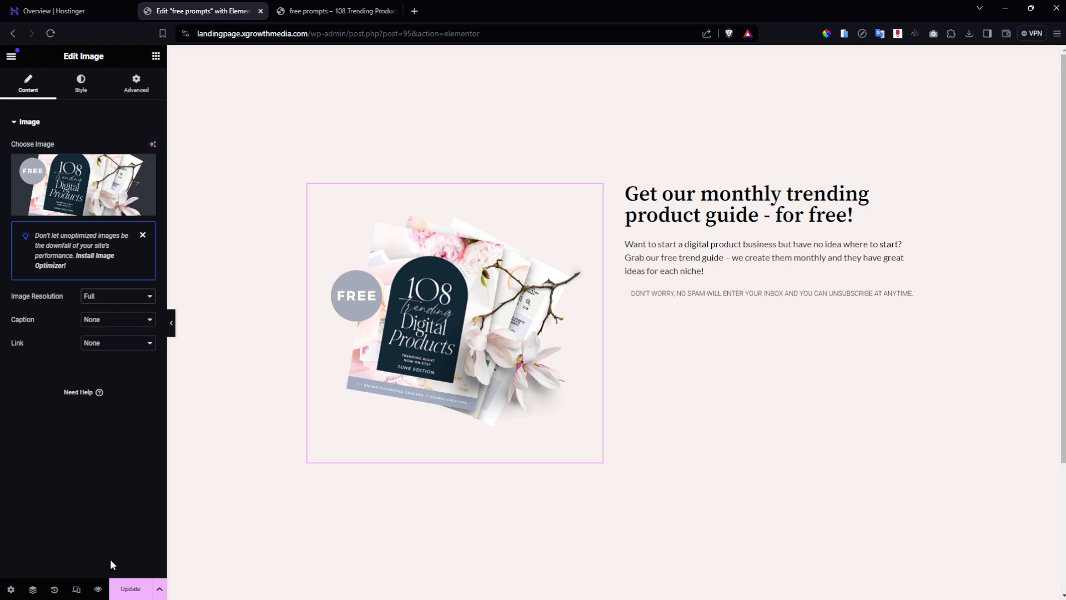
{"action": "left_click", "coordinate": [130, 588]}
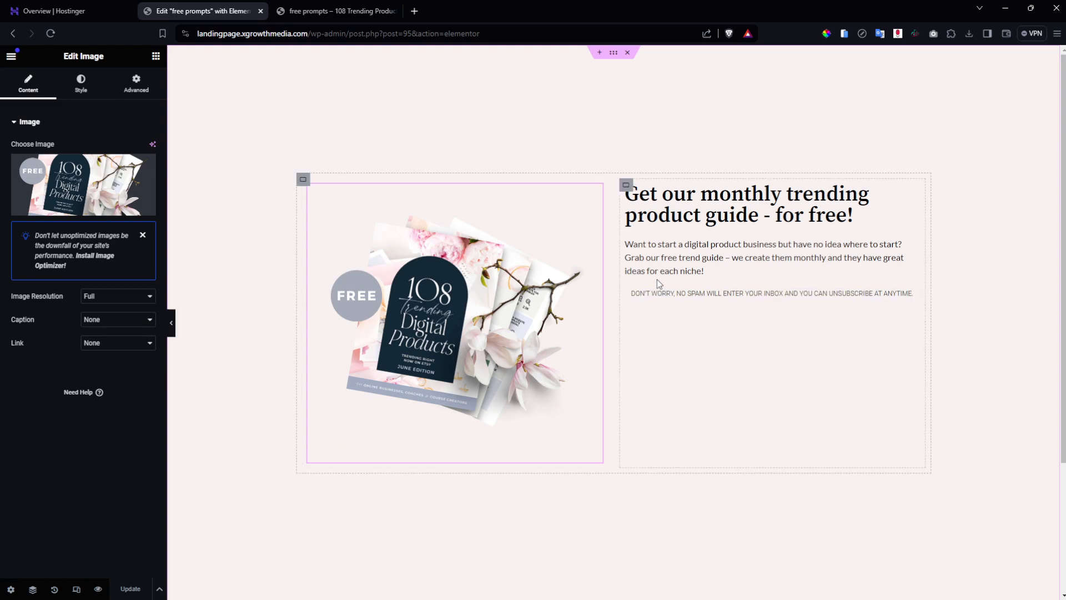
Center the two-column row's content vertically and horizontally, set its gaps to 0, and save.
{"action": "left_click", "coordinate": [303, 181]}
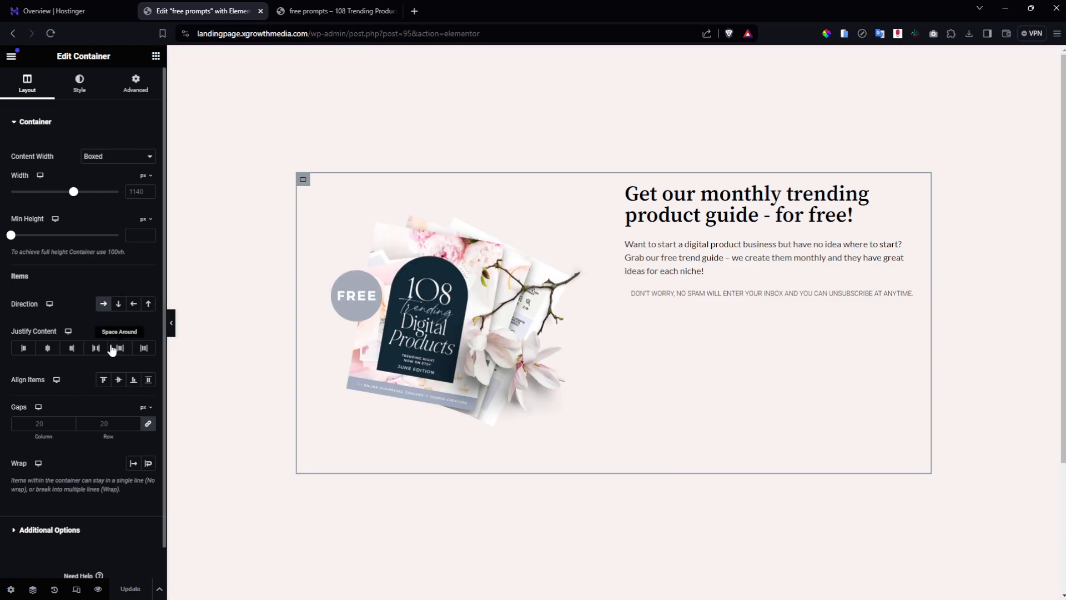
{"action": "left_click", "coordinate": [120, 381]}
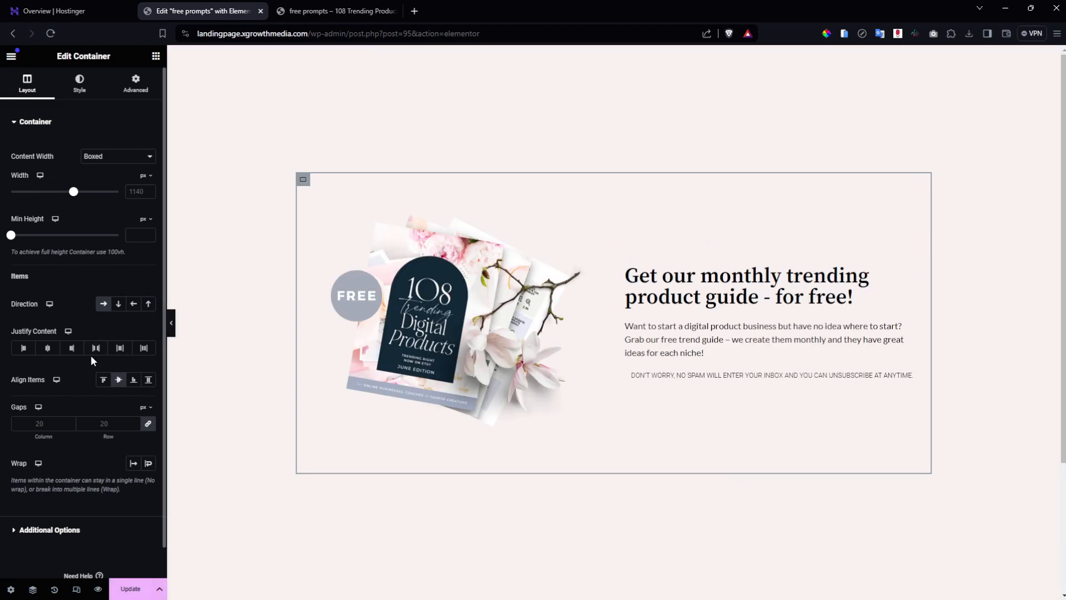
{"action": "left_click", "coordinate": [47, 349]}
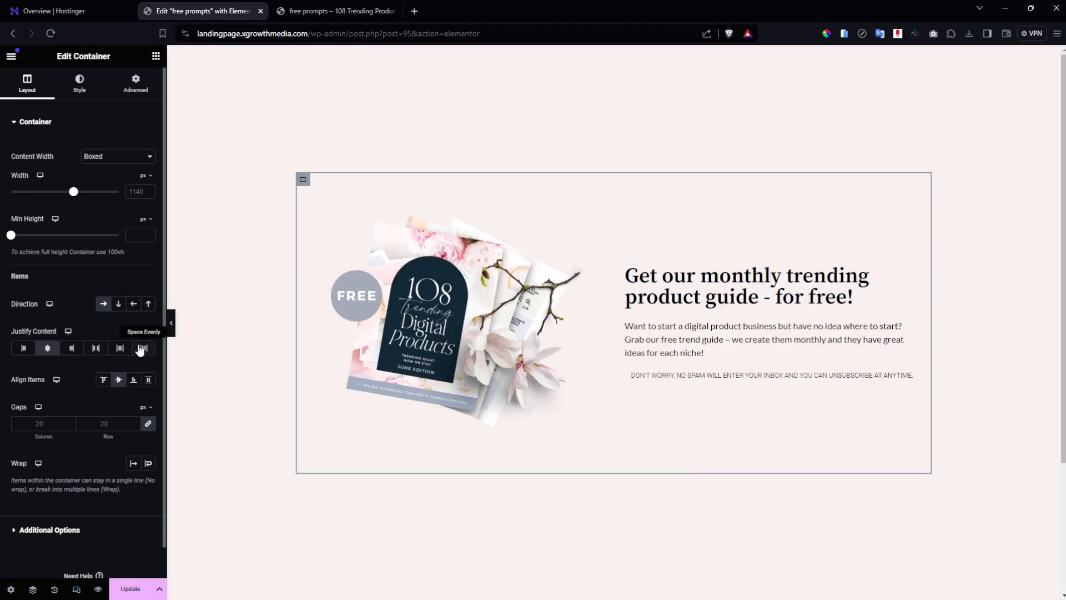
{"action": "left_click", "coordinate": [128, 589]}
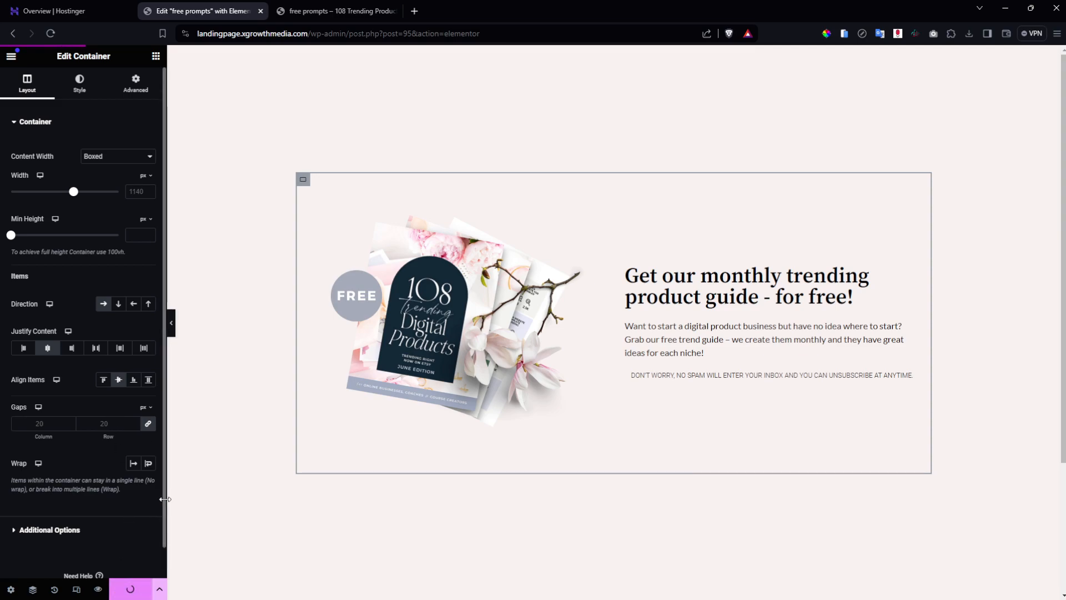
{"action": "left_click", "coordinate": [147, 425]}
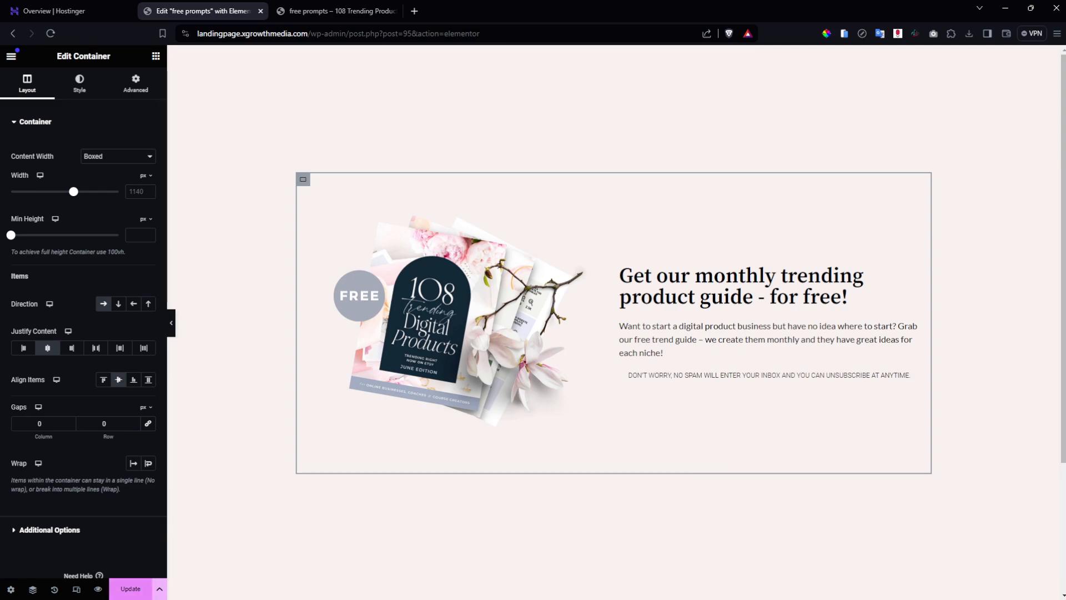
{"action": "left_click", "coordinate": [128, 588]}
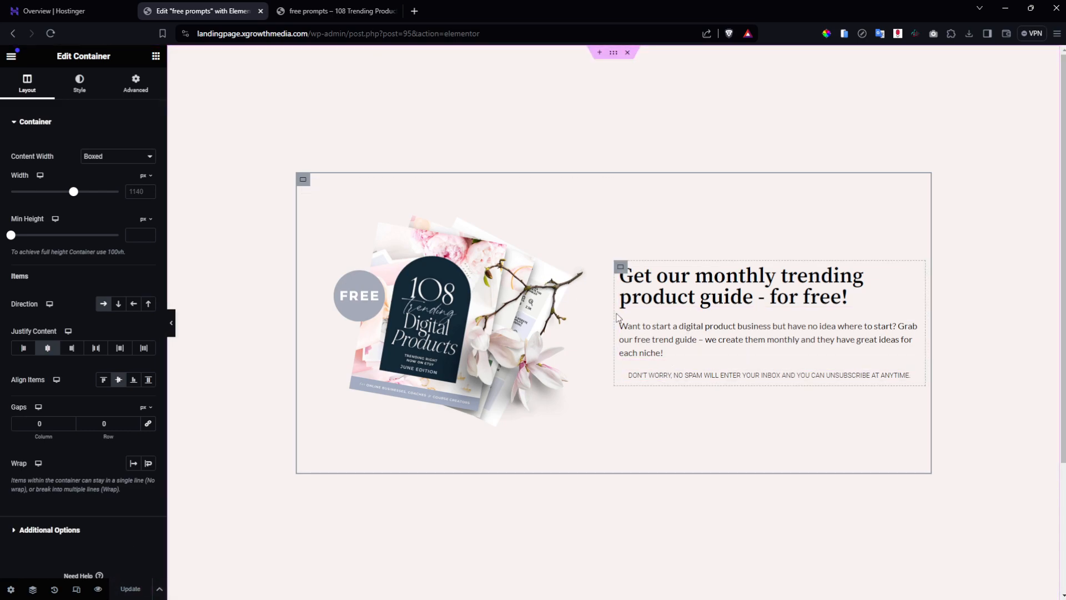
Search widgets for 'op' and drop the Optin Form between the paragraph and the disclaimer.
{"action": "left_click", "coordinate": [156, 57]}
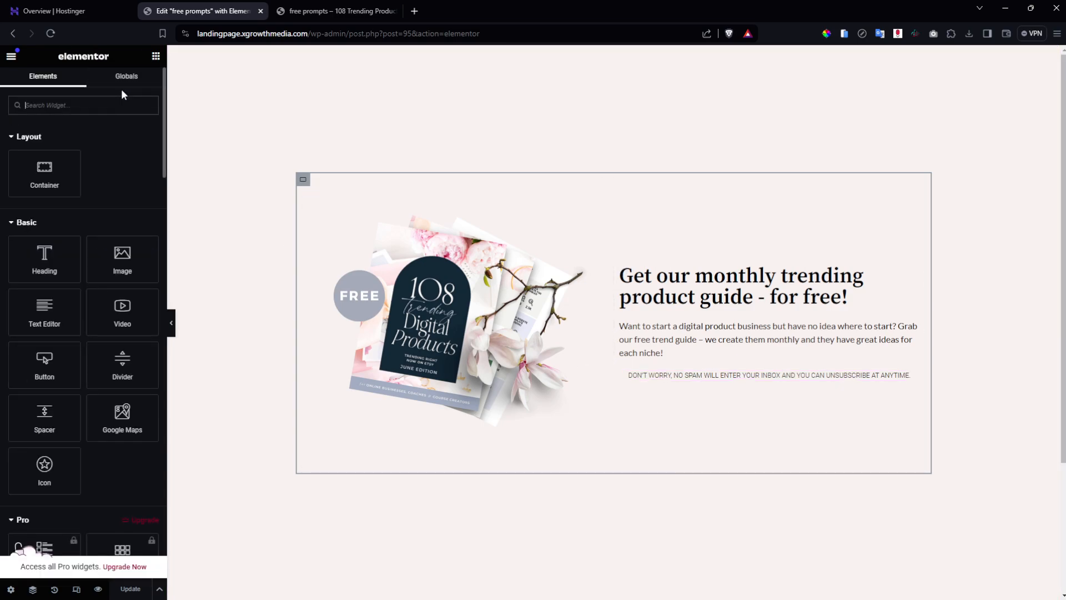
{"action": "type", "text": "op"}
{"action": "left_click_drag", "start_coordinate": [122, 145], "coordinate": [631, 355]}
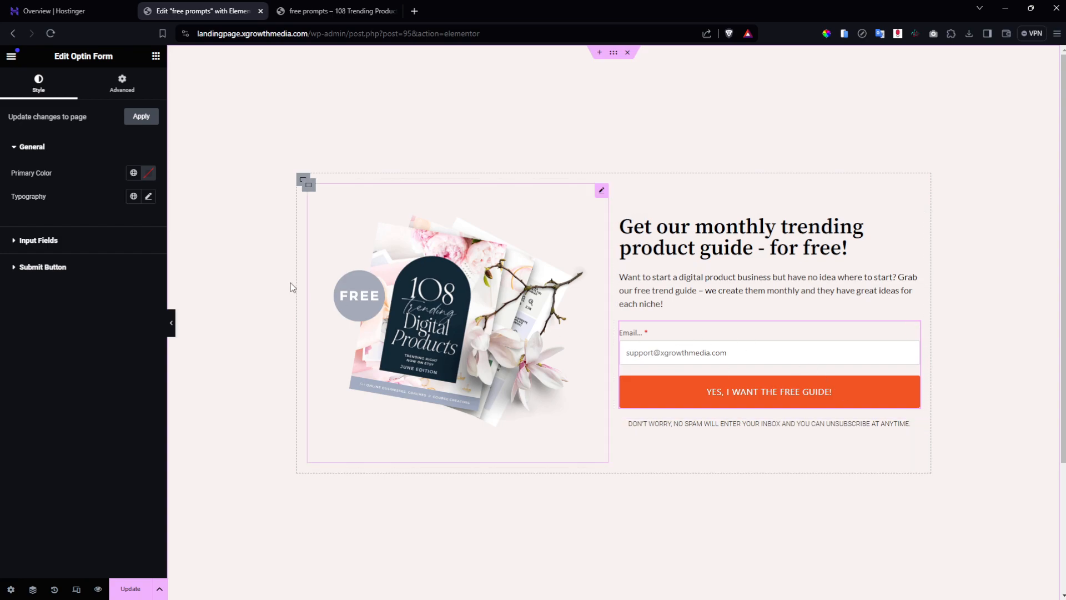
Set the opt-in form's primary colour to the global Dark colour and its input fields to Floating Labels.
{"action": "left_click", "coordinate": [133, 172]}
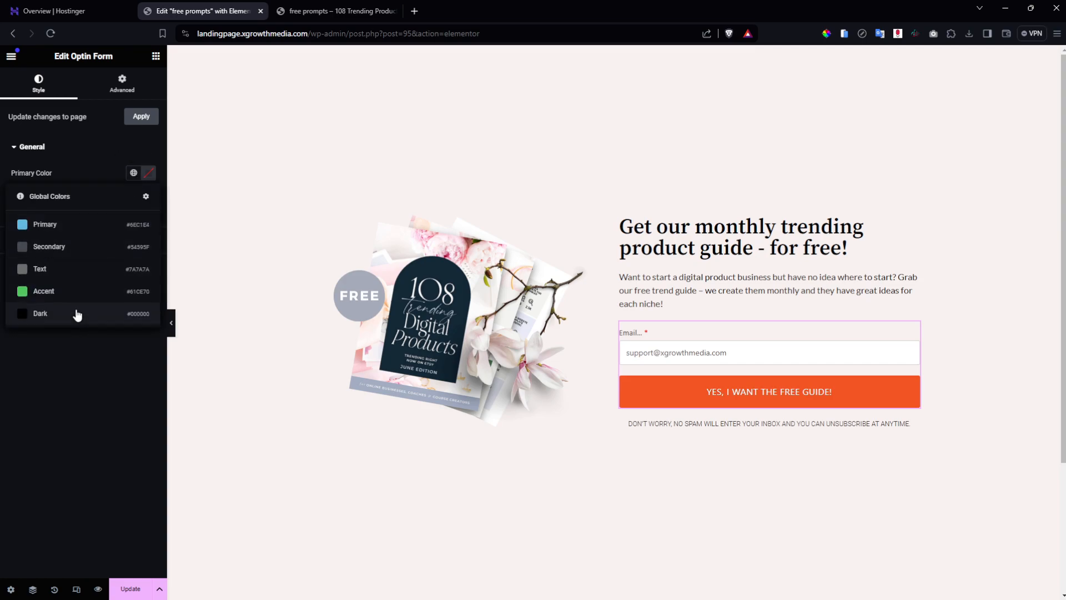
{"action": "left_click", "coordinate": [78, 315]}
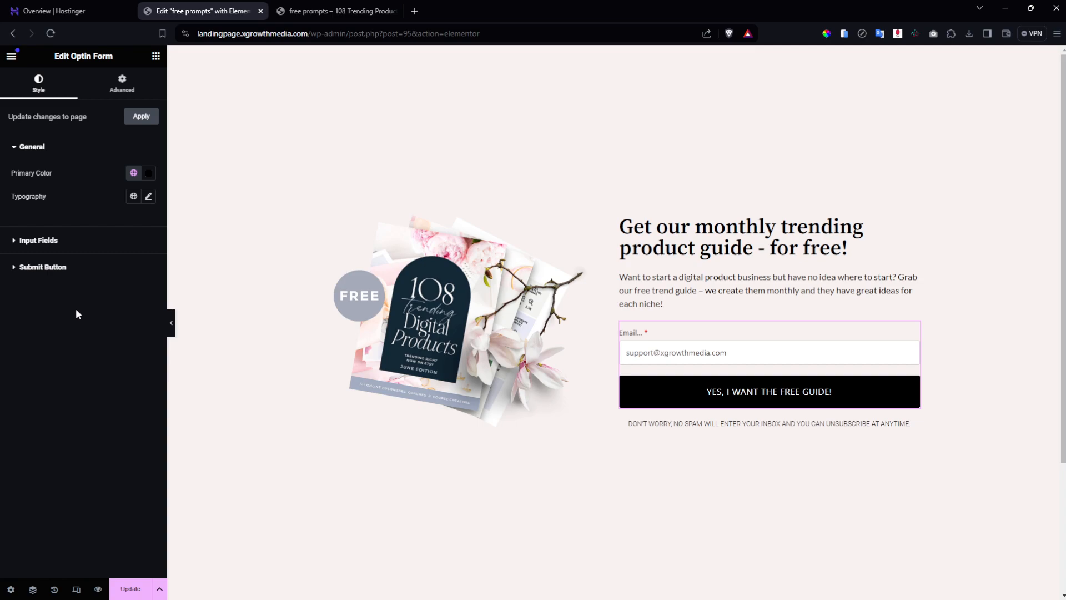
{"action": "left_click", "coordinate": [149, 196]}
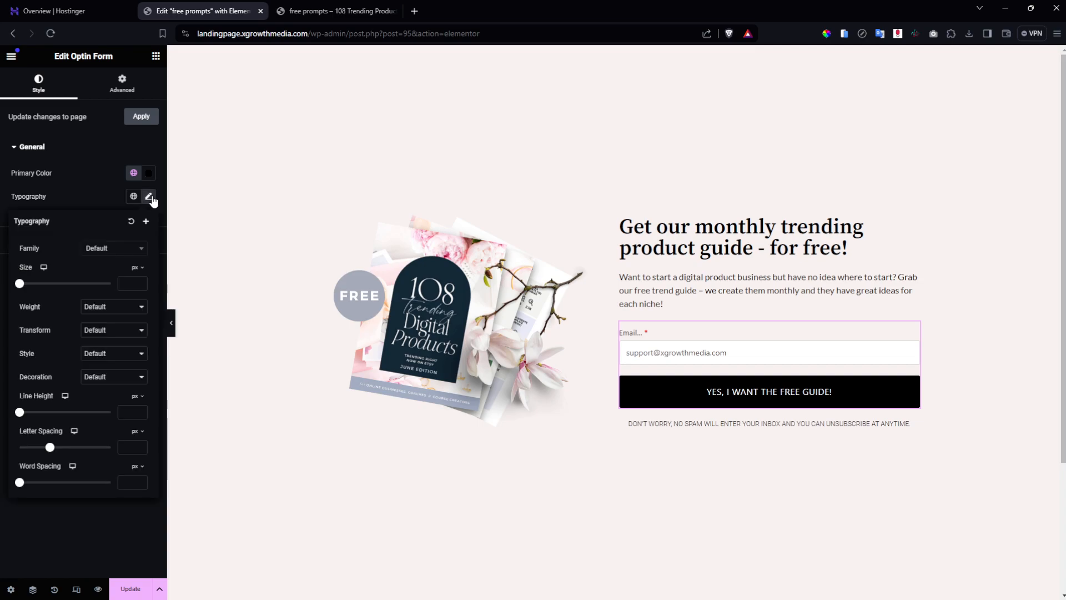
{"action": "left_click", "coordinate": [149, 196]}
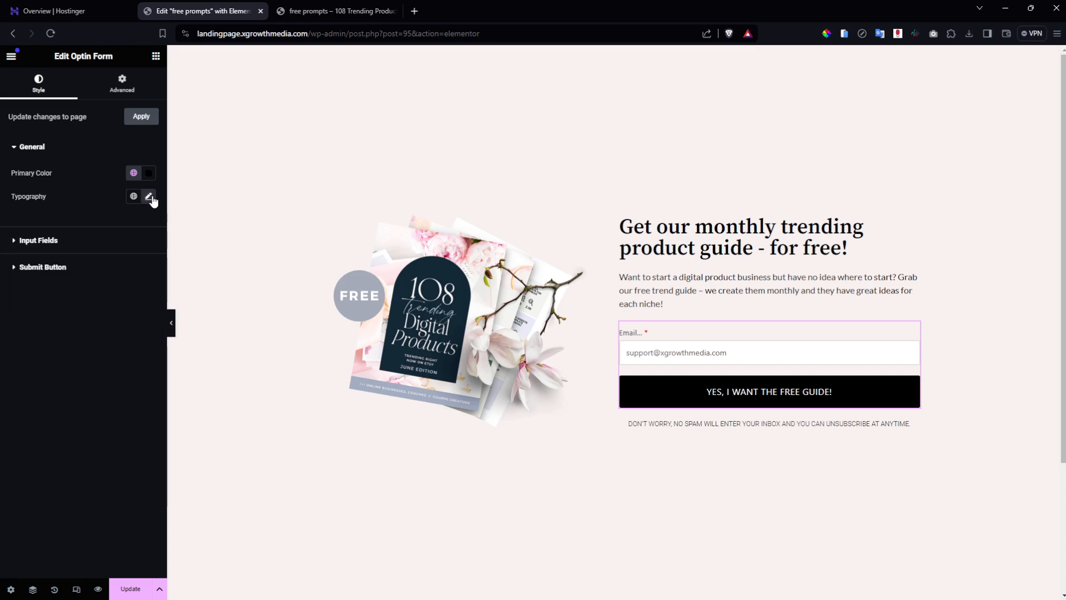
{"action": "left_click", "coordinate": [44, 249]}
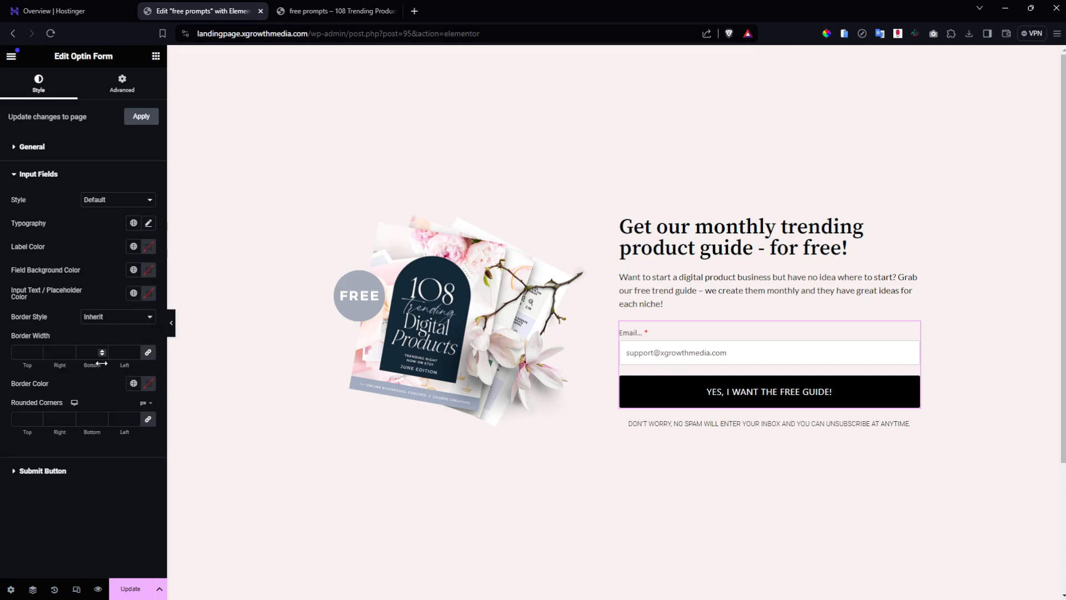
{"action": "left_click", "coordinate": [110, 200]}
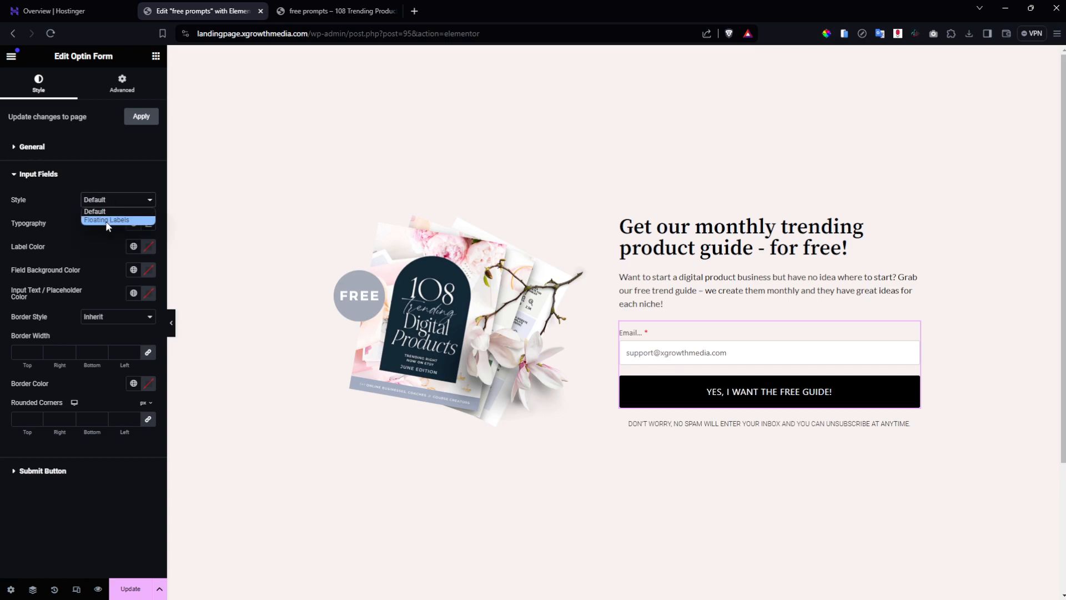
{"action": "left_click", "coordinate": [106, 220]}
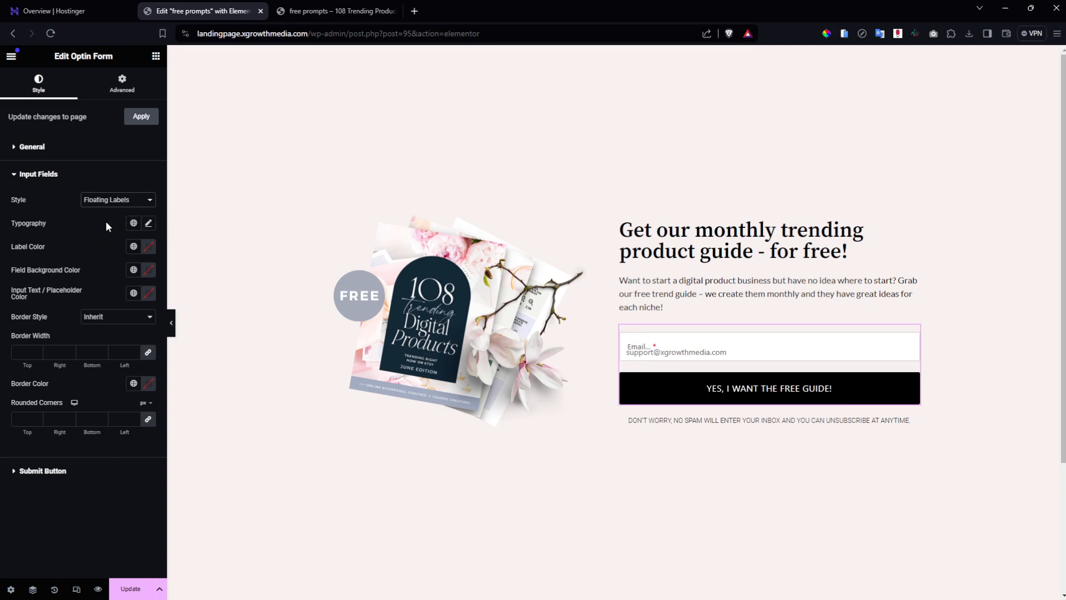
Undo an accidental move of the opt-in form, save, and reload the live landing page.
{"action": "left_click", "coordinate": [744, 356]}
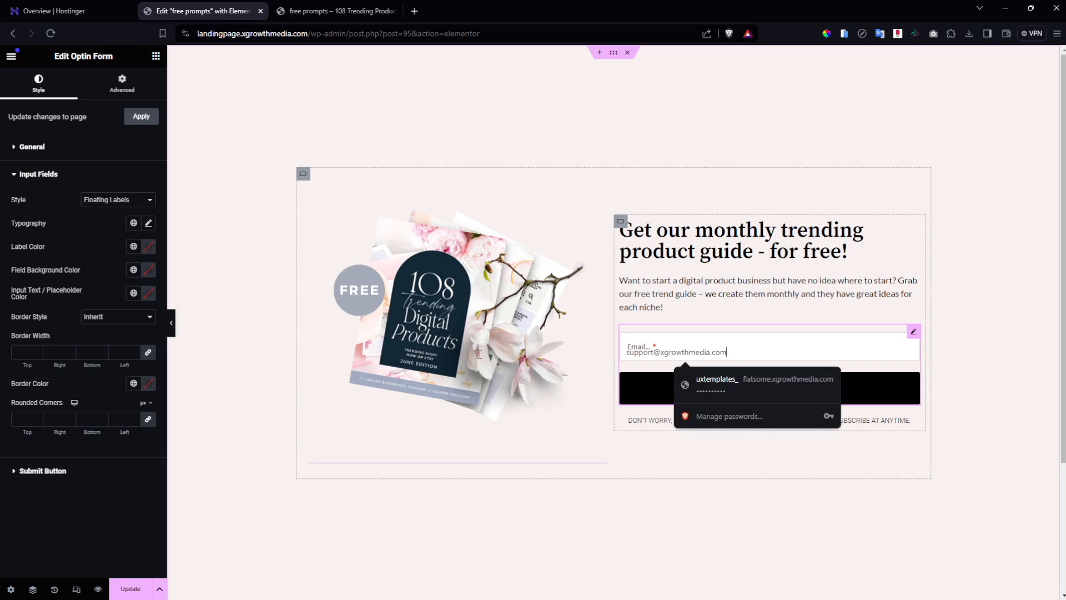
{"action": "left_click_drag", "start_coordinate": [691, 358], "coordinate": [721, 366]}
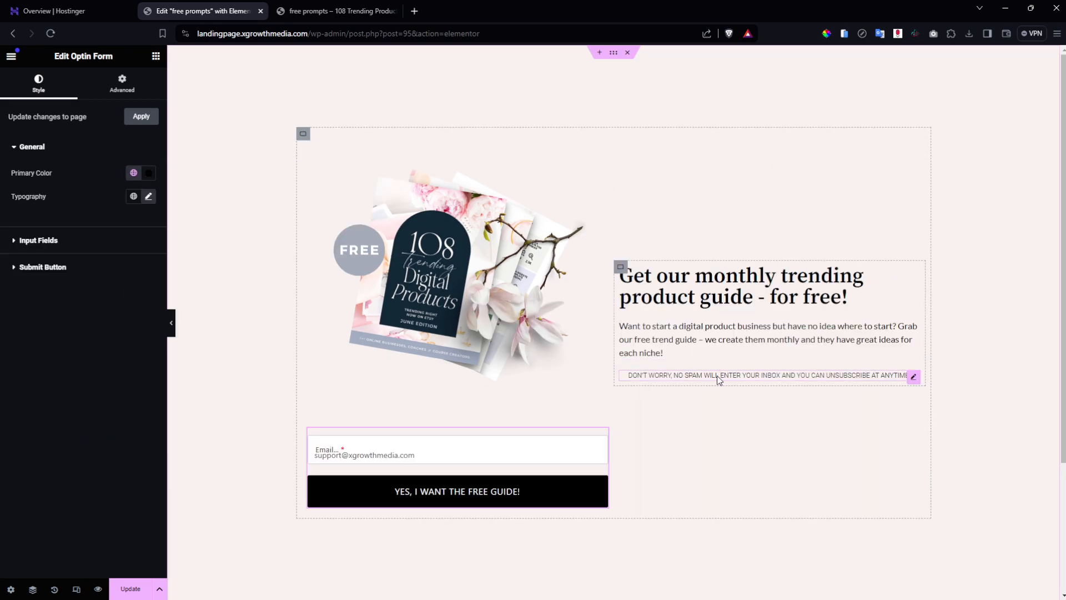
{"action": "key", "text": "ctrl+z"}
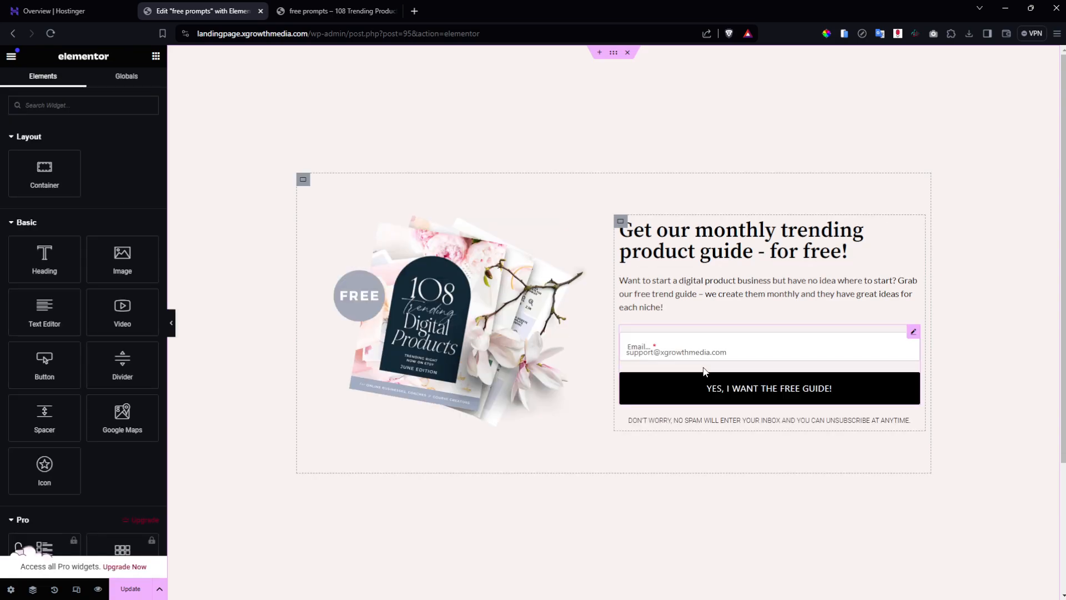
{"action": "left_click", "coordinate": [735, 351]}
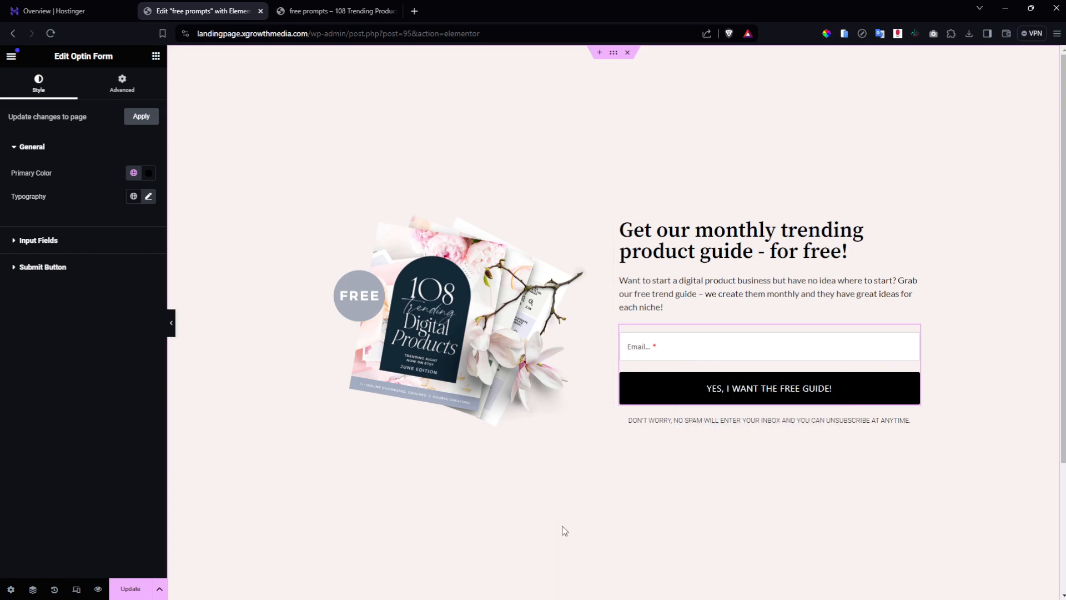
{"action": "left_click", "coordinate": [679, 298]}
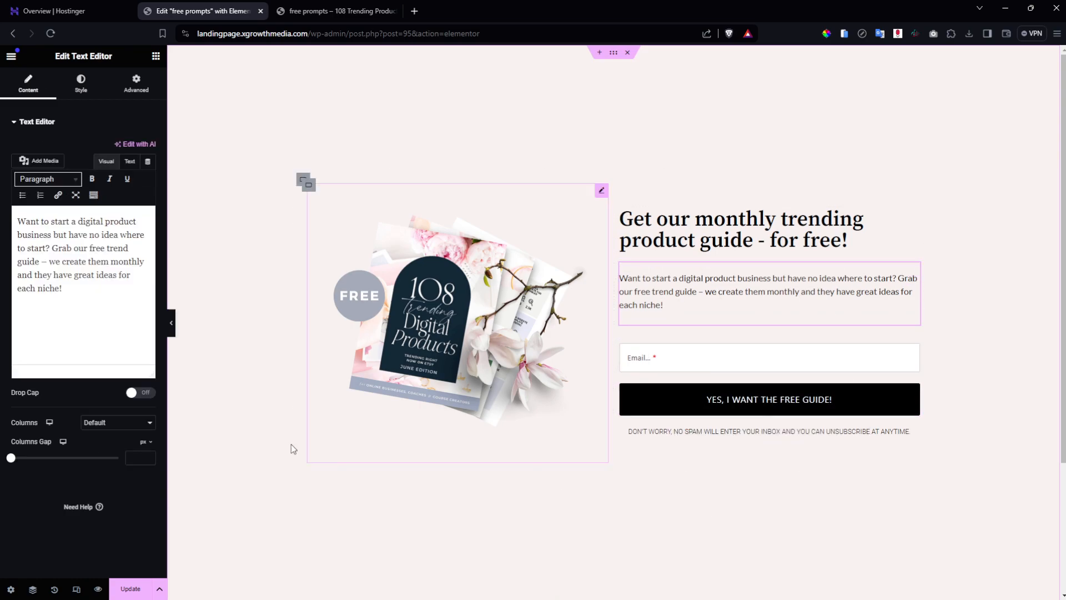
{"action": "left_click", "coordinate": [131, 588]}
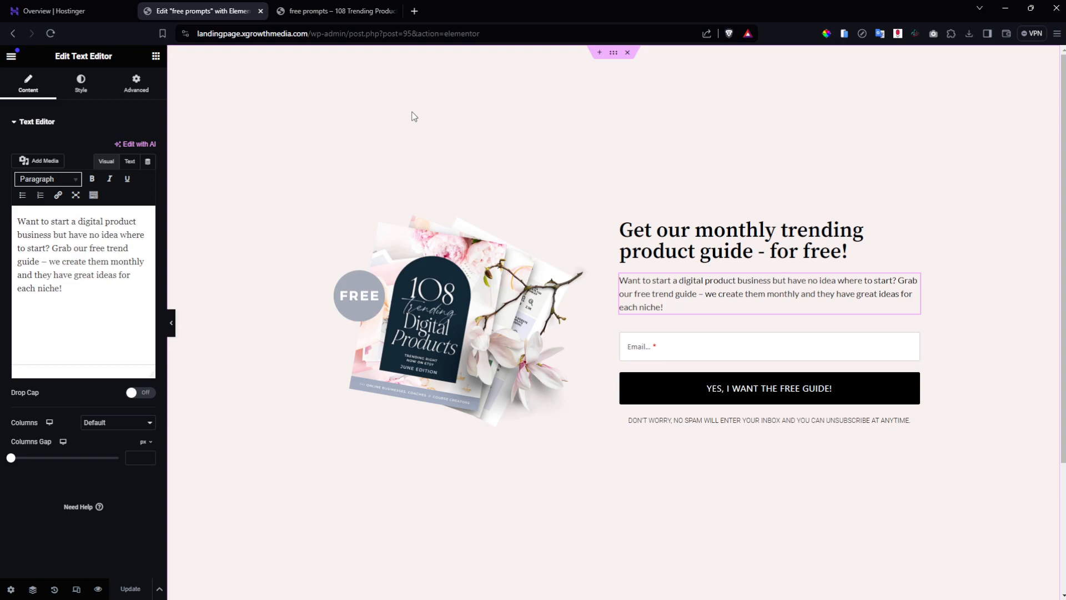
{"action": "left_click", "coordinate": [336, 10]}
{"action": "left_click", "coordinate": [49, 34]}
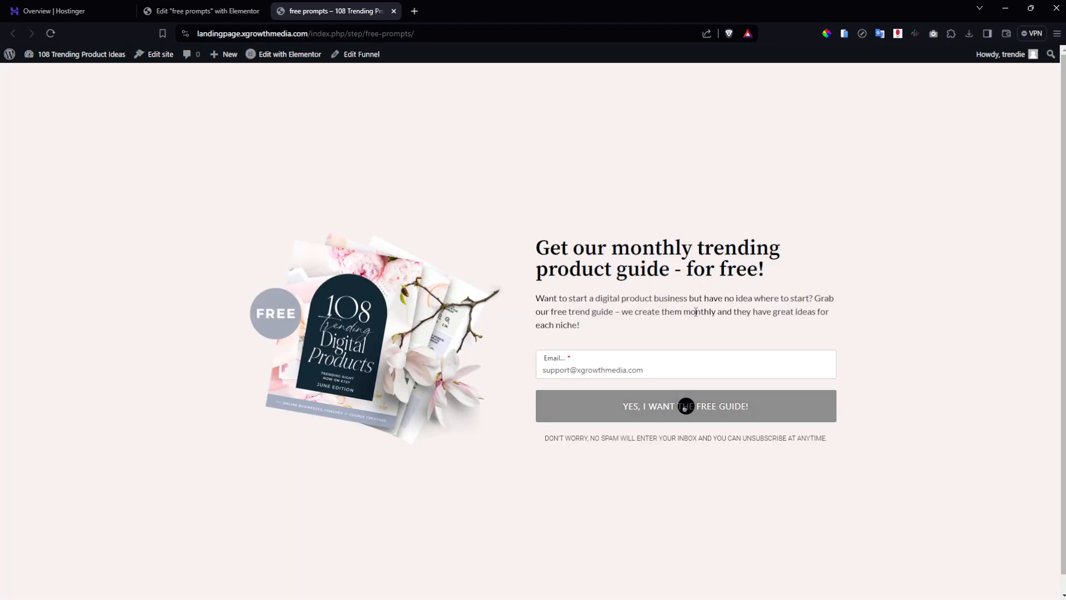
{"action": "scroll", "coordinate": [1039, 224], "scroll_direction": "down", "scroll_amount": 1}
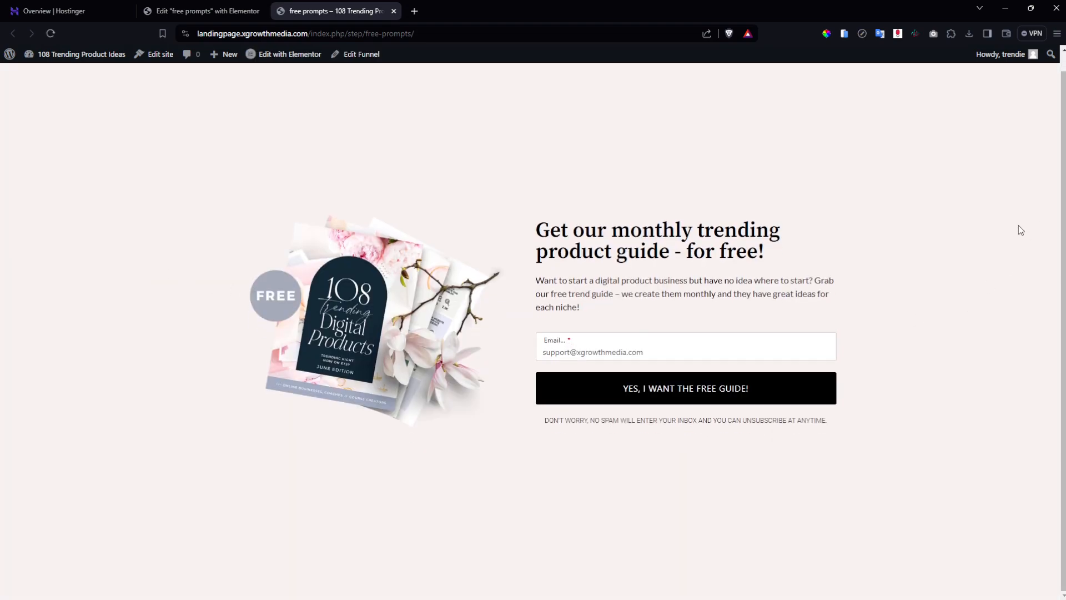
{"action": "scroll", "coordinate": [1018, 225], "scroll_direction": "up", "scroll_amount": 1}
{"action": "scroll", "coordinate": [1018, 222], "scroll_direction": "down", "scroll_amount": 1}
{"action": "left_click", "coordinate": [224, 10]}
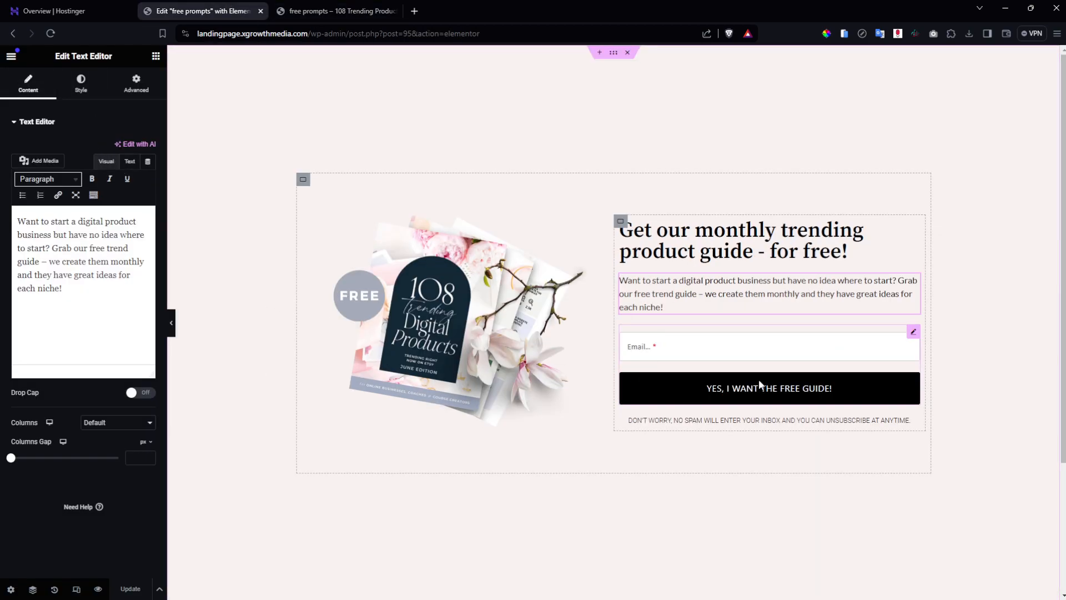
{"action": "left_click", "coordinate": [83, 80]}
{"action": "left_click", "coordinate": [130, 83]}
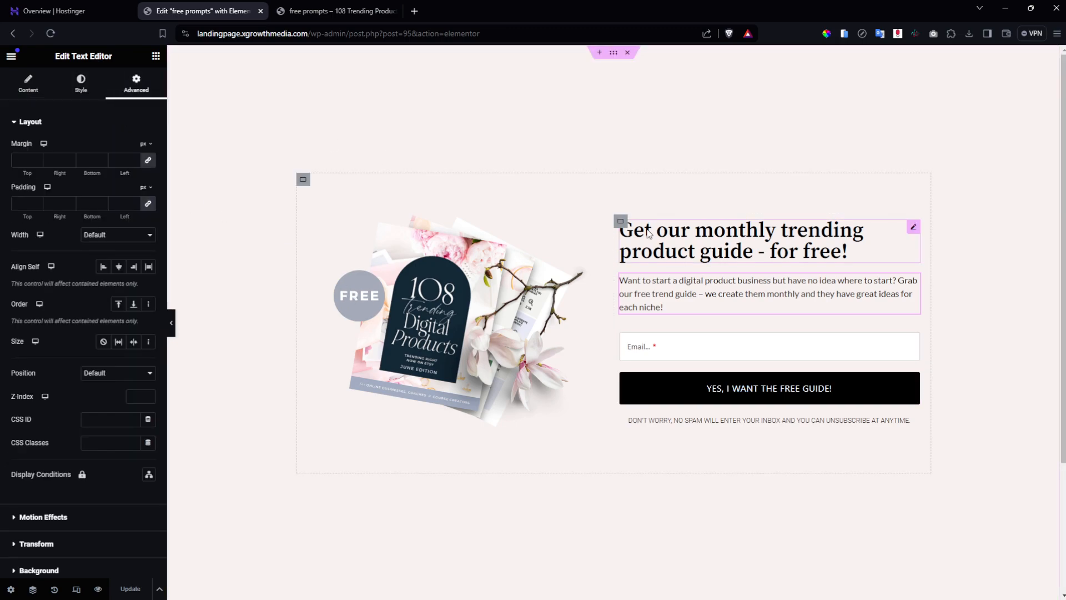
{"action": "left_click", "coordinate": [303, 180]}
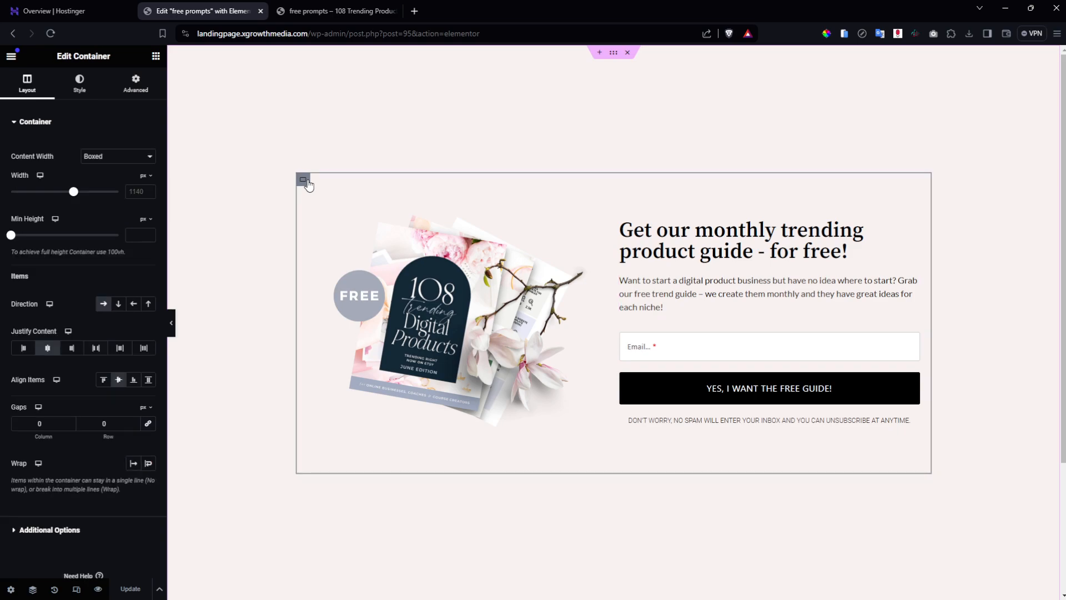
{"action": "key", "text": "ctrl+Tab"}
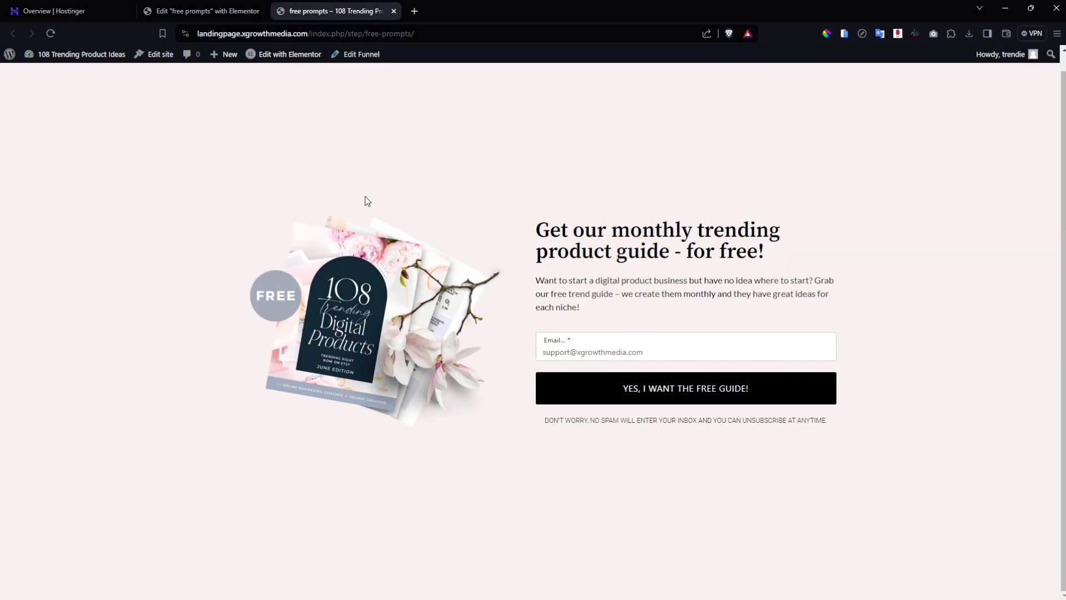
{"action": "right_click", "coordinate": [313, 140]}
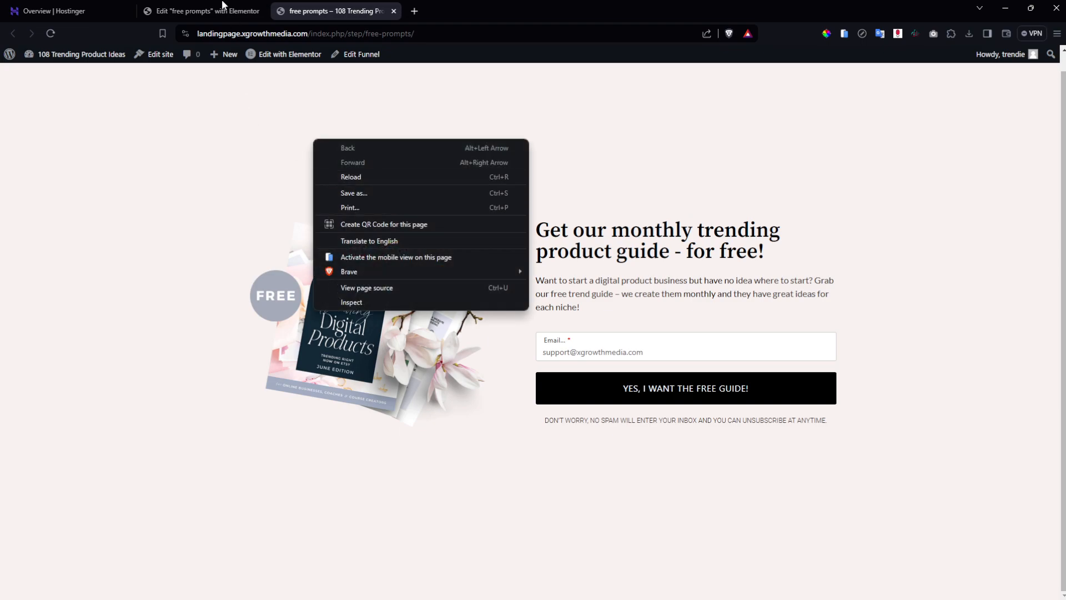
{"action": "left_click", "coordinate": [352, 302]}
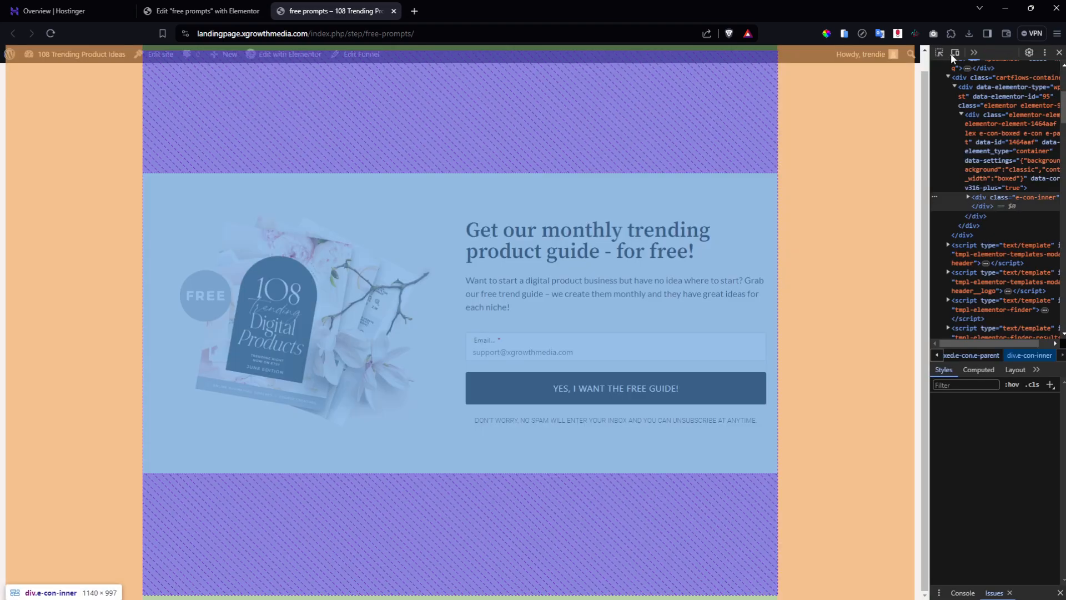
{"action": "left_click", "coordinate": [954, 52]}
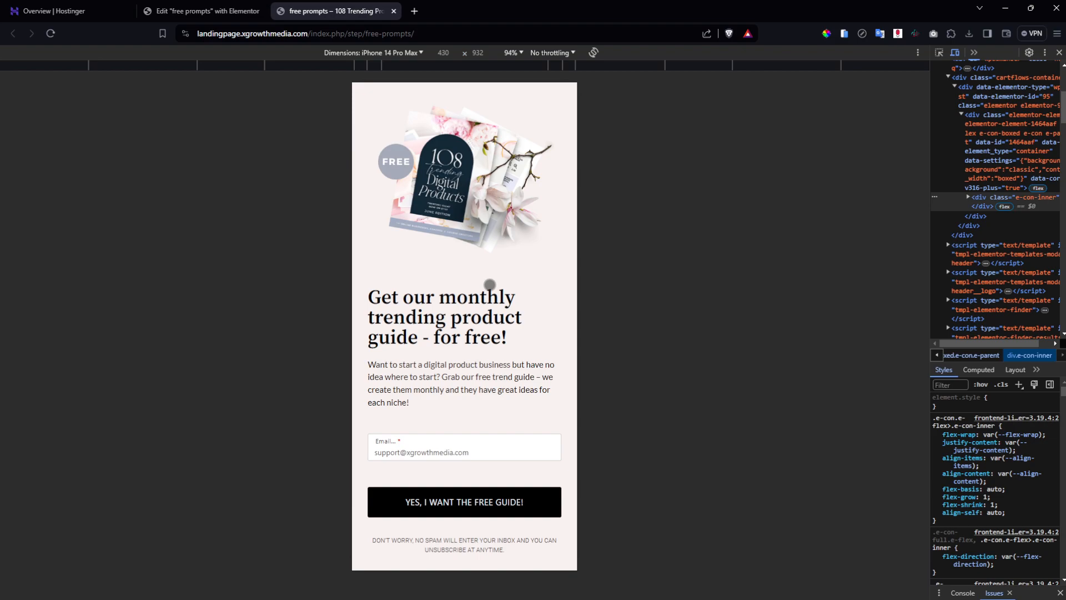
{"action": "left_click", "coordinate": [1059, 53]}
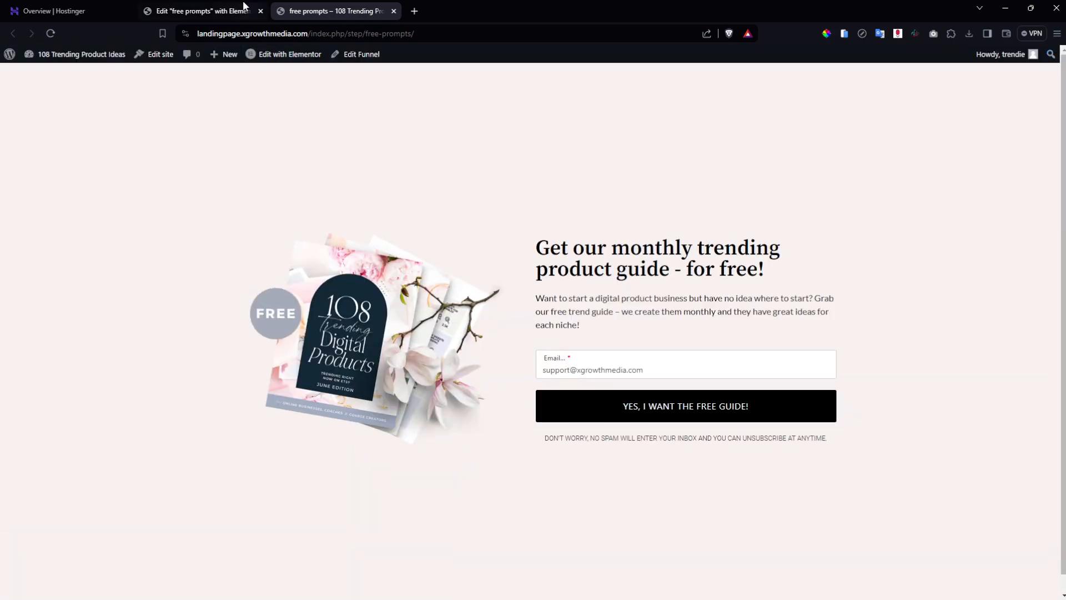
{"action": "left_click", "coordinate": [229, 5]}
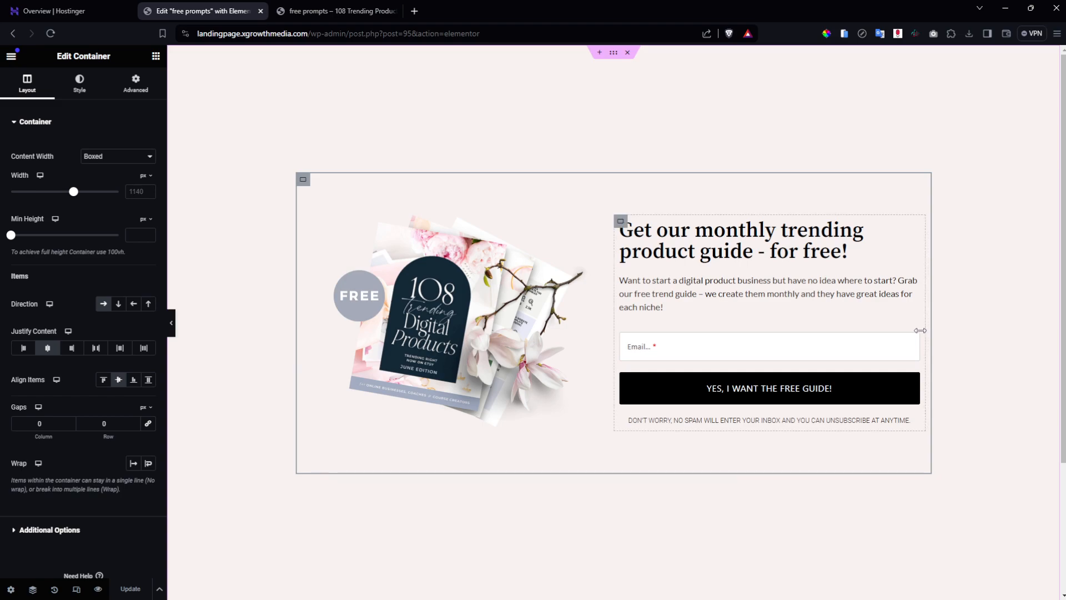
{"action": "left_click", "coordinate": [913, 333]}
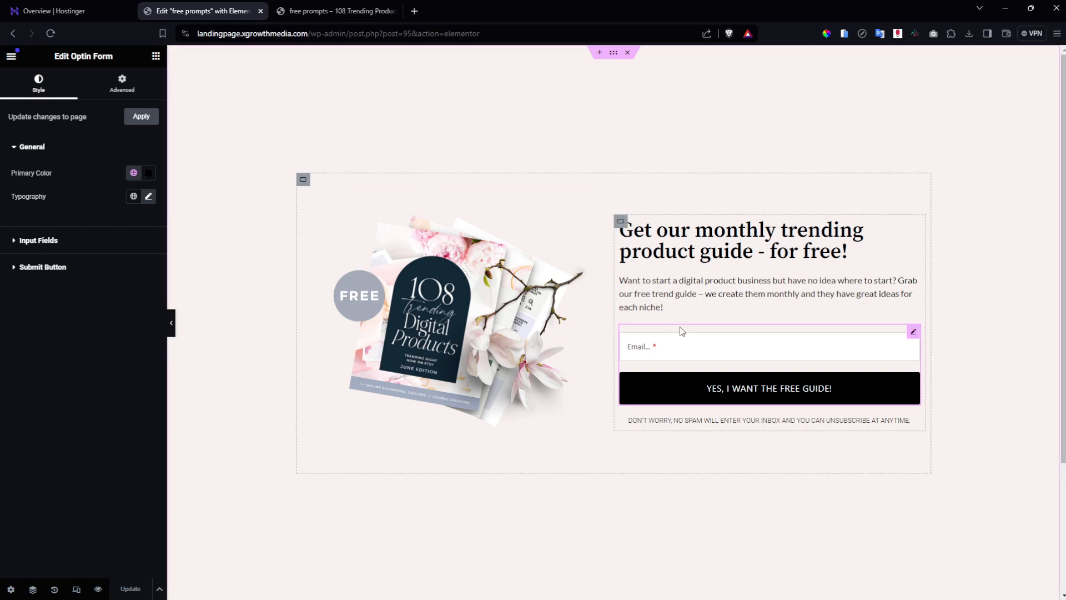
{"action": "left_click", "coordinate": [336, 11]}
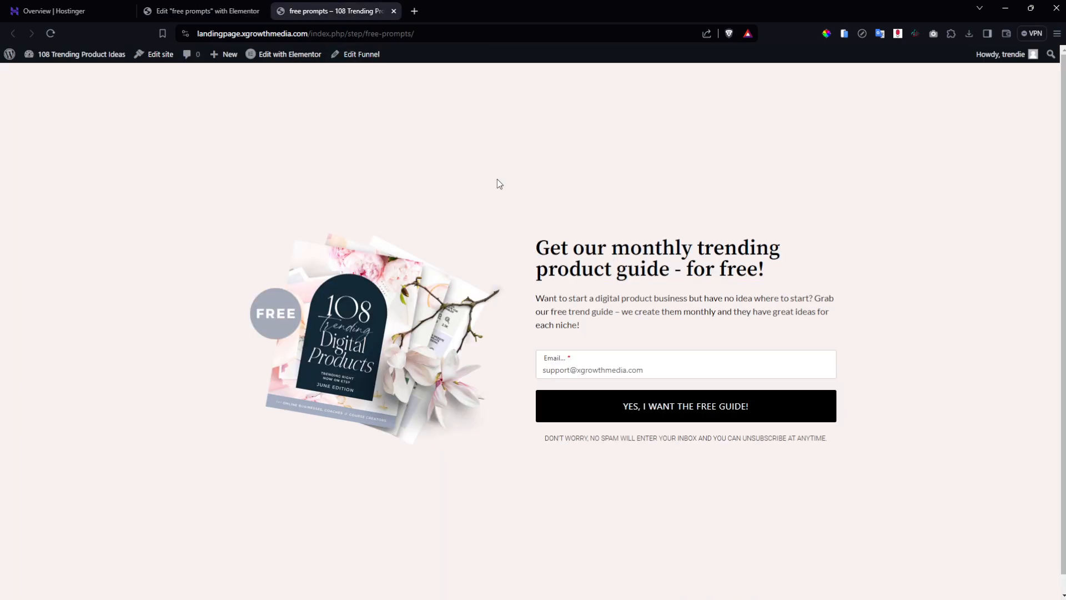
{"action": "right_click", "coordinate": [700, 151]}
{"action": "left_click", "coordinate": [773, 312]}
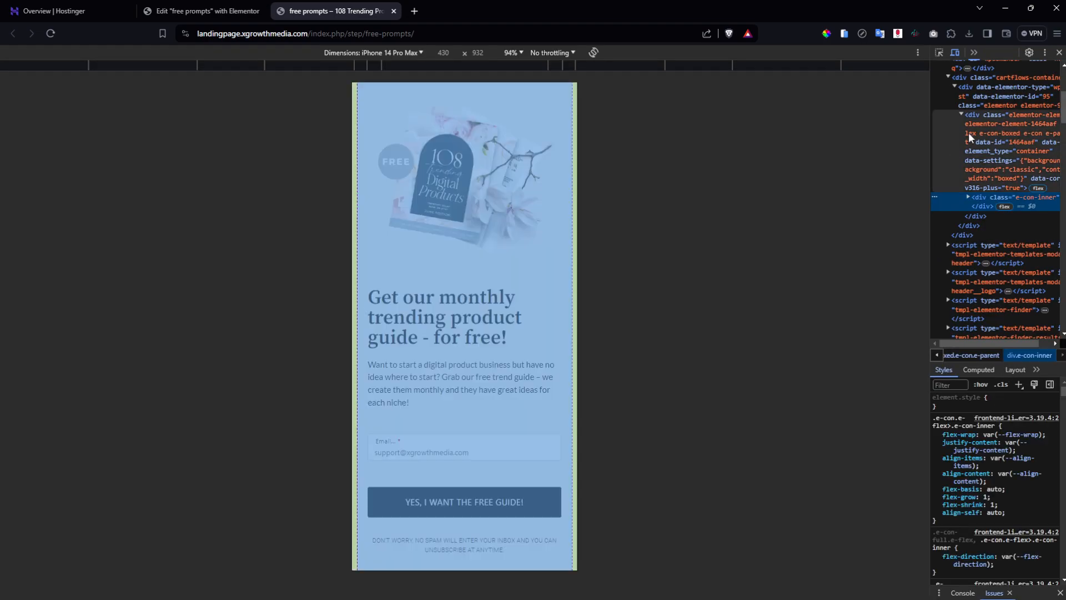
{"action": "left_click", "coordinate": [1059, 53]}
{"action": "left_click", "coordinate": [222, 11]}
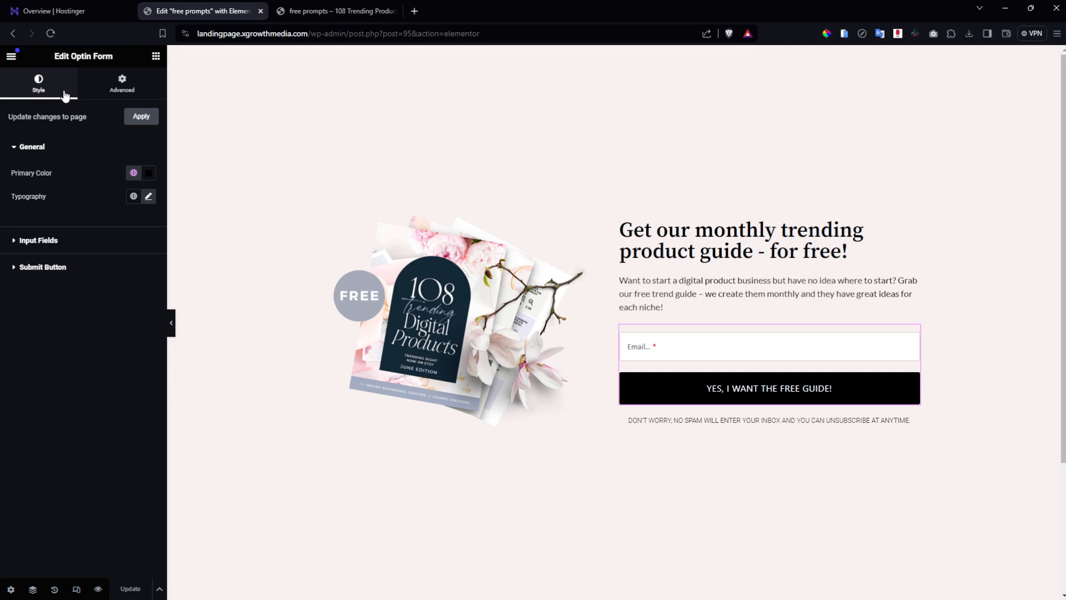
Give the opt-in form a Classic background in white #FFFFFF.
{"action": "left_click", "coordinate": [145, 82]}
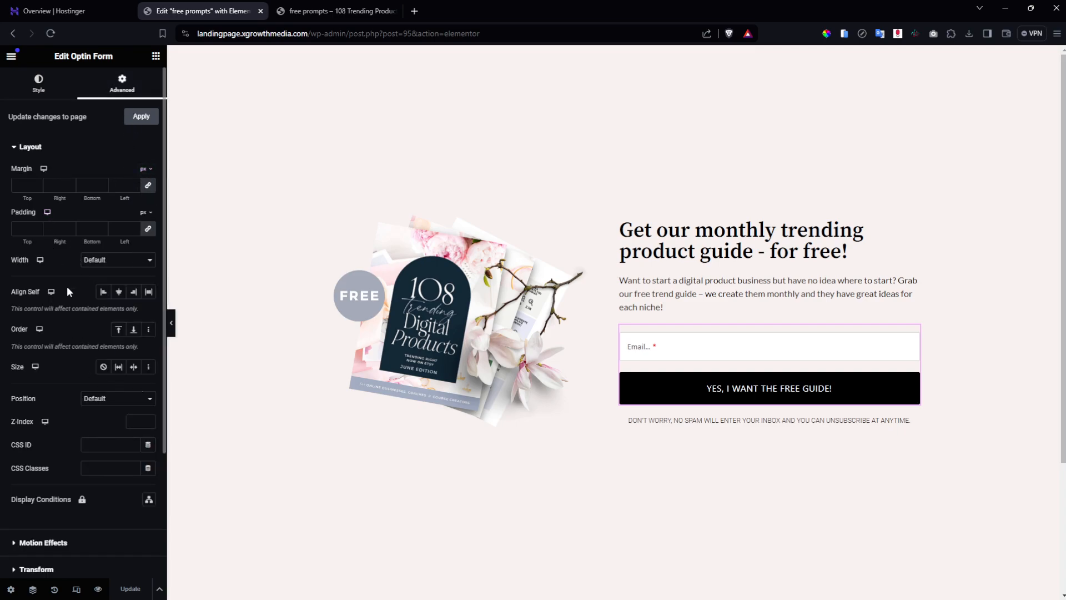
{"action": "scroll", "coordinate": [67, 288], "scroll_direction": "down", "scroll_amount": 3}
{"action": "left_click", "coordinate": [71, 432]}
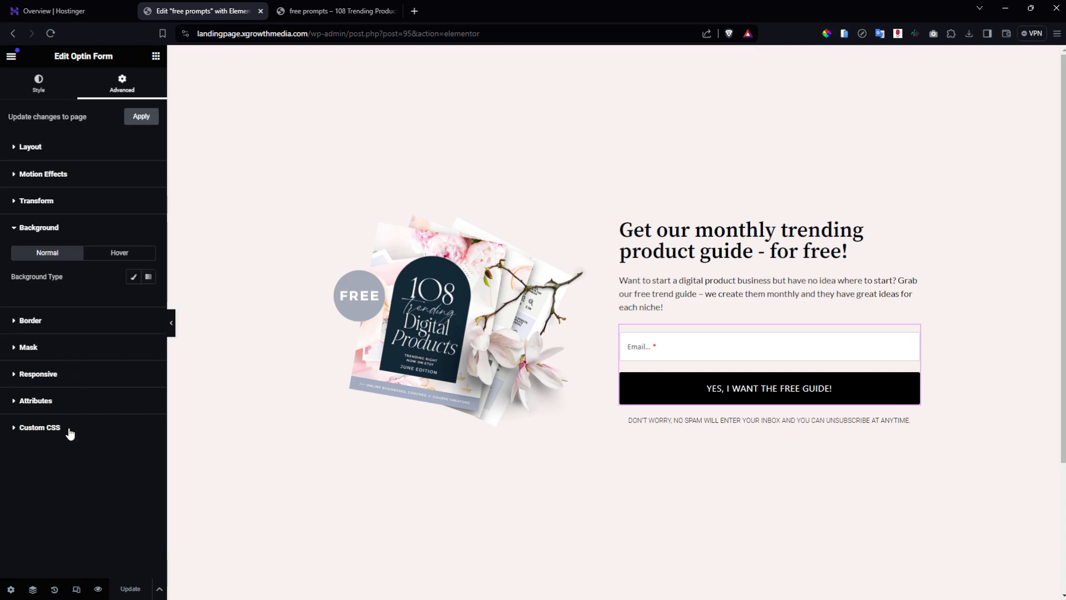
{"action": "left_click", "coordinate": [133, 276]}
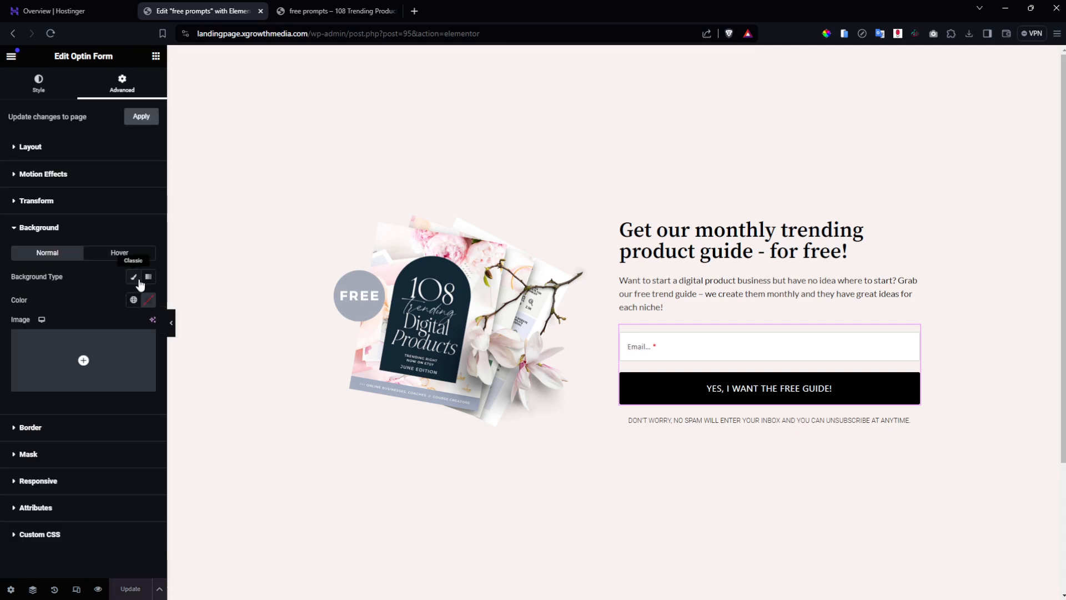
{"action": "left_click", "coordinate": [147, 301]}
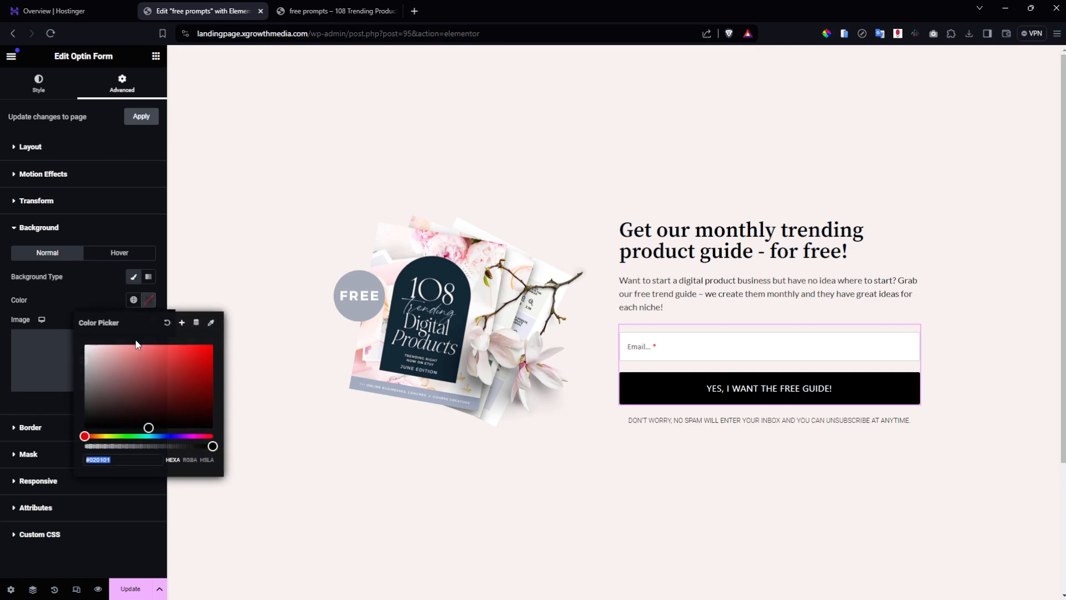
{"action": "left_click", "coordinate": [85, 345]}
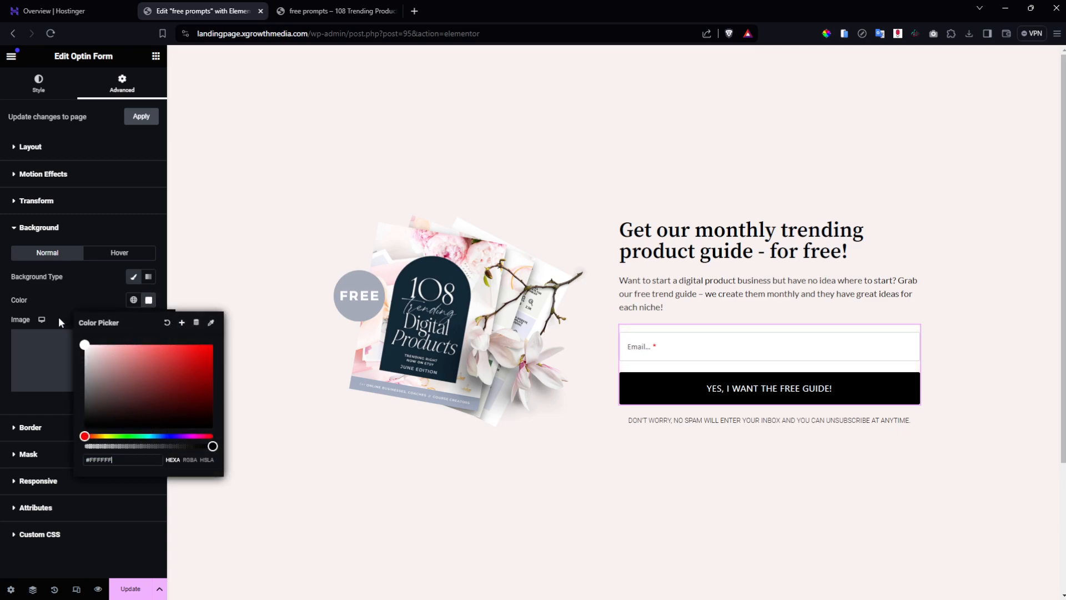
{"action": "left_click", "coordinate": [76, 281]}
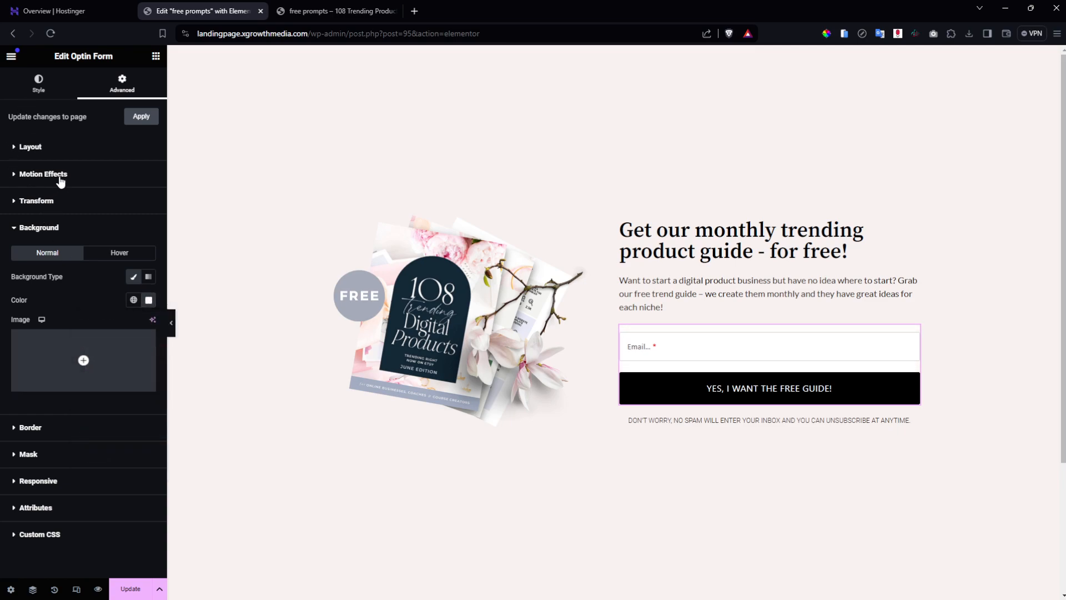
Set the opt-in form's linked padding to 20 on all sides and save.
{"action": "left_click", "coordinate": [67, 148]}
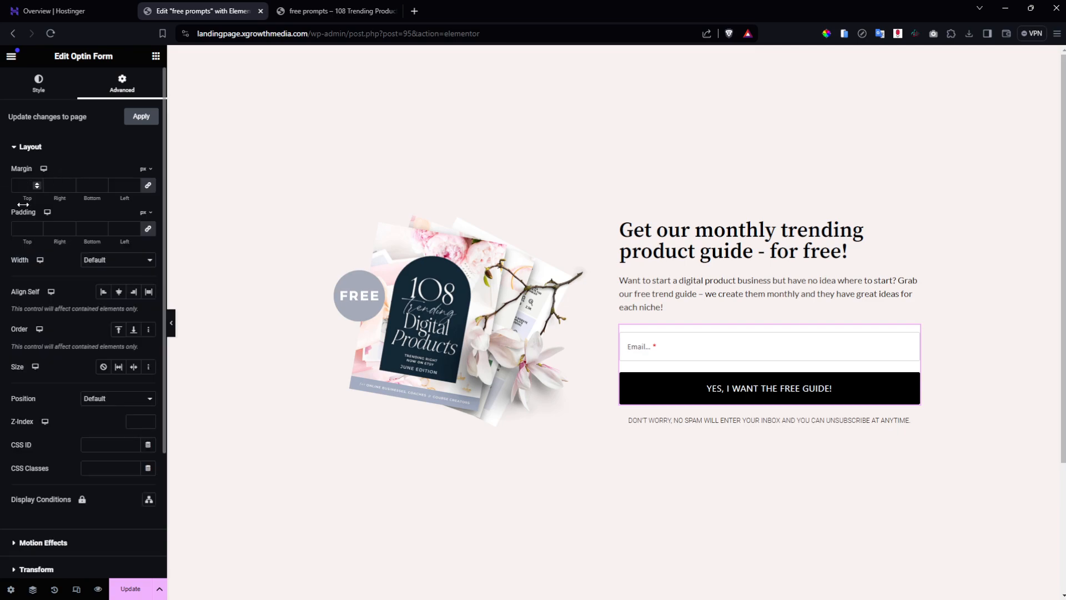
{"action": "left_click", "coordinate": [25, 229]}
{"action": "type", "text": "20"}
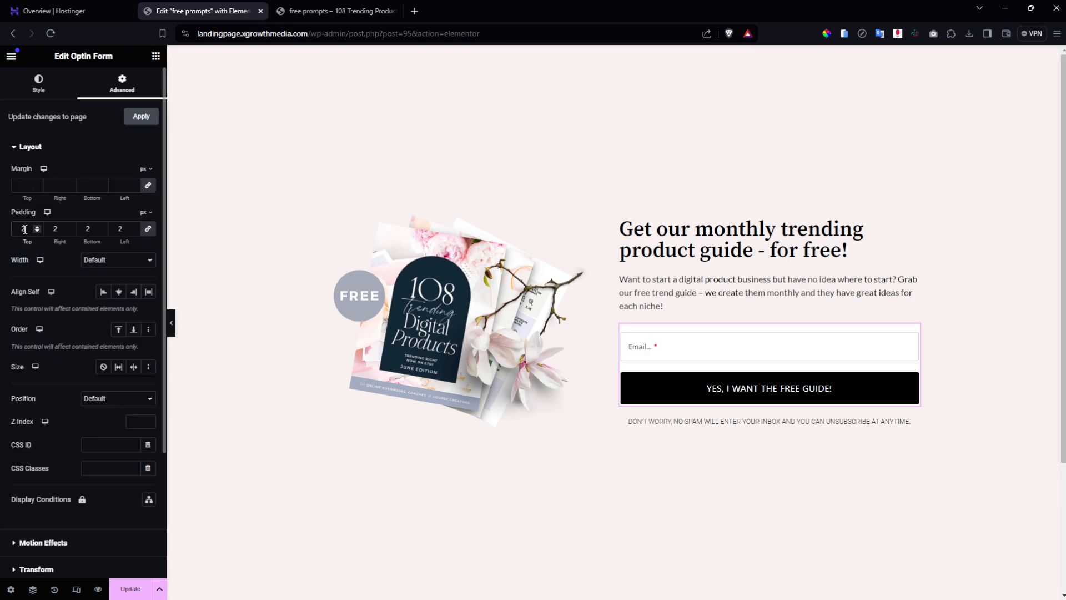
{"action": "left_click", "coordinate": [130, 588]}
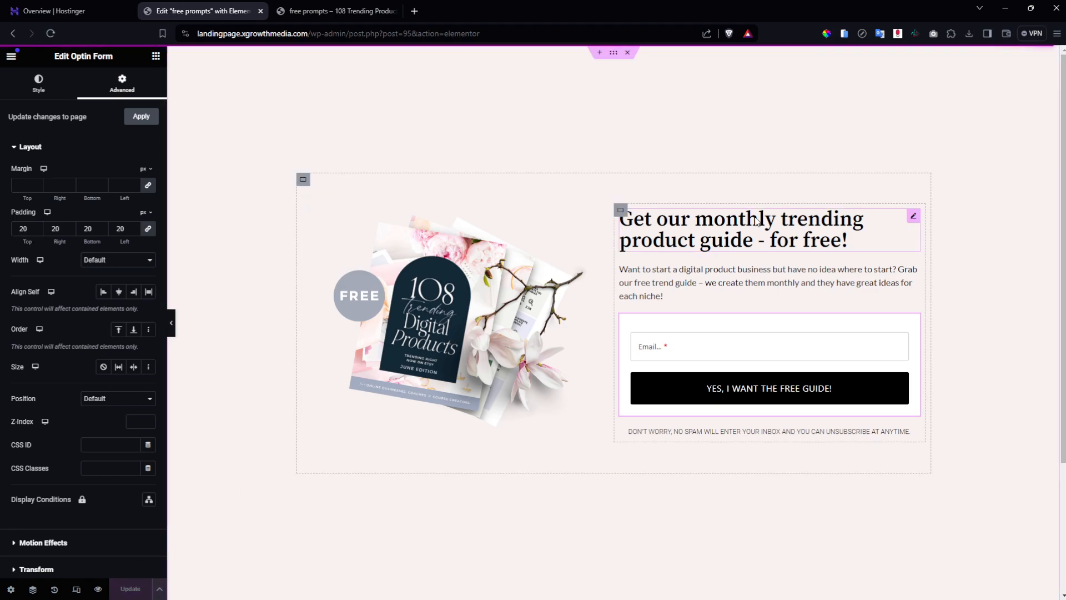
{"action": "left_click", "coordinate": [778, 227]}
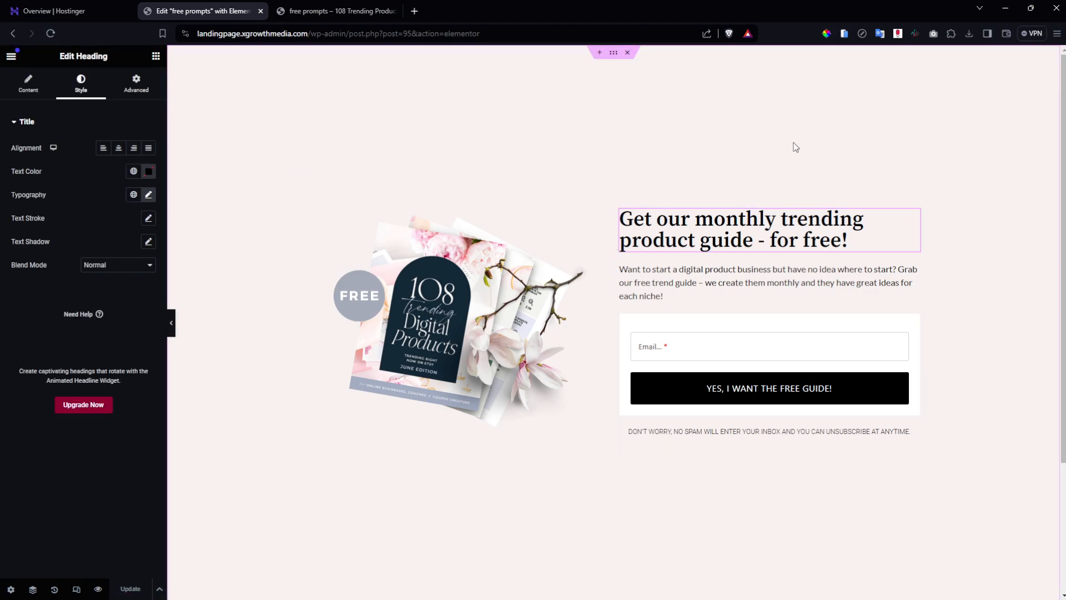
{"action": "left_click", "coordinate": [333, 10]}
{"action": "left_click", "coordinate": [53, 34]}
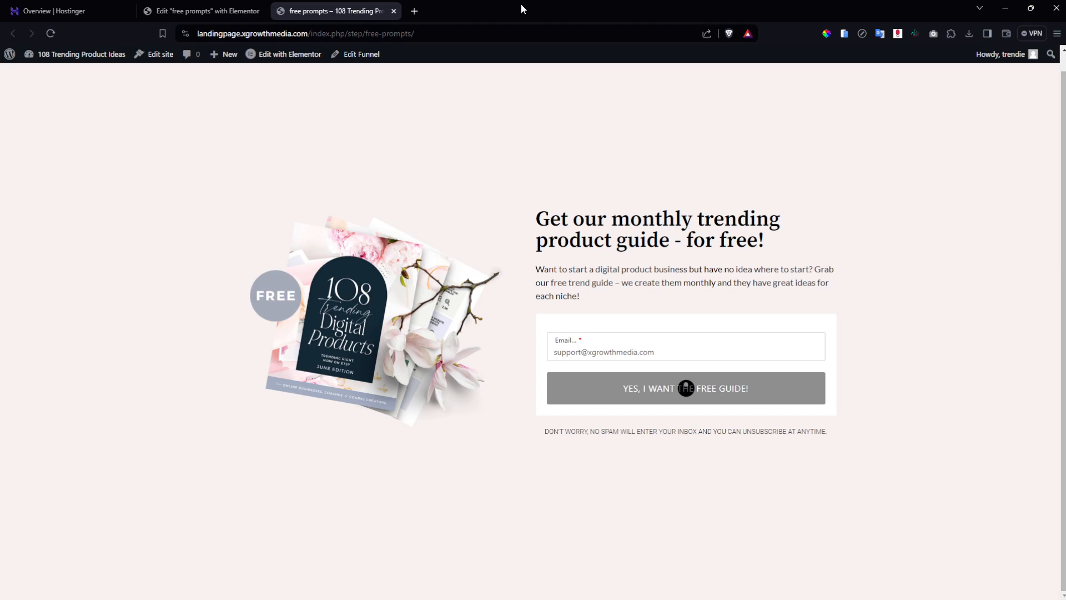
{"action": "right_click", "coordinate": [595, 161]}
{"action": "left_click", "coordinate": [669, 323]}
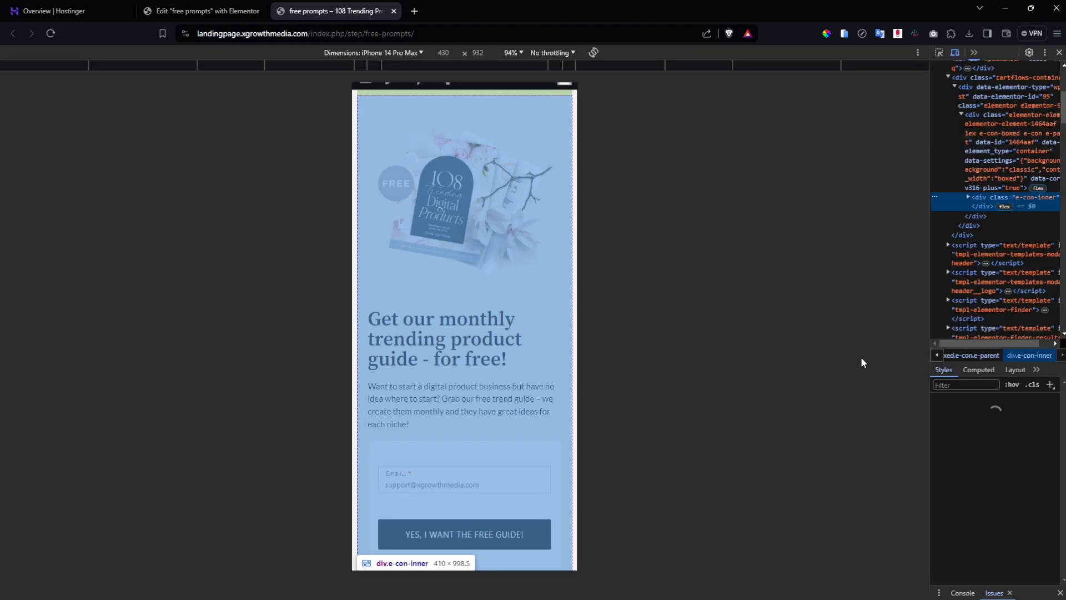
{"action": "scroll", "coordinate": [472, 300], "scroll_direction": "down", "scroll_amount": 1}
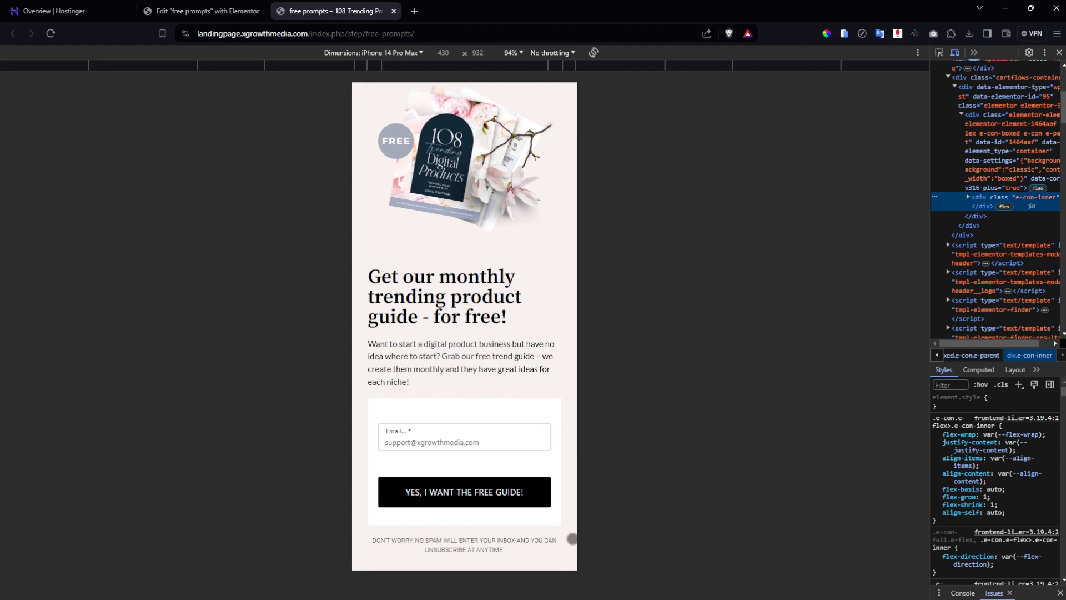
{"action": "left_click", "coordinate": [237, 4]}
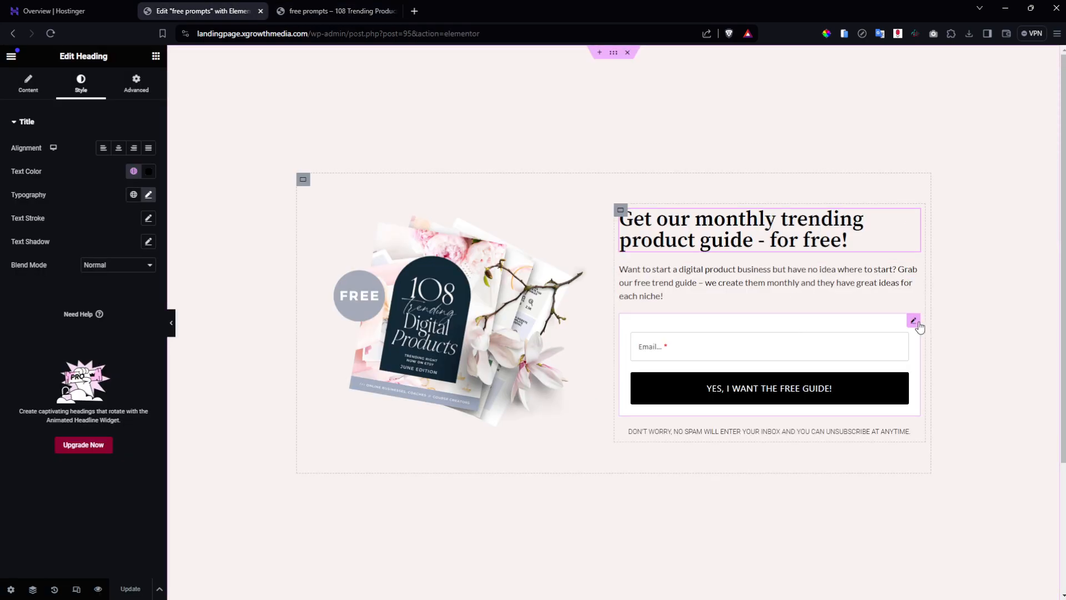
Set the opt-in form's padding to 0 for Mobile Portrait only.
{"action": "left_click", "coordinate": [917, 325]}
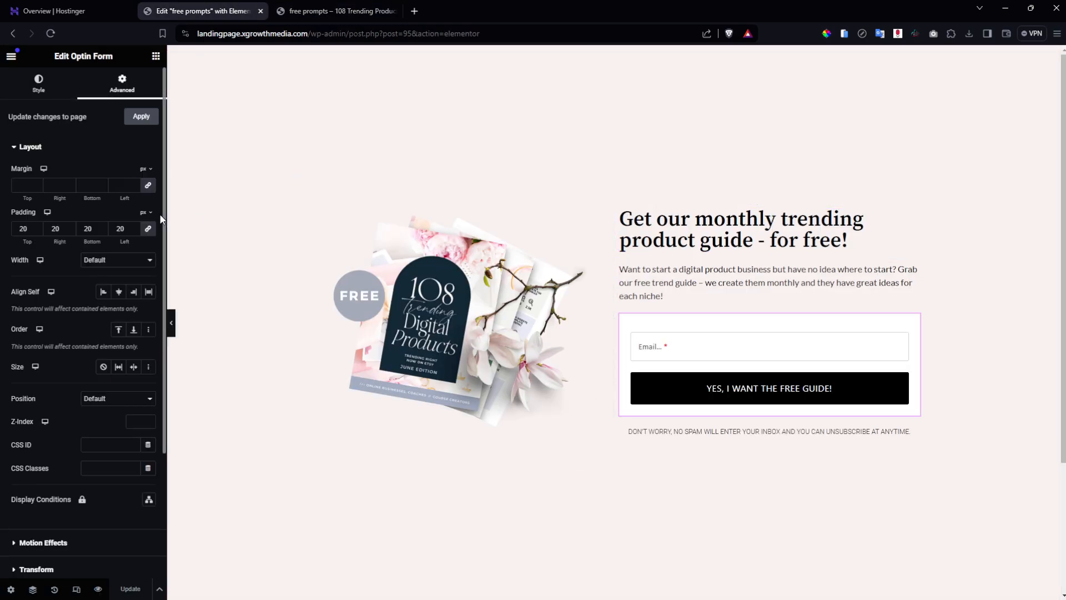
{"action": "left_click", "coordinate": [47, 215]}
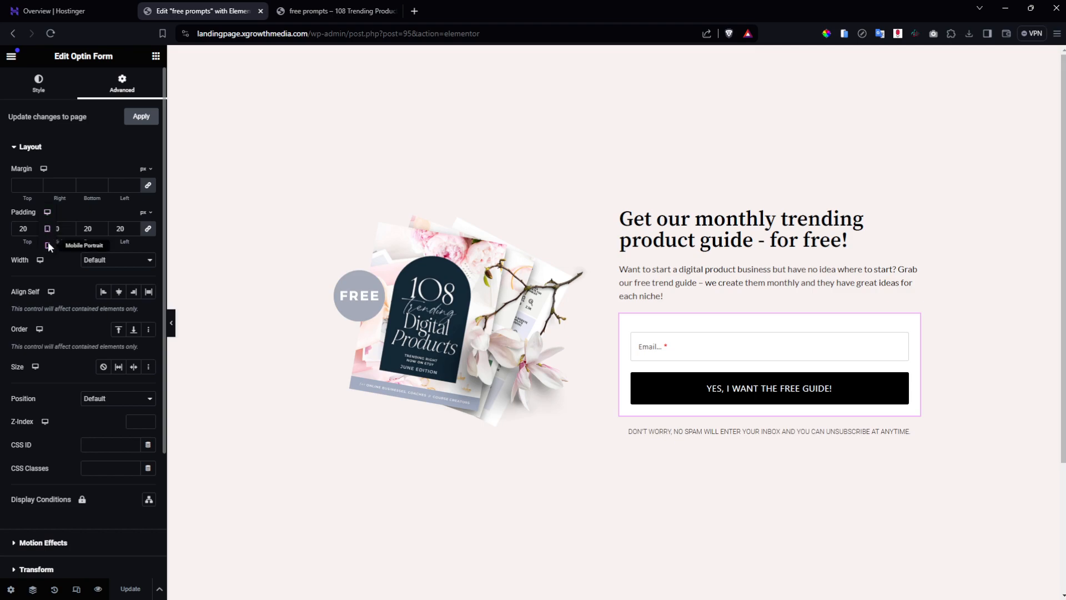
{"action": "left_click", "coordinate": [48, 245]}
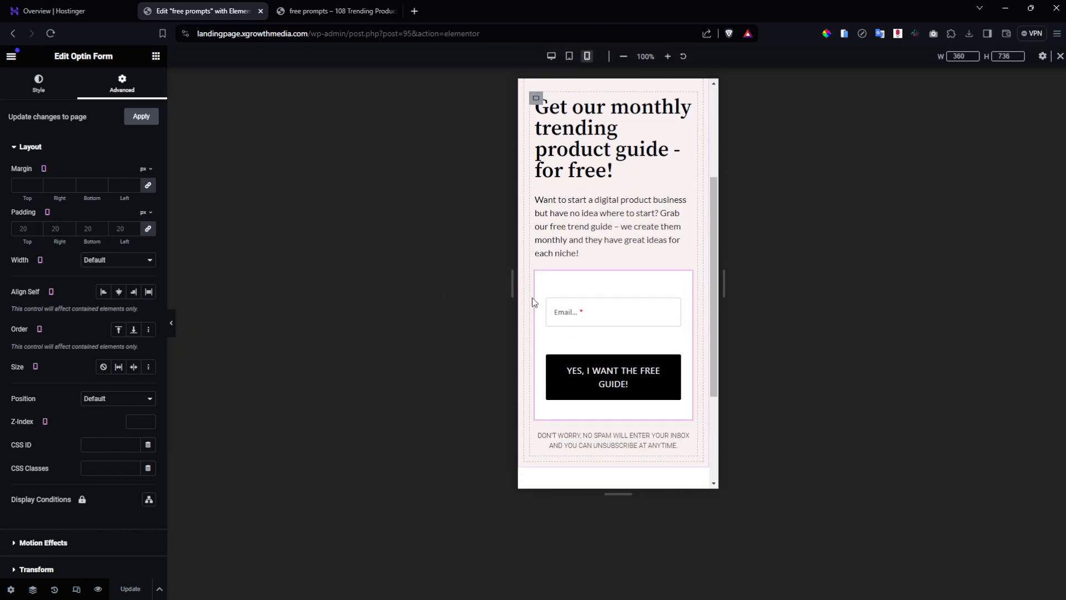
{"action": "left_click", "coordinate": [20, 229]}
{"action": "type", "text": "0"}
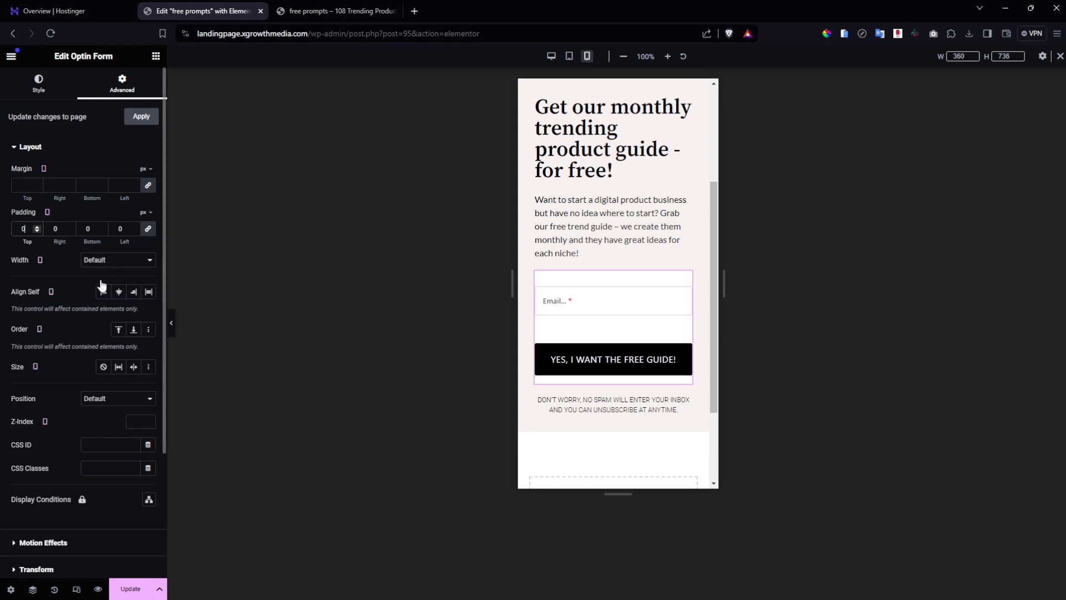
Clear the opt-in form's background colour on mobile and save the page.
{"action": "left_click", "coordinate": [65, 88]}
{"action": "left_click", "coordinate": [114, 86]}
{"action": "scroll", "coordinate": [82, 338], "scroll_direction": "down", "scroll_amount": 3}
{"action": "left_click", "coordinate": [46, 436]}
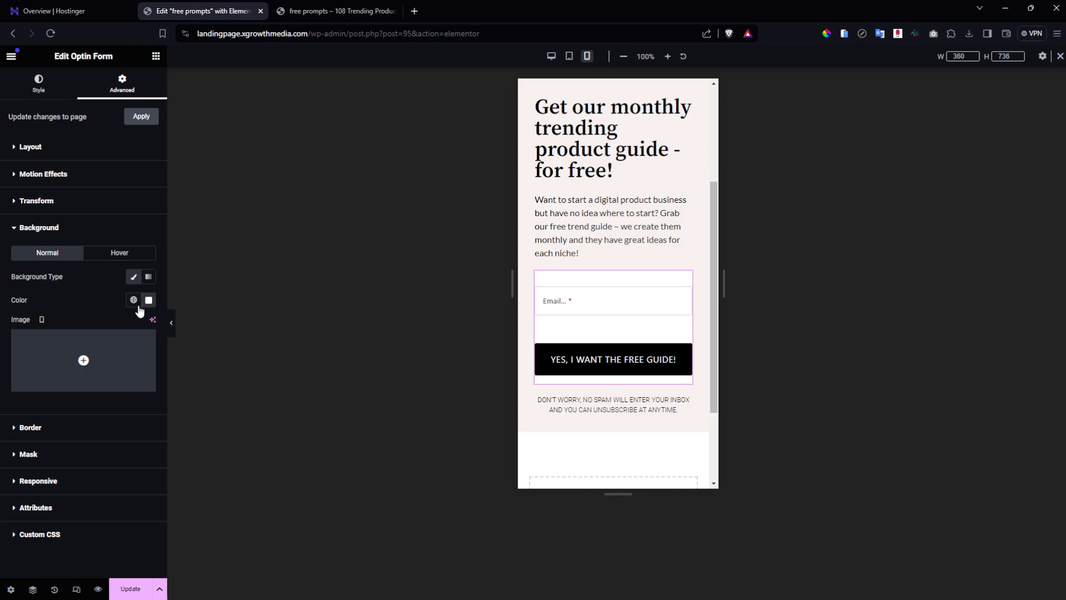
{"action": "left_click", "coordinate": [148, 300]}
{"action": "left_click", "coordinate": [166, 323]}
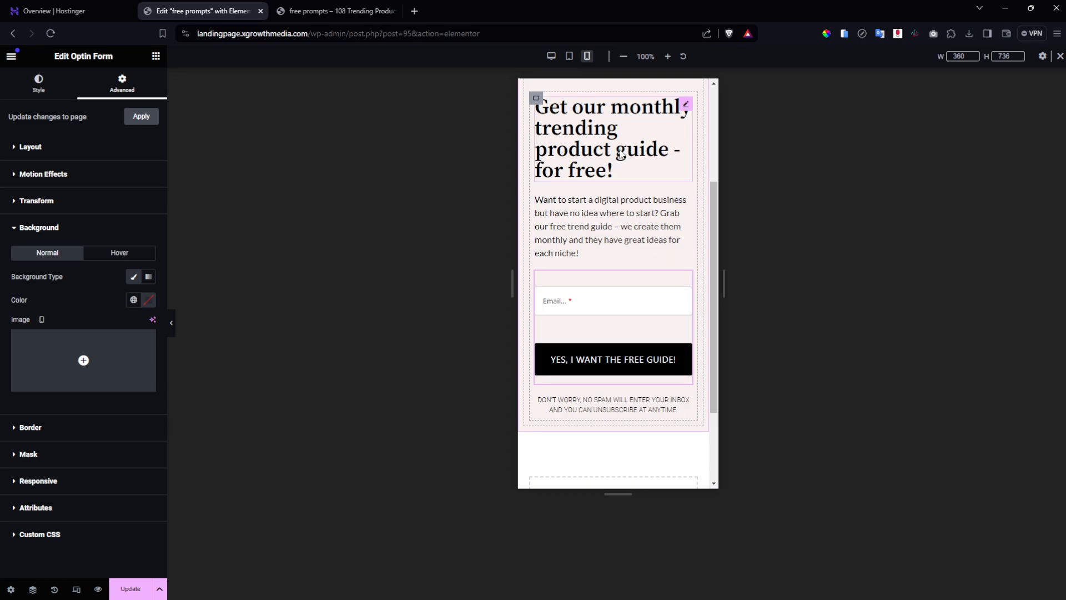
{"action": "left_click", "coordinate": [119, 583]}
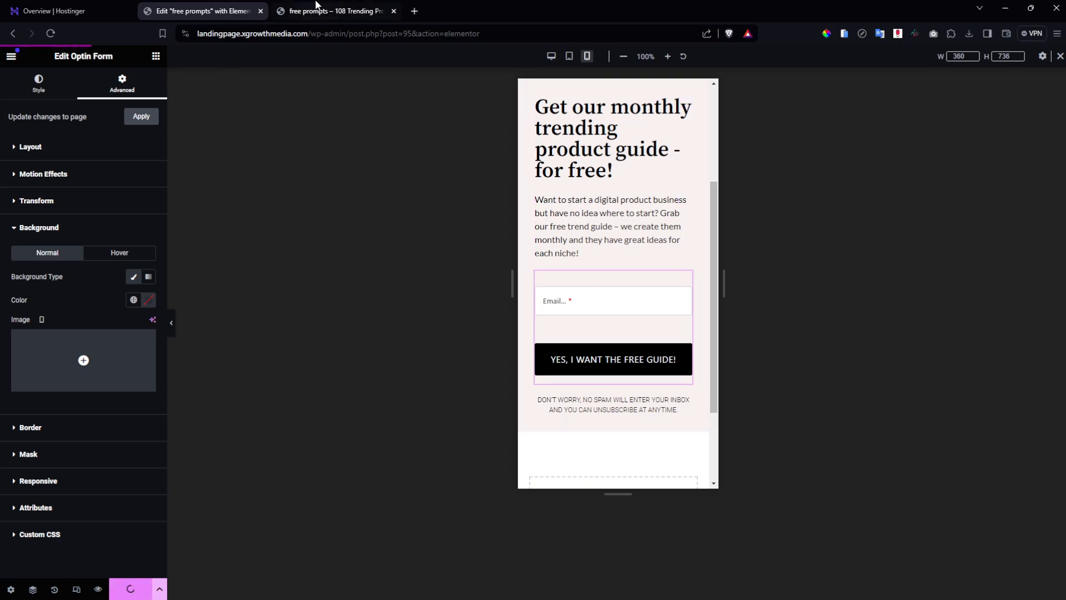
Reload the live landing page to check the mobile form, then return to Elementor.
{"action": "left_click", "coordinate": [311, 11]}
{"action": "left_click", "coordinate": [50, 34]}
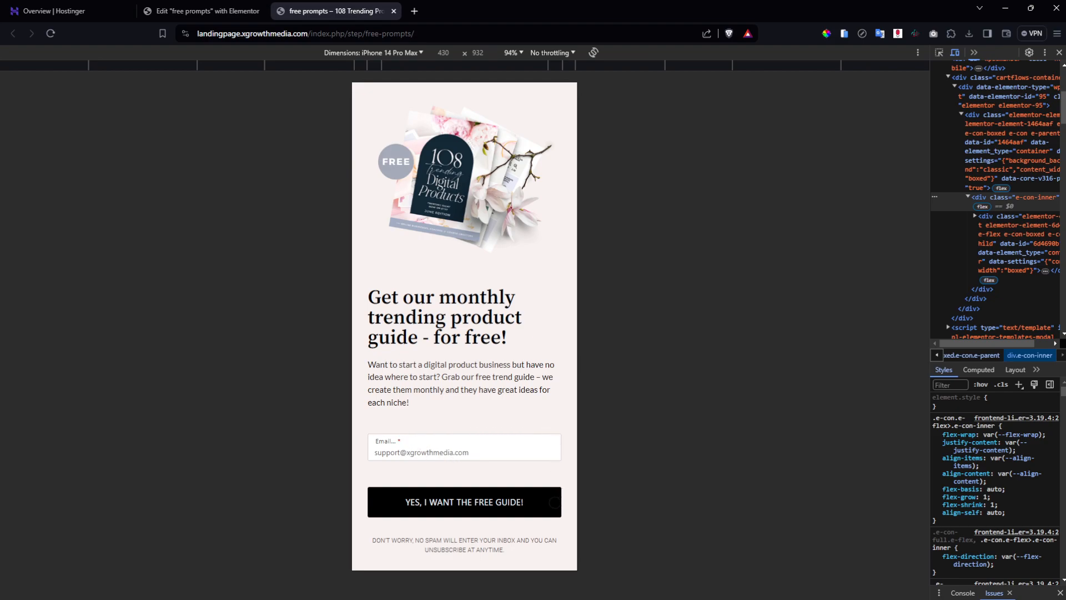
{"action": "left_click", "coordinate": [177, 8]}
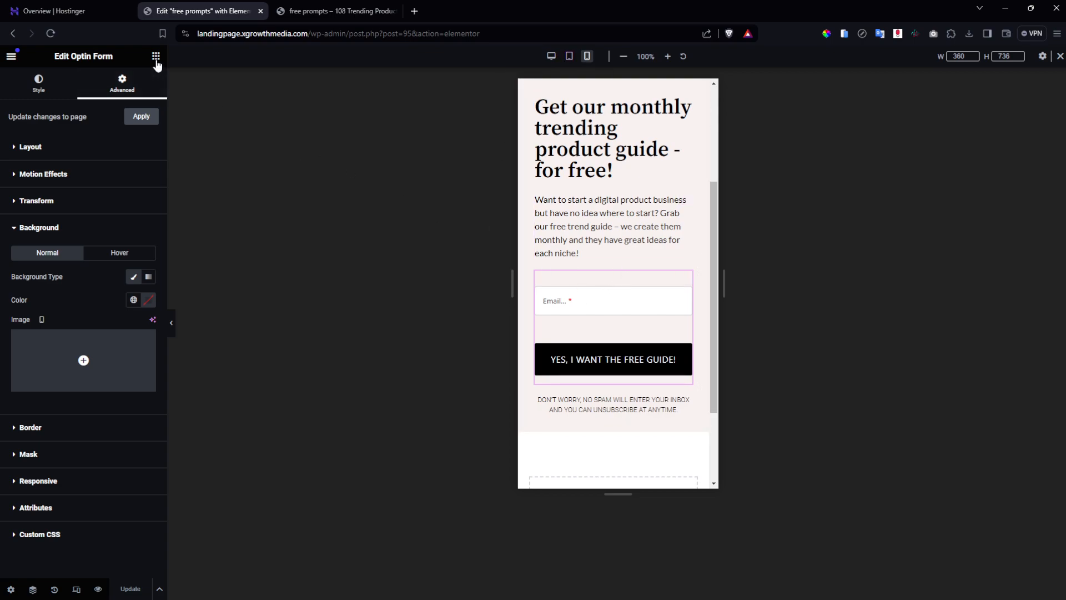
{"action": "left_click", "coordinate": [156, 56]}
Add a new full-width container above the email field.
{"action": "left_click_drag", "start_coordinate": [44, 179], "coordinate": [638, 294]}
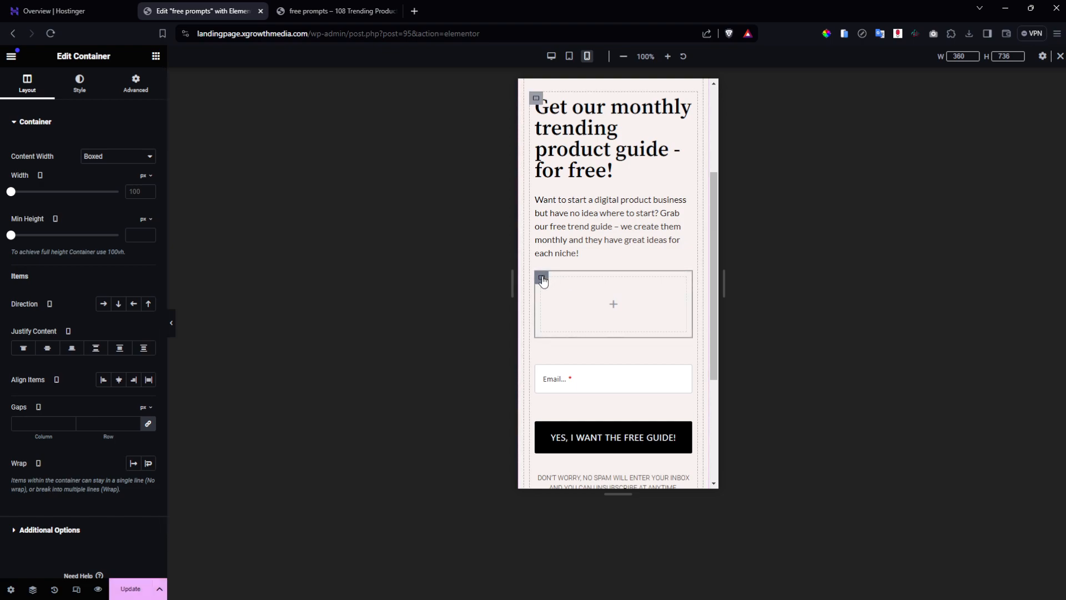
{"action": "left_click", "coordinate": [144, 157]}
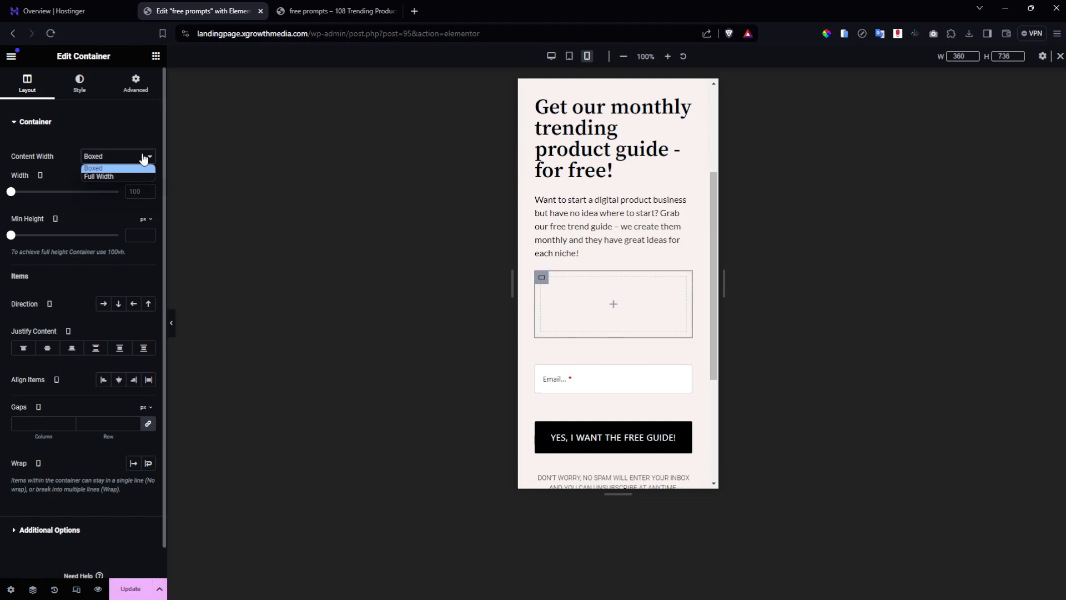
{"action": "left_click", "coordinate": [140, 176]}
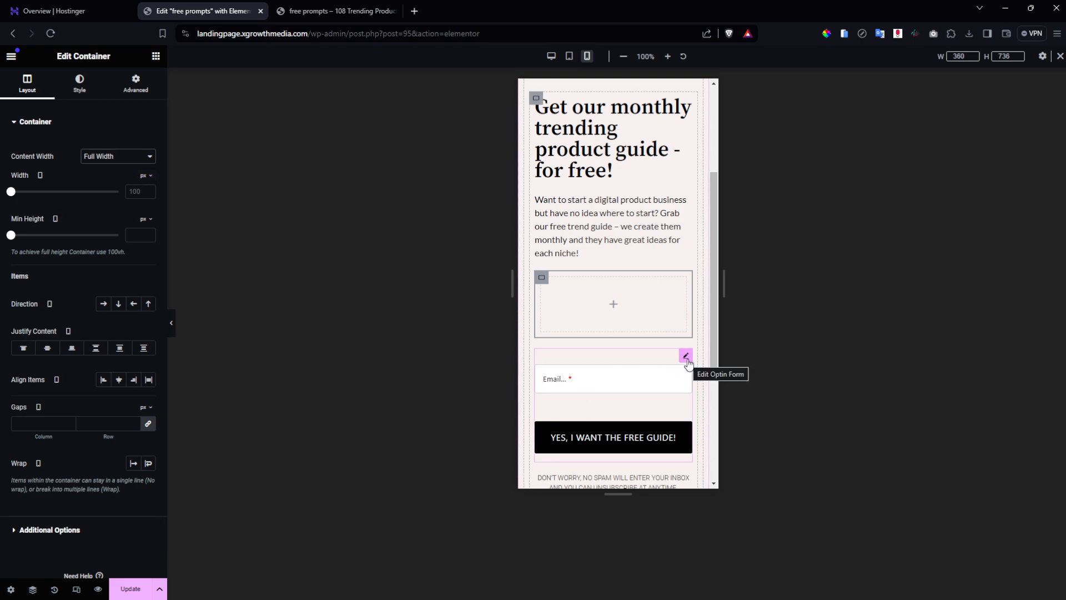
Duplicate the opt-in form and move the copy into the empty container.
{"action": "right_click", "coordinate": [687, 362]}
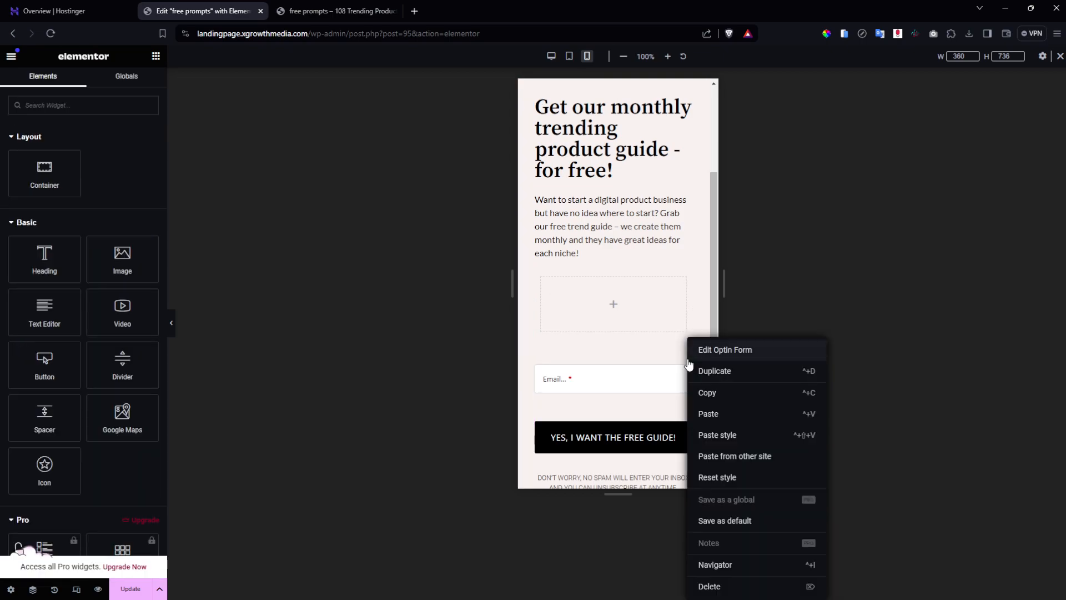
{"action": "left_click", "coordinate": [716, 371]}
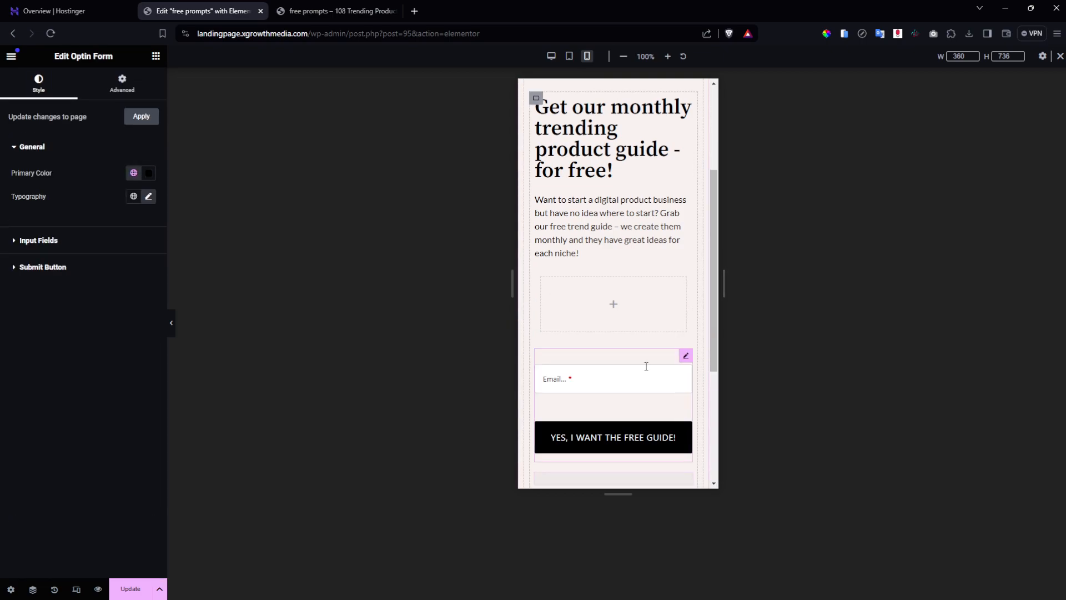
{"action": "scroll", "coordinate": [645, 368], "scroll_direction": "up", "scroll_amount": 3}
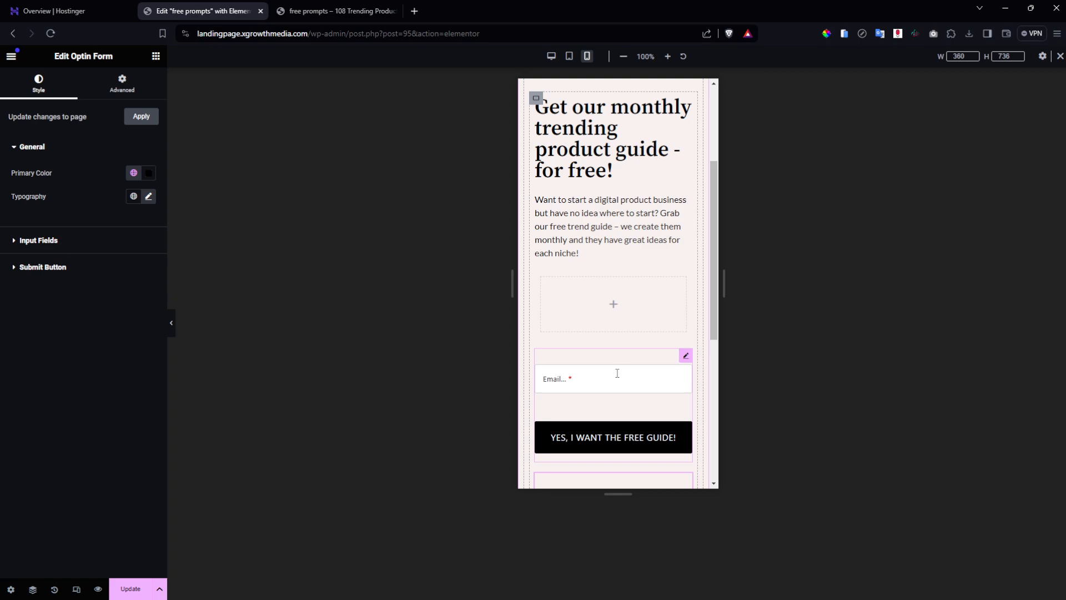
{"action": "left_click_drag", "start_coordinate": [685, 355], "coordinate": [615, 303]}
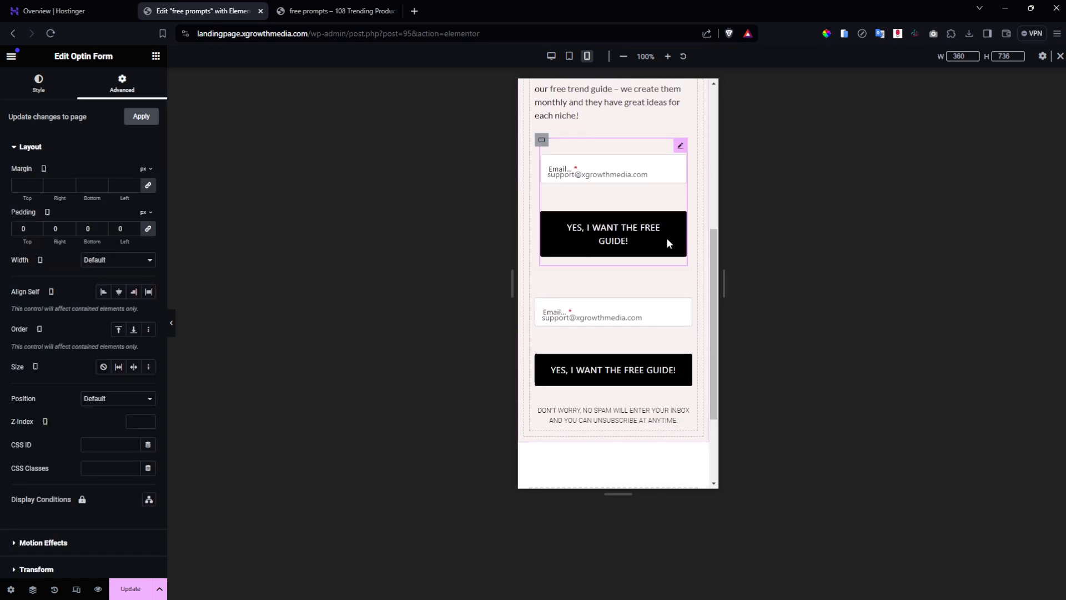
Hide the lower opt-in form on tablet and mobile, then save.
{"action": "left_click", "coordinate": [687, 332]}
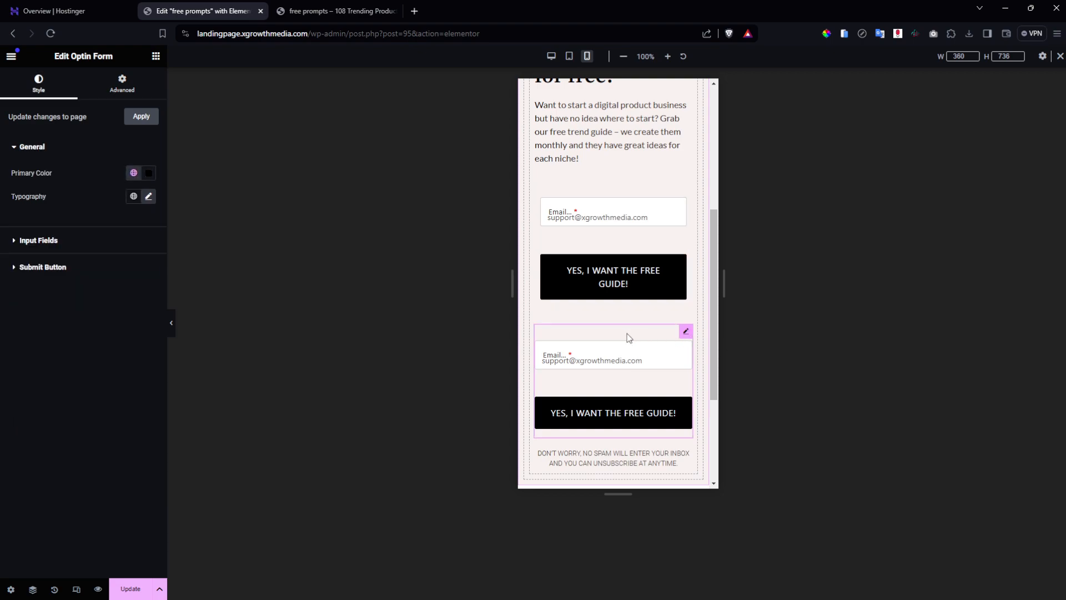
{"action": "left_click", "coordinate": [122, 83]}
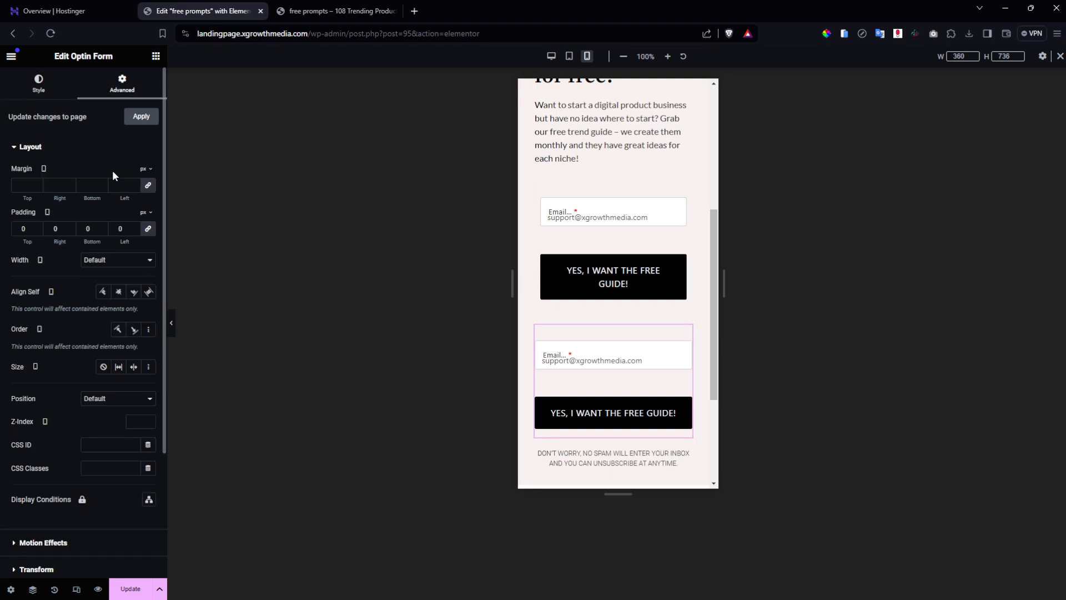
{"action": "scroll", "coordinate": [91, 311], "scroll_direction": "down", "scroll_amount": 3}
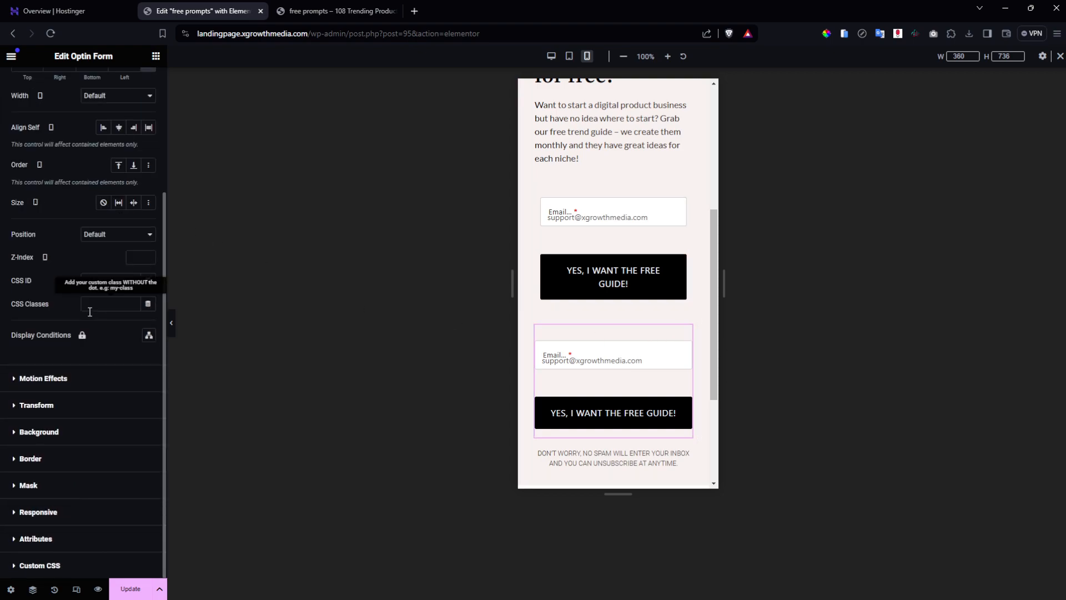
{"action": "left_click", "coordinate": [38, 512]}
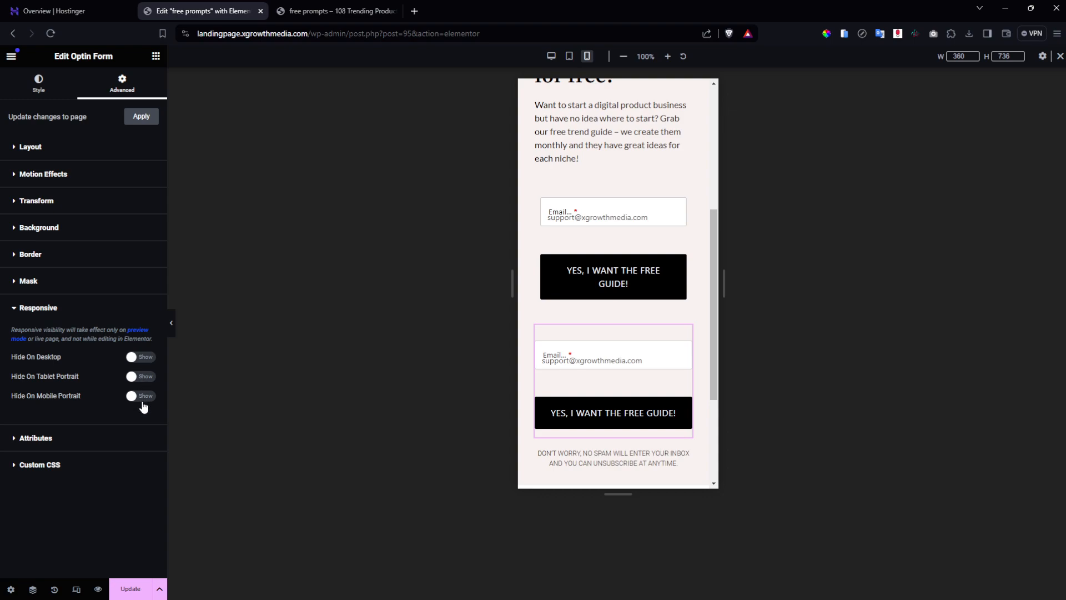
{"action": "left_click", "coordinate": [142, 395]}
{"action": "left_click", "coordinate": [139, 376]}
{"action": "left_click", "coordinate": [133, 586]}
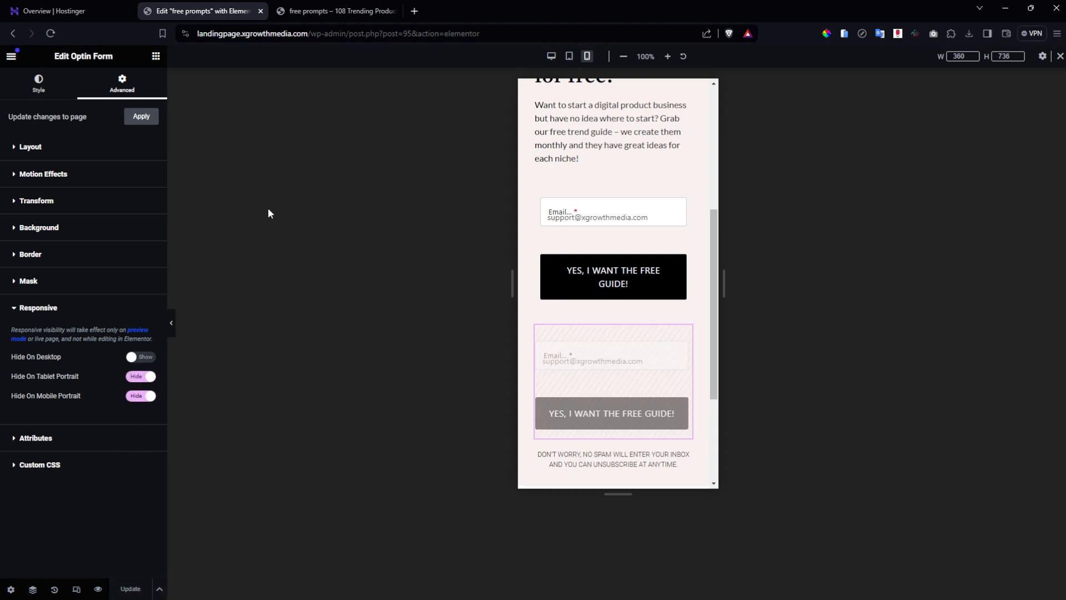
Reload the live landing page to check it, then return to the Elementor editor.
{"action": "left_click", "coordinate": [320, 6]}
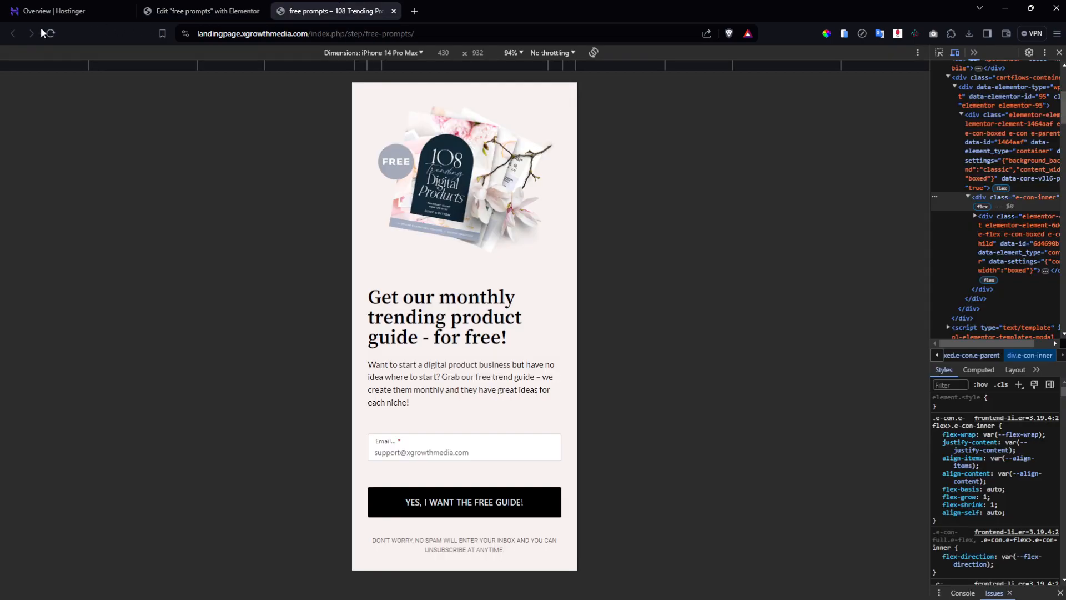
{"action": "left_click", "coordinate": [50, 34]}
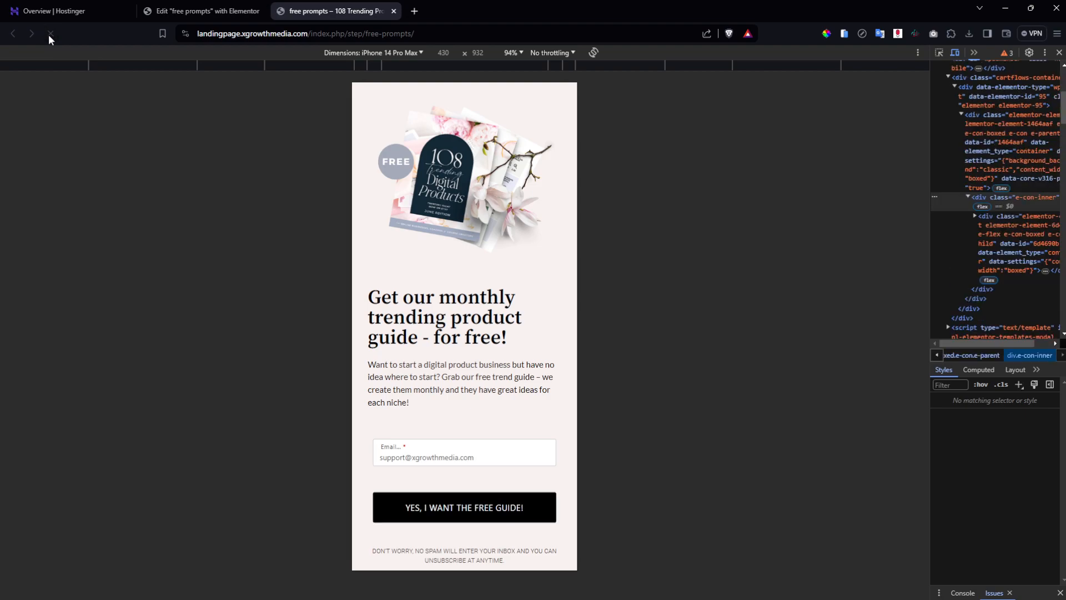
{"action": "left_click", "coordinate": [182, 7]}
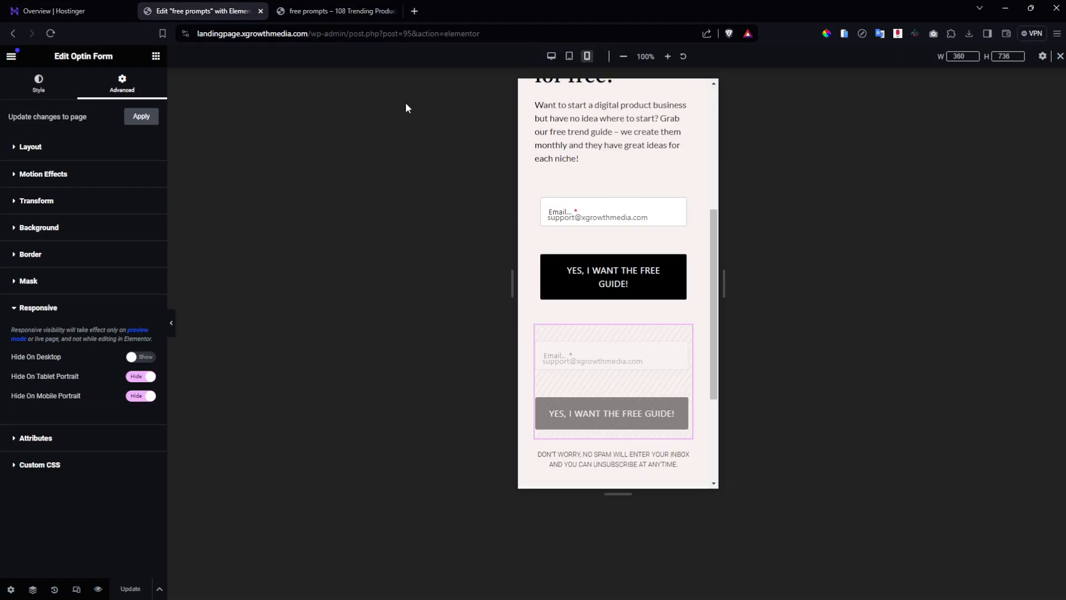
{"action": "scroll", "coordinate": [613, 258], "scroll_direction": "up", "scroll_amount": 1}
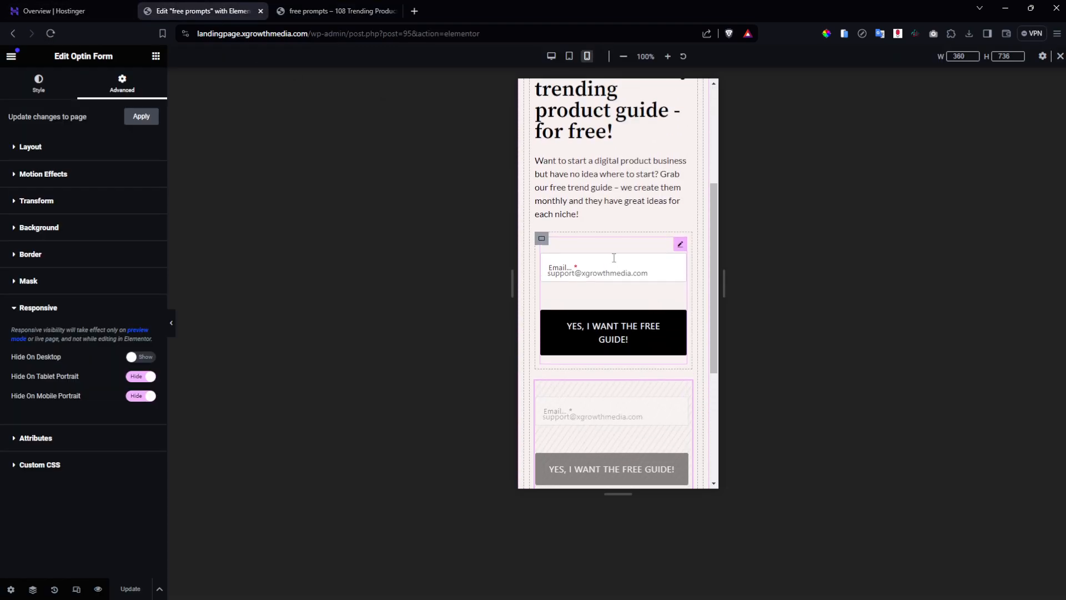
Give the container around the top opt-in form a Classic white #FFFFFF background and save.
{"action": "left_click", "coordinate": [679, 244]}
{"action": "left_click", "coordinate": [540, 239]}
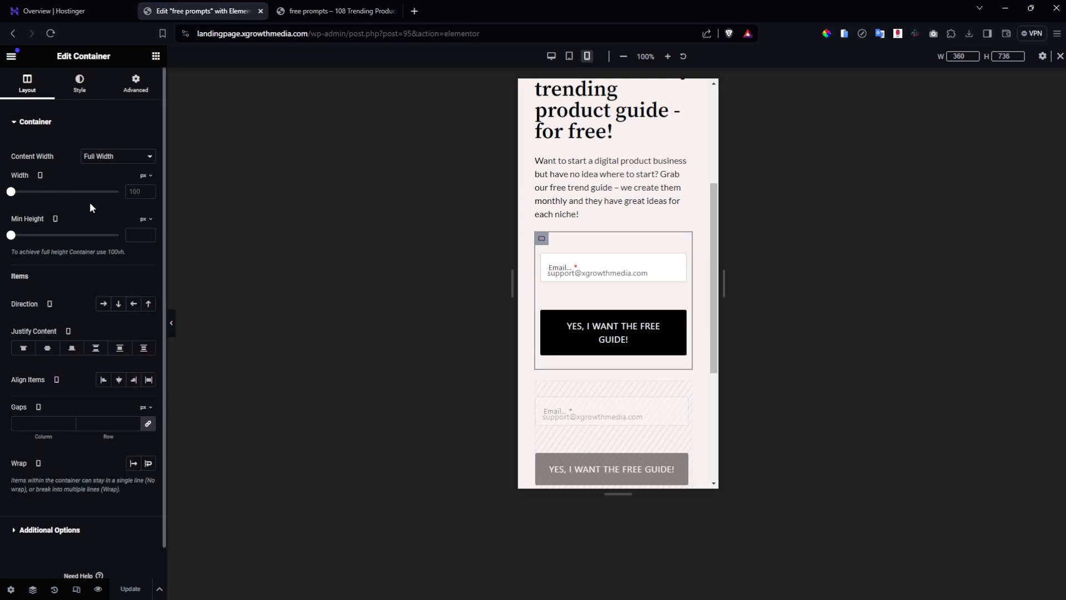
{"action": "left_click", "coordinate": [95, 96]}
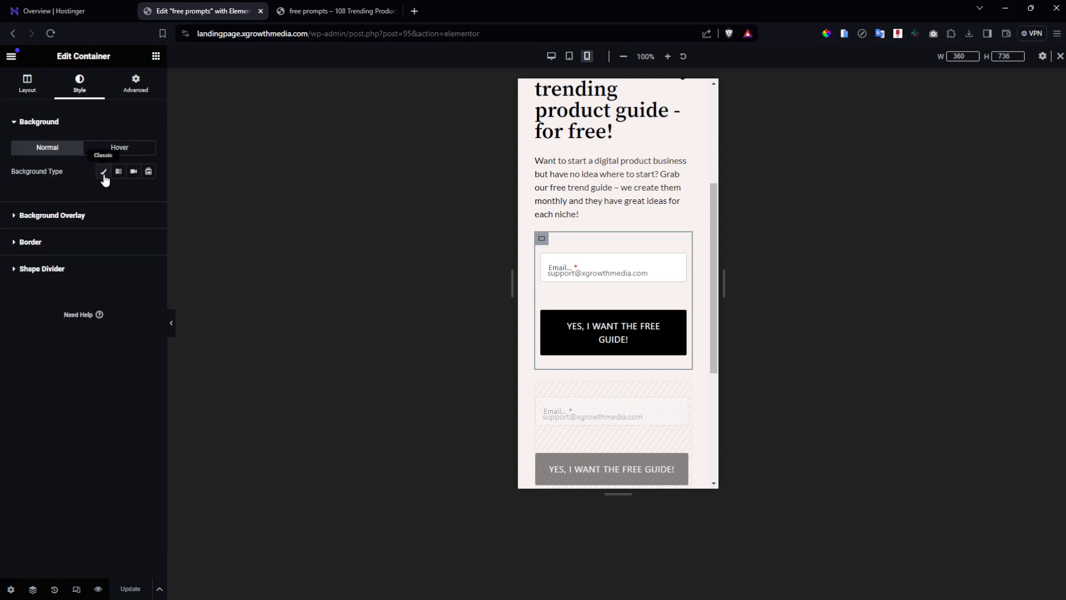
{"action": "left_click", "coordinate": [103, 172]}
{"action": "left_click", "coordinate": [148, 194]}
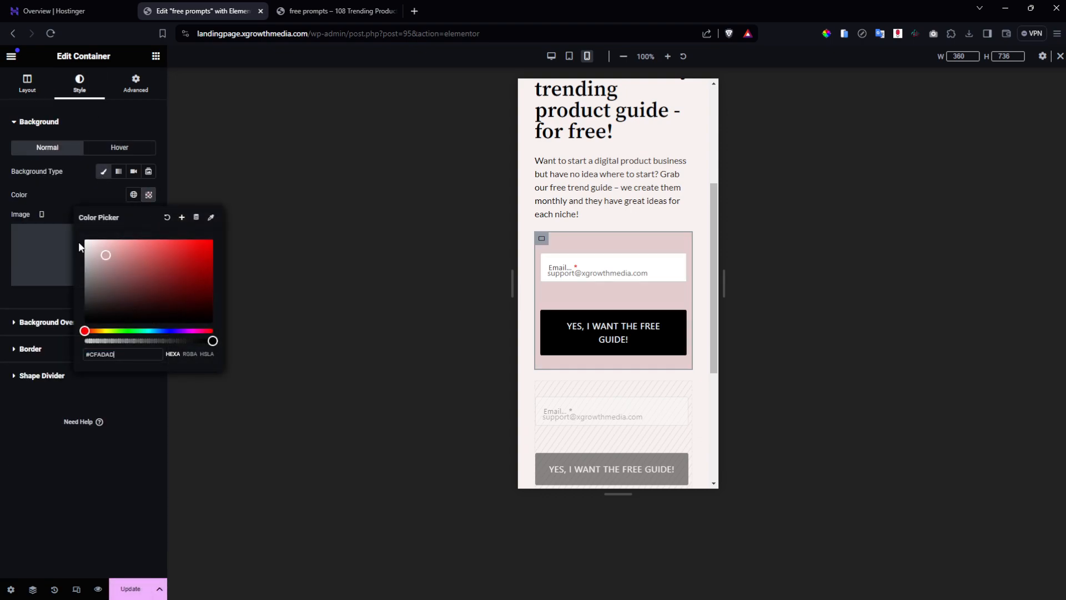
{"action": "left_click_drag", "start_coordinate": [78, 242], "coordinate": [69, 242]}
{"action": "left_click", "coordinate": [120, 122]}
{"action": "left_click", "coordinate": [132, 582]}
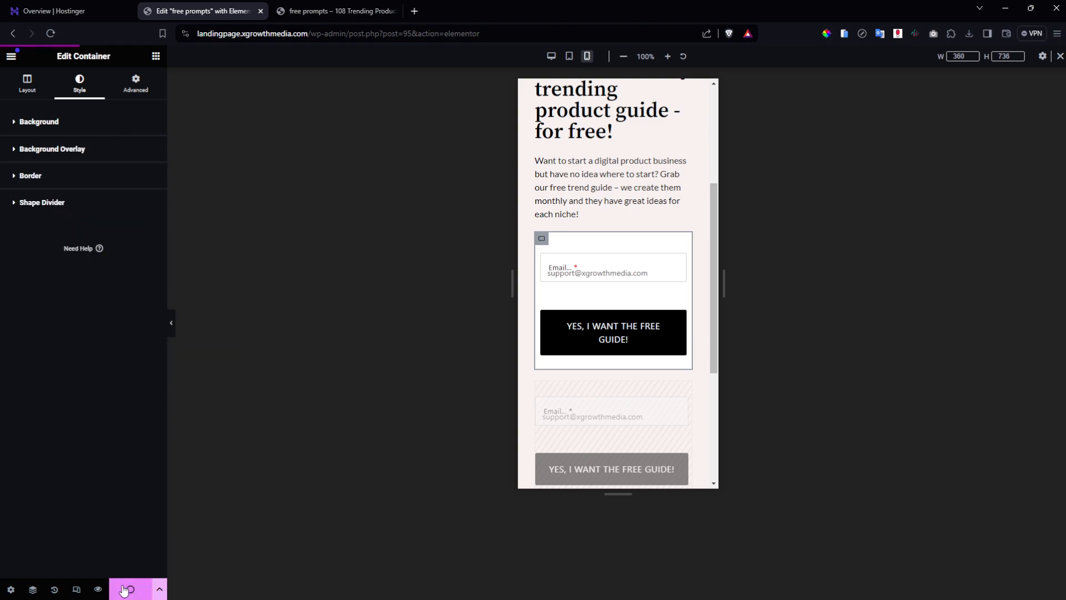
{"action": "left_click", "coordinate": [328, 7]}
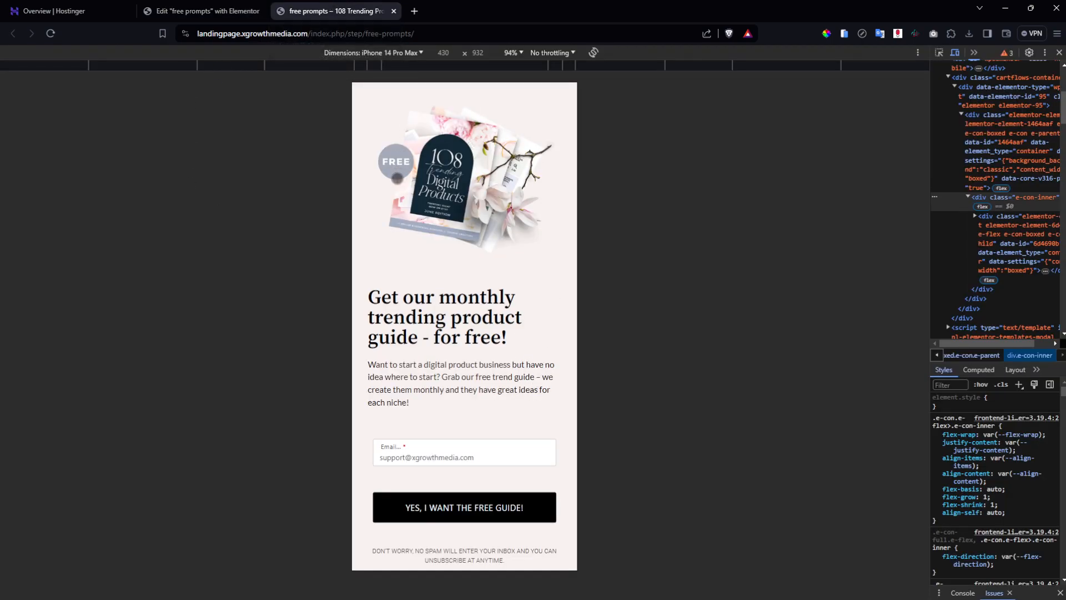
{"action": "scroll", "coordinate": [572, 151], "scroll_direction": "up", "scroll_amount": 2}
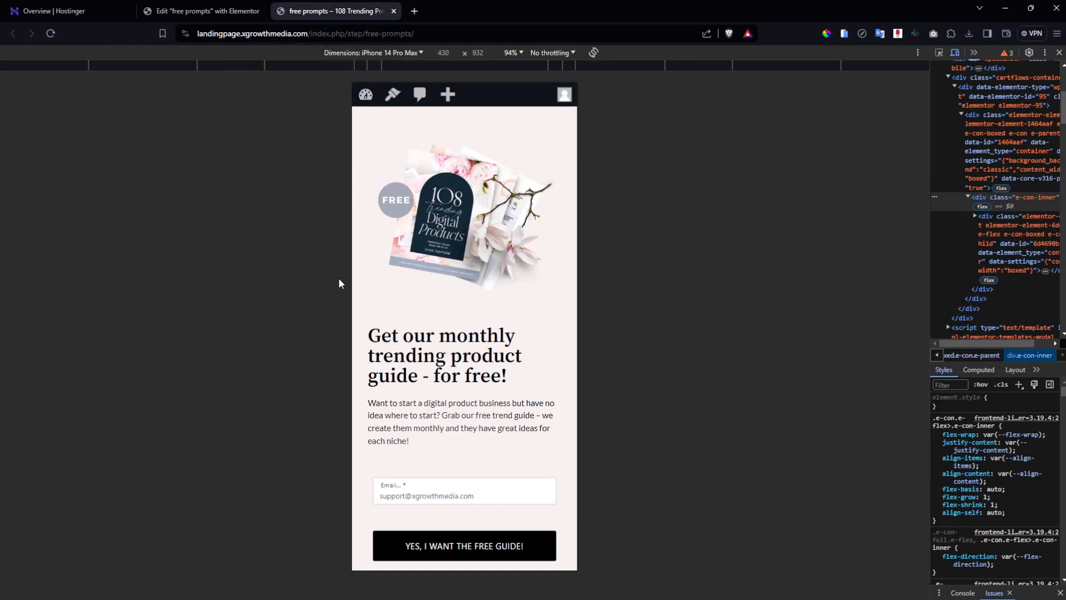
{"action": "scroll", "coordinate": [569, 295], "scroll_direction": "down", "scroll_amount": 2}
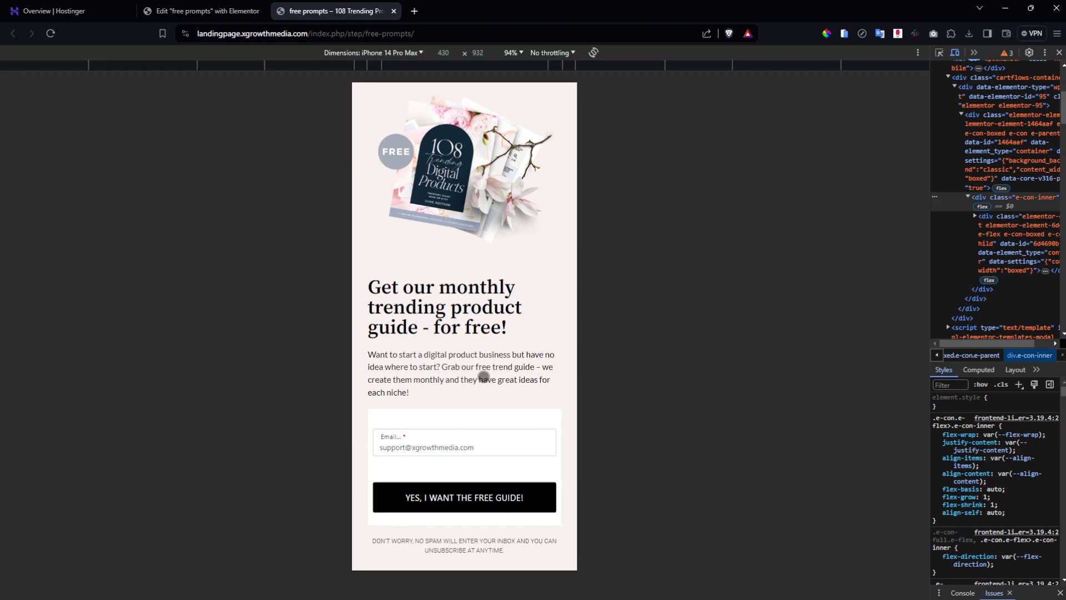
{"action": "scroll", "coordinate": [483, 376], "scroll_direction": "up", "scroll_amount": 1}
{"action": "scroll", "coordinate": [484, 376], "scroll_direction": "down", "scroll_amount": 1}
{"action": "left_click", "coordinate": [1059, 53]}
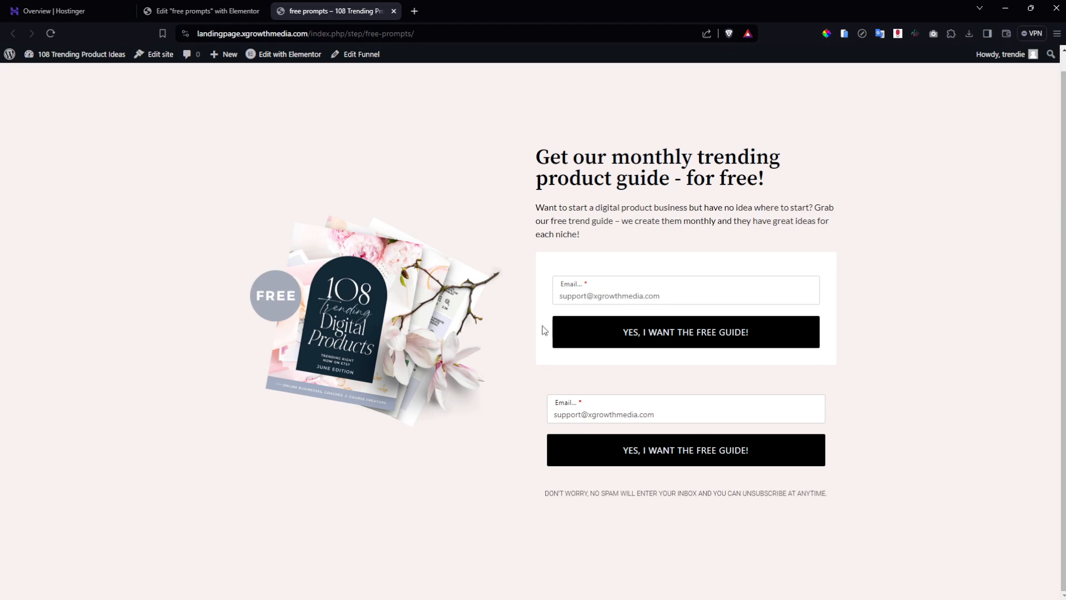
{"action": "left_click", "coordinate": [51, 32]}
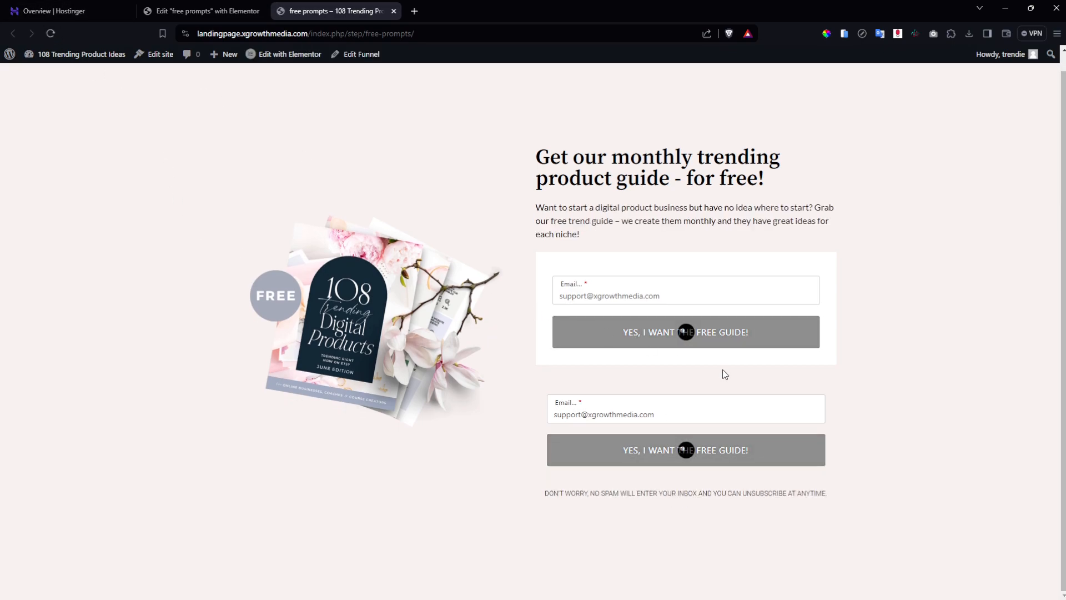
{"action": "key", "text": "ctrl+shift+Tab"}
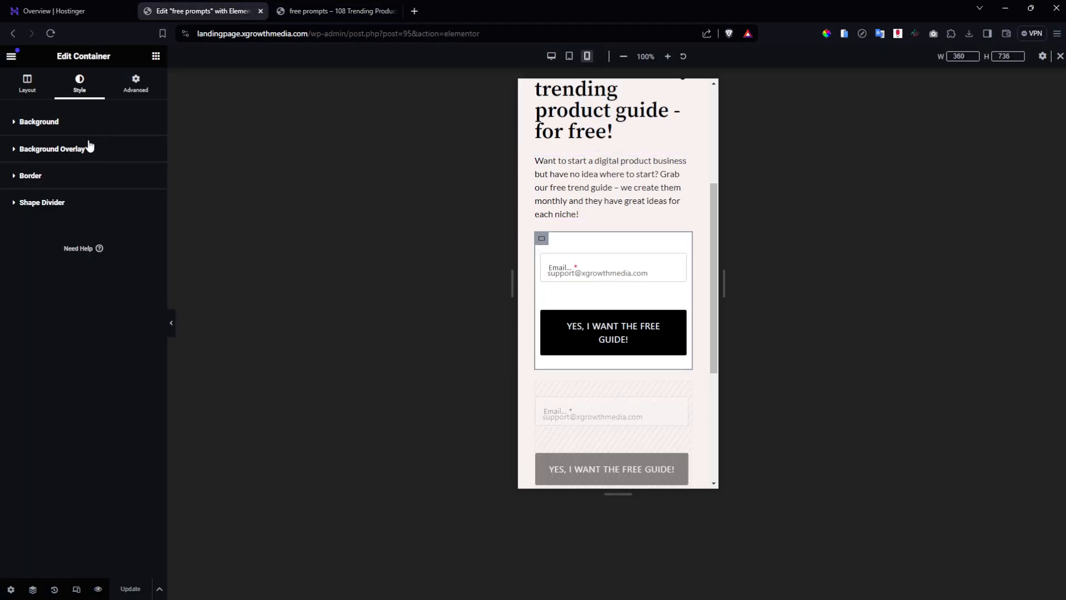
Hide the white-box form container on desktop and save the page.
{"action": "left_click", "coordinate": [136, 82]}
{"action": "scroll", "coordinate": [111, 237], "scroll_direction": "down", "scroll_amount": 2}
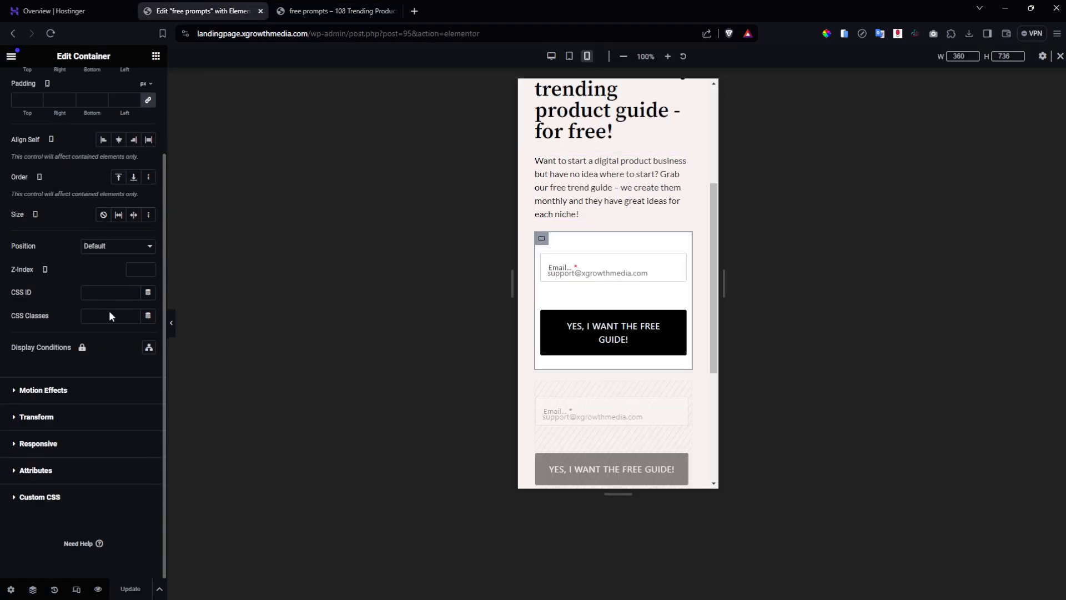
{"action": "left_click", "coordinate": [61, 444]}
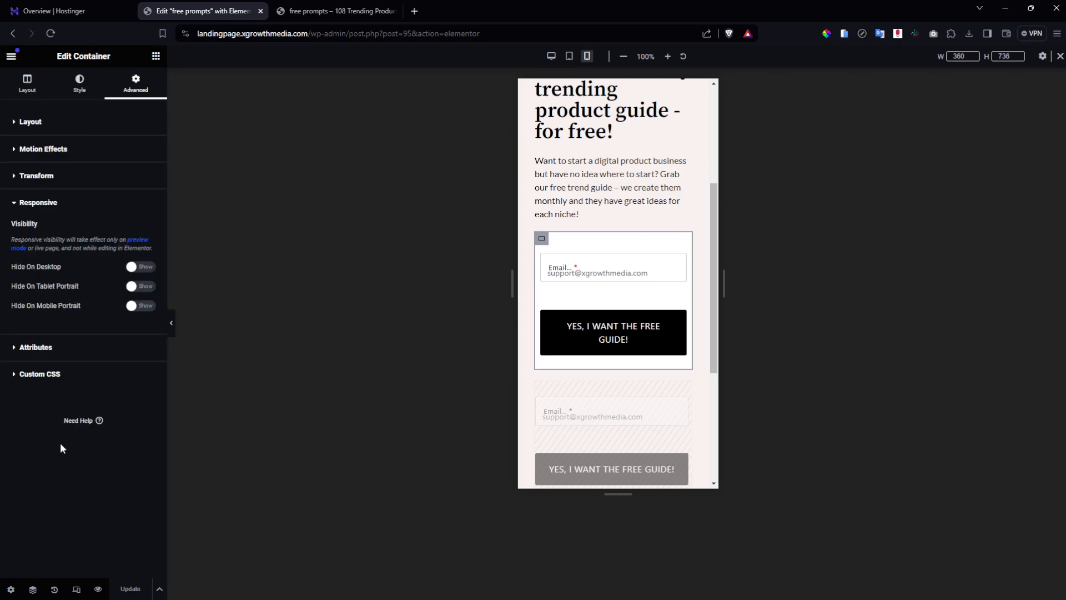
{"action": "left_click", "coordinate": [146, 266]}
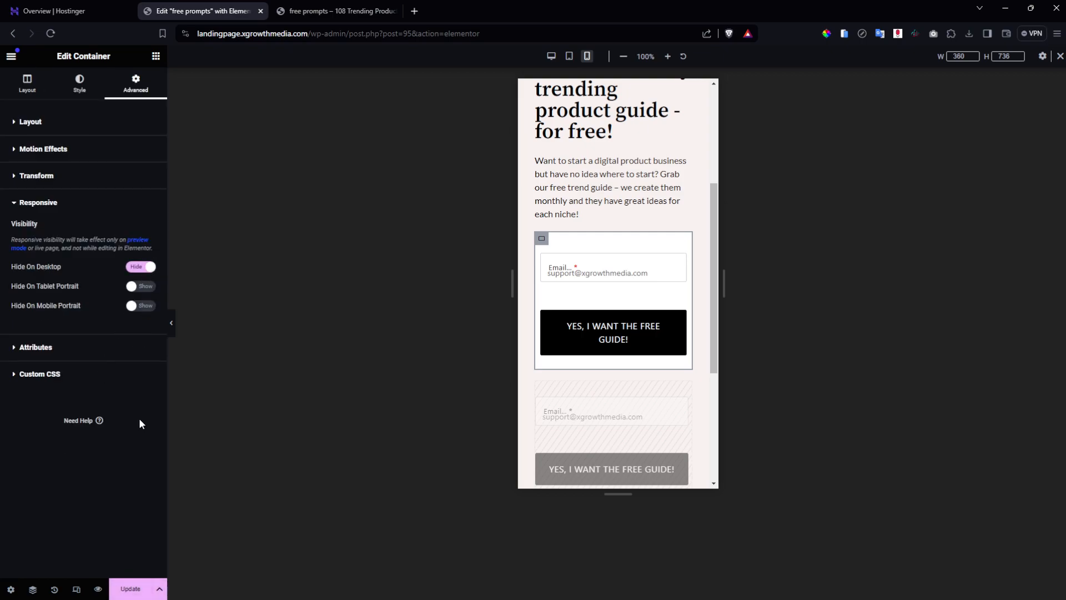
{"action": "left_click", "coordinate": [126, 587]}
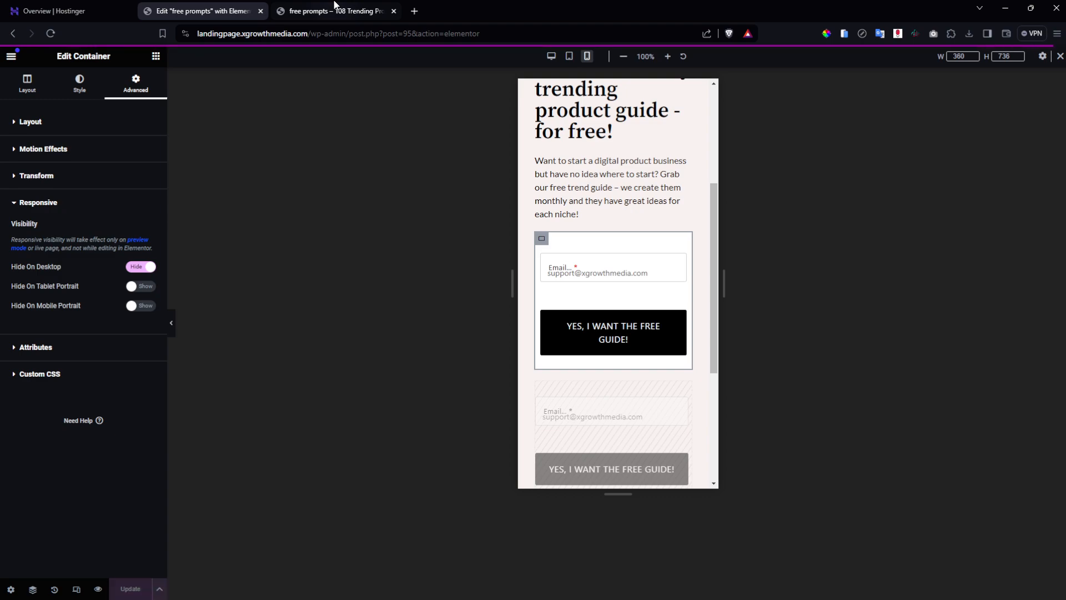
Reload the live page to verify, then exit Elementor to the free prompts step's WordPress editor.
{"action": "left_click", "coordinate": [335, 6]}
{"action": "key", "text": "F5"}
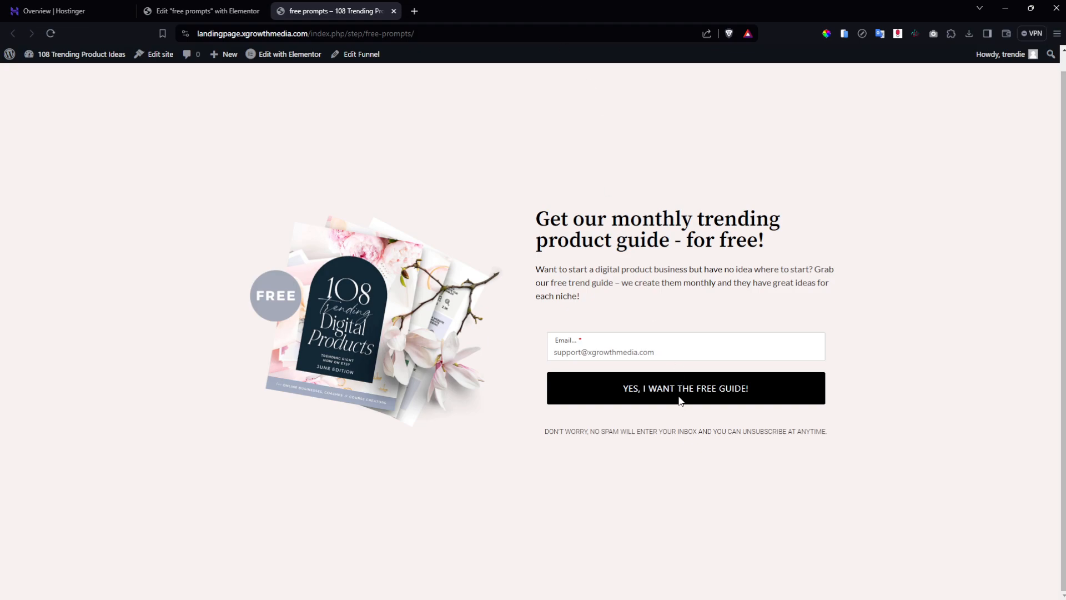
{"action": "left_click", "coordinate": [210, 6]}
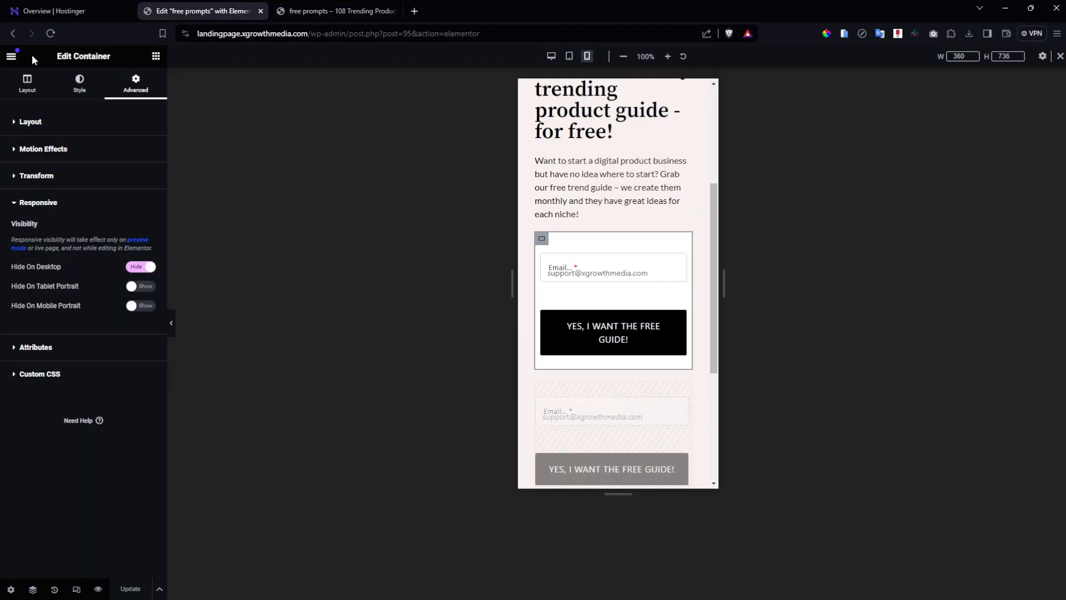
{"action": "left_click", "coordinate": [11, 56]}
{"action": "left_click", "coordinate": [49, 316]}
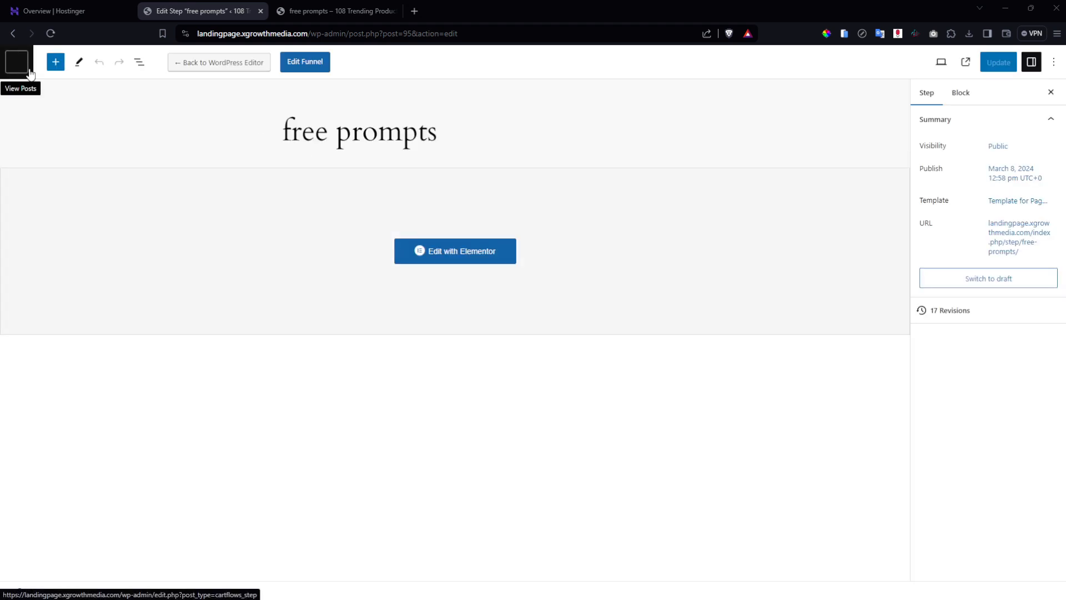
Go back to the 108 prompts funnel and open its Thank You (Woo) step in Elementor.
{"action": "left_click", "coordinate": [295, 63]}
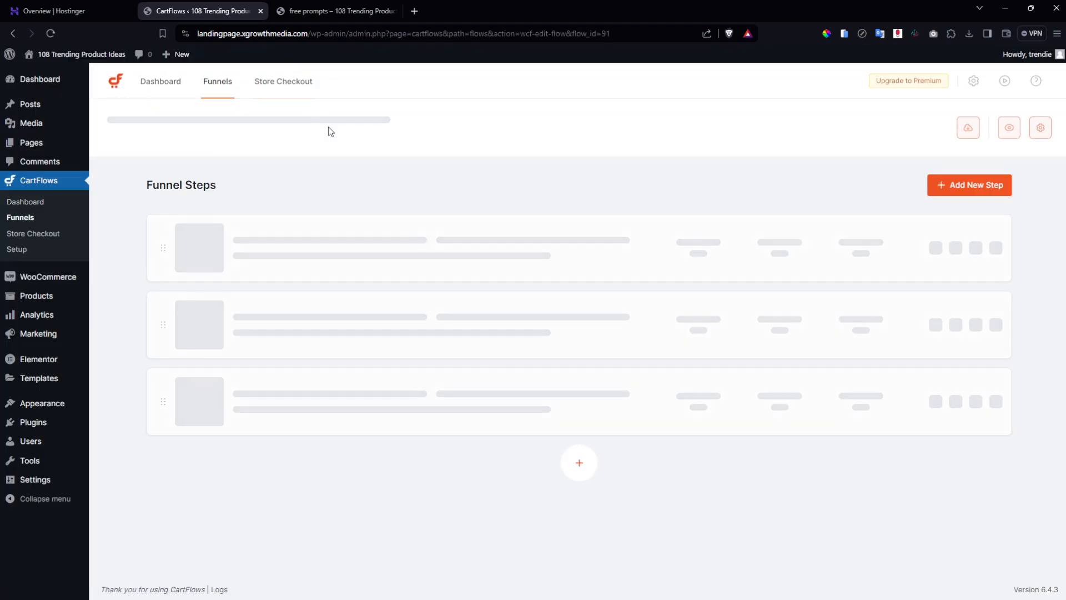
{"action": "left_click", "coordinate": [933, 317]}
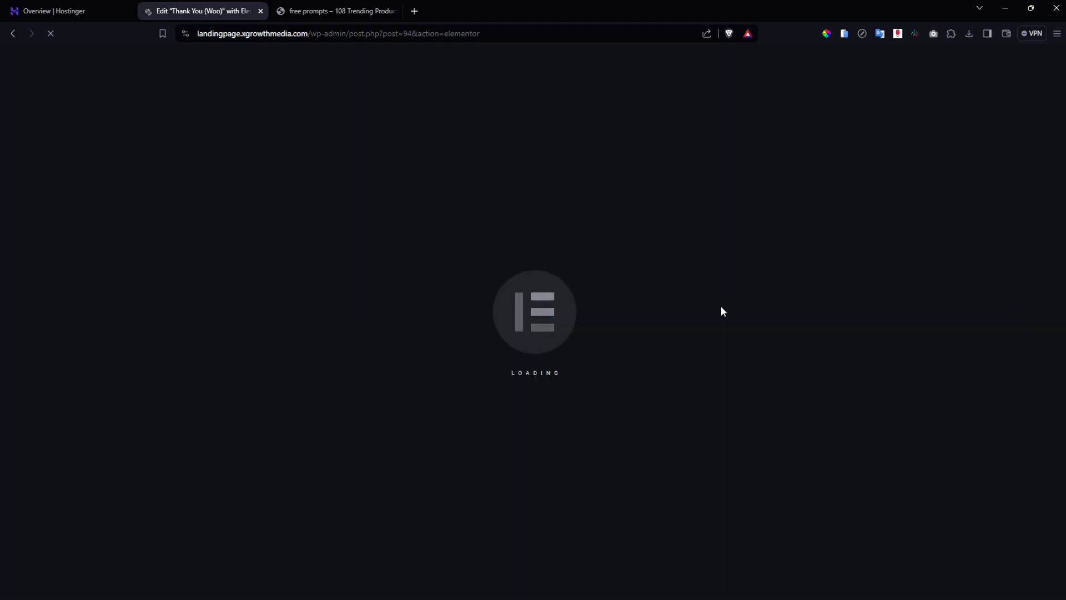
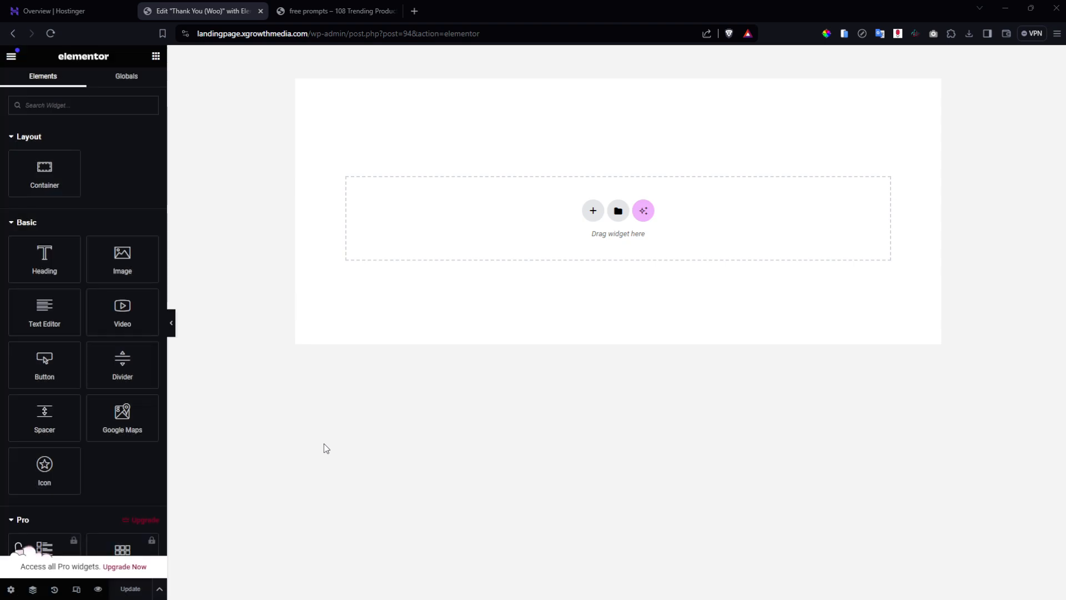
Turn on Hide Title and switch the page template to Page Builder in Page Settings.
{"action": "left_click", "coordinate": [11, 588]}
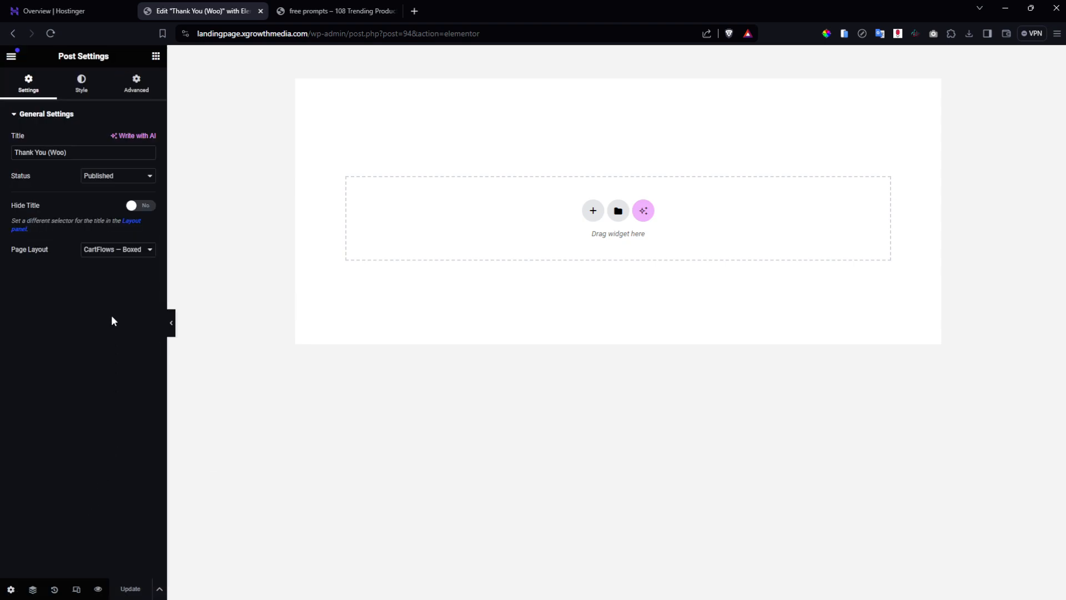
{"action": "left_click", "coordinate": [142, 206]}
{"action": "left_click", "coordinate": [135, 249]}
{"action": "left_click", "coordinate": [130, 279]}
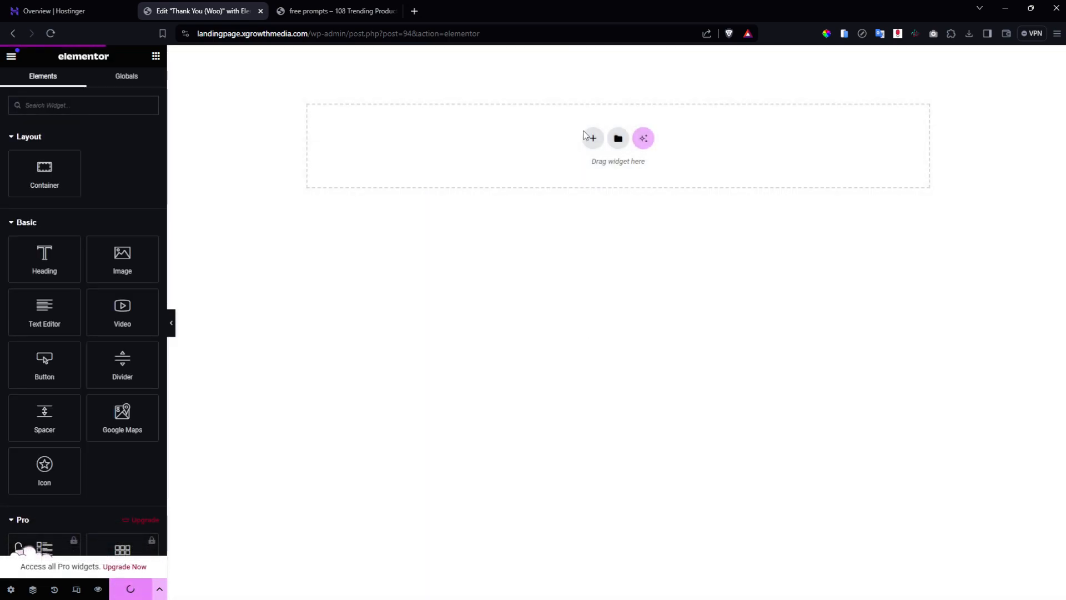
Add a container with 100vh minimum height and centred contents, save, and nest an inner container.
{"action": "left_click", "coordinate": [593, 138]}
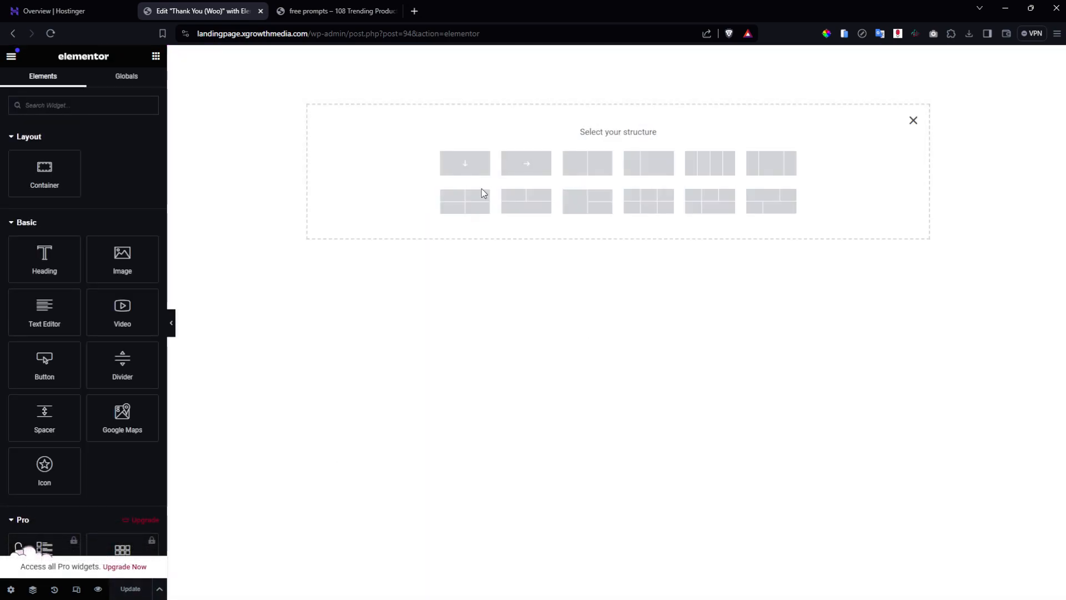
{"action": "left_click", "coordinate": [444, 165]}
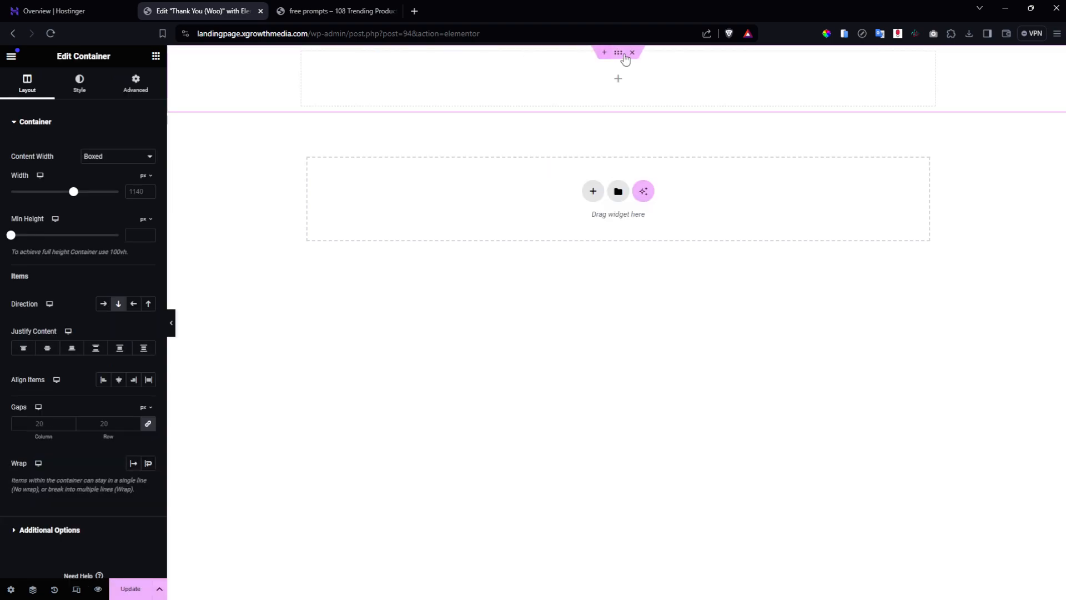
{"action": "mouse_move", "coordinate": [146, 219]}
{"action": "left_click", "coordinate": [142, 268]}
{"action": "left_click", "coordinate": [136, 234]}
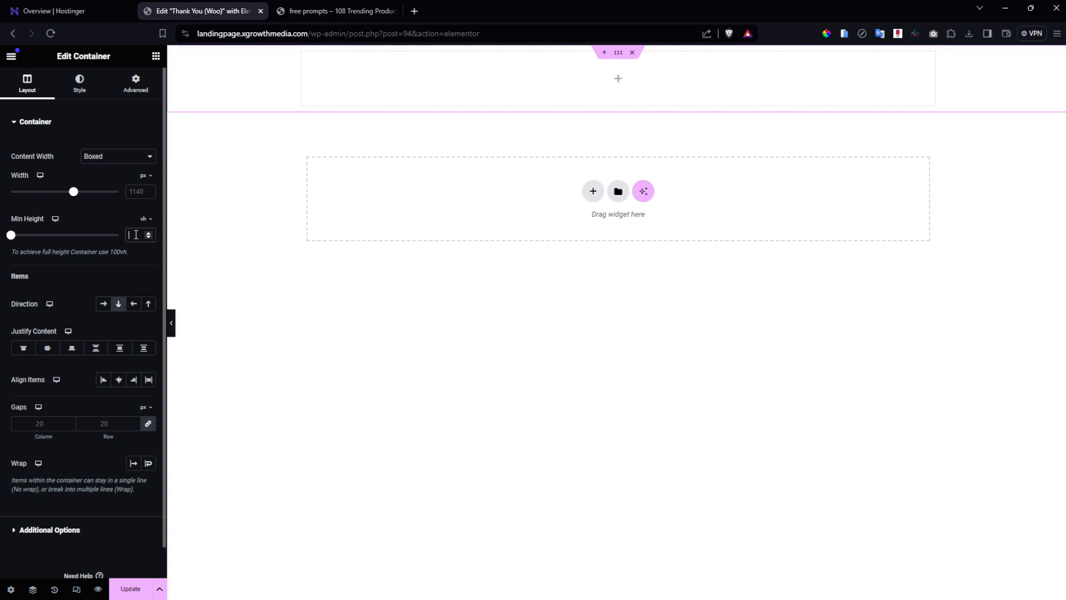
{"action": "type", "text": "100"}
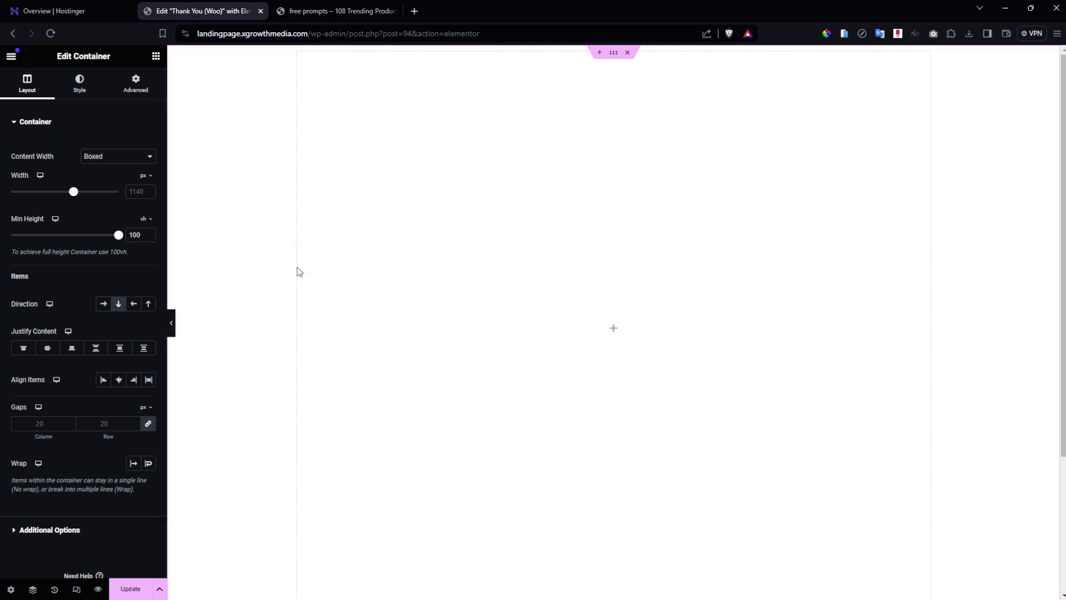
{"action": "left_click", "coordinate": [47, 348]}
{"action": "left_click", "coordinate": [119, 380]}
{"action": "left_click", "coordinate": [131, 589]}
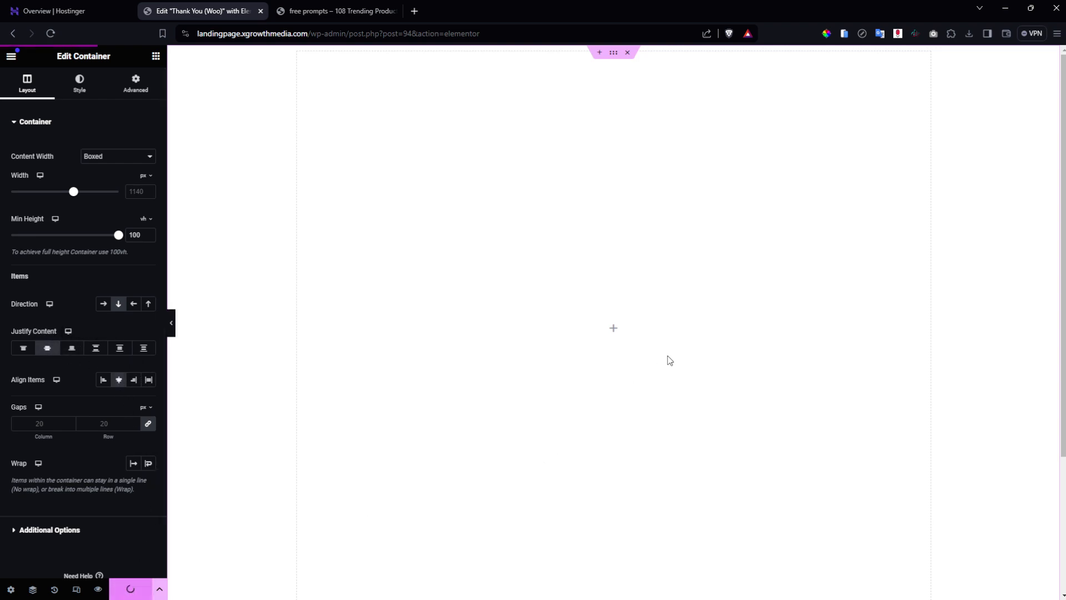
{"action": "left_click", "coordinate": [155, 56]}
{"action": "left_click_drag", "start_coordinate": [40, 195], "coordinate": [652, 357]}
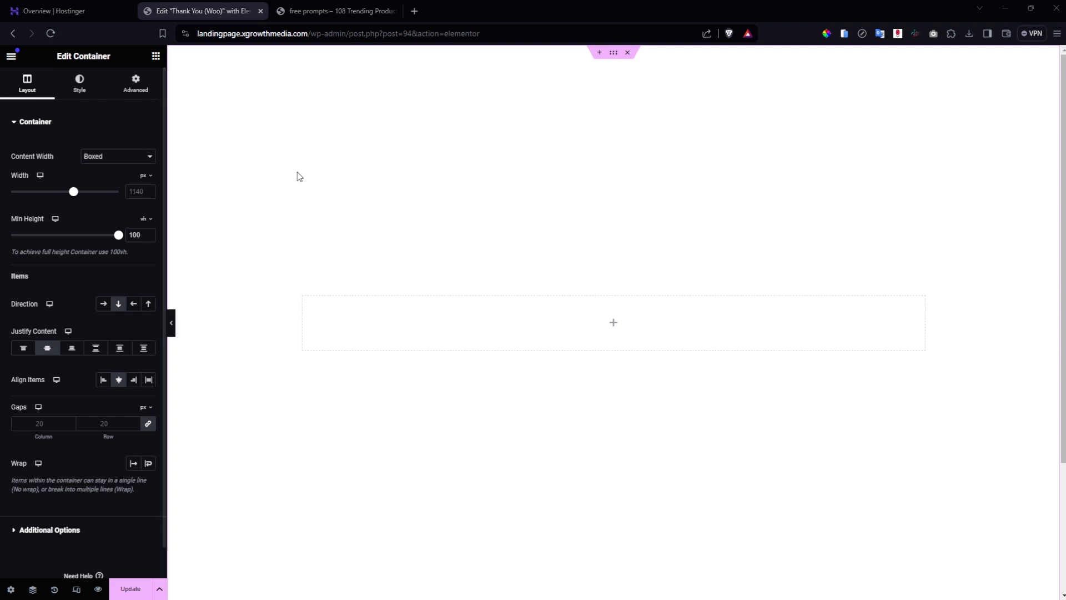
Give the section a classic #F7F2EF background and save it as global colour 'cream'.
{"action": "left_click", "coordinate": [80, 83]}
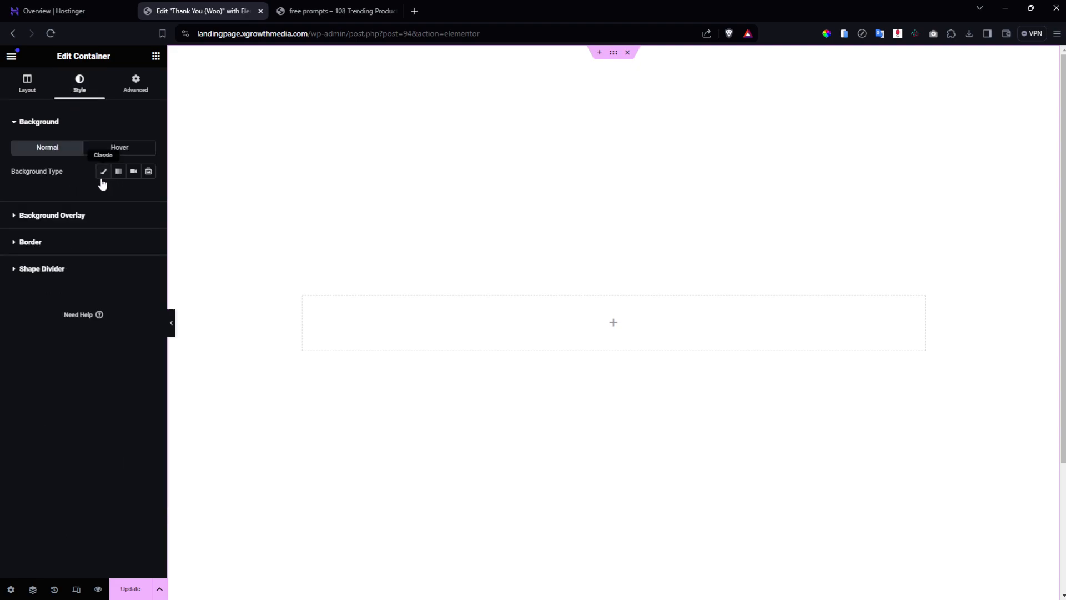
{"action": "left_click", "coordinate": [103, 171]}
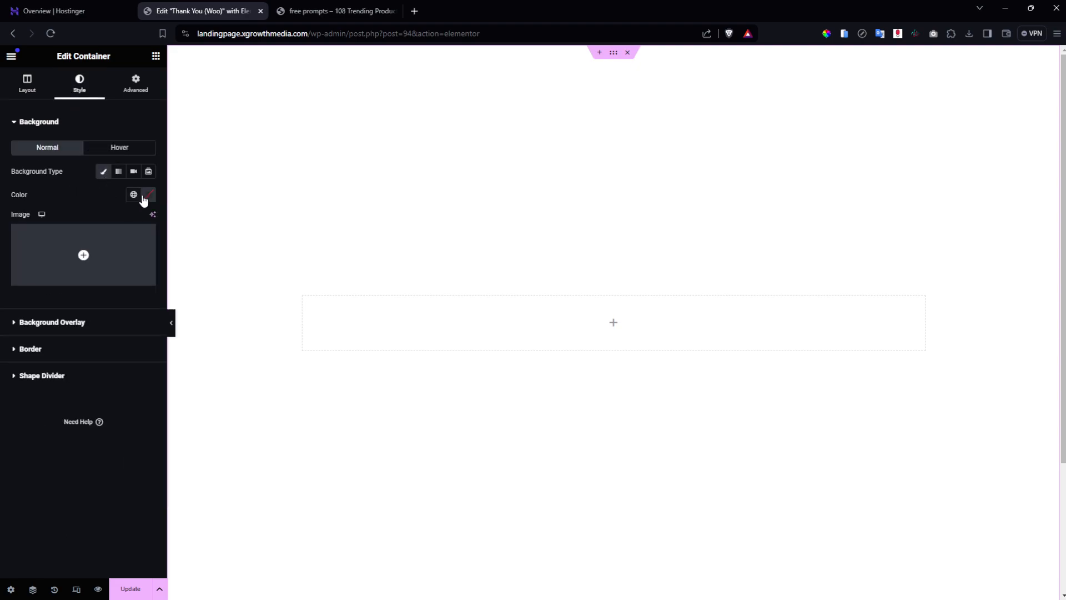
{"action": "left_click", "coordinate": [145, 197]}
{"action": "left_click", "coordinate": [151, 306]}
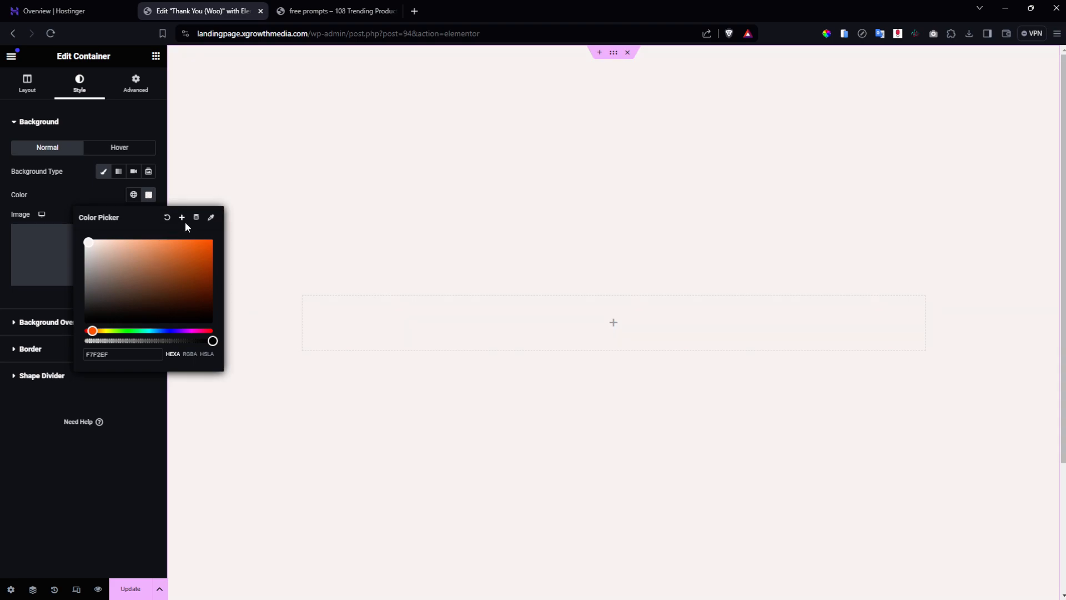
{"action": "left_click", "coordinate": [182, 217]}
{"action": "key", "text": "ctrl+a"}
{"action": "type", "text": "c"}
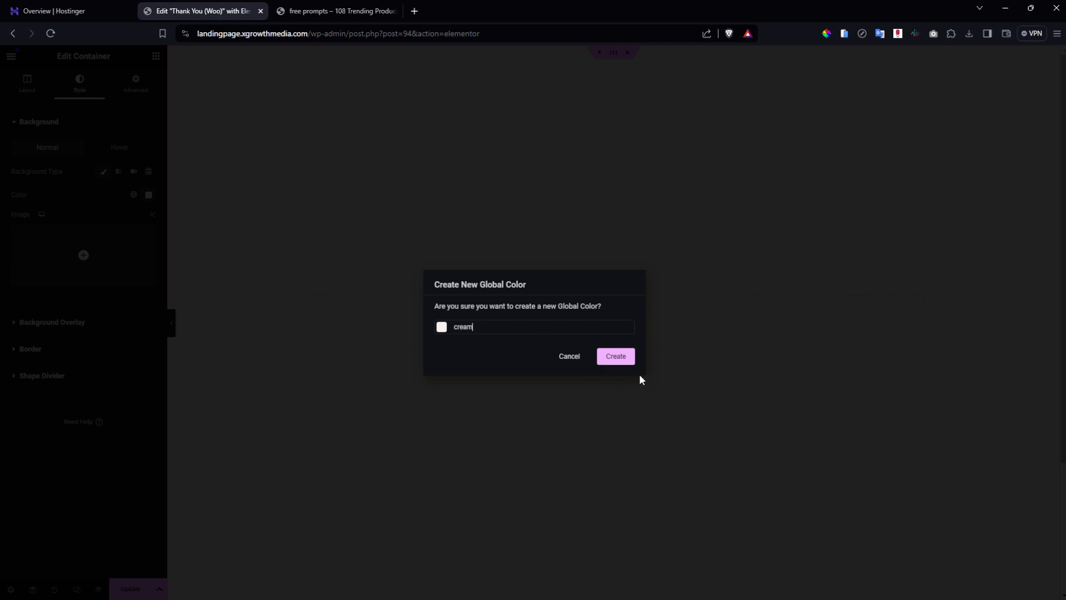
{"action": "left_click", "coordinate": [631, 361]}
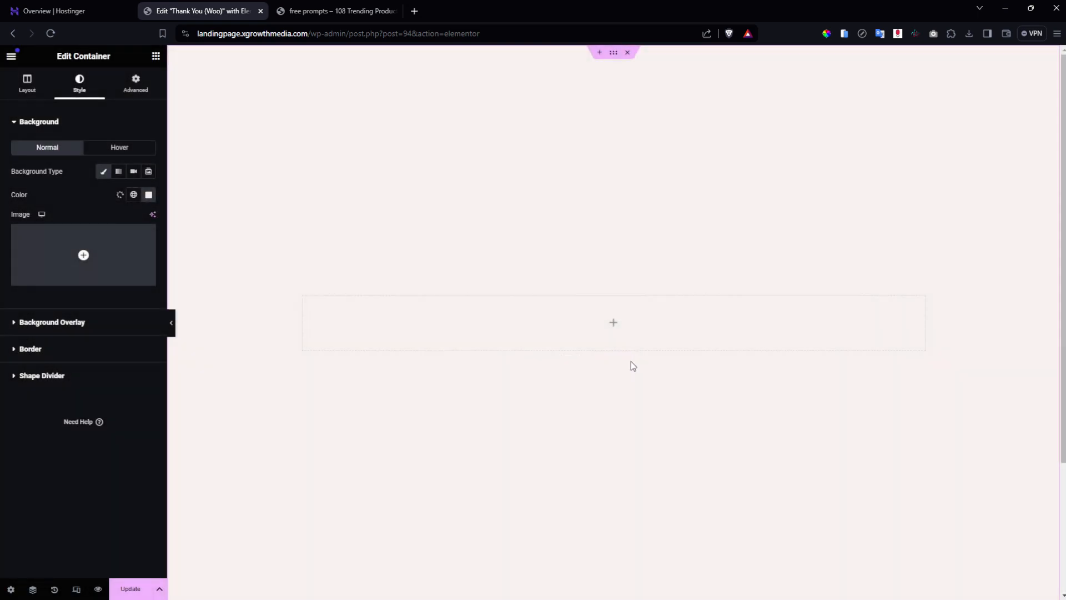
{"action": "left_click", "coordinate": [612, 326]}
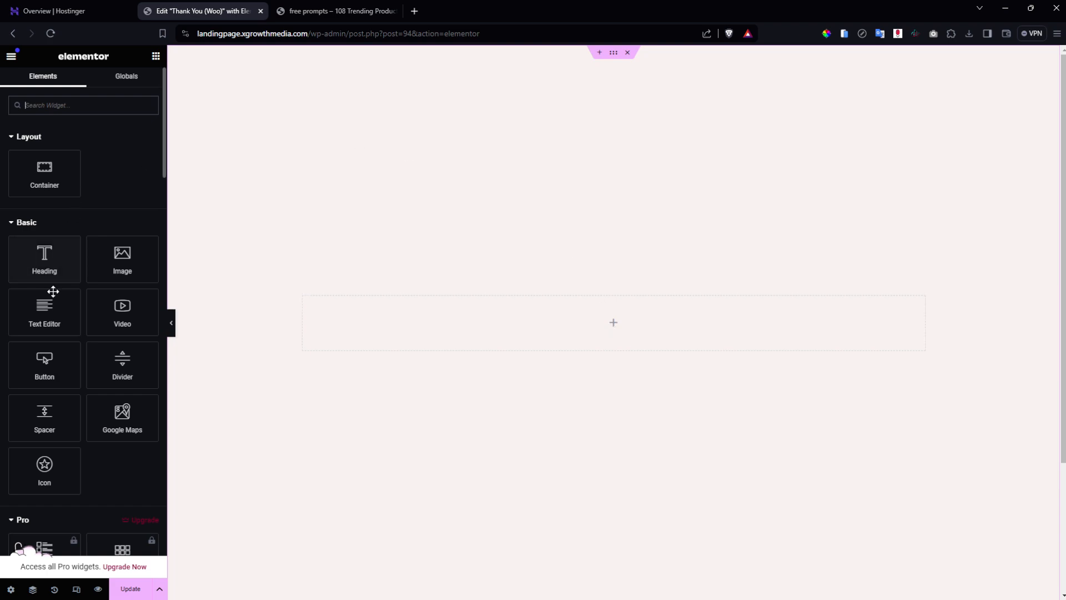
Add a centre-aligned heading in the Dark global colour, with an empty container beneath it.
{"action": "left_click_drag", "start_coordinate": [56, 268], "coordinate": [572, 338]}
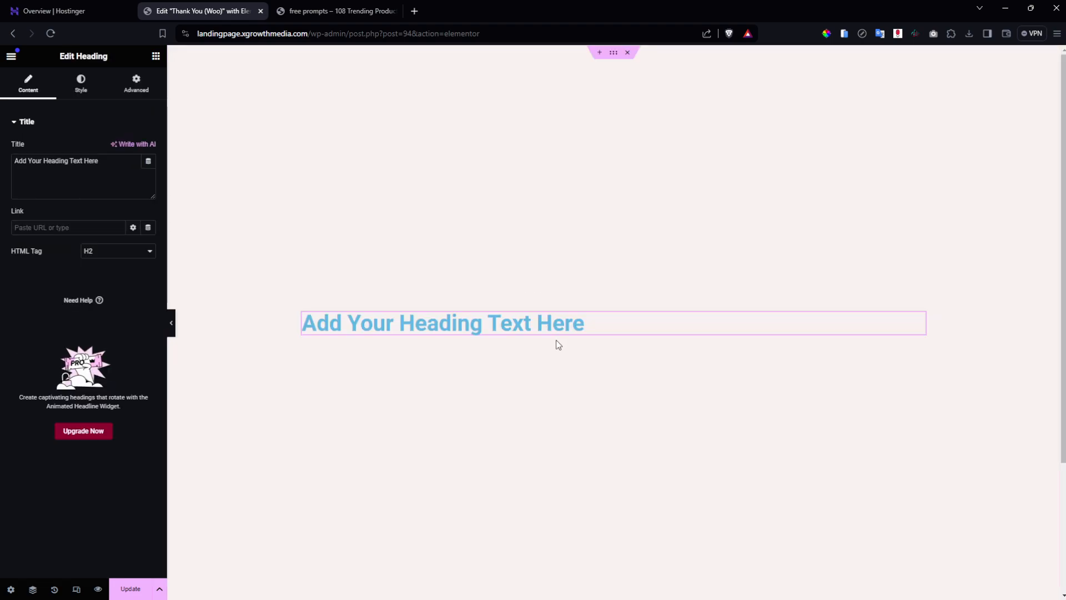
{"action": "left_click", "coordinate": [82, 83]}
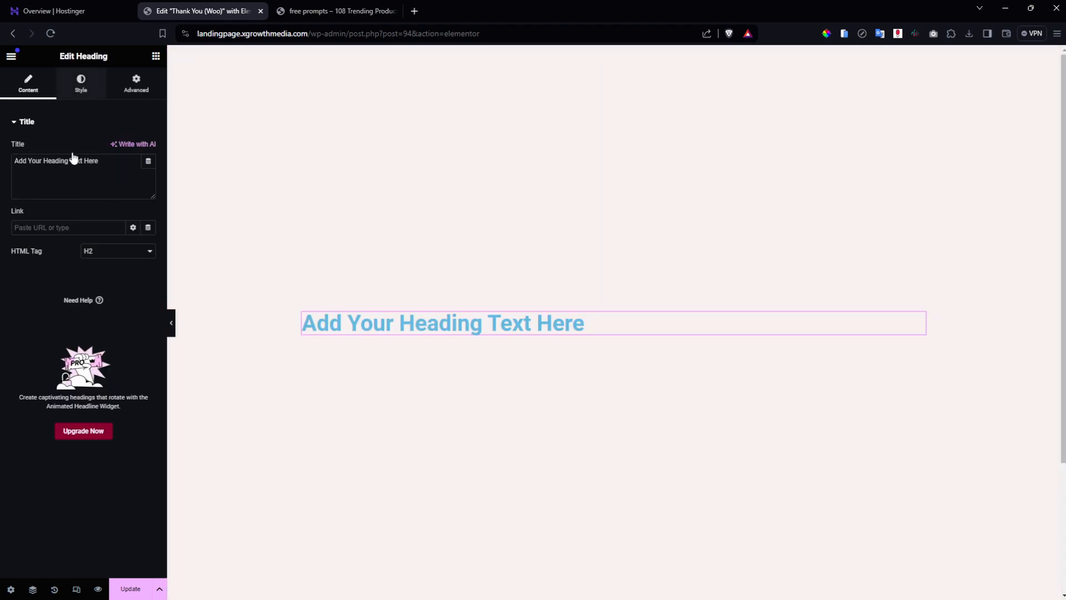
{"action": "left_click", "coordinate": [118, 148]}
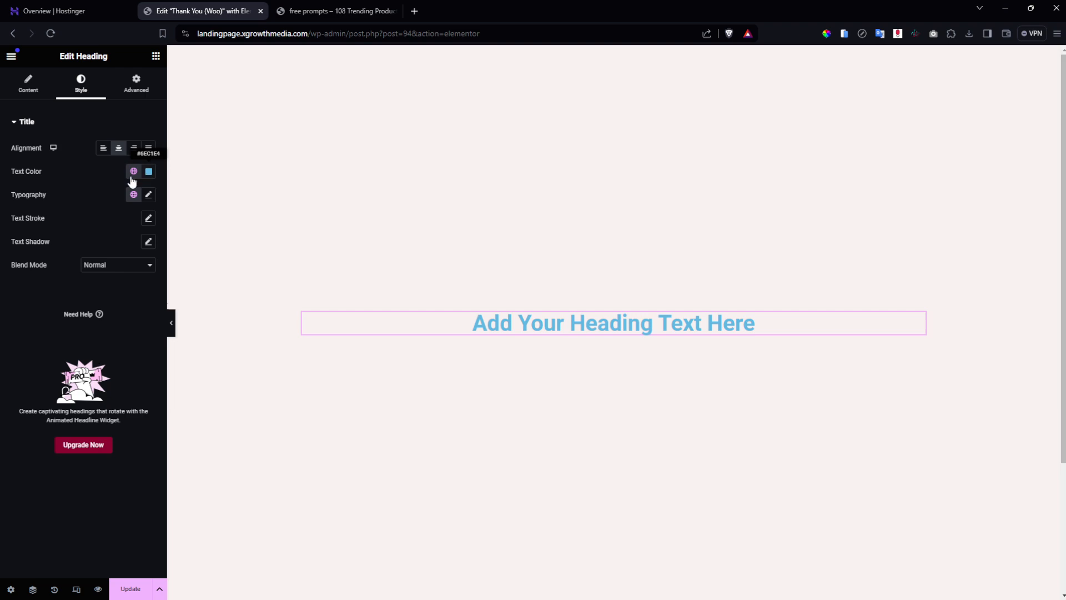
{"action": "left_click", "coordinate": [133, 171]}
{"action": "left_click", "coordinate": [95, 311]}
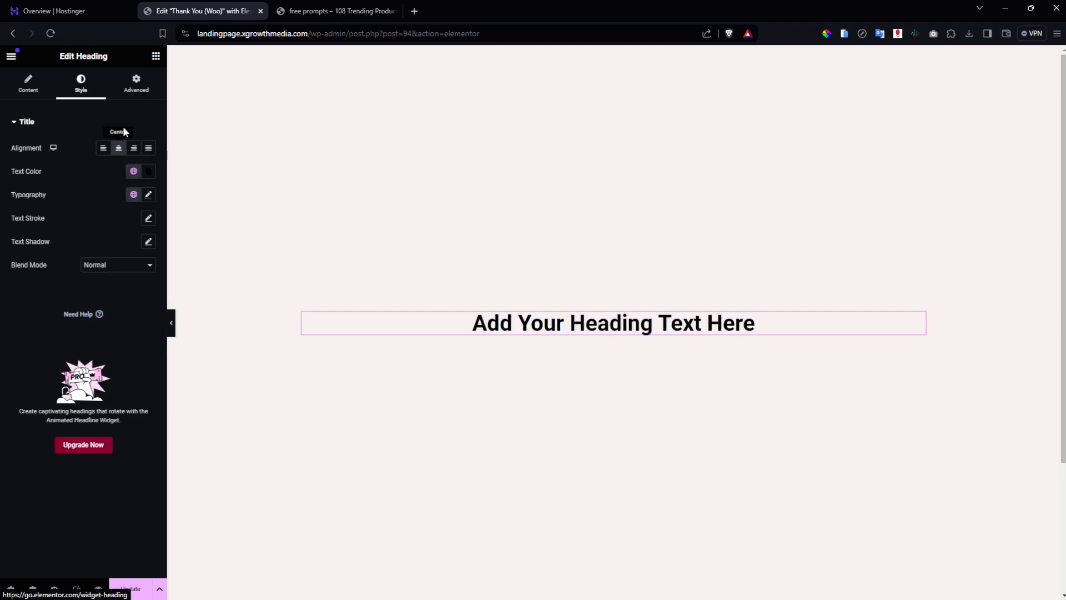
{"action": "left_click", "coordinate": [42, 88]}
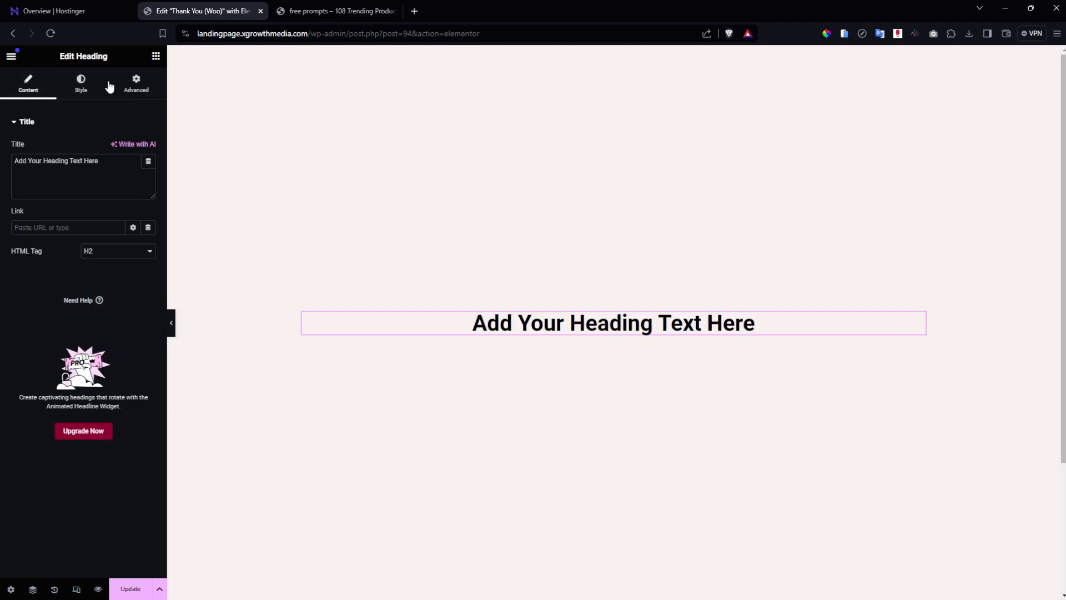
{"action": "left_click", "coordinate": [156, 56]}
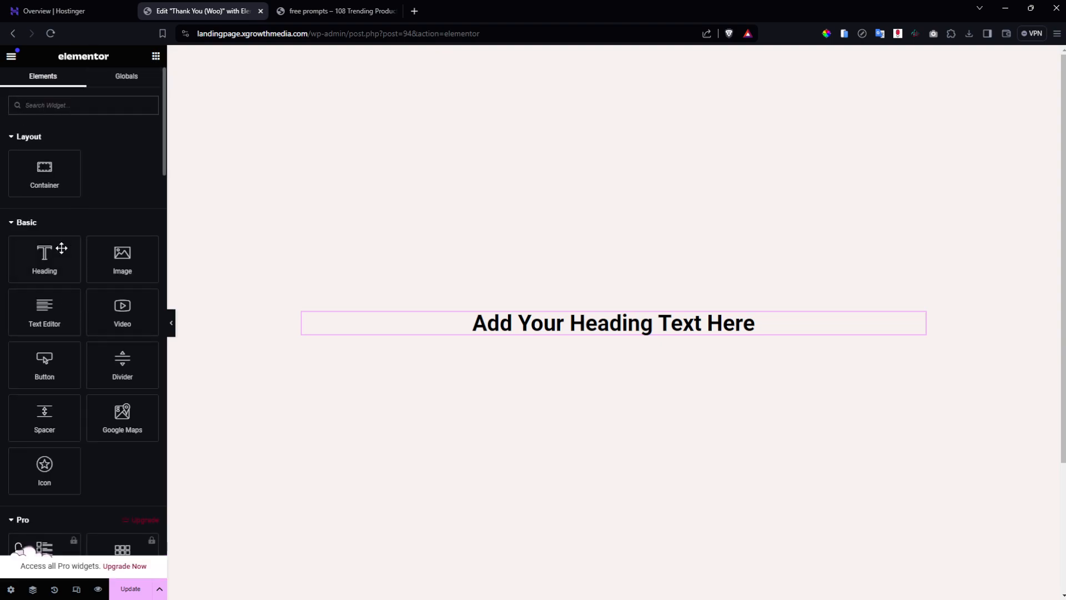
{"action": "left_click_drag", "start_coordinate": [57, 194], "coordinate": [613, 337]}
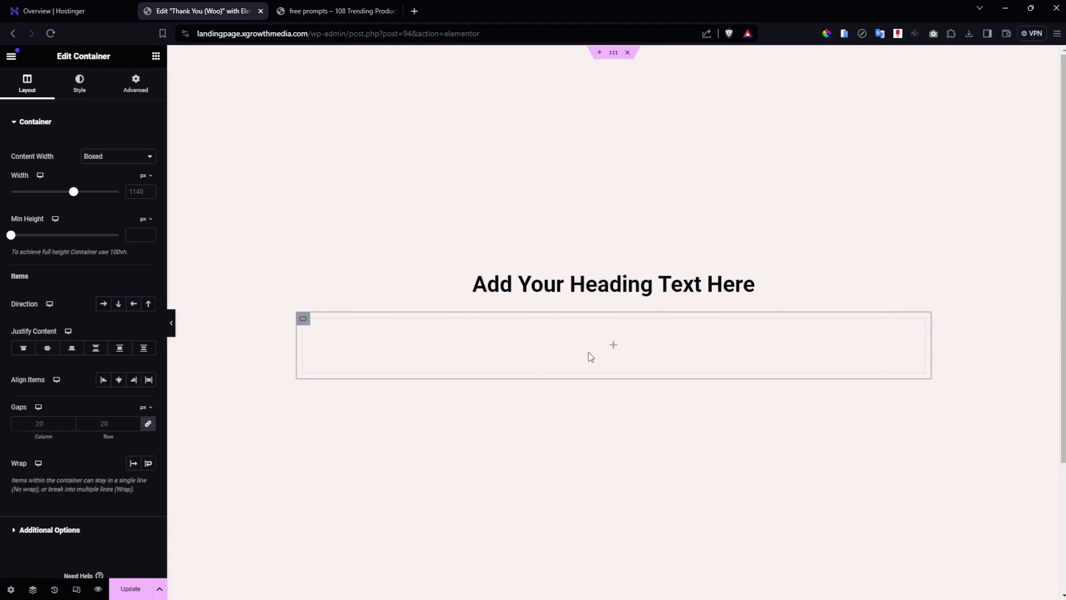
Nest a container, duplicate it, and set the parent direction to Row for two columns.
{"action": "left_click", "coordinate": [613, 345]}
{"action": "left_click_drag", "start_coordinate": [27, 183], "coordinate": [325, 333]}
{"action": "right_click", "coordinate": [309, 318]}
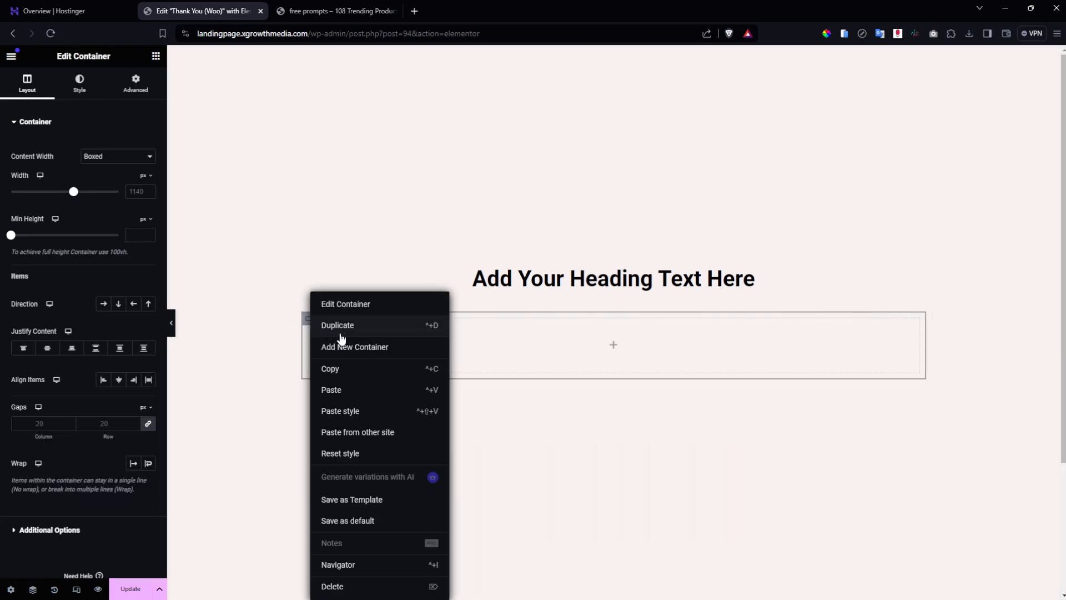
{"action": "left_click", "coordinate": [341, 331]}
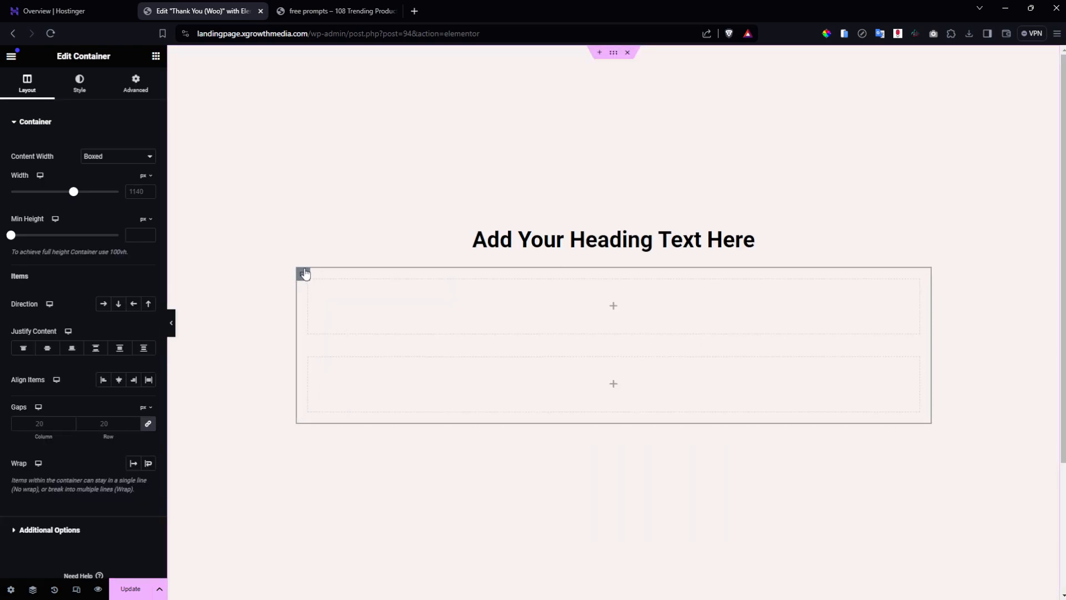
{"action": "left_click", "coordinate": [103, 304]}
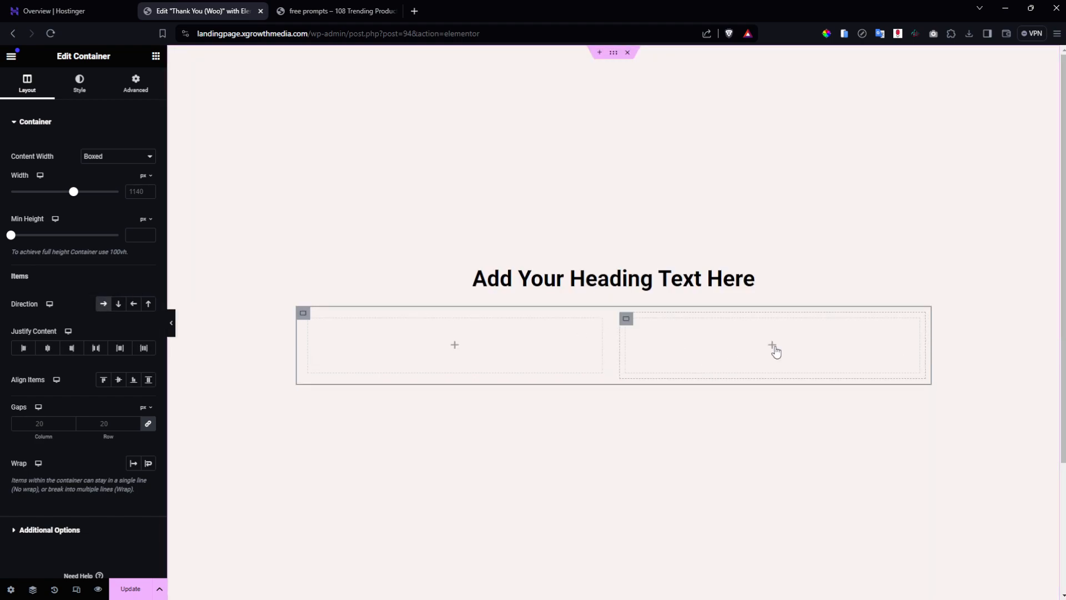
Place the device-mockup image from the Media Library in the left column at Full resolution.
{"action": "left_click", "coordinate": [455, 344]}
{"action": "left_click_drag", "start_coordinate": [122, 259], "coordinate": [541, 349]}
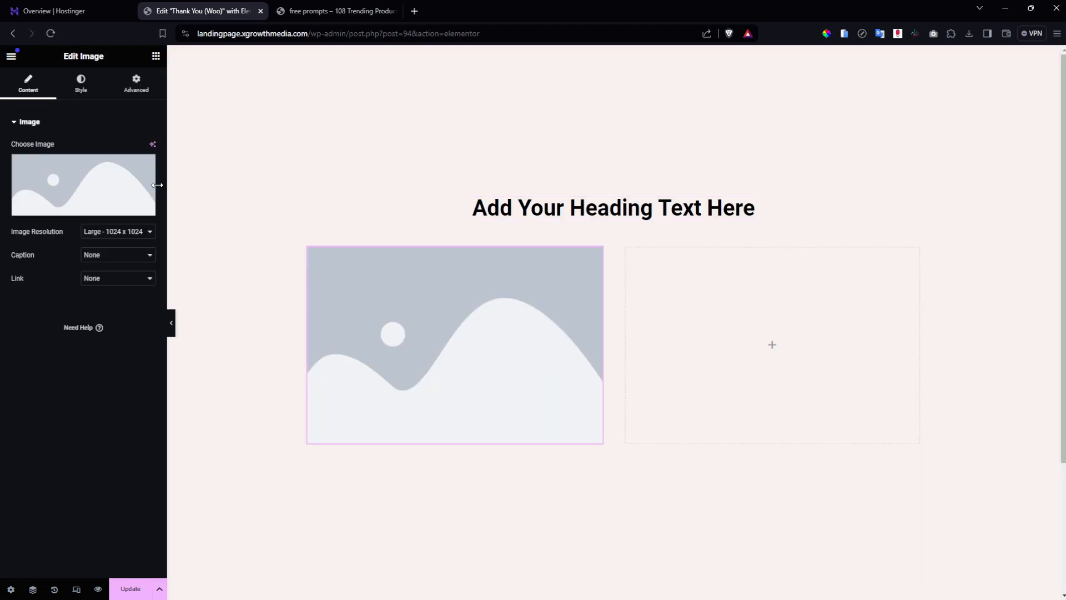
{"action": "left_click", "coordinate": [132, 193]}
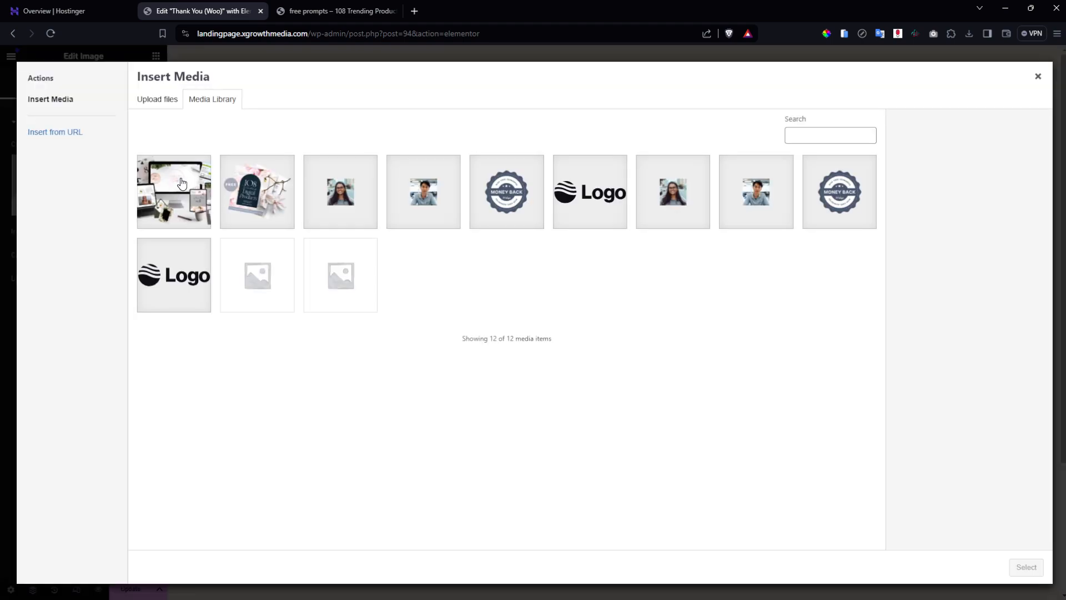
{"action": "left_click", "coordinate": [172, 182]}
{"action": "left_click", "coordinate": [1026, 567]}
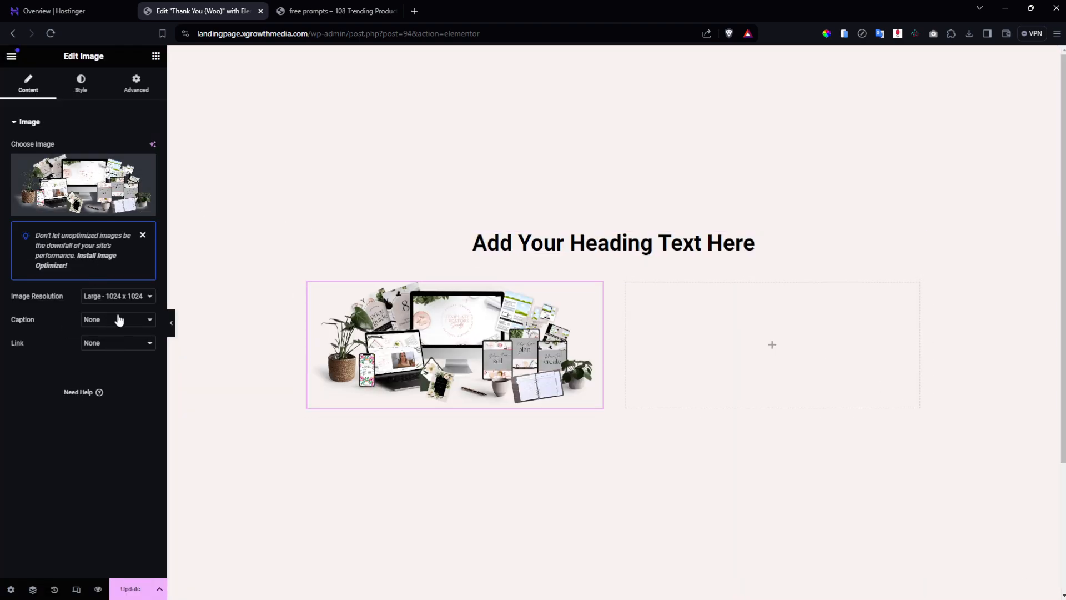
{"action": "left_click", "coordinate": [130, 298]}
{"action": "left_click", "coordinate": [116, 384]}
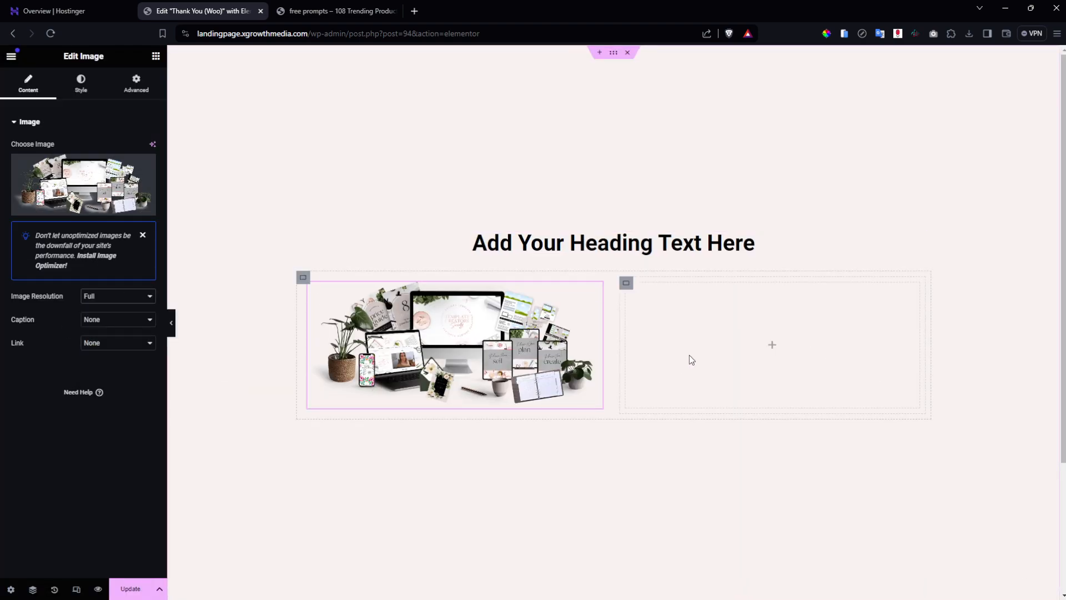
{"action": "left_click", "coordinate": [774, 346]}
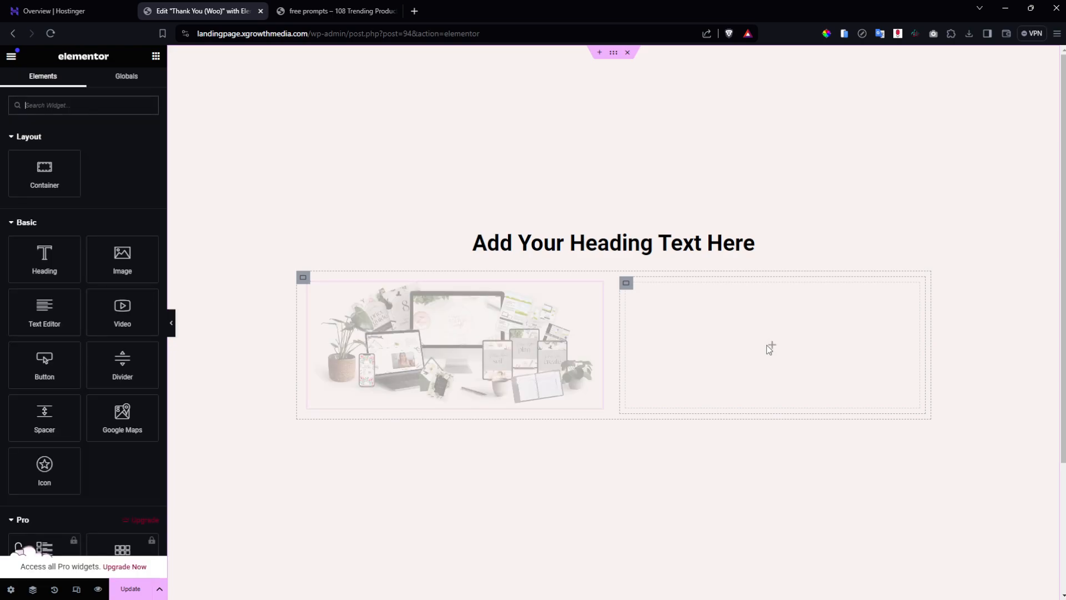
Add a global-Black heading, a Text Editor paragraph and a button to the right column.
{"action": "left_click_drag", "start_coordinate": [69, 257], "coordinate": [694, 333]}
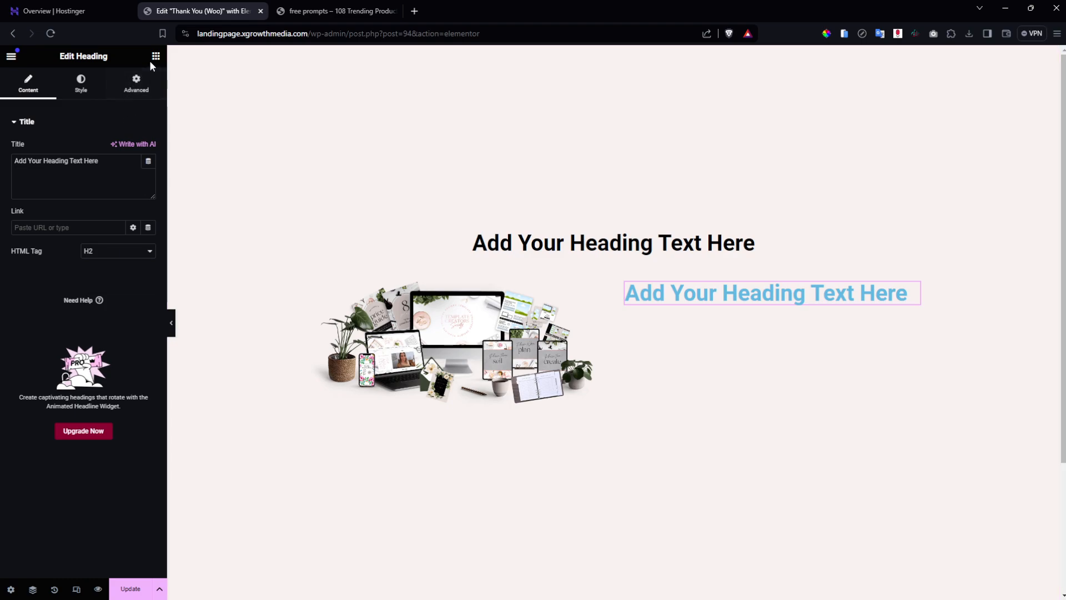
{"action": "left_click", "coordinate": [81, 84]}
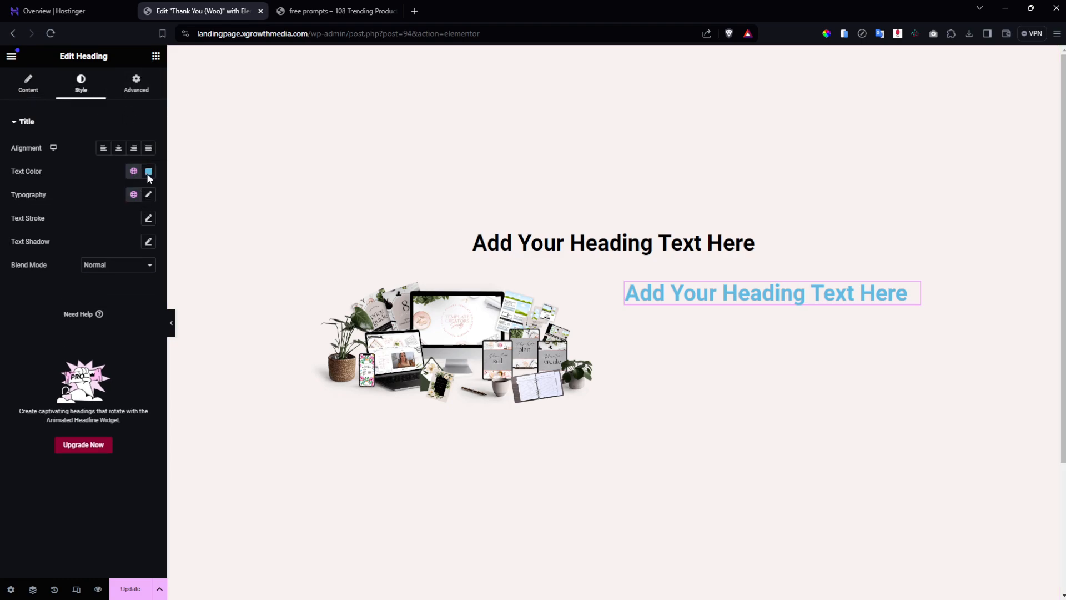
{"action": "left_click", "coordinate": [133, 173]}
{"action": "left_click", "coordinate": [109, 312]}
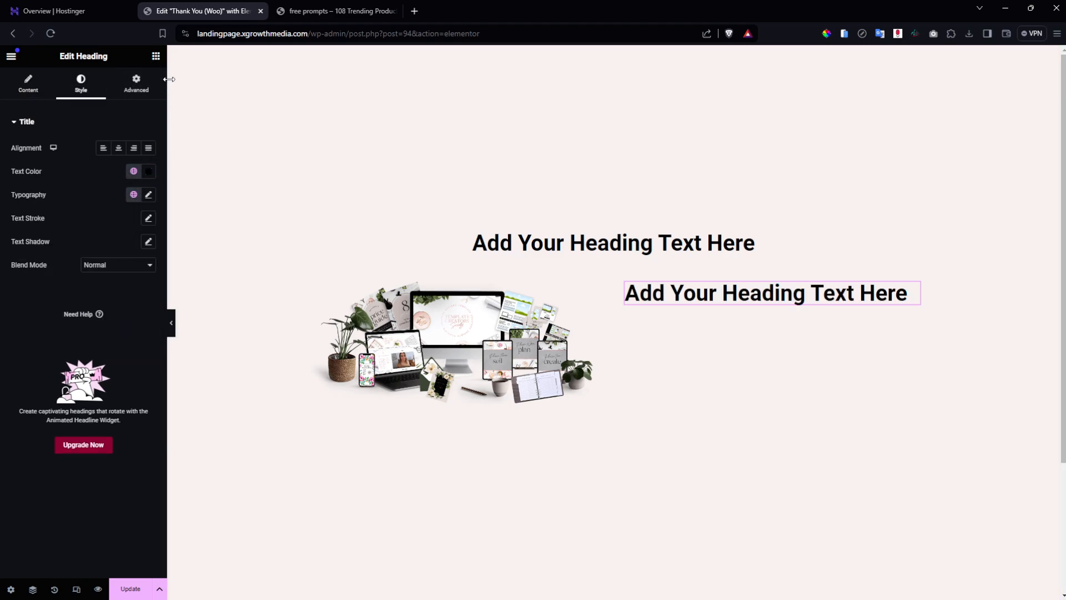
{"action": "left_click", "coordinate": [156, 56]}
{"action": "left_click_drag", "start_coordinate": [44, 311], "coordinate": [696, 300]}
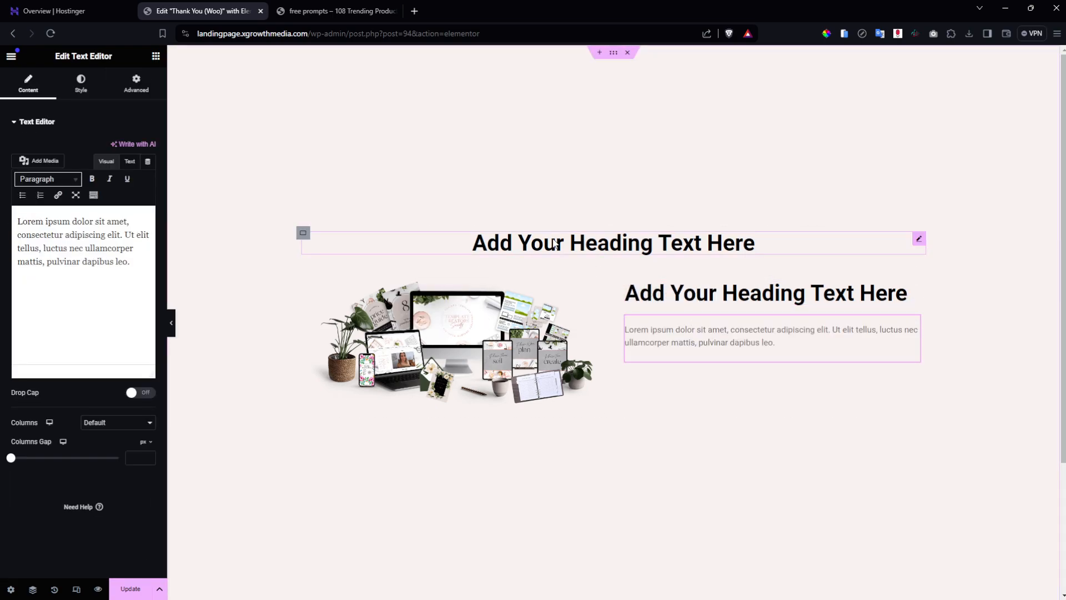
{"action": "left_click", "coordinate": [156, 56]}
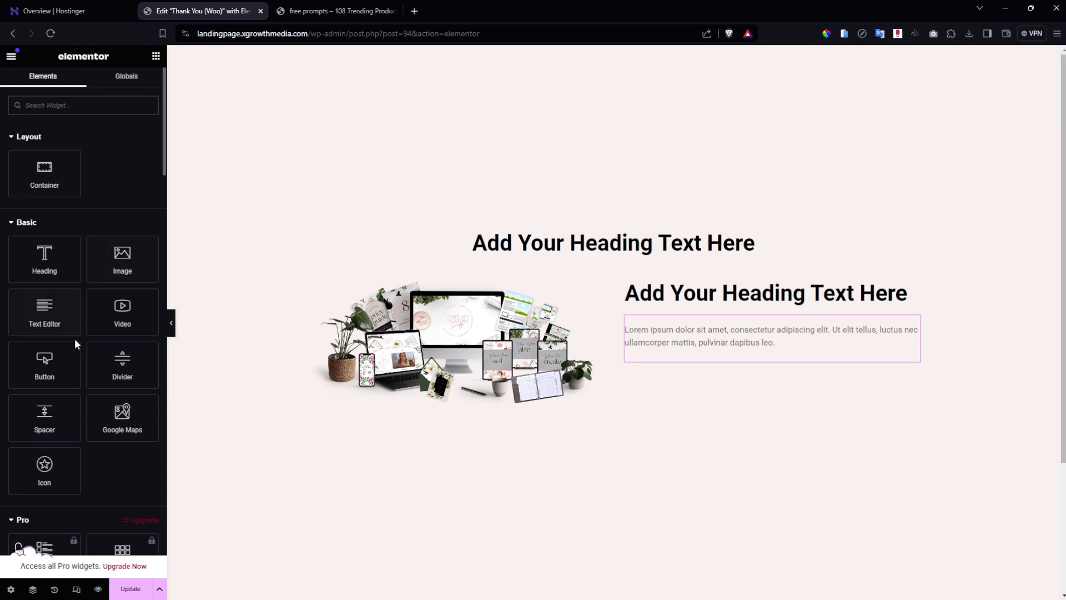
{"action": "left_click_drag", "start_coordinate": [94, 362], "coordinate": [806, 359]}
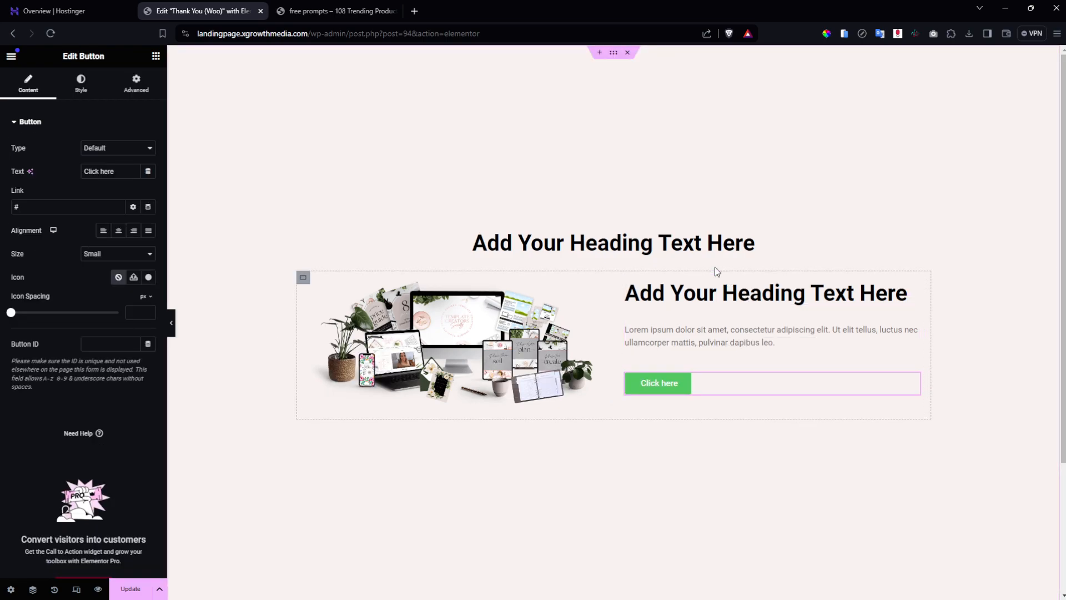
Give the two-column box a #FFFFFF background saved as global colour 'white'.
{"action": "left_click", "coordinate": [303, 277]}
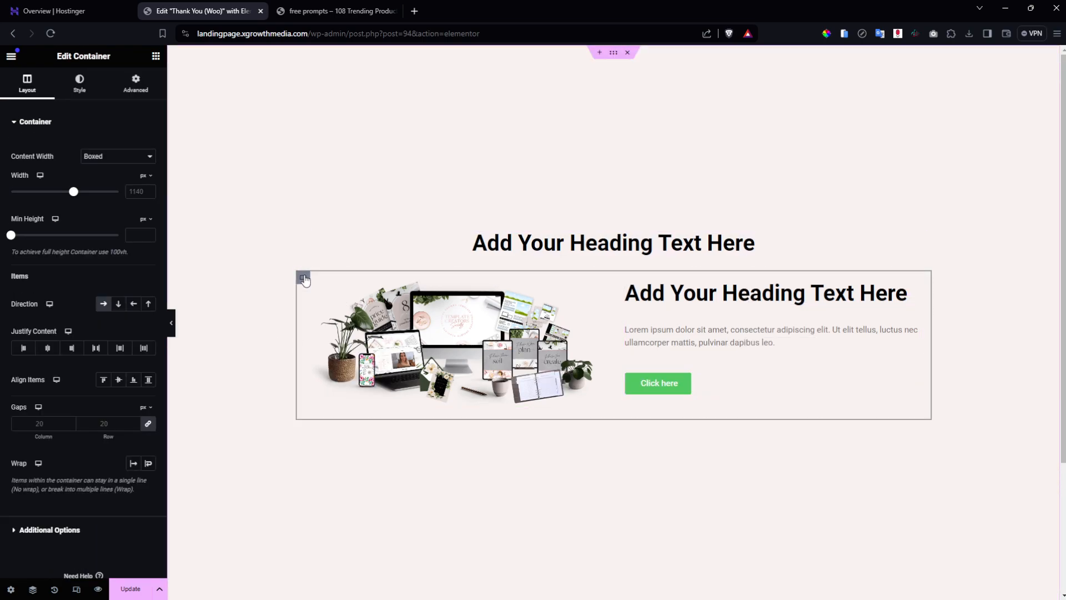
{"action": "left_click", "coordinate": [76, 84]}
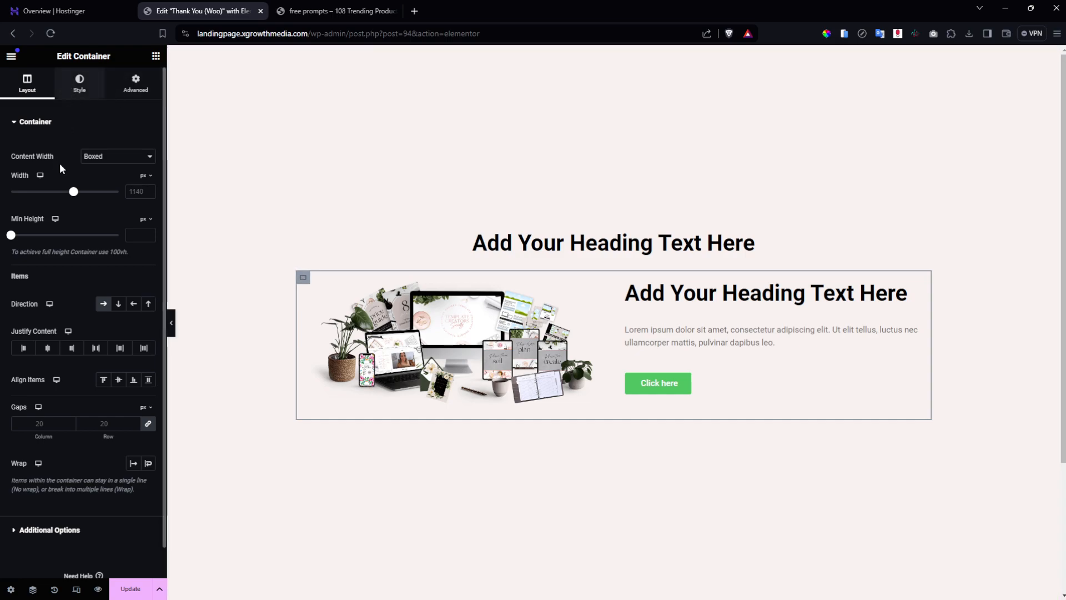
{"action": "left_click", "coordinate": [103, 172]}
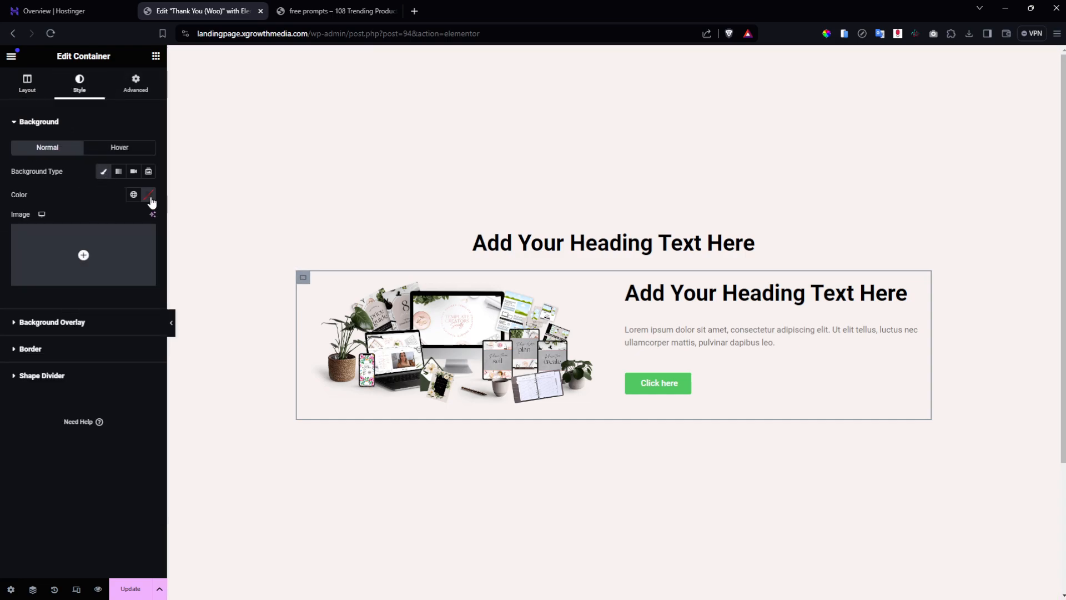
{"action": "left_click", "coordinate": [148, 195]}
{"action": "type", "text": "#D5ADAD"}
{"action": "left_click", "coordinate": [84, 240]}
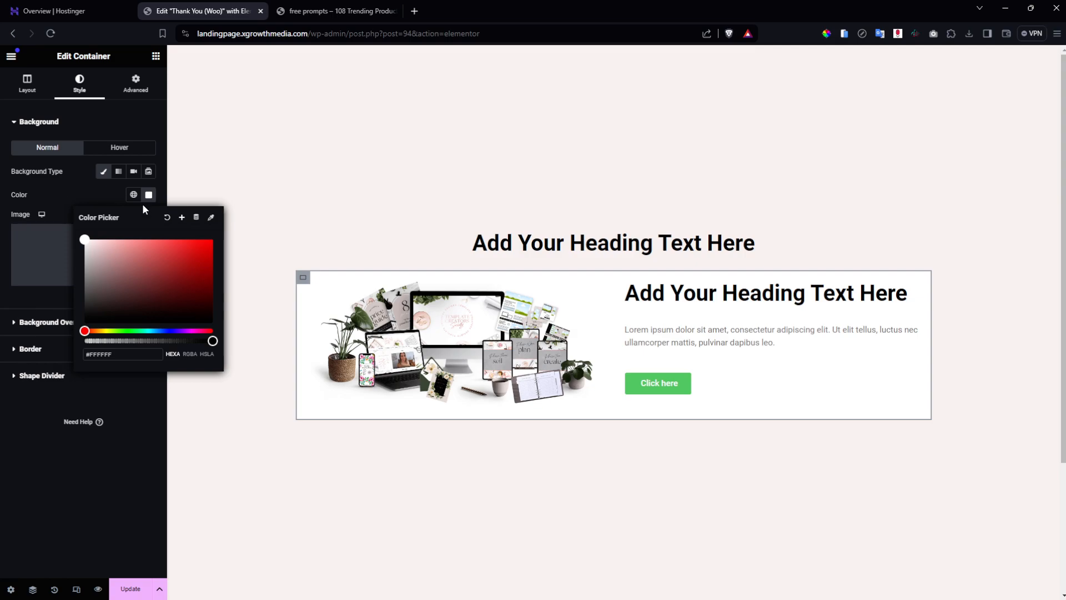
{"action": "left_click", "coordinate": [181, 218]}
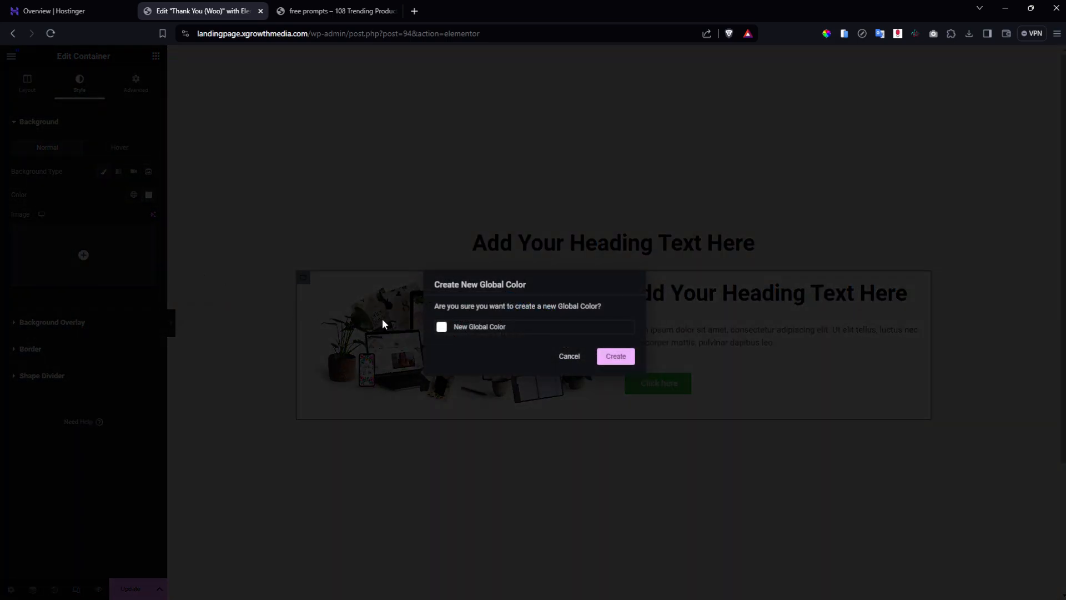
{"action": "key", "text": "ctrl+a"}
{"action": "type", "text": "white"}
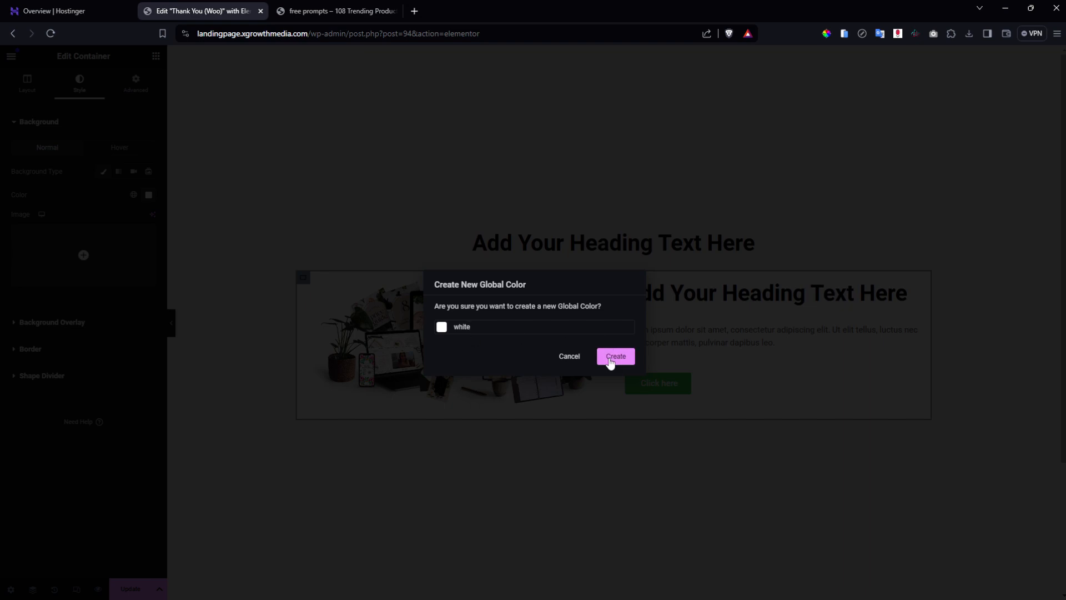
{"action": "left_click", "coordinate": [610, 358]}
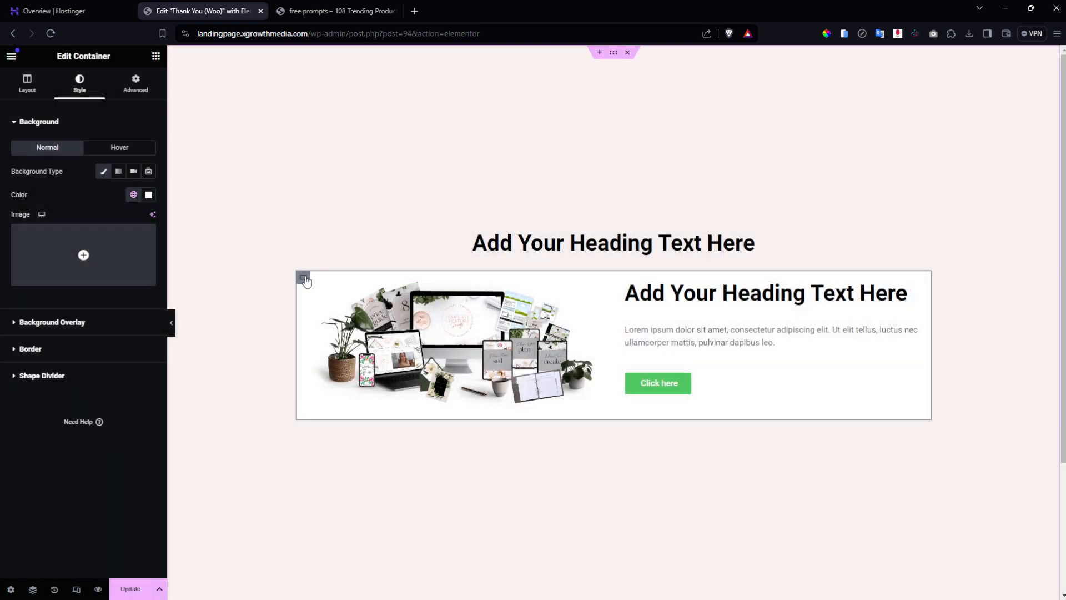
Centre the box's contents, add 50 px padding on every side, and save the page.
{"action": "left_click", "coordinate": [134, 84]}
{"action": "left_click", "coordinate": [27, 85]}
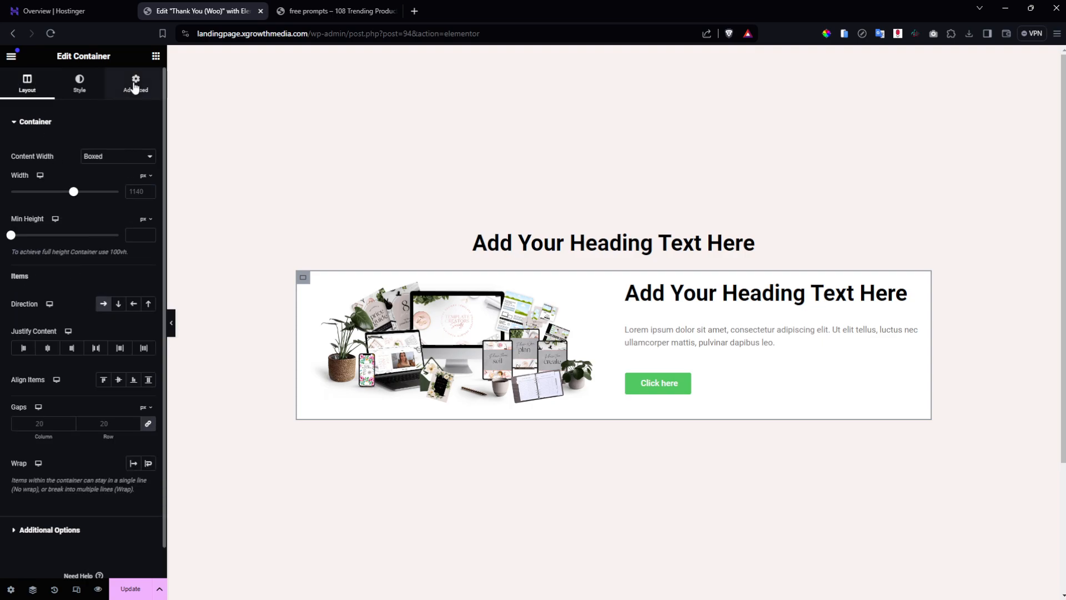
{"action": "left_click", "coordinate": [119, 382]}
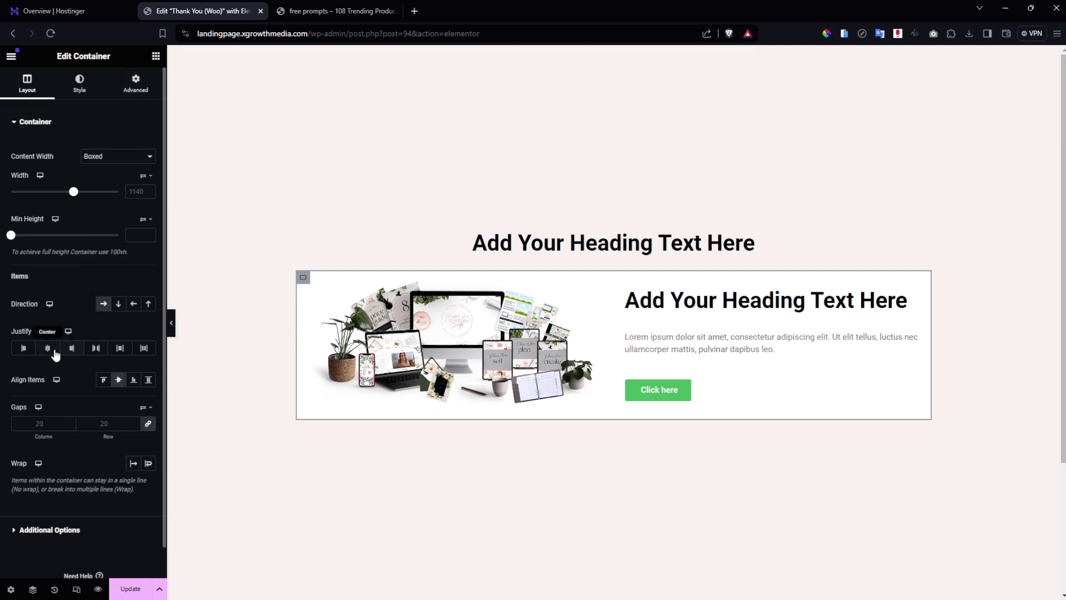
{"action": "left_click", "coordinate": [44, 349]}
{"action": "left_click", "coordinate": [136, 83]}
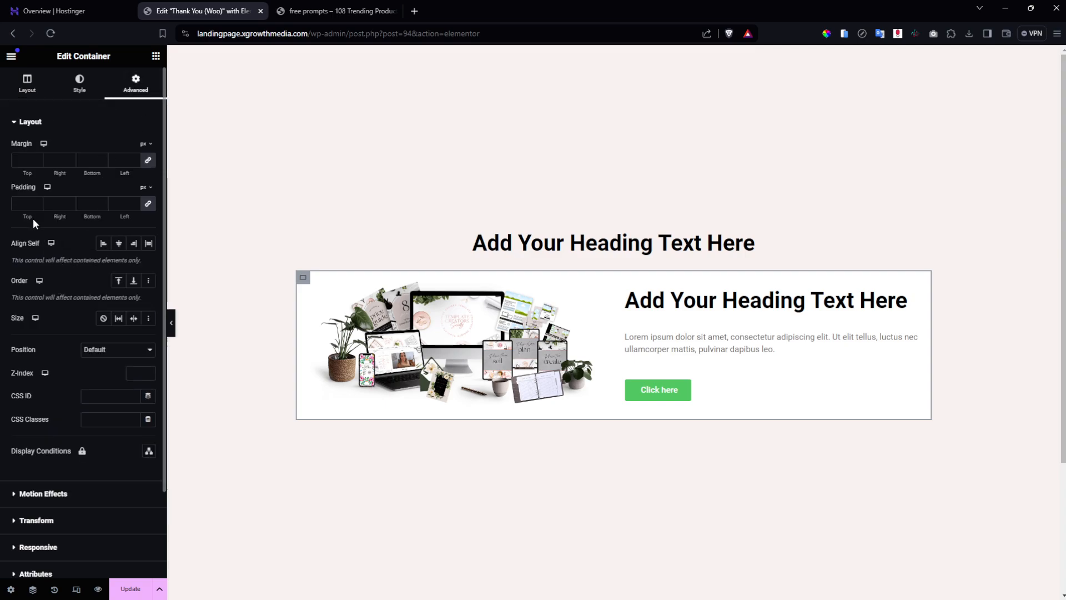
{"action": "left_click", "coordinate": [26, 203]}
{"action": "type", "text": "20"}
{"action": "key", "text": "BackSpace"}
{"action": "key", "text": "BackSpace"}
{"action": "type", "text": "50"}
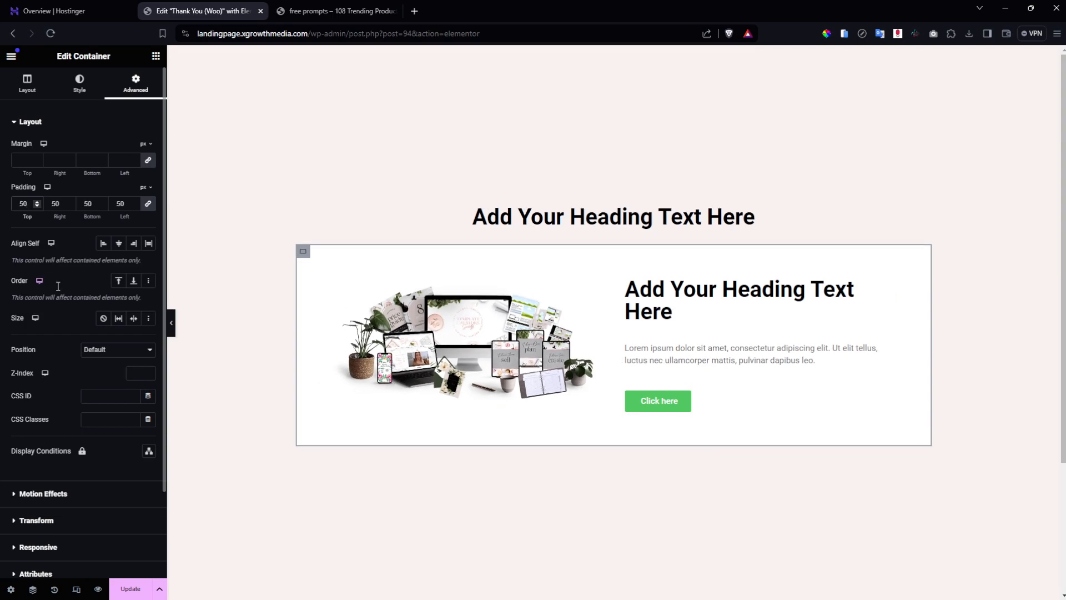
{"action": "left_click", "coordinate": [131, 589]}
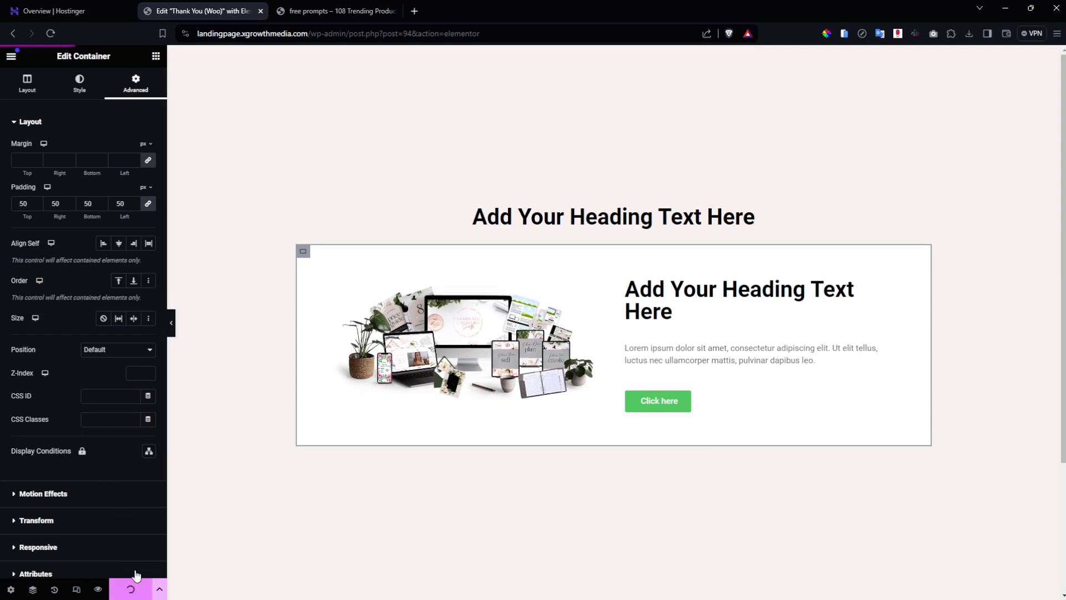
{"action": "left_click", "coordinate": [720, 217]}
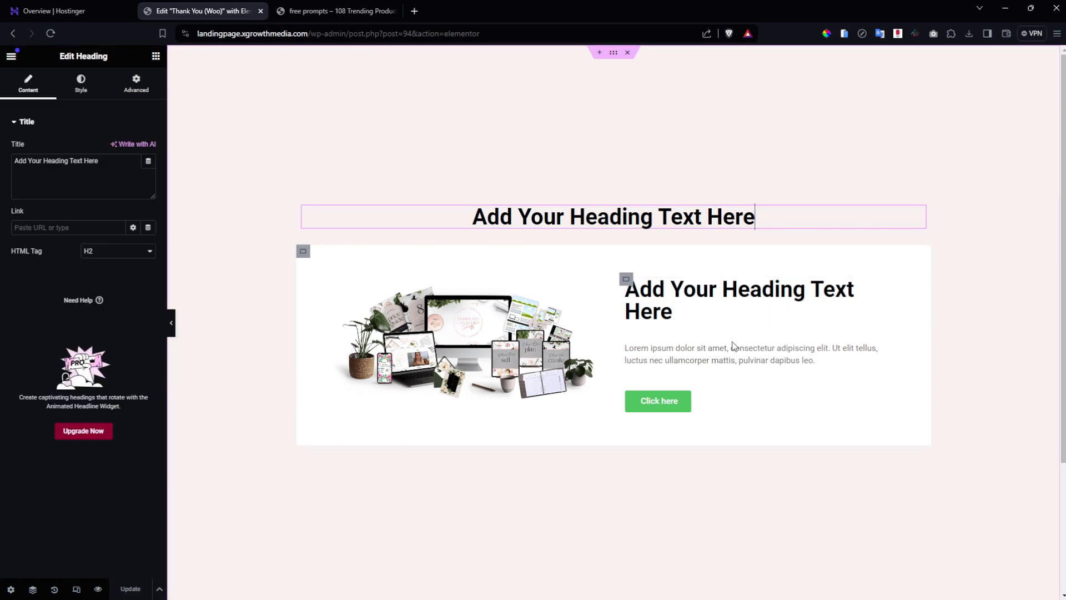
Change the button text to 'CLICK HERE TO READ MORE!' and centre-align it.
{"action": "left_click", "coordinate": [677, 401]}
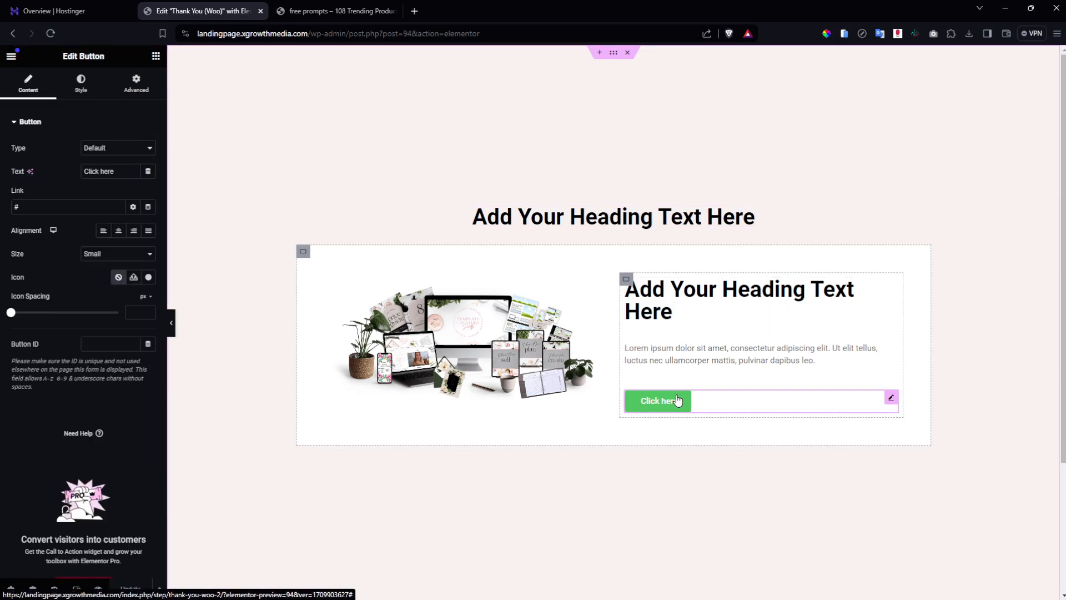
{"action": "left_click", "coordinate": [128, 148]}
{"action": "left_click", "coordinate": [130, 160]}
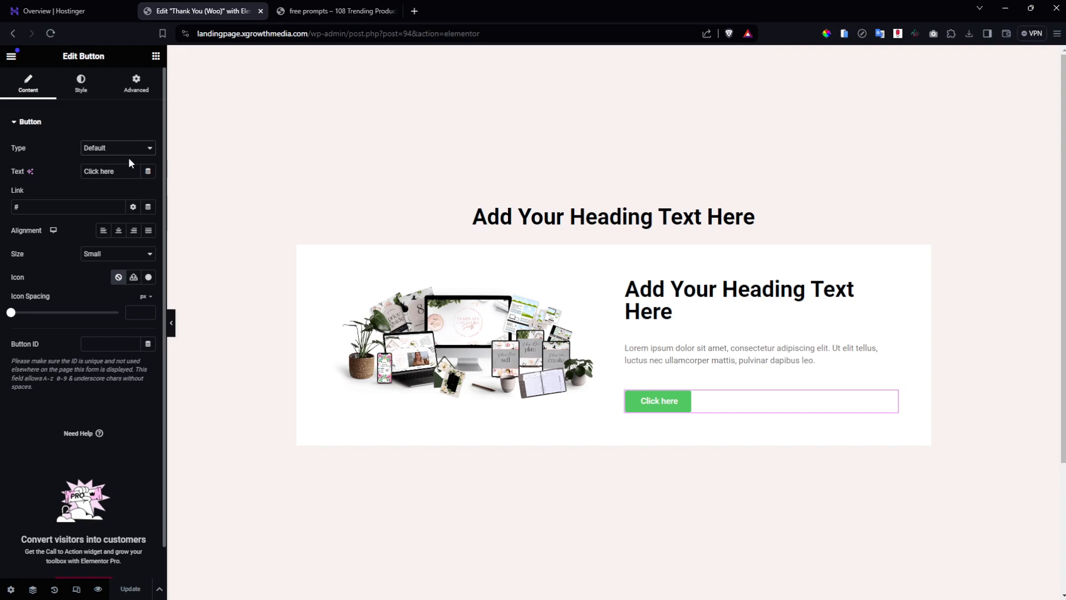
{"action": "triple_click", "coordinate": [131, 165]}
{"action": "type", "text": "CLICK"}
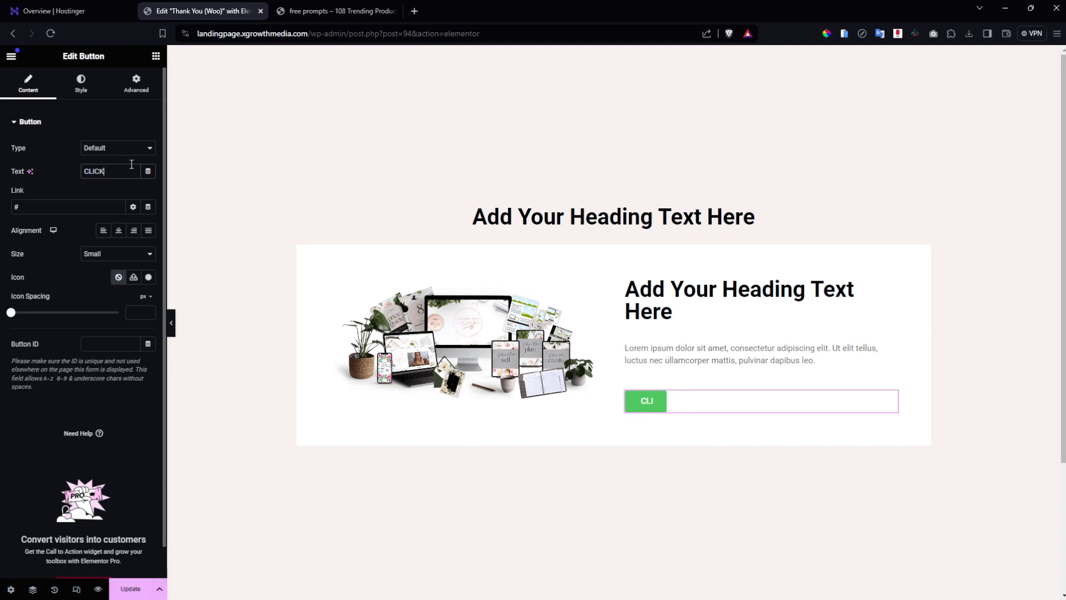
{"action": "type", "text": " HER"}
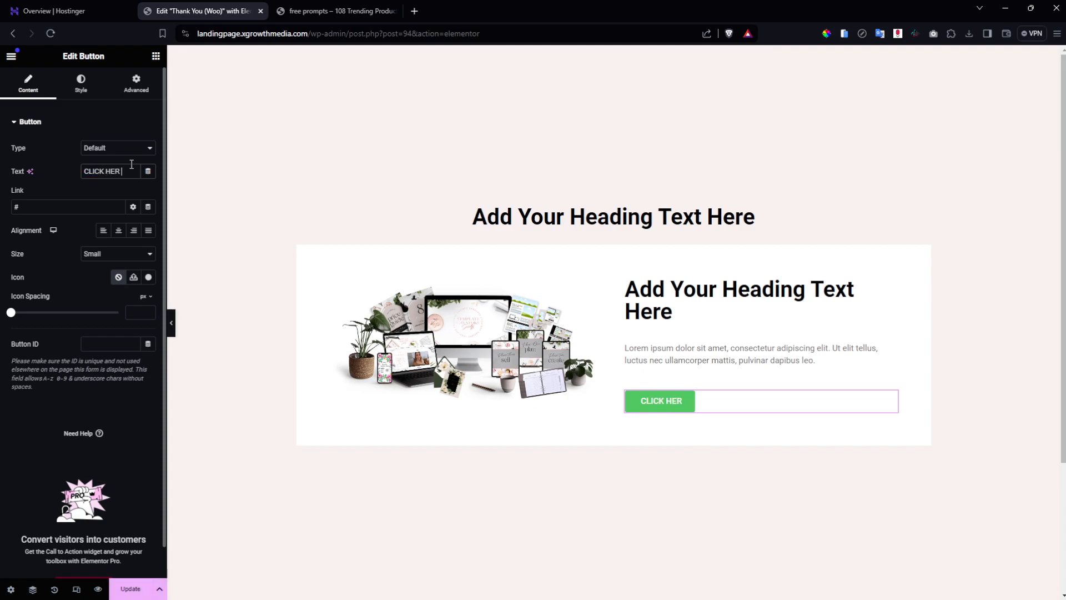
{"action": "type", "text": "E TO READ MORE"}
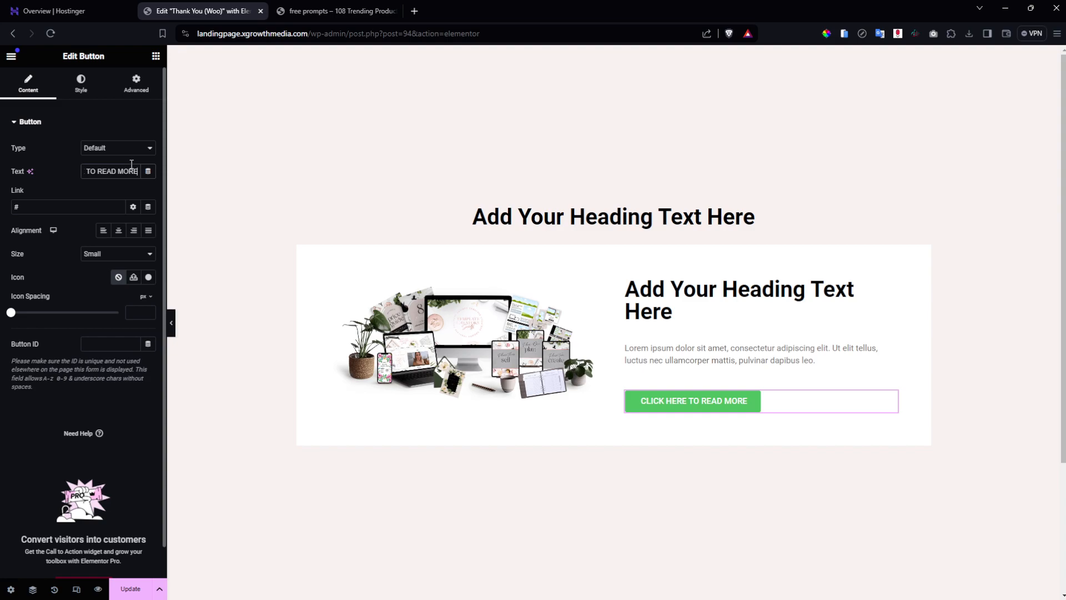
{"action": "type", "text": "!"}
{"action": "left_click", "coordinate": [118, 230]}
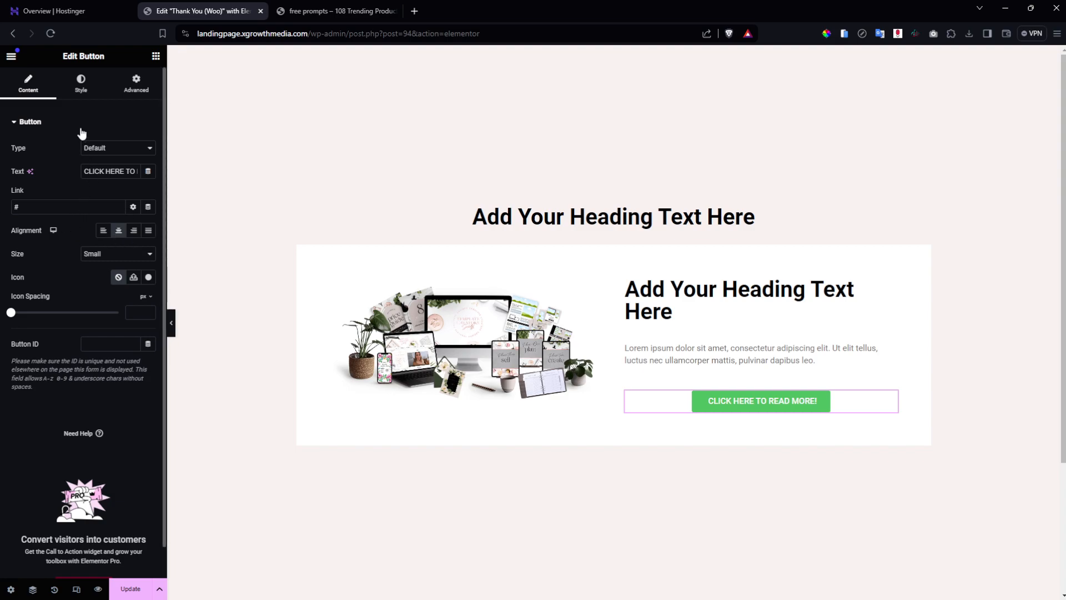
{"action": "left_click", "coordinate": [81, 92]}
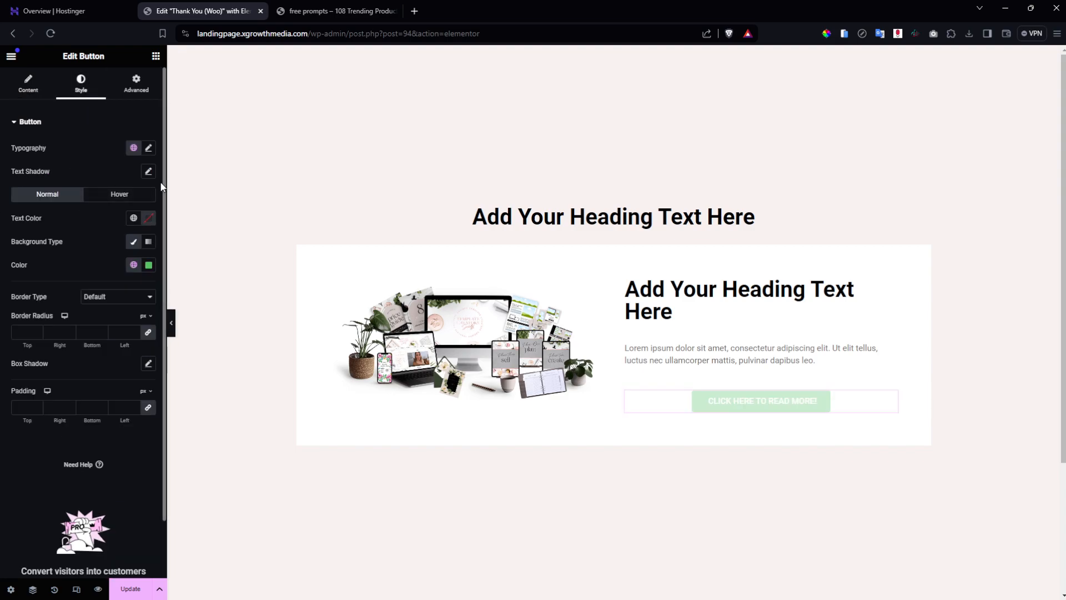
Make the button background white and its text colour black (#000000).
{"action": "left_click", "coordinate": [149, 266]}
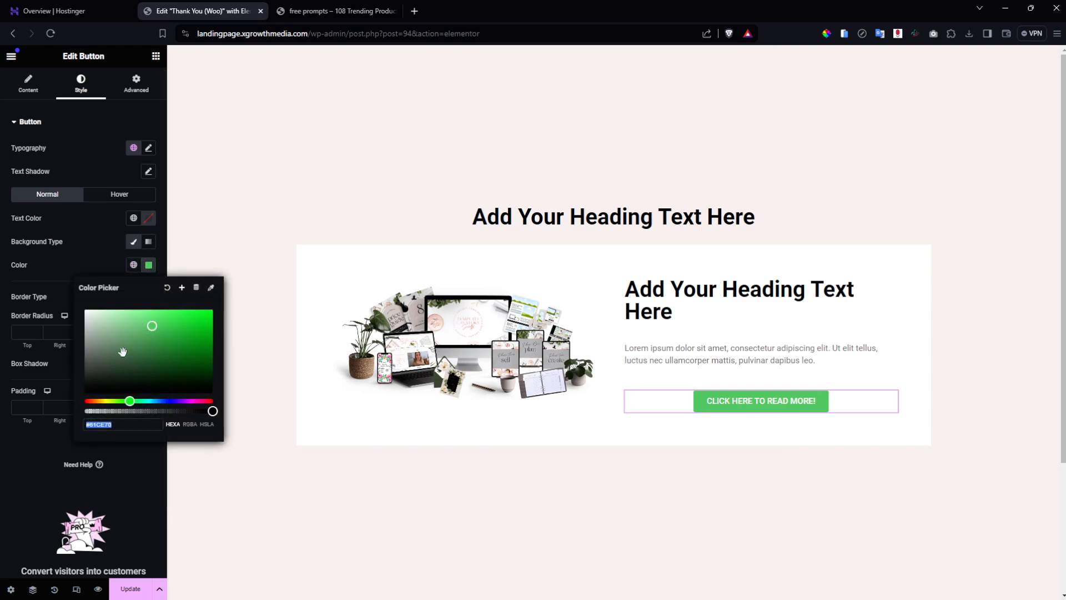
{"action": "left_click_drag", "start_coordinate": [64, 373], "coordinate": [12, 404]}
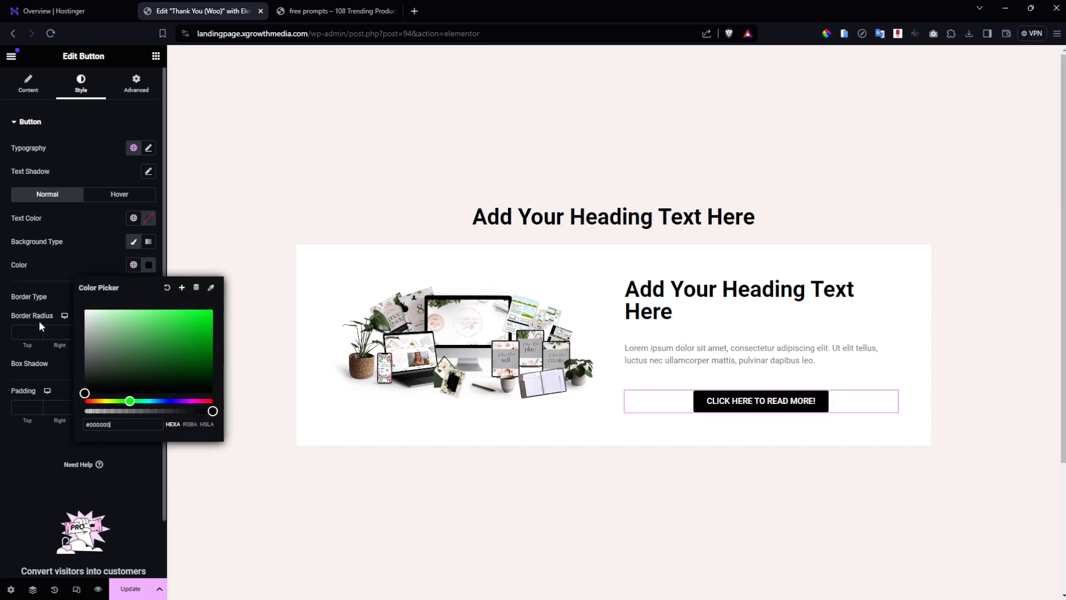
{"action": "left_click", "coordinate": [56, 275]}
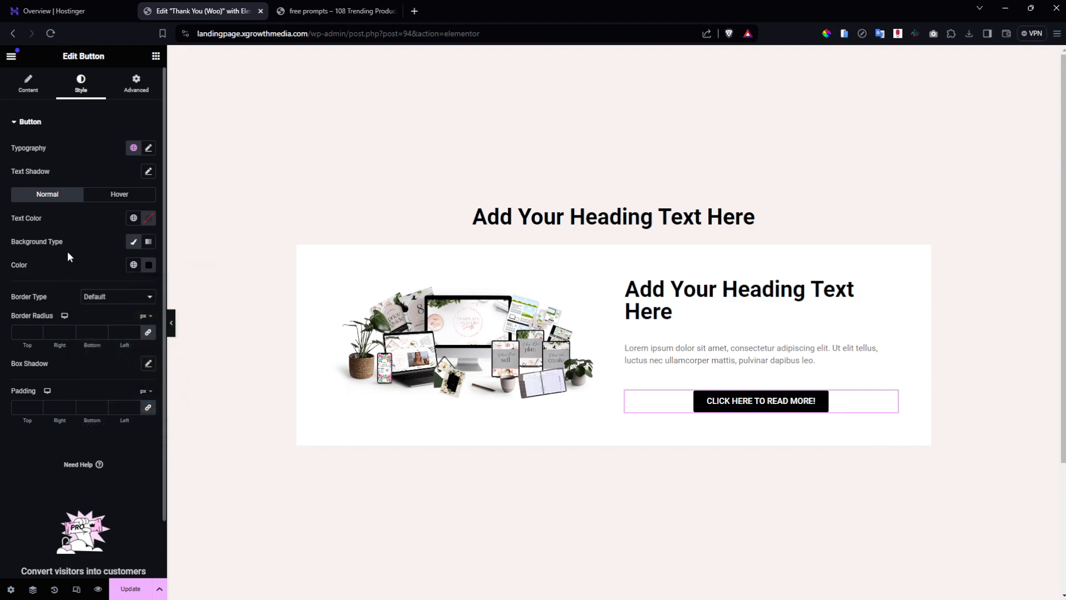
{"action": "left_click", "coordinate": [148, 265]}
{"action": "left_click_drag", "start_coordinate": [85, 391], "coordinate": [71, 252]}
{"action": "left_click", "coordinate": [116, 232]}
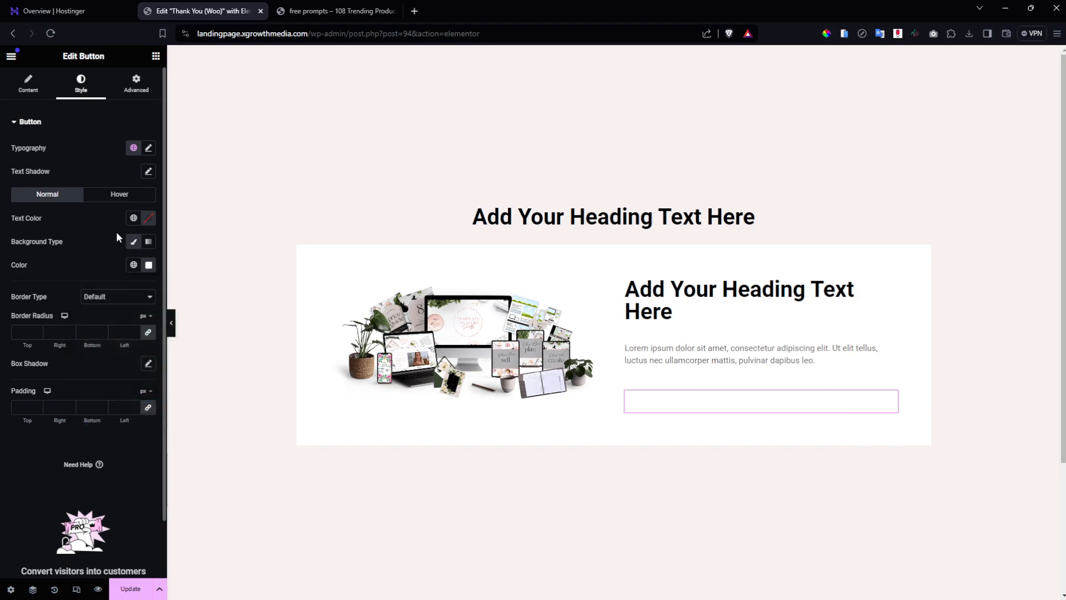
{"action": "left_click", "coordinate": [149, 219]}
{"action": "left_click_drag", "start_coordinate": [104, 325], "coordinate": [56, 359]}
{"action": "left_click", "coordinate": [45, 261]}
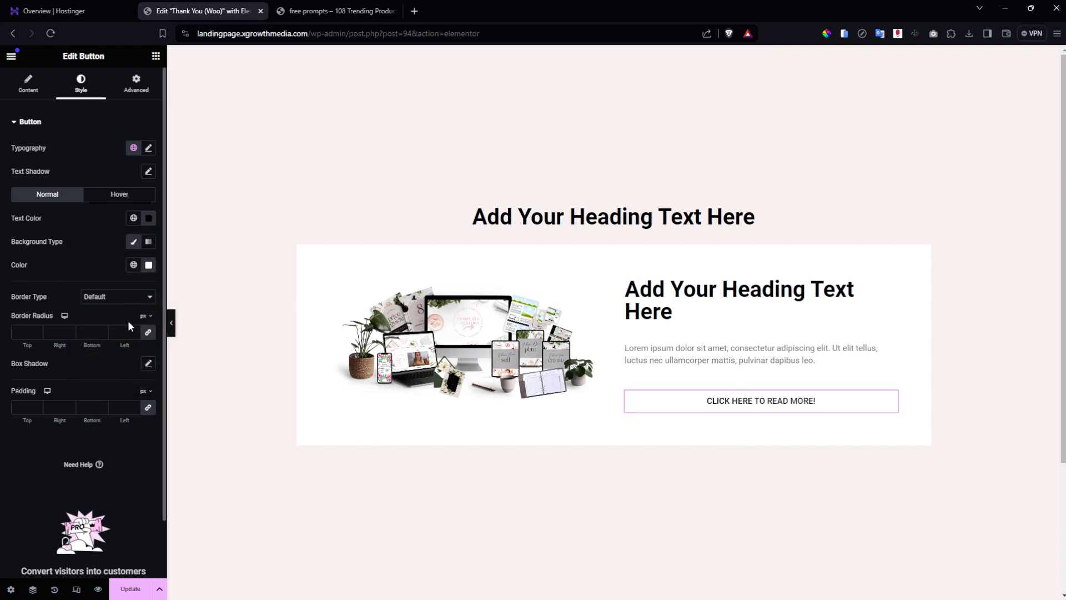
Give the button a solid 1 px border, 0 radius, and unlinked 15/50/15/50 padding.
{"action": "left_click", "coordinate": [116, 296]}
{"action": "left_click", "coordinate": [103, 330]}
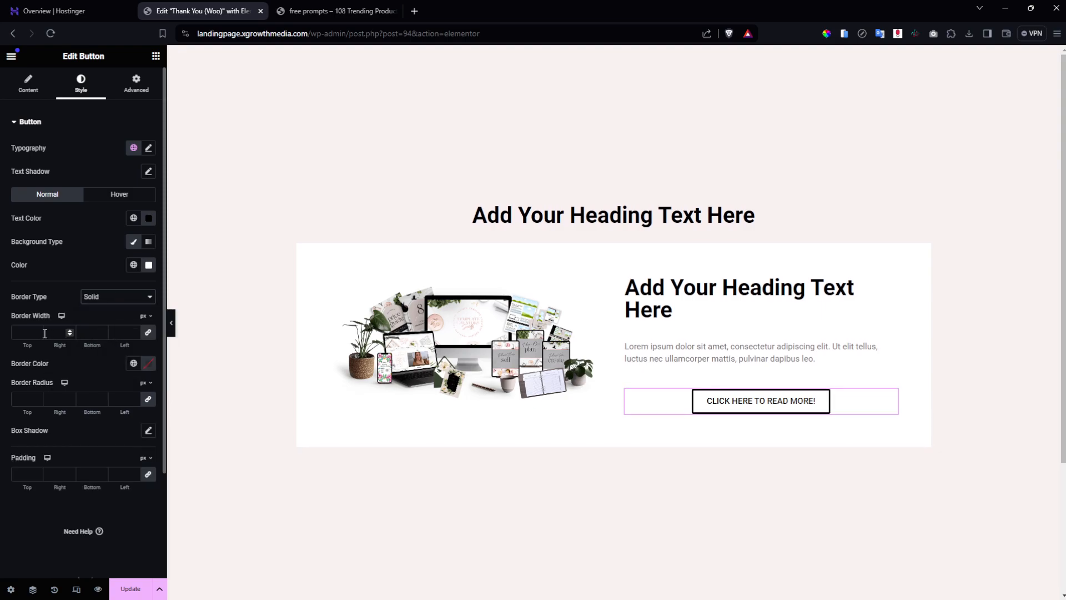
{"action": "left_click", "coordinate": [20, 335]}
{"action": "type", "text": "1"}
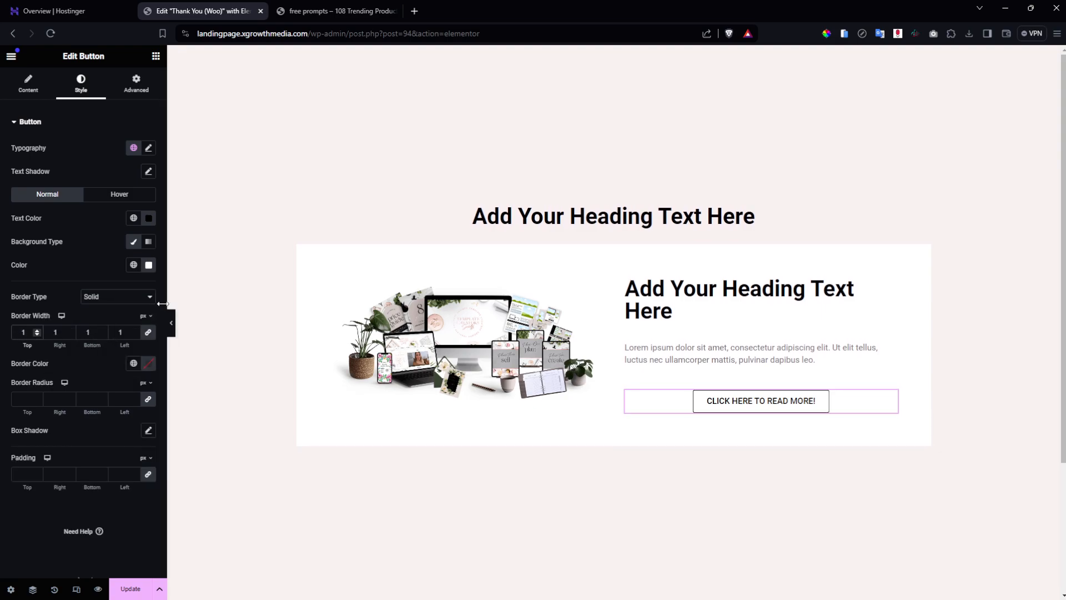
{"action": "left_click", "coordinate": [148, 400]}
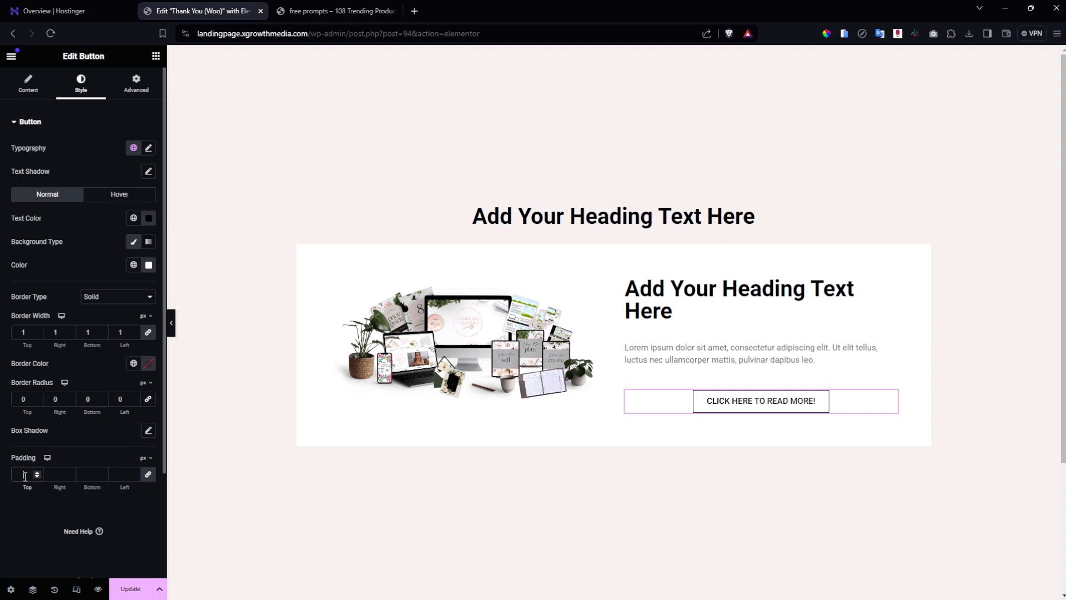
{"action": "type", "text": "15"}
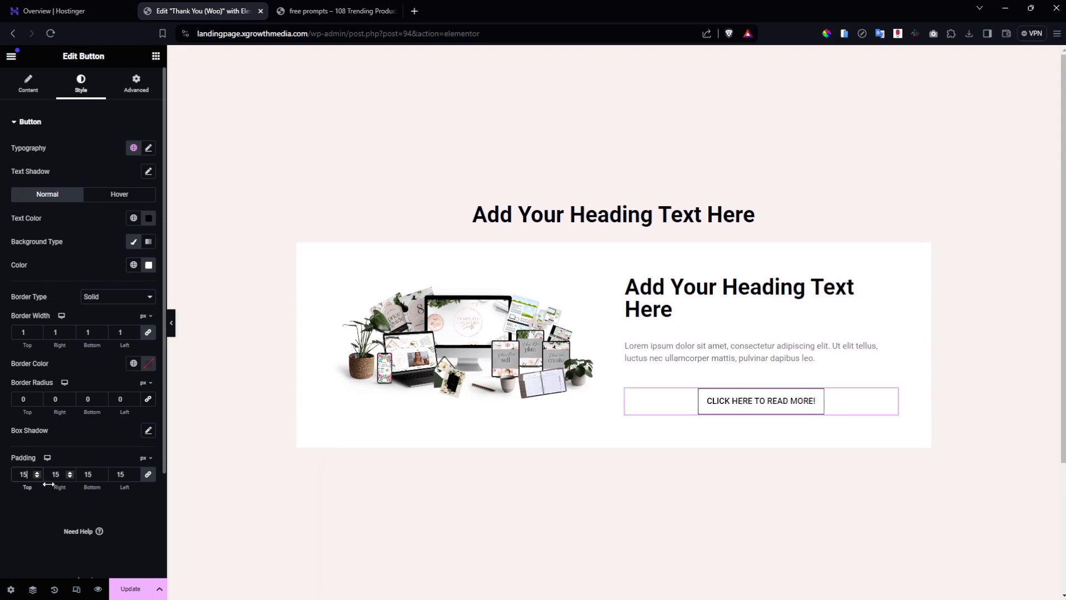
{"action": "left_click", "coordinate": [151, 477]}
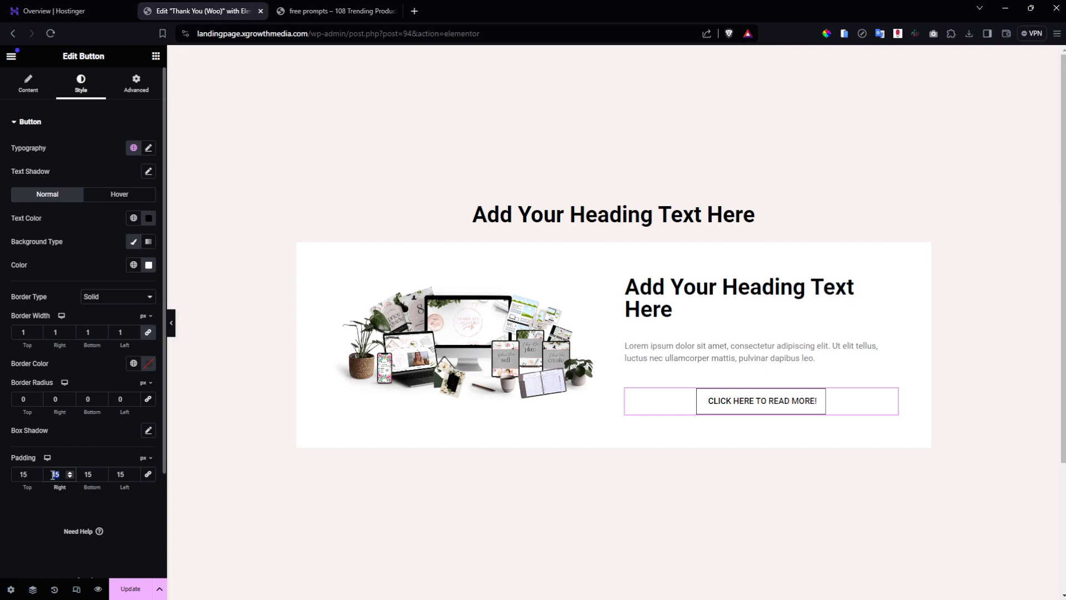
{"action": "type", "text": "20"}
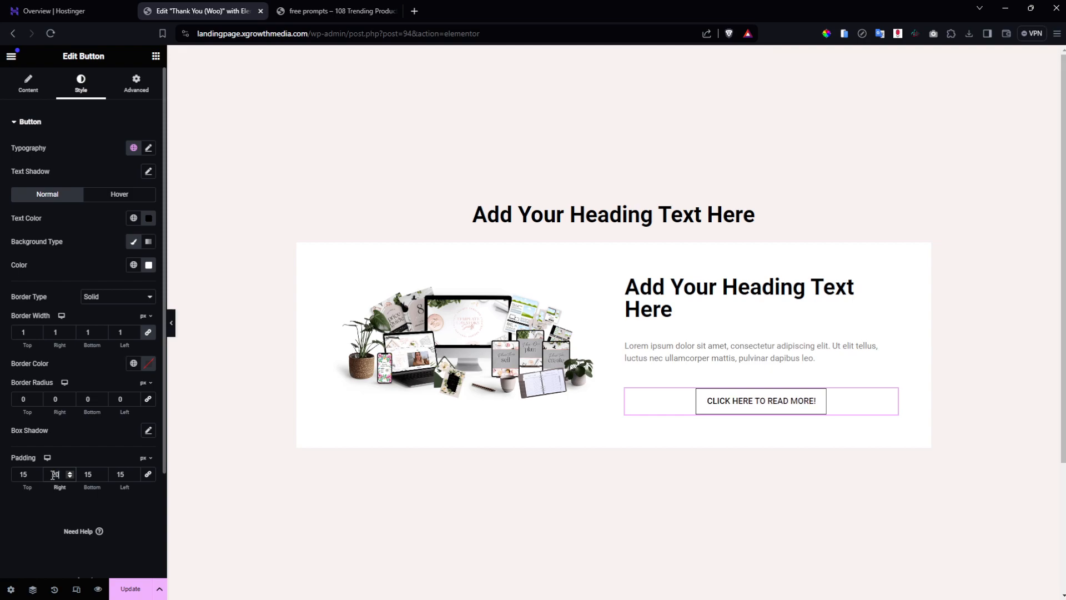
{"action": "type", "text": "50"}
{"action": "left_click", "coordinate": [124, 475]}
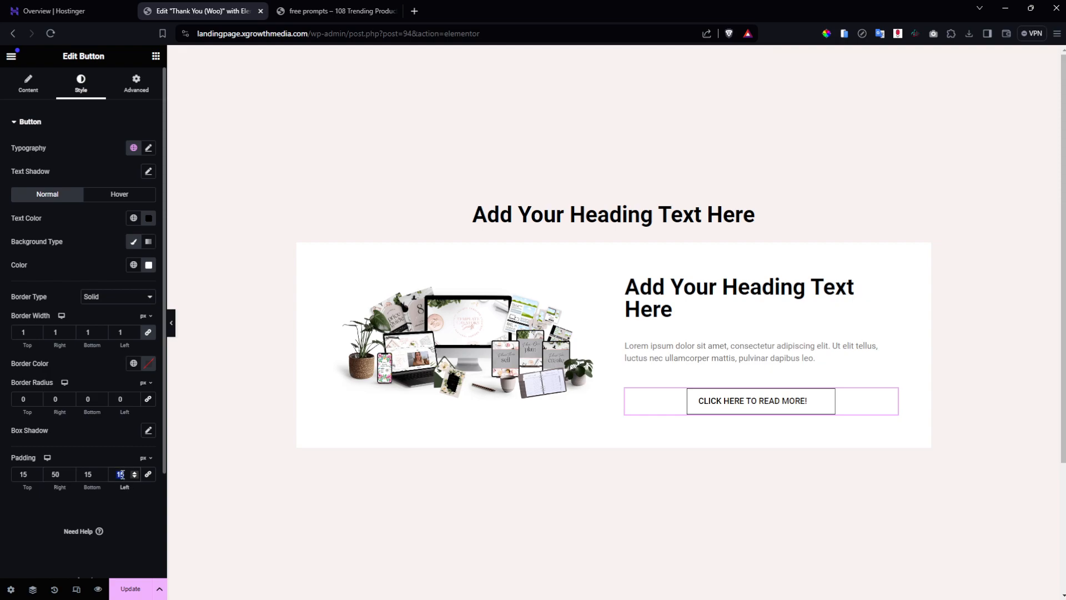
{"action": "type", "text": "50"}
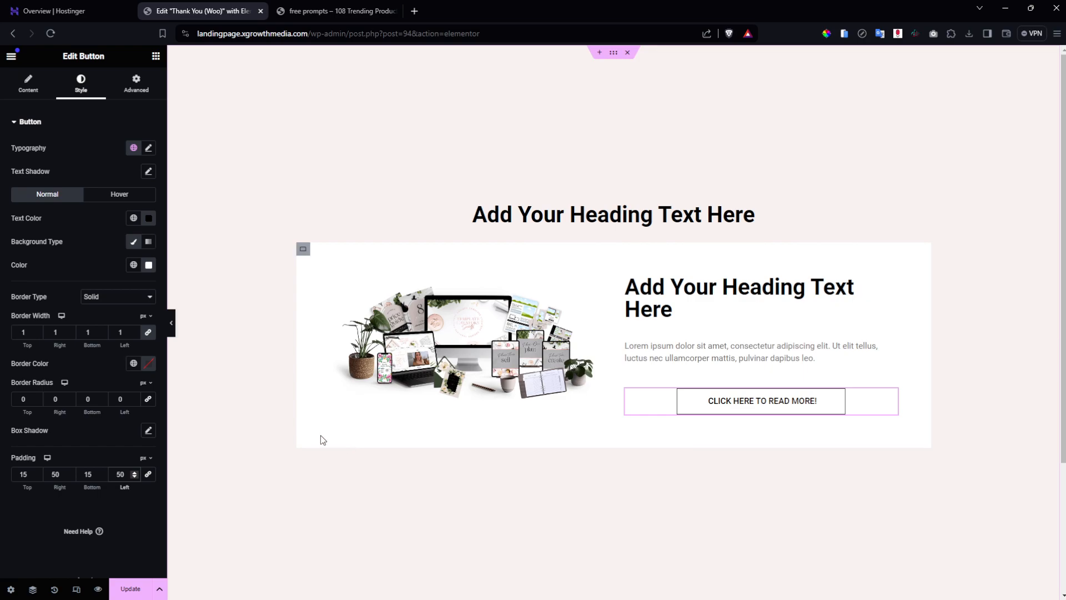
{"action": "left_click", "coordinate": [111, 258]}
{"action": "left_click", "coordinate": [460, 315]}
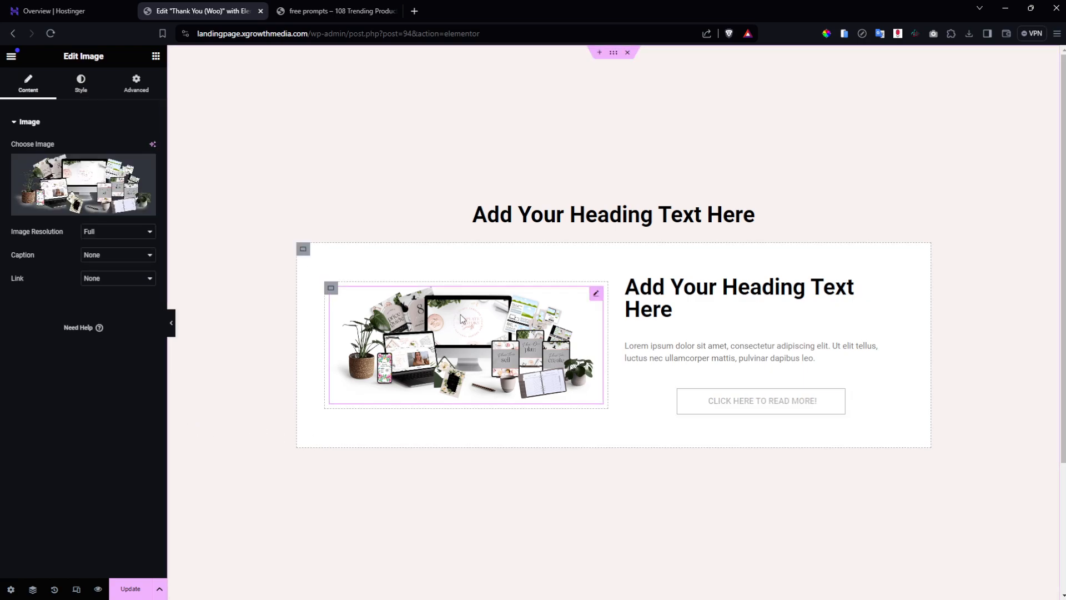
{"action": "left_click", "coordinate": [805, 400]}
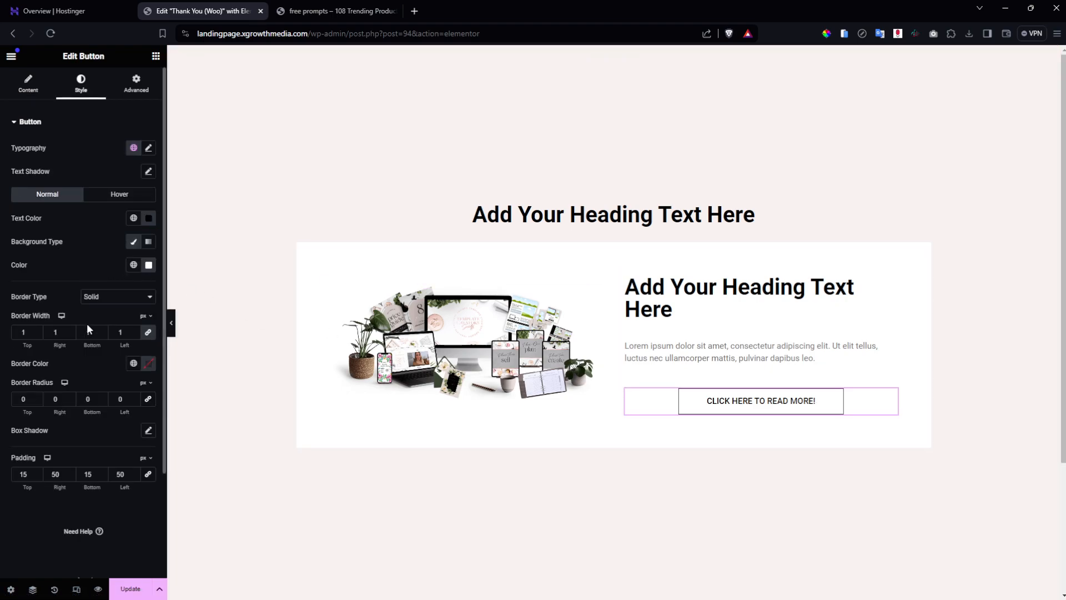
Set the button typography to the Montserrat font family at 16 px size.
{"action": "left_click", "coordinate": [148, 149]}
{"action": "left_click", "coordinate": [116, 201]}
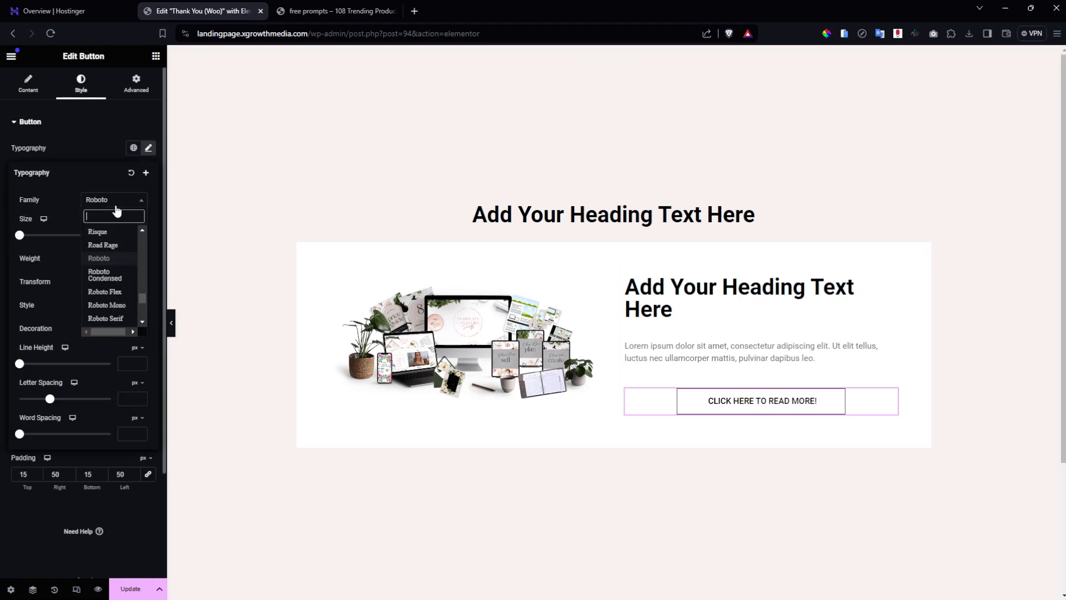
{"action": "type", "text": "LATO"}
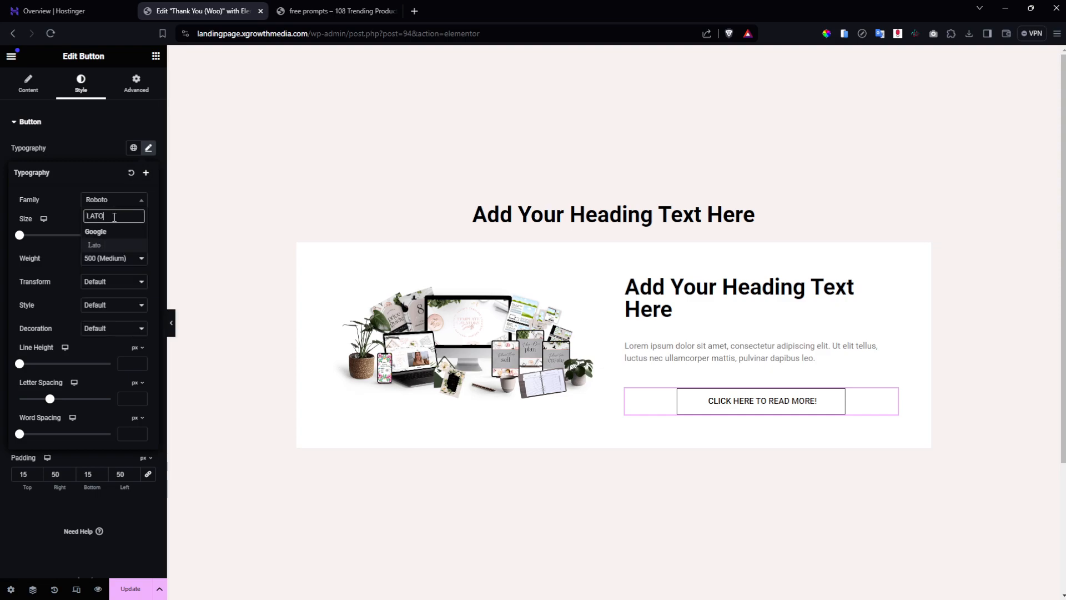
{"action": "left_click", "coordinate": [100, 245]}
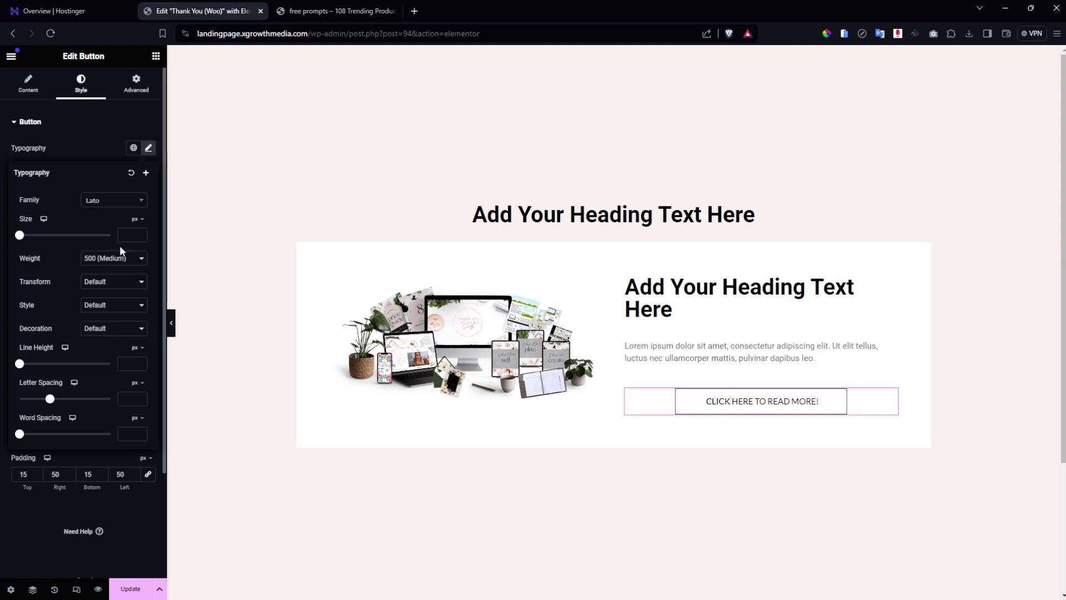
{"action": "left_click", "coordinate": [93, 201]}
{"action": "type", "text": "MO"}
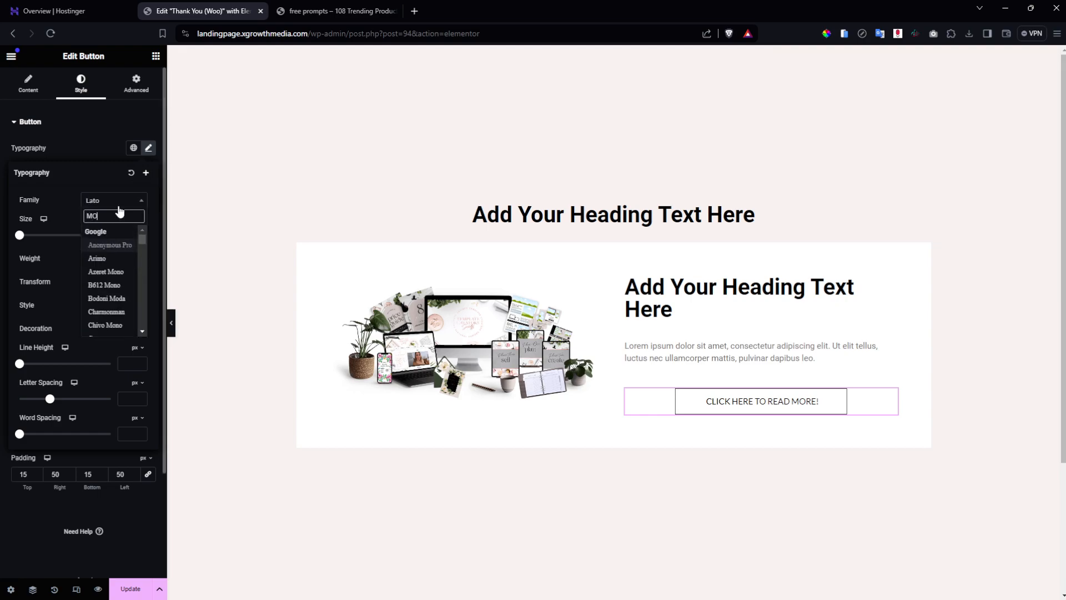
{"action": "type", "text": "NTS"}
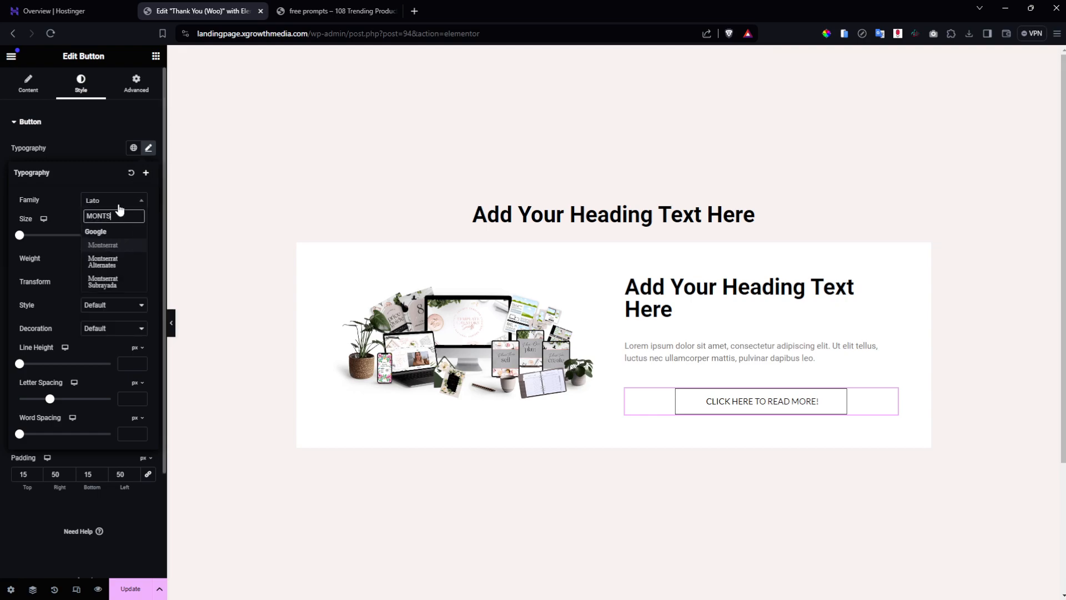
{"action": "left_click", "coordinate": [118, 245]}
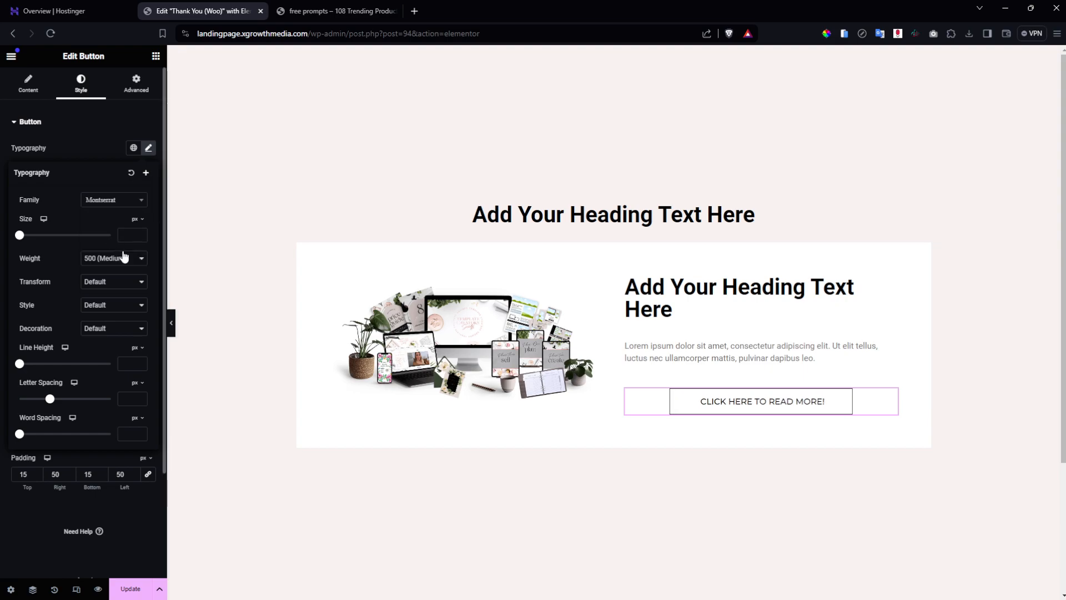
{"action": "left_click", "coordinate": [123, 239]}
{"action": "type", "text": "17"}
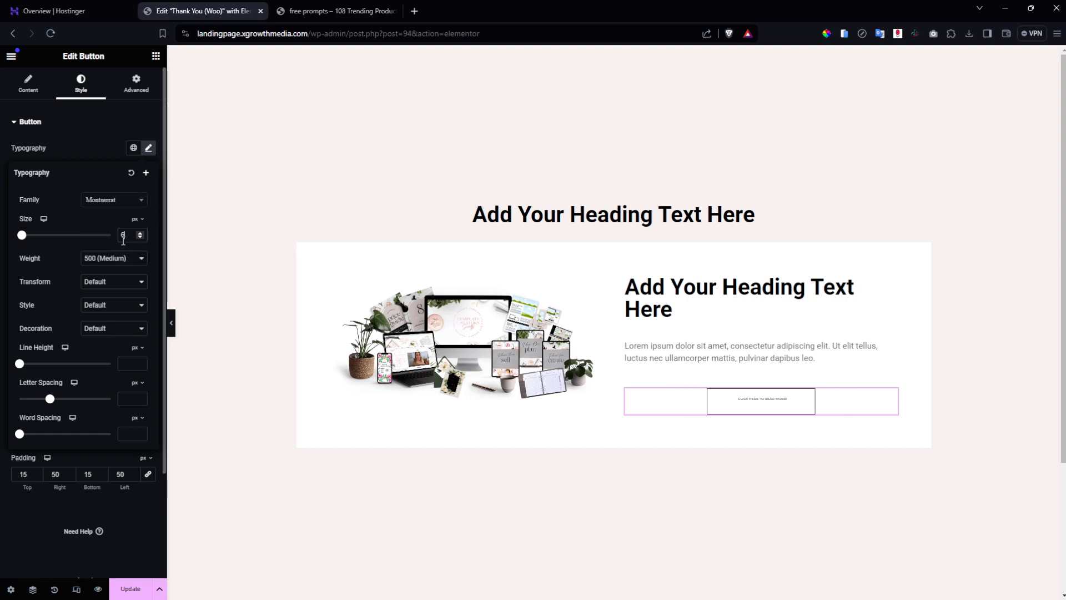
{"action": "scroll", "coordinate": [123, 239], "scroll_direction": "down", "scroll_amount": 2}
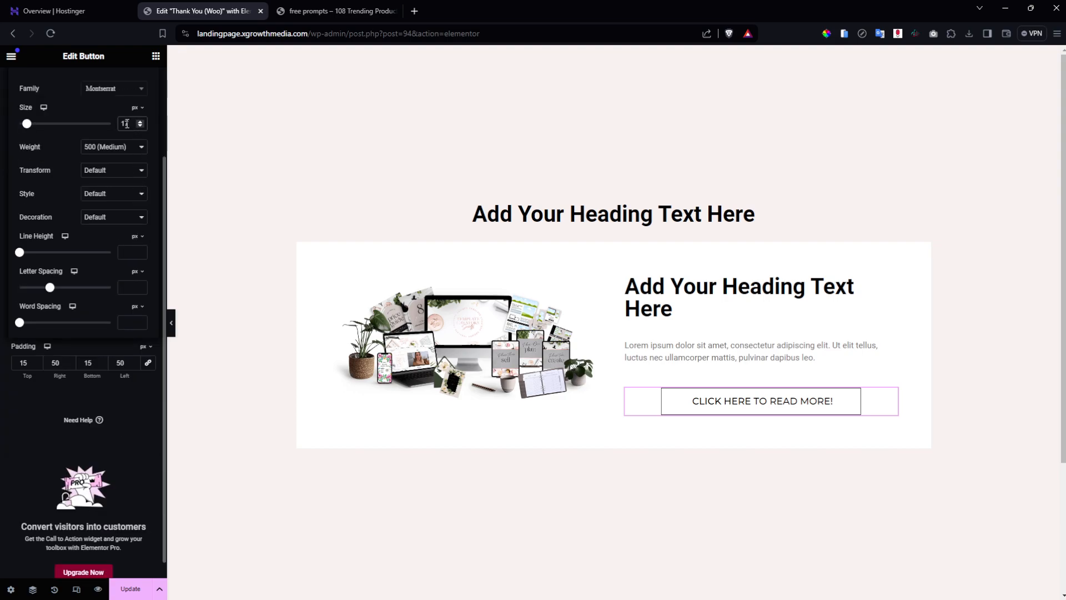
{"action": "scroll", "coordinate": [126, 123], "scroll_direction": "up", "scroll_amount": 1}
{"action": "scroll", "coordinate": [127, 177], "scroll_direction": "up", "scroll_amount": 1}
{"action": "scroll", "coordinate": [131, 230], "scroll_direction": "up", "scroll_amount": 2}
{"action": "scroll", "coordinate": [131, 231], "scroll_direction": "down", "scroll_amount": 1}
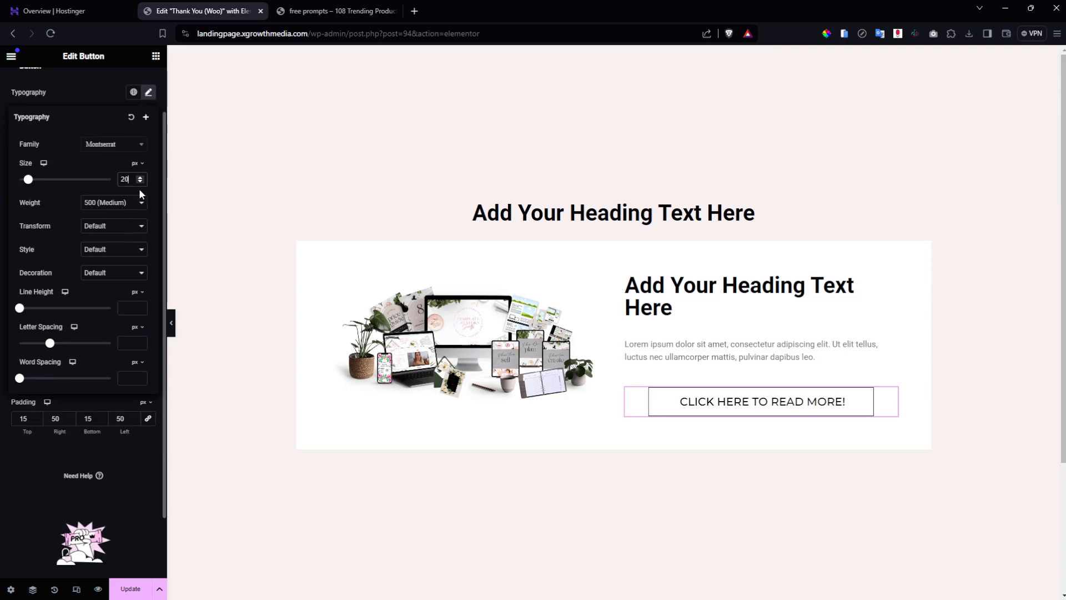
{"action": "scroll", "coordinate": [142, 184], "scroll_direction": "down", "scroll_amount": 3}
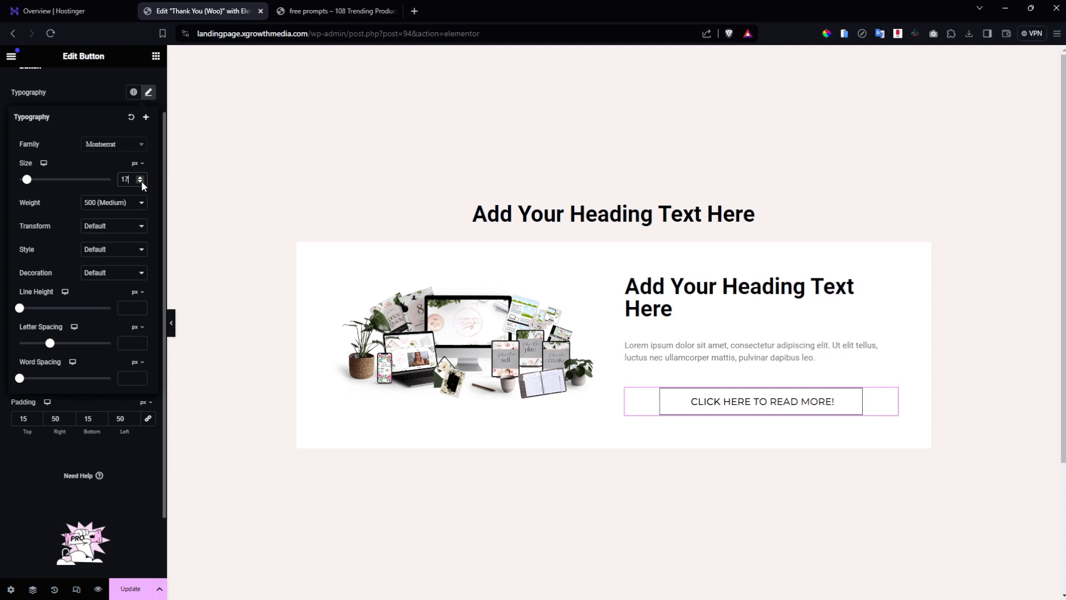
{"action": "scroll", "coordinate": [141, 181], "scroll_direction": "down", "scroll_amount": 1}
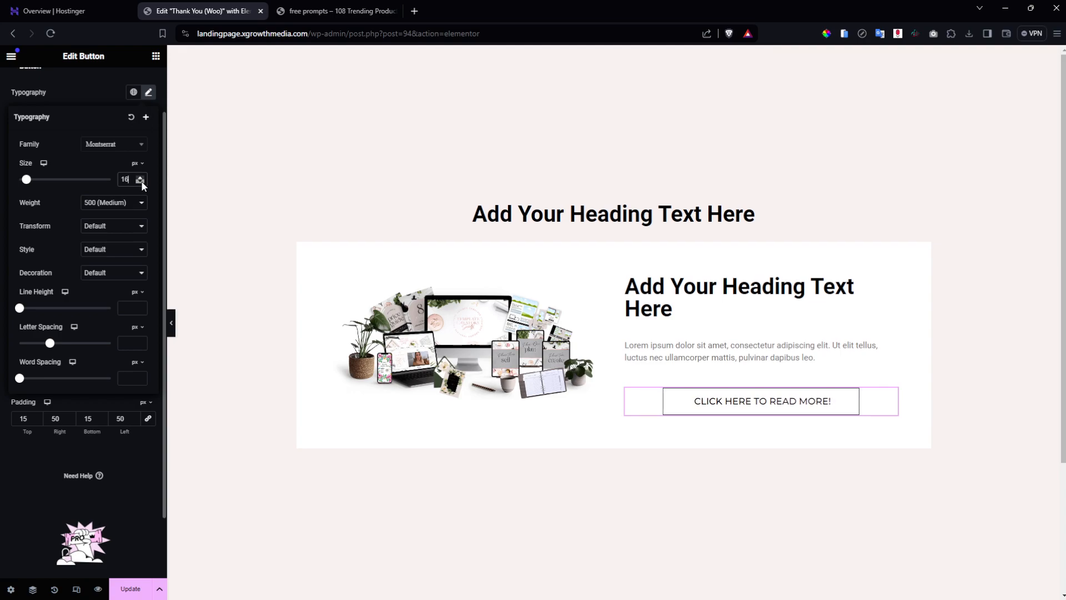
{"action": "left_click", "coordinate": [582, 427]}
{"action": "left_click", "coordinate": [560, 389]}
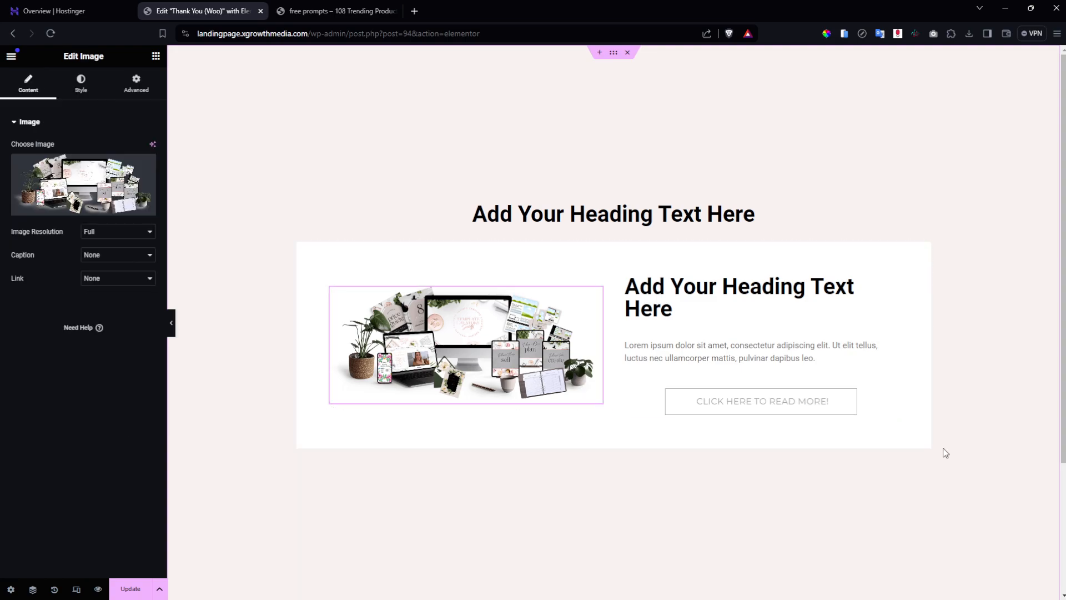
Save, then replace the placeholder paragraph with 'You might also love our $7 membership!'.
{"action": "left_click", "coordinate": [129, 589]}
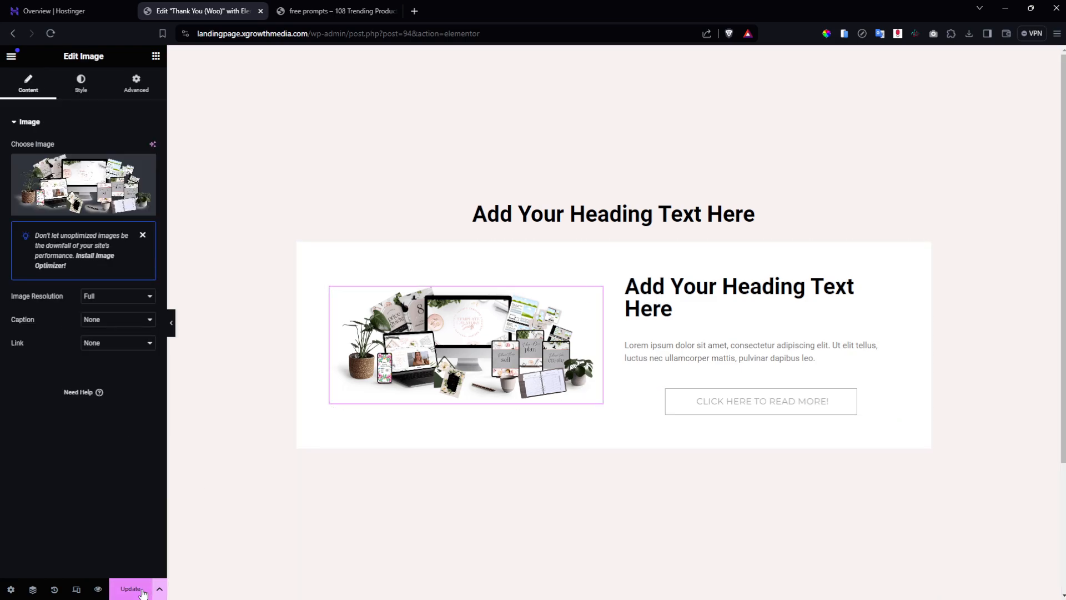
{"action": "left_click", "coordinate": [765, 301]}
{"action": "left_click", "coordinate": [762, 353]}
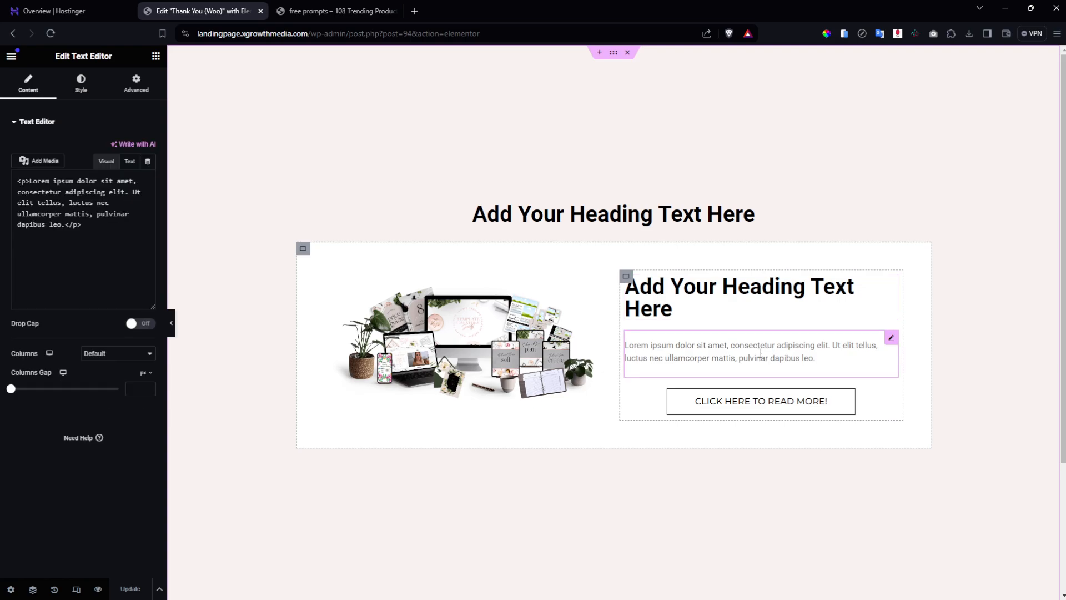
{"action": "left_click", "coordinate": [84, 251]}
{"action": "key", "text": "ctrl+a"}
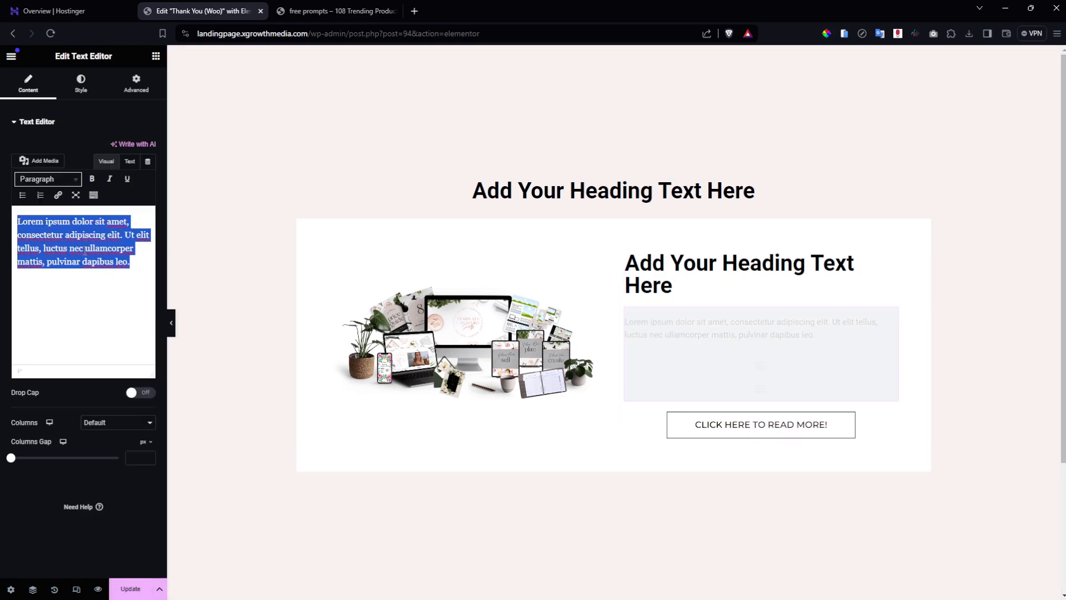
{"action": "type", "text": "You might "}
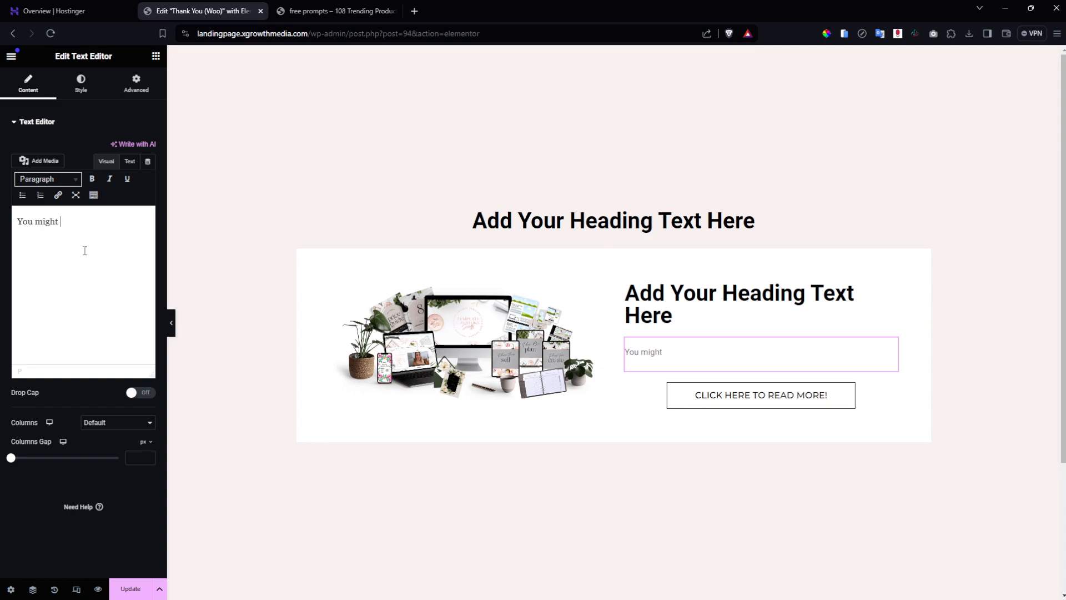
{"action": "type", "text": "also love our $7 membership["}
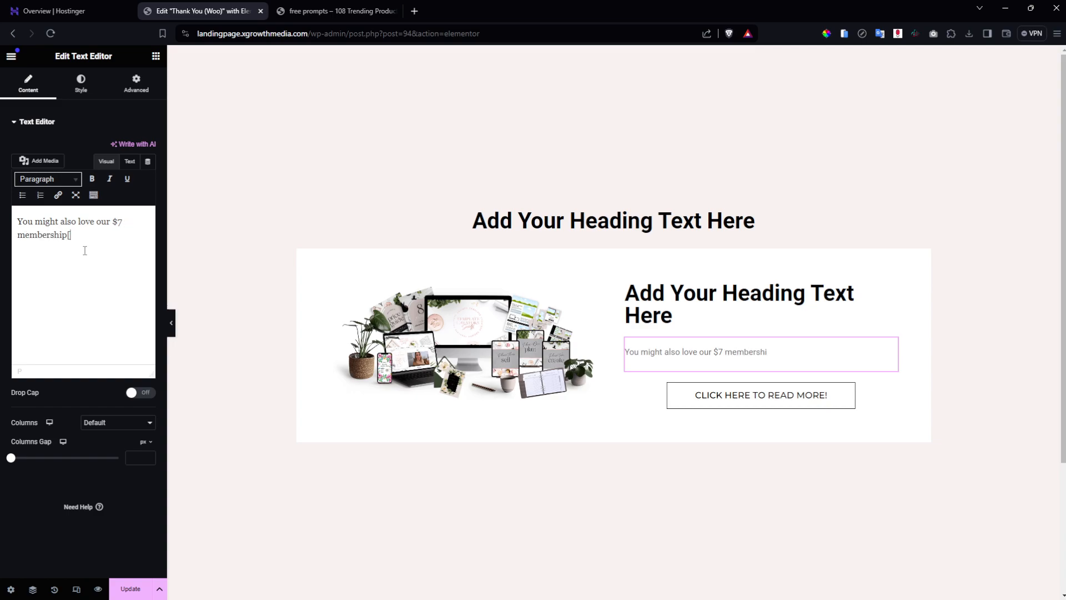
{"action": "key", "text": "BackSpace"}
Remove the exclamation mark from the read-more button label.
{"action": "type", "text": "!"}
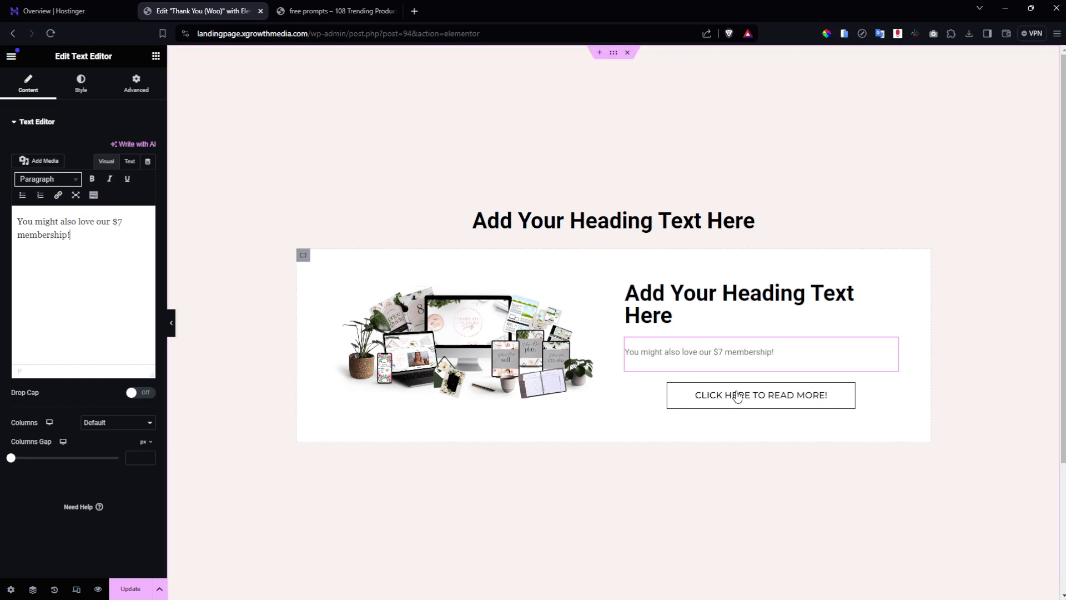
{"action": "left_click", "coordinate": [847, 403]}
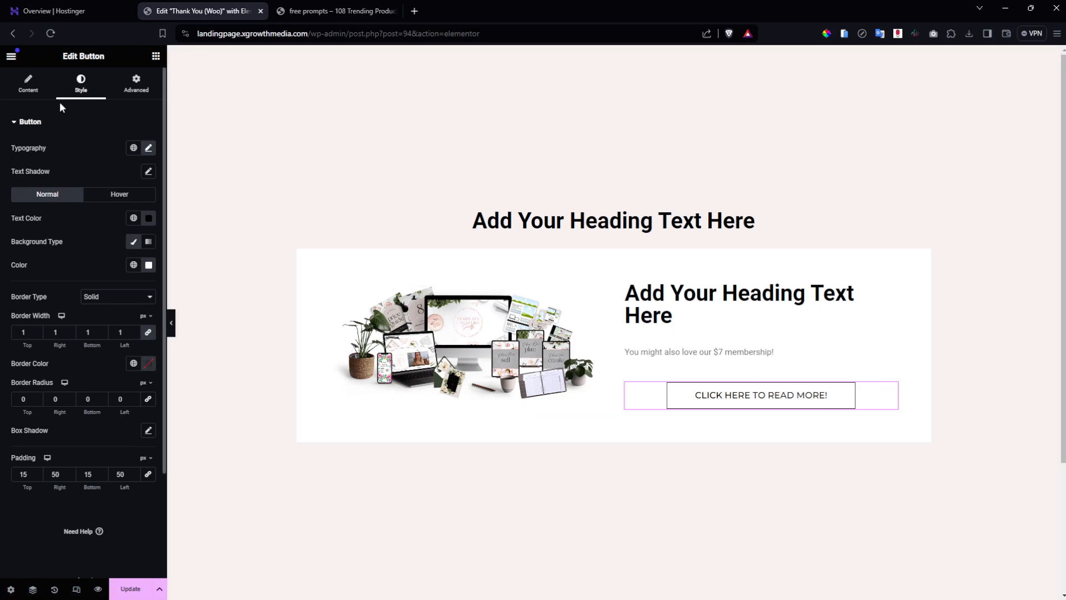
{"action": "left_click", "coordinate": [28, 85]}
{"action": "key", "text": "Right"}
{"action": "key", "text": "Right"}
{"action": "key", "text": "Right"}
{"action": "key", "text": "Right"}
{"action": "key", "text": "Right"}
{"action": "key", "text": "Right"}
{"action": "key", "text": "Right"}
{"action": "key", "text": "Right"}
{"action": "key", "text": "Right"}
{"action": "key", "text": "Right"}
{"action": "key", "text": "BackSpace"}
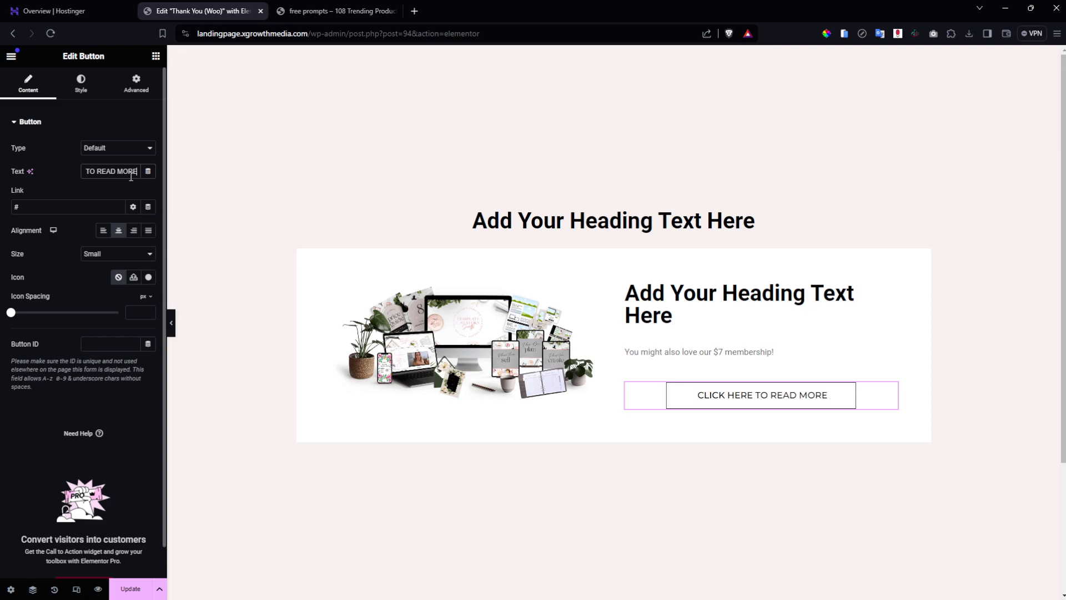
Make the $7 membership paragraph text global Black and centre-aligned.
{"action": "left_click", "coordinate": [730, 362]}
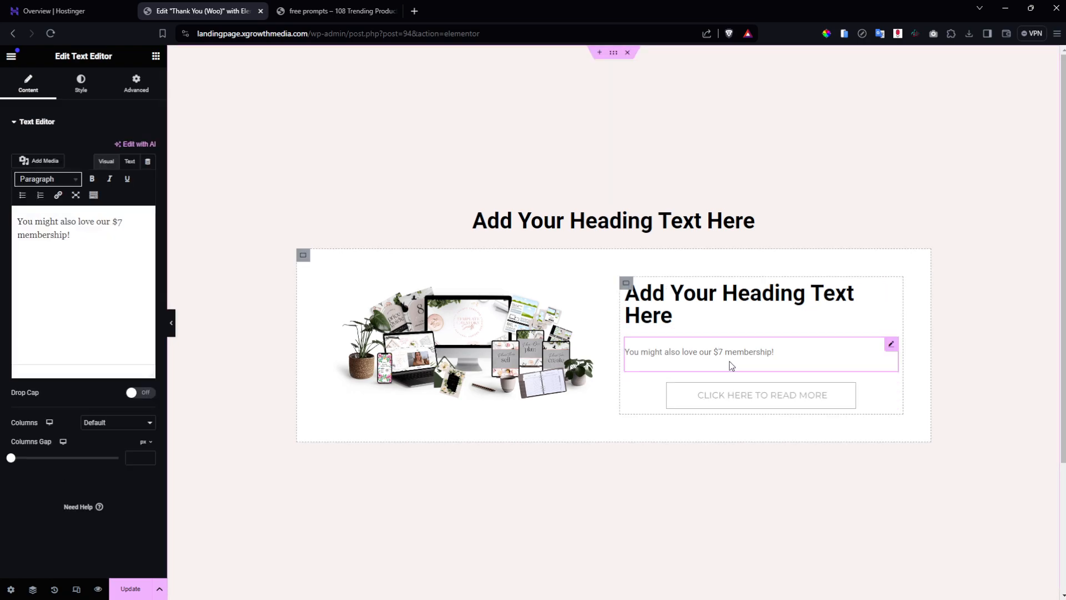
{"action": "left_click", "coordinate": [82, 94]}
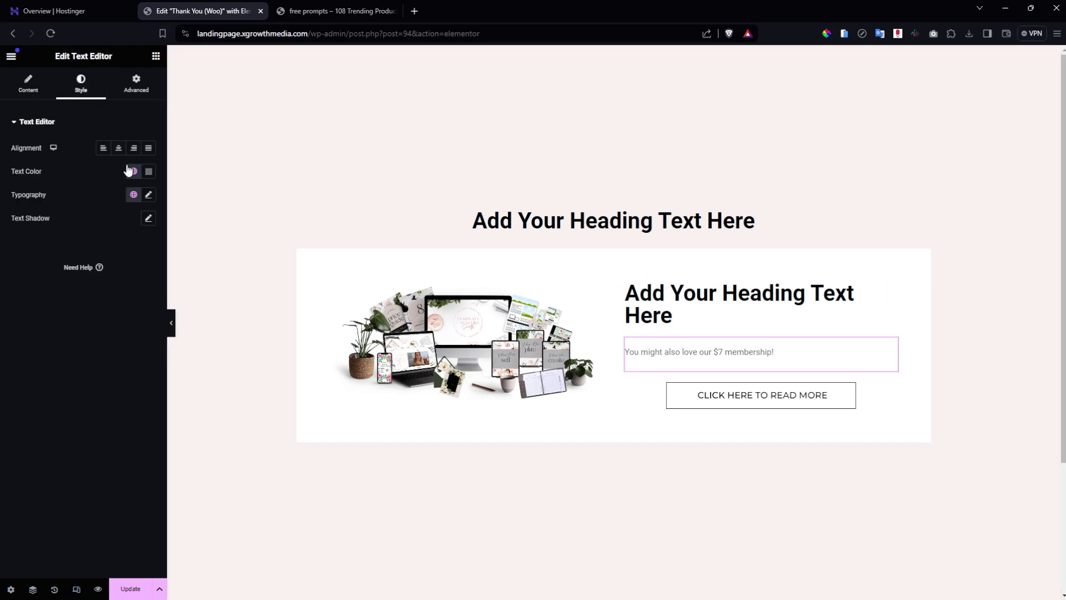
{"action": "left_click", "coordinate": [132, 173]}
{"action": "left_click", "coordinate": [85, 316]}
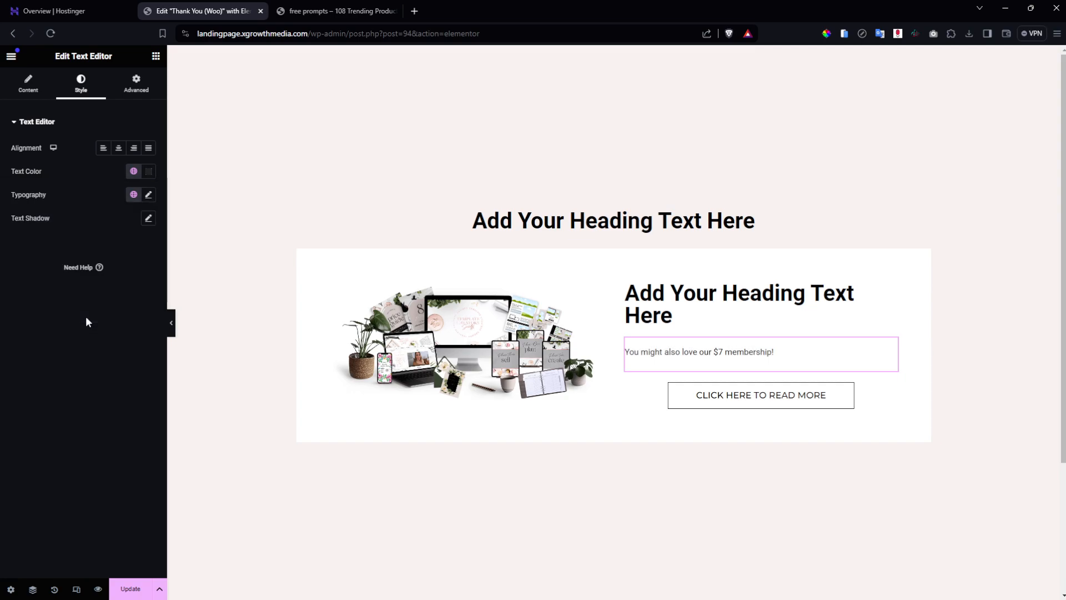
{"action": "left_click", "coordinate": [118, 148]}
{"action": "left_click", "coordinate": [28, 88]}
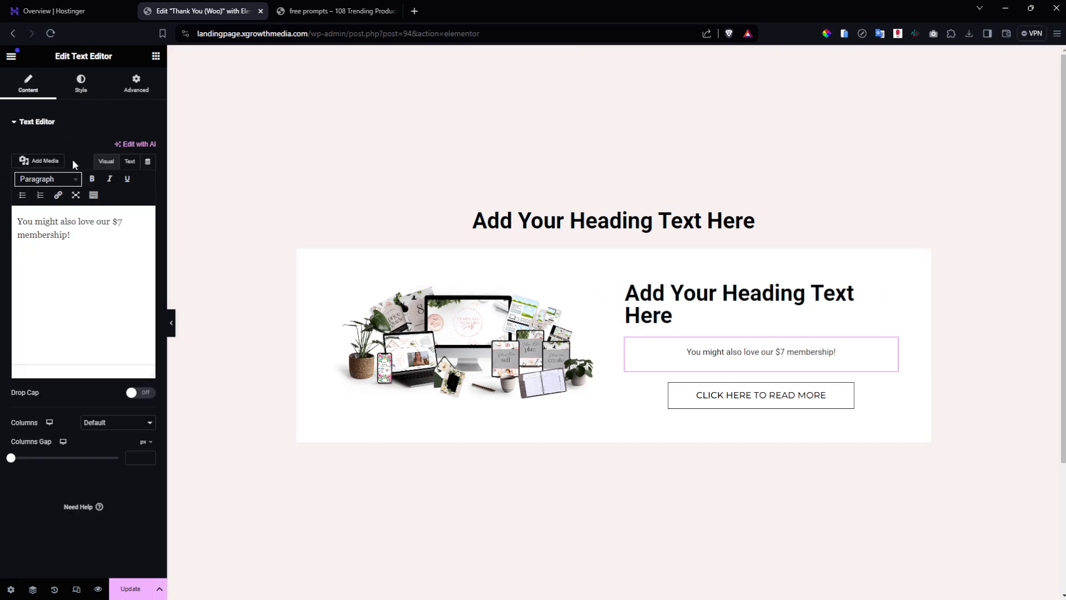
{"action": "left_click", "coordinate": [129, 161]}
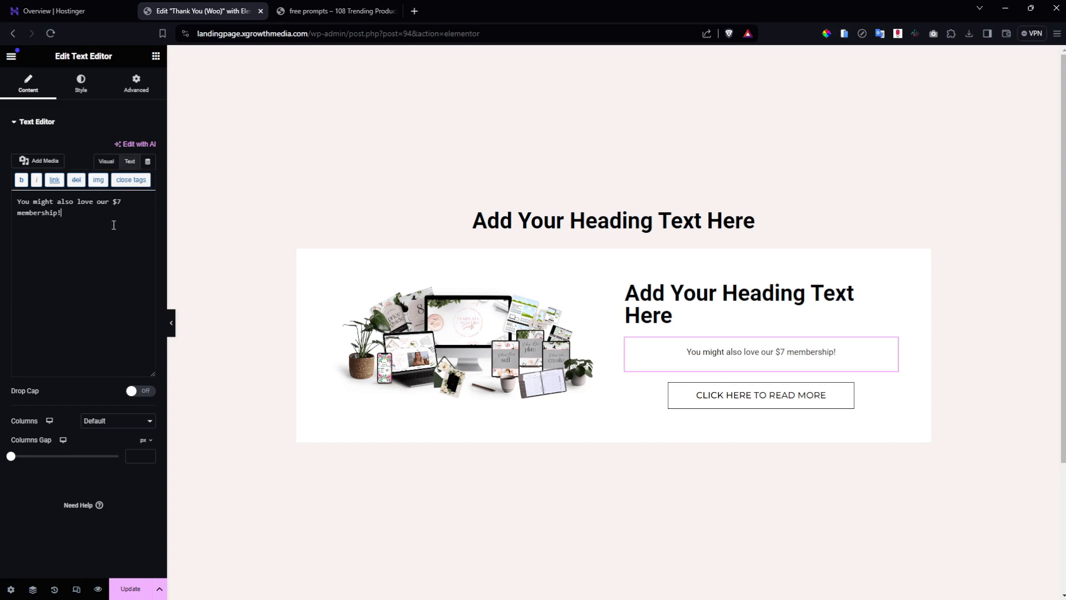
Replace the white box's heading text with 'Ready to start your digital product journey?'.
{"action": "left_click", "coordinate": [751, 327]}
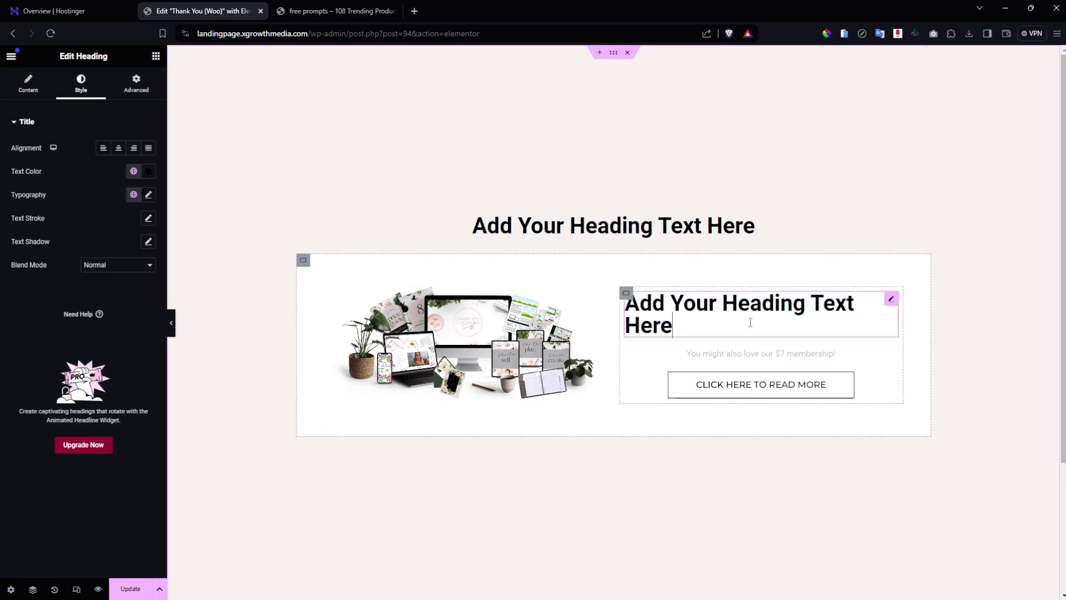
{"action": "left_click", "coordinate": [22, 91]}
{"action": "left_click", "coordinate": [84, 181]}
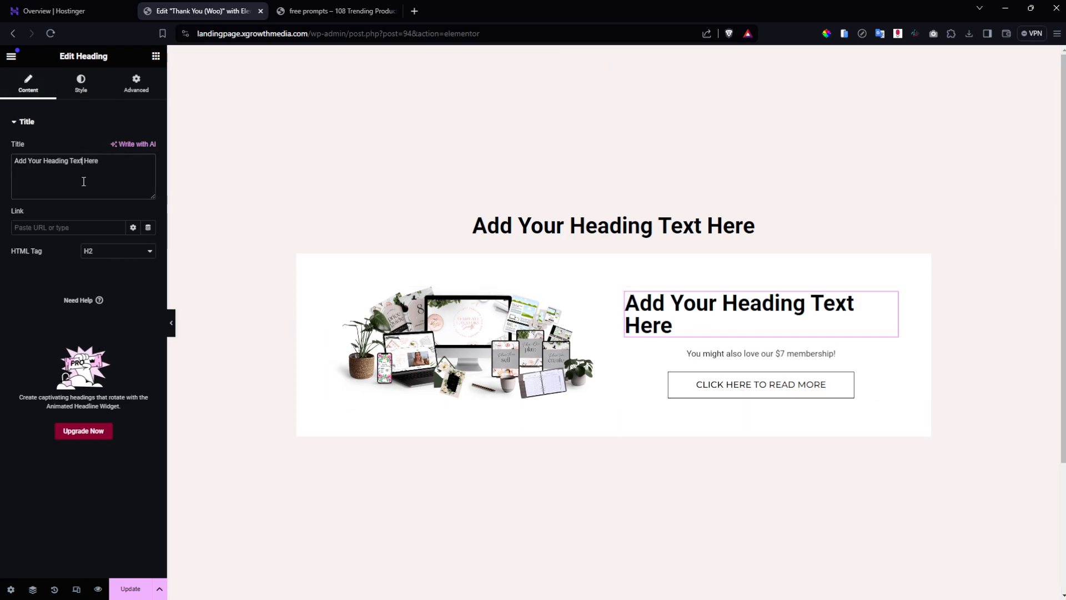
{"action": "key", "text": "ctrl+a"}
{"action": "type", "text": "Re"}
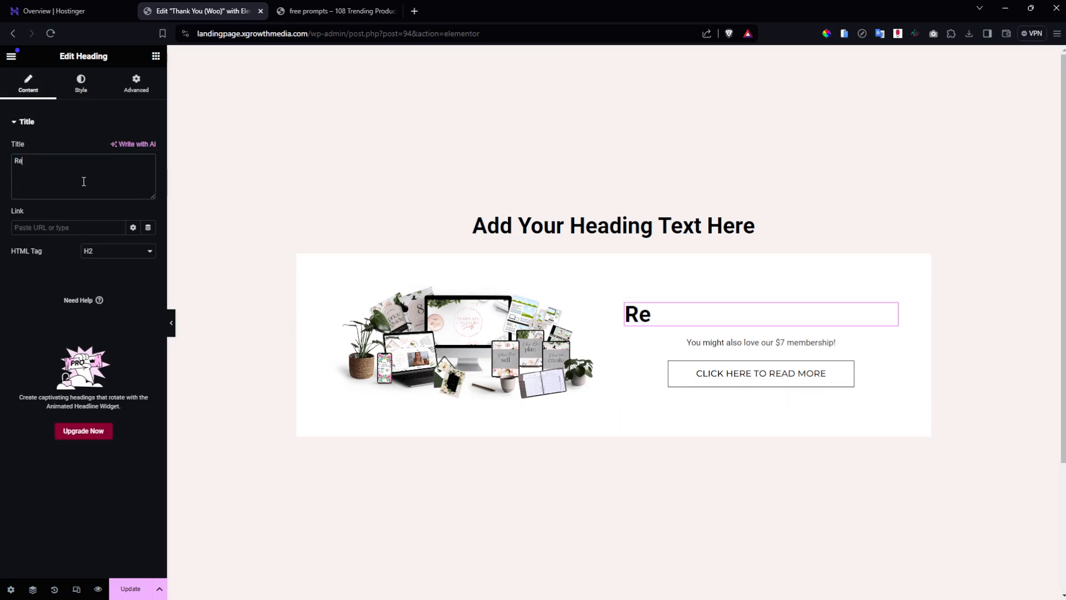
{"action": "type", "text": "ady to start"}
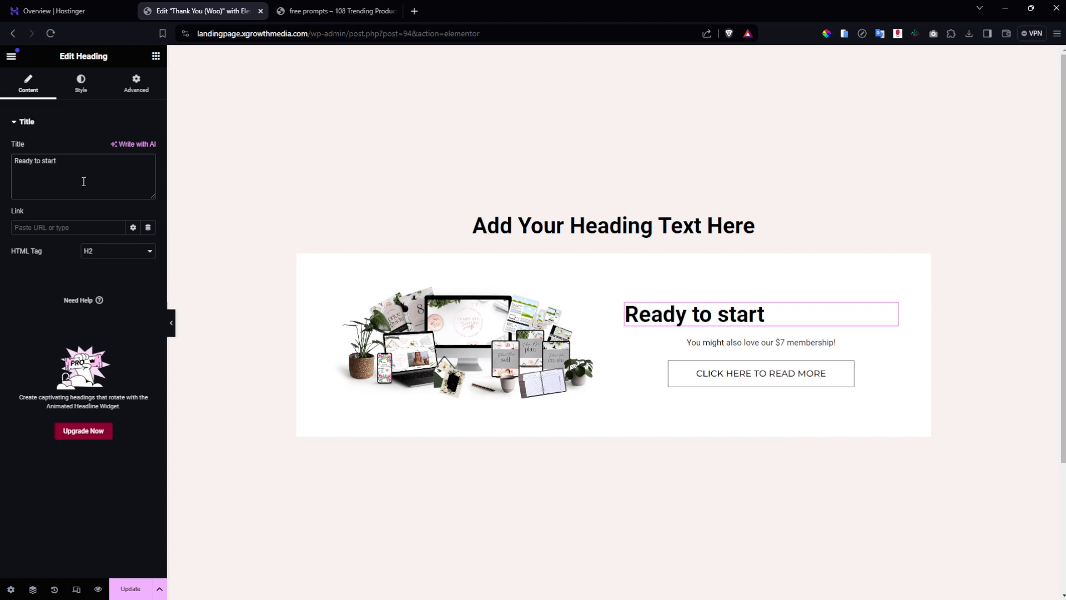
{"action": "type", "text": " your dig"}
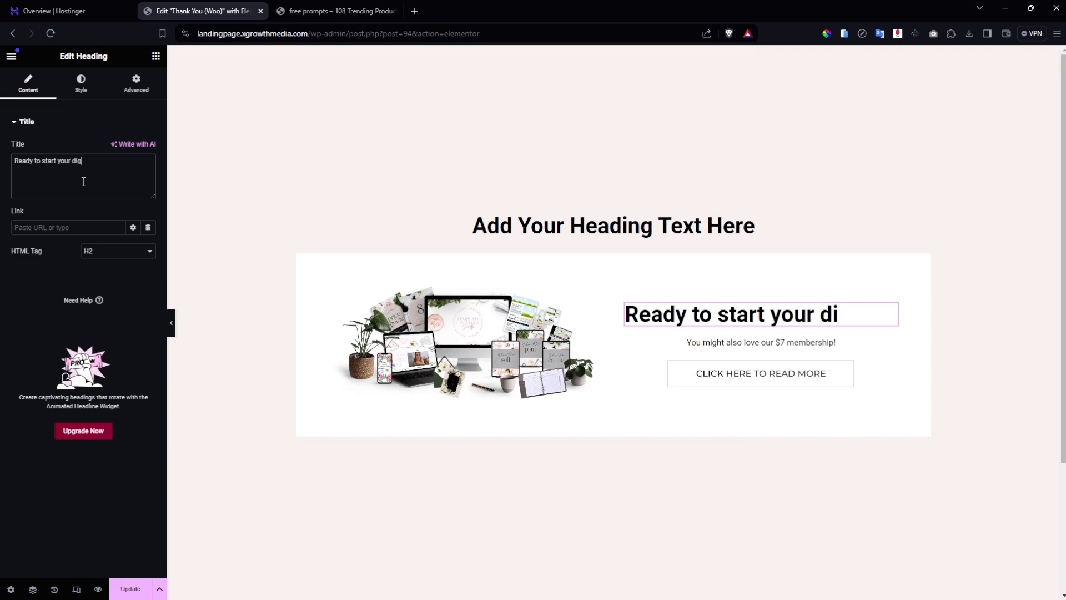
{"action": "type", "text": "ital"}
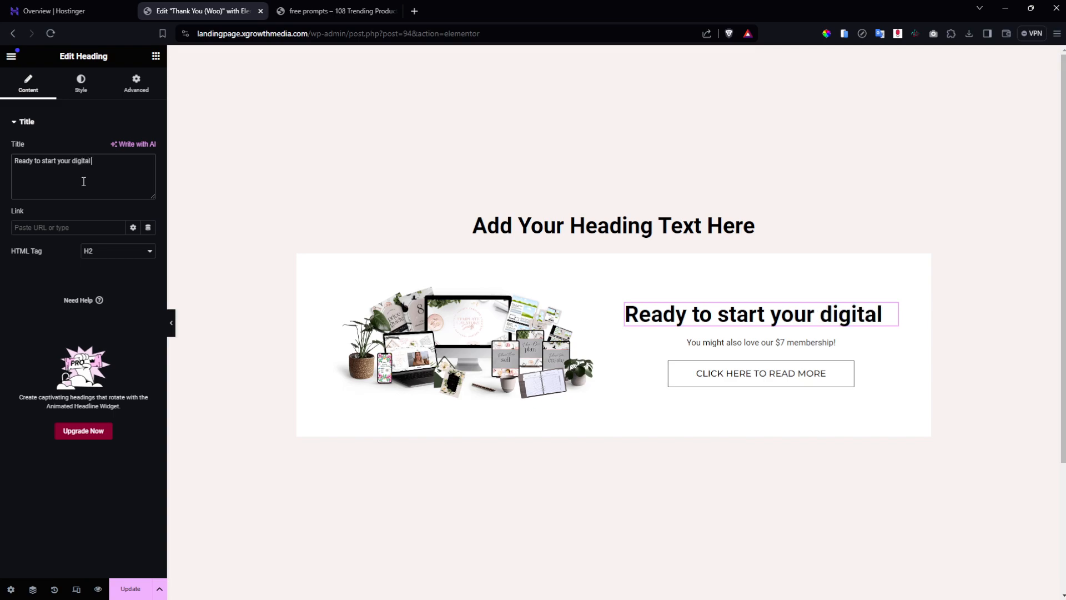
{"action": "type", "text": " product journey"}
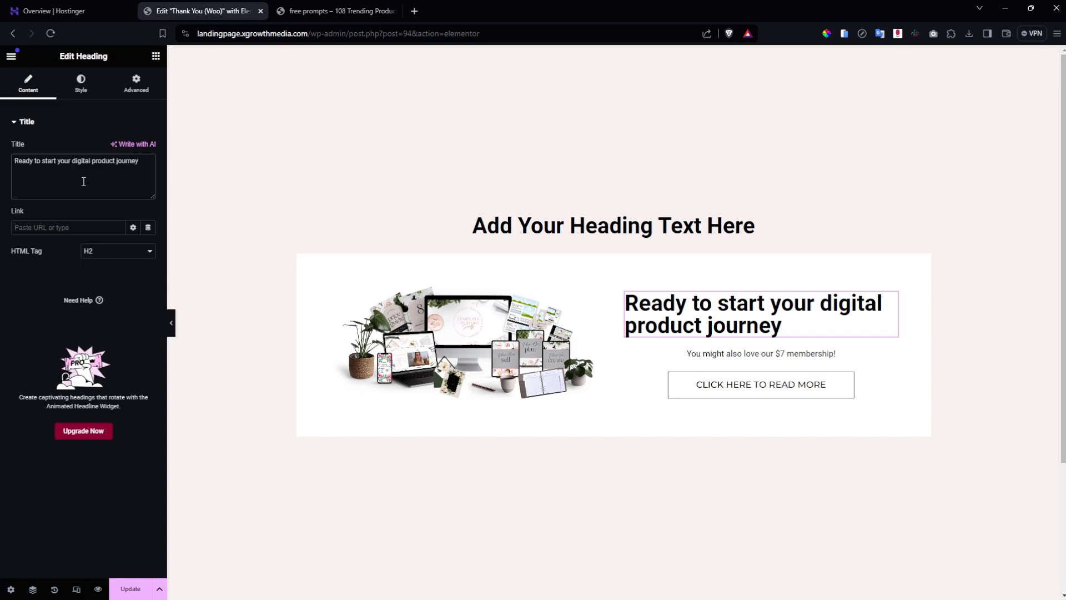
{"action": "type", "text": "?"}
{"action": "left_click", "coordinate": [80, 89]}
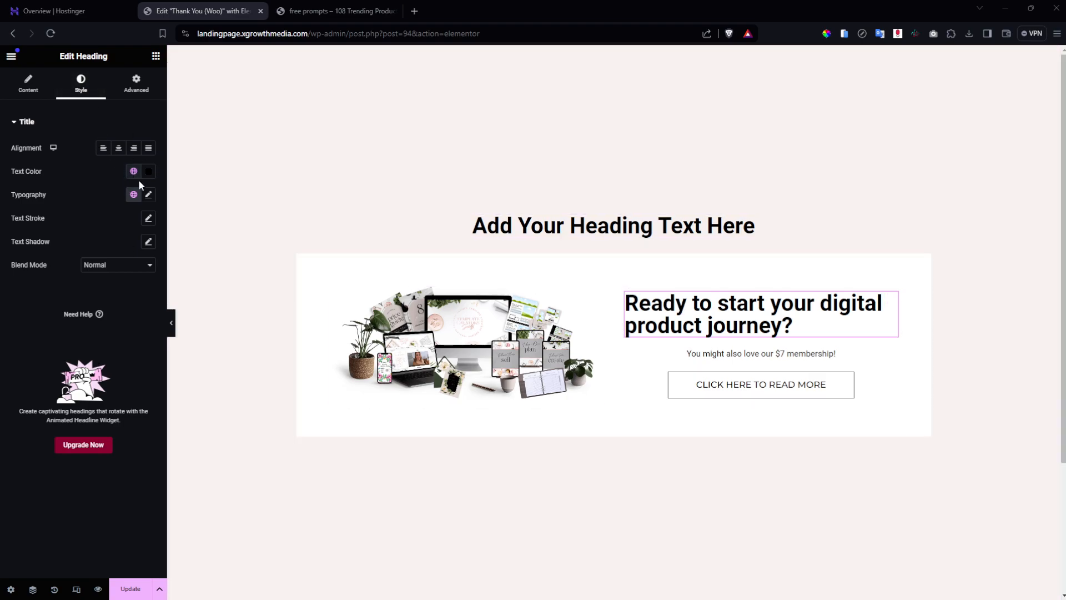
Set the box heading's font size to 42 and browse the font family list.
{"action": "left_click", "coordinate": [147, 195]}
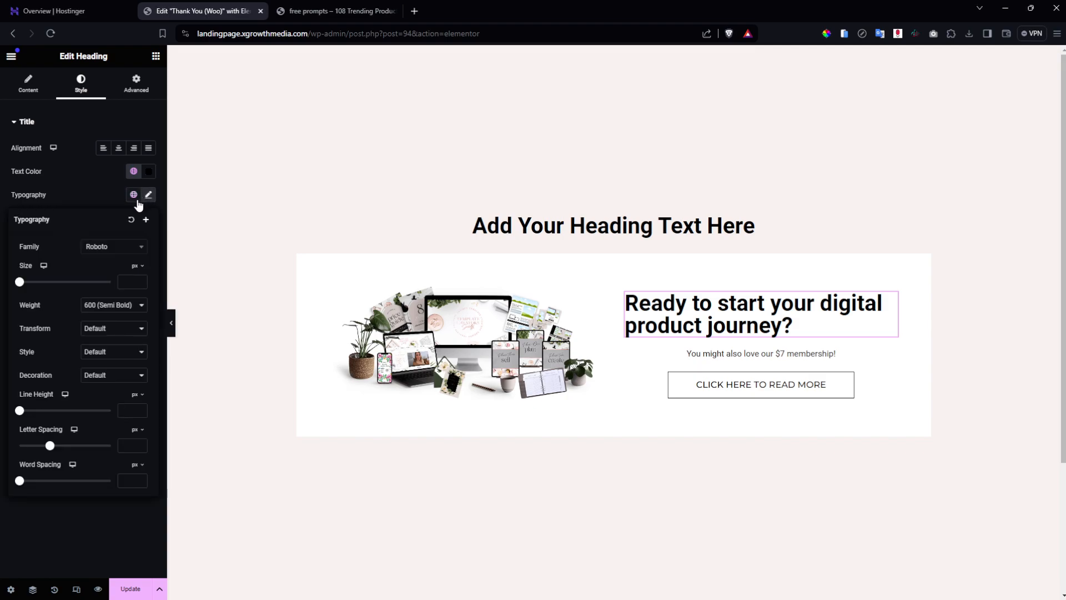
{"action": "left_click", "coordinate": [124, 281]}
{"action": "type", "text": "42"}
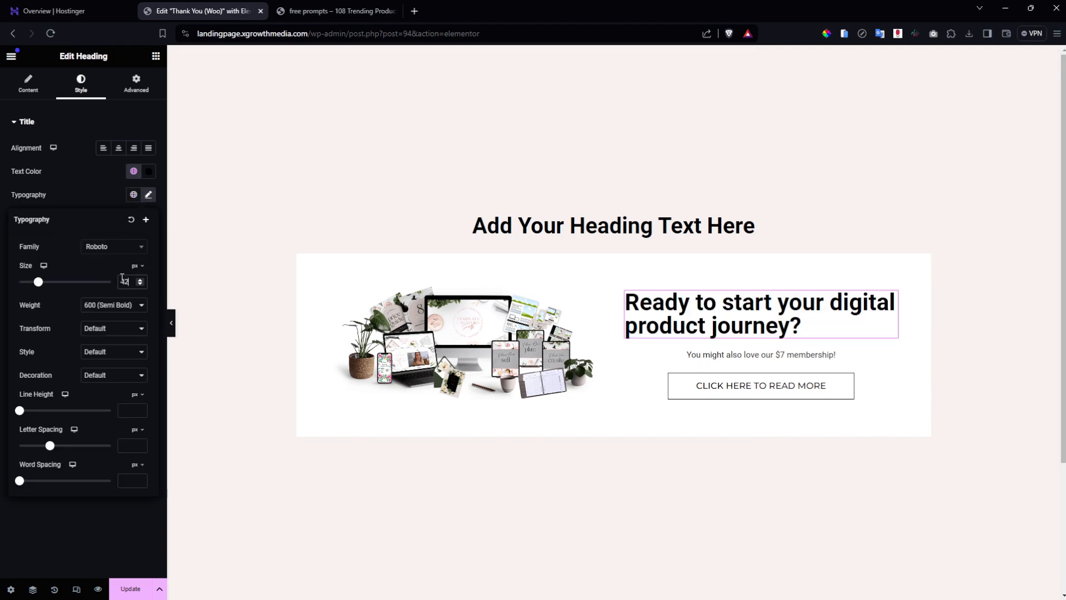
{"action": "left_click", "coordinate": [124, 250]}
{"action": "scroll", "coordinate": [111, 311], "scroll_direction": "down", "scroll_amount": 20}
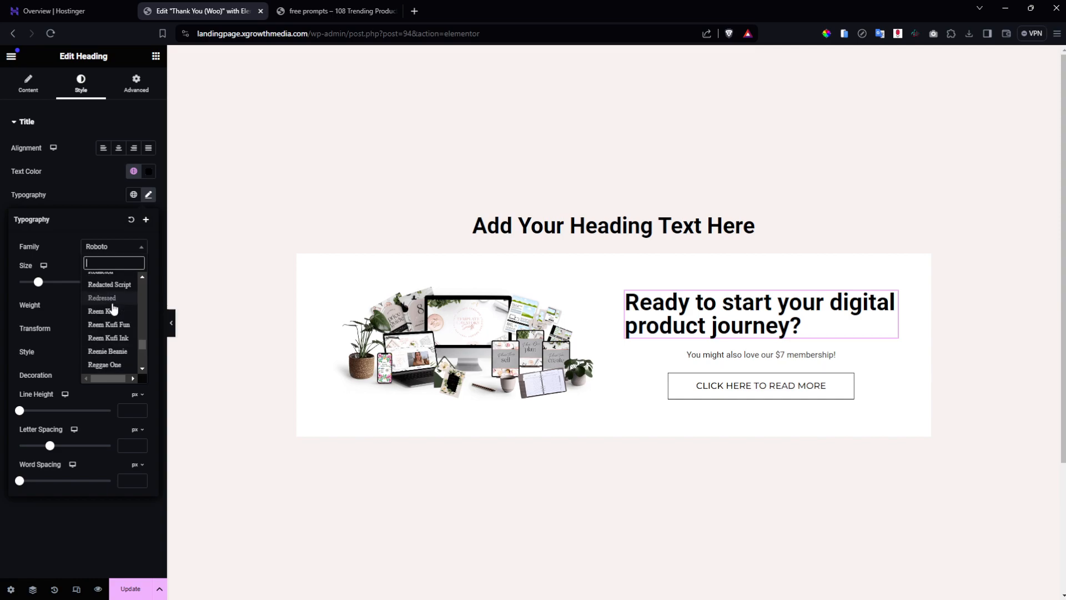
{"action": "scroll", "coordinate": [111, 311], "scroll_direction": "up", "scroll_amount": 12}
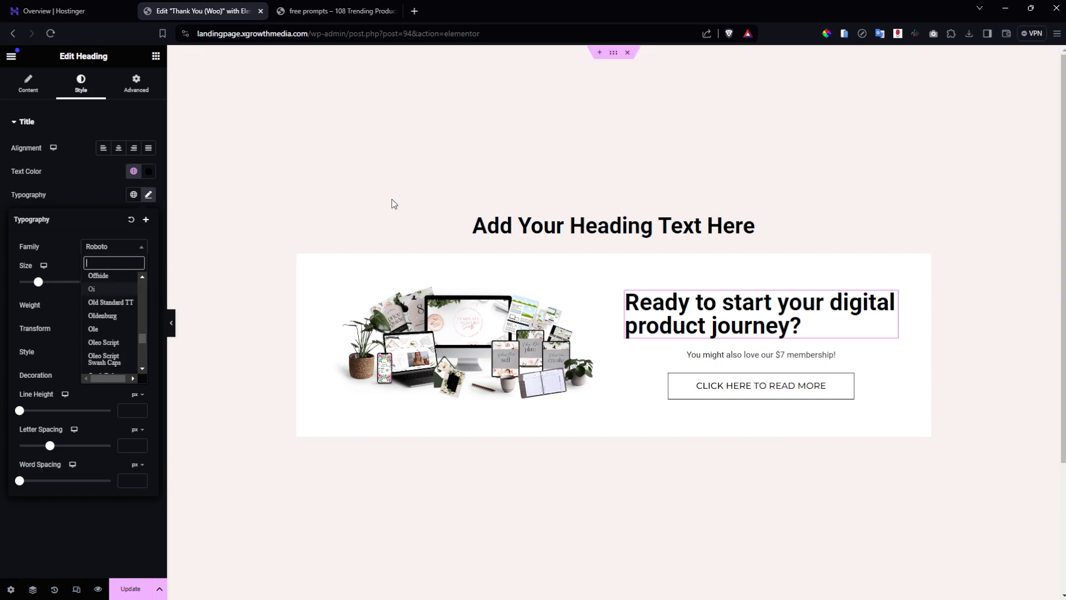
Inspect the free-guide page's heading in DevTools to identify its serif font.
{"action": "left_click", "coordinate": [351, 6]}
{"action": "right_click", "coordinate": [612, 250]}
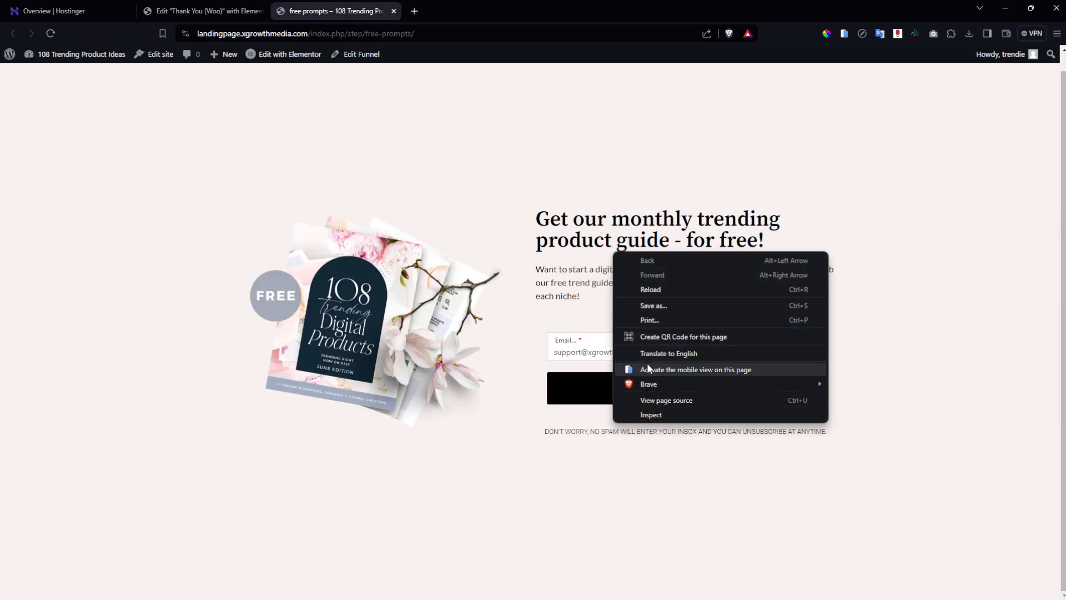
{"action": "left_click", "coordinate": [656, 415]}
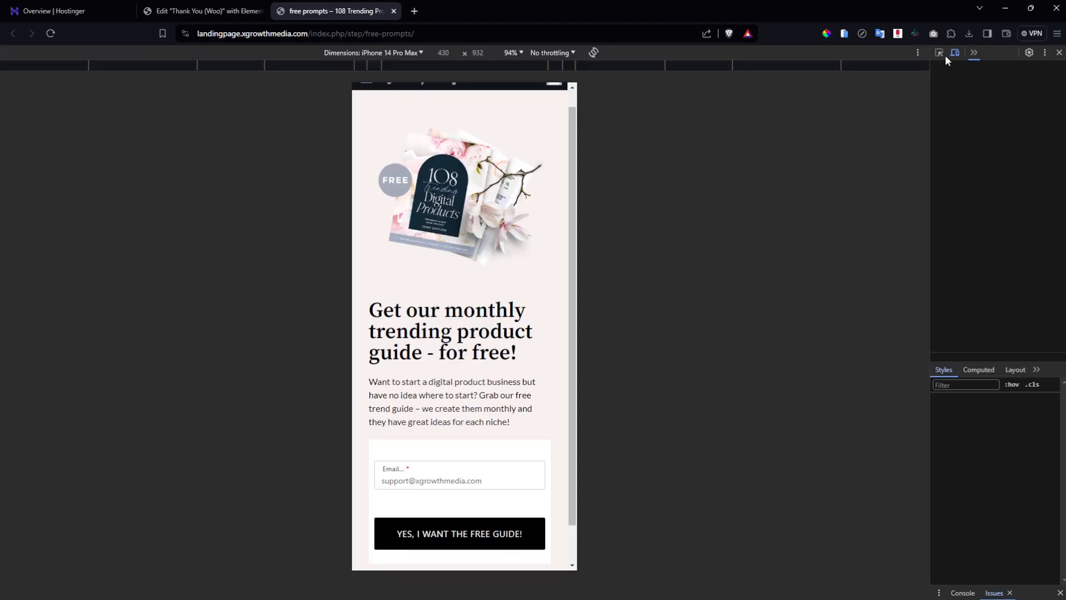
{"action": "left_click", "coordinate": [955, 53]}
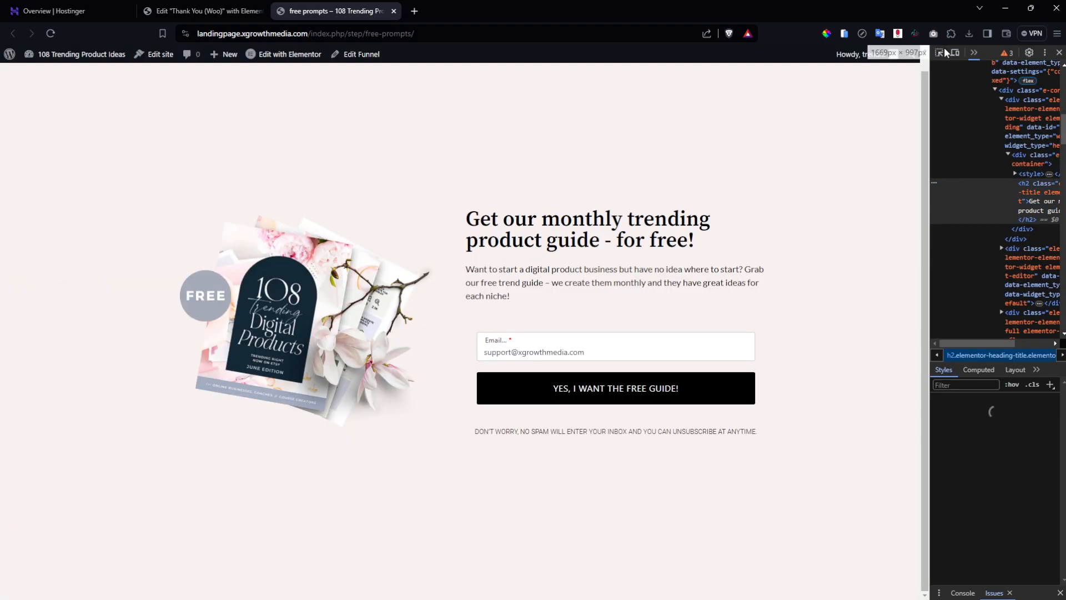
{"action": "left_click", "coordinate": [938, 54]}
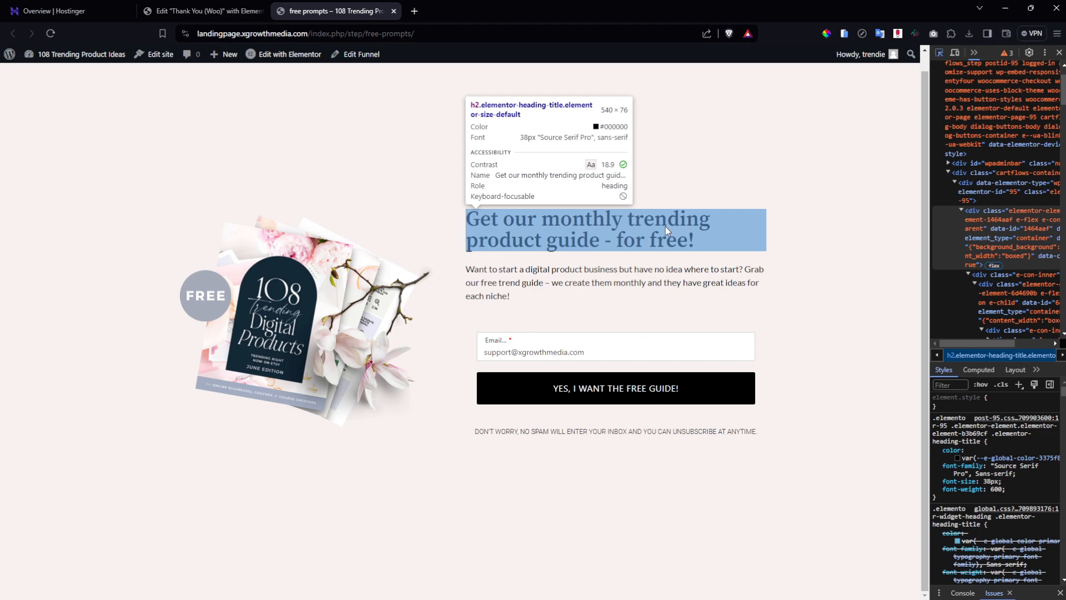
{"action": "left_click", "coordinate": [205, 11]}
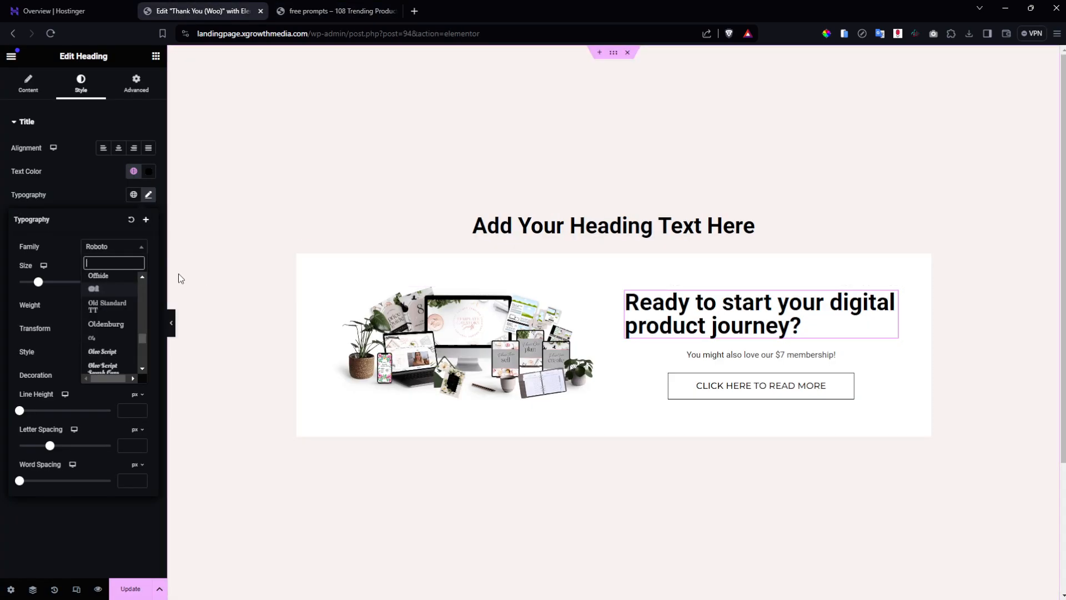
Set the box heading font to Source Serif Pro, centre it, and save the page.
{"action": "type", "text": "source sa"}
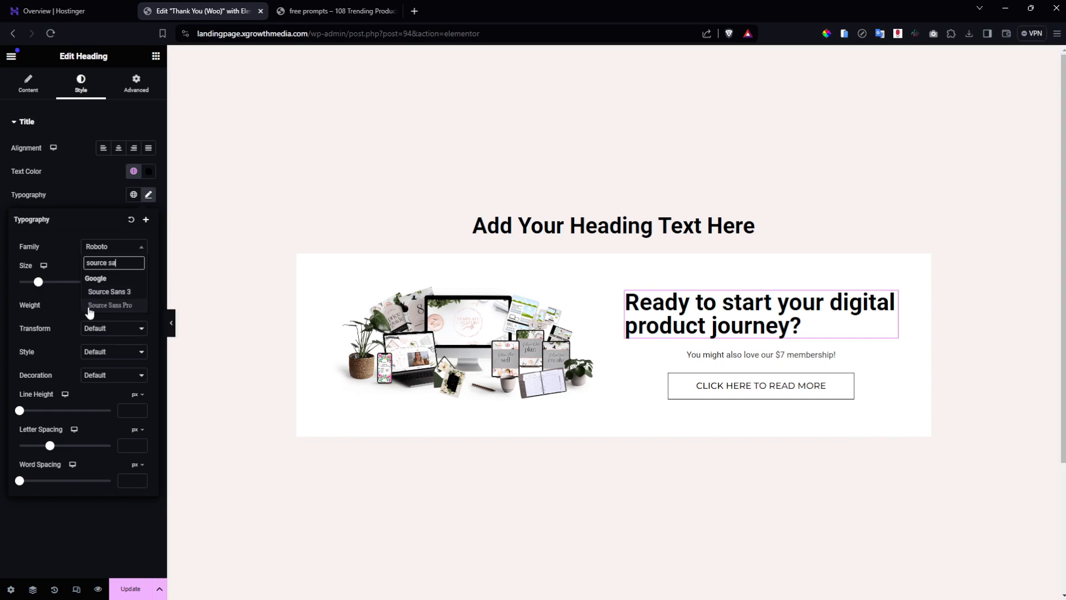
{"action": "key", "text": "BackSpace"}
{"action": "left_click", "coordinate": [107, 332]}
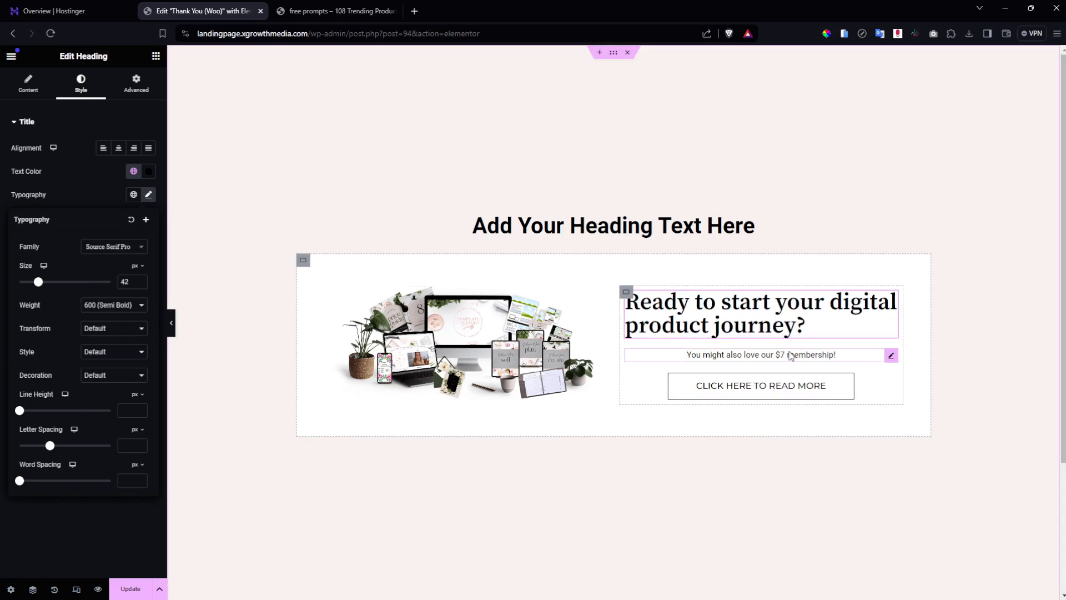
{"action": "left_click", "coordinate": [221, 533]}
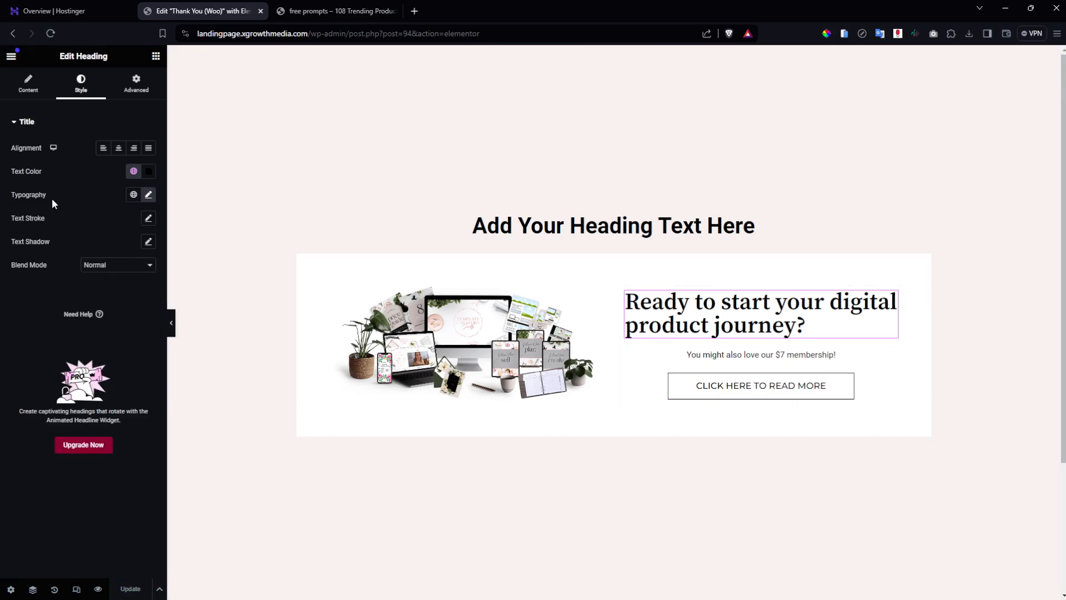
{"action": "left_click", "coordinate": [118, 147]}
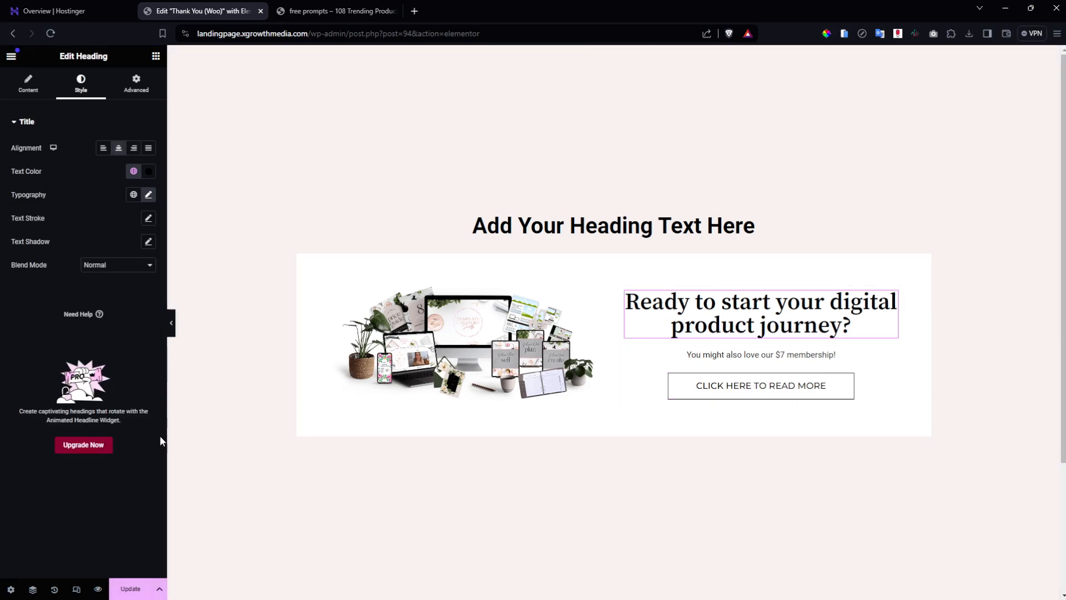
{"action": "left_click", "coordinate": [131, 589]}
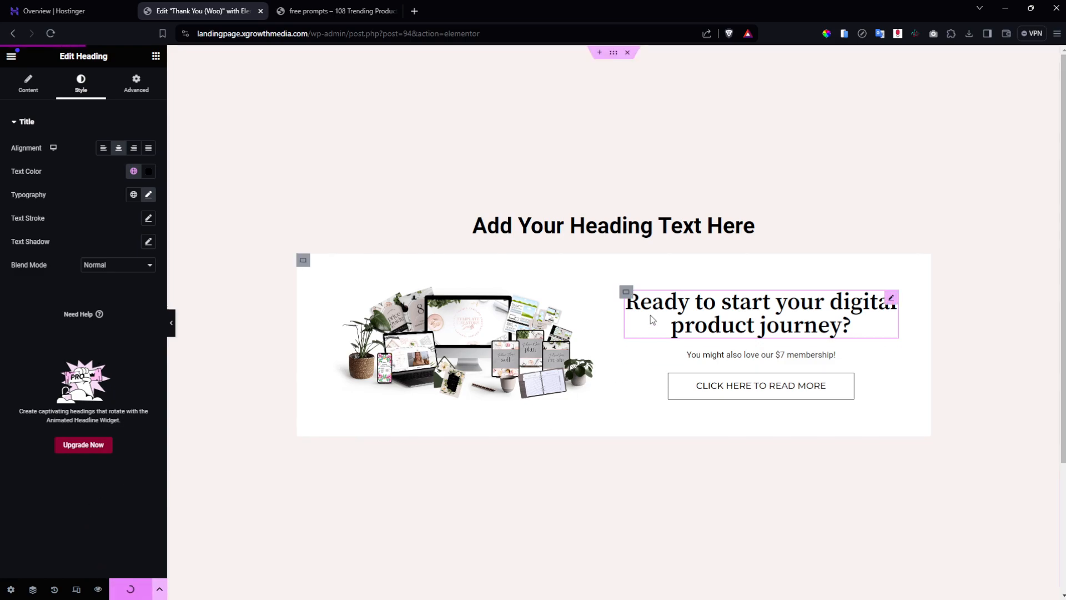
Change the top placeholder heading text to 'Success'.
{"action": "left_click", "coordinate": [658, 233]}
{"action": "triple_click", "coordinate": [658, 227]}
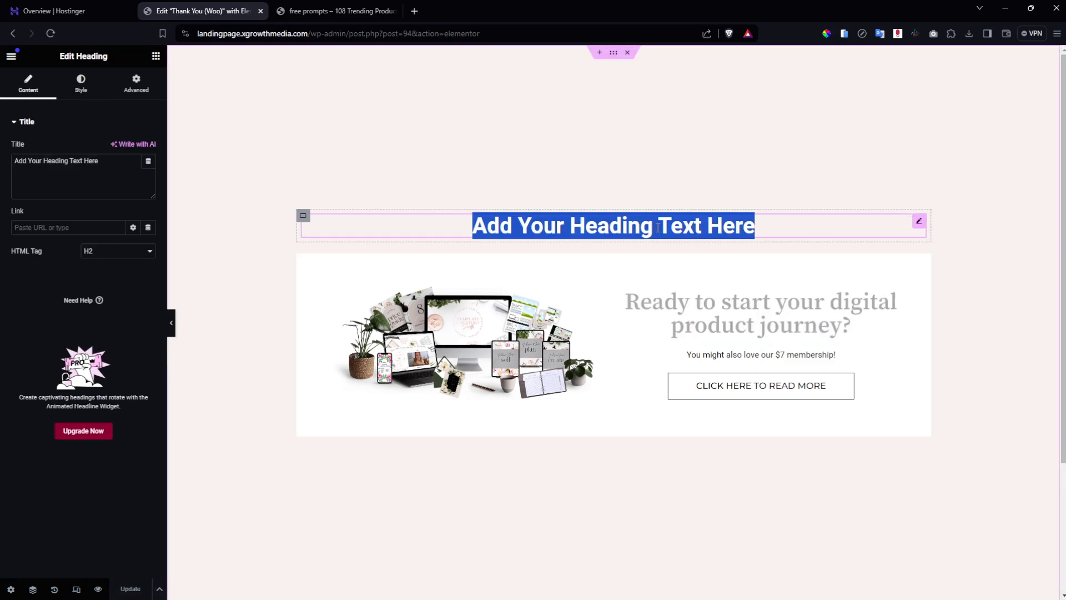
{"action": "type", "text": "Succe"}
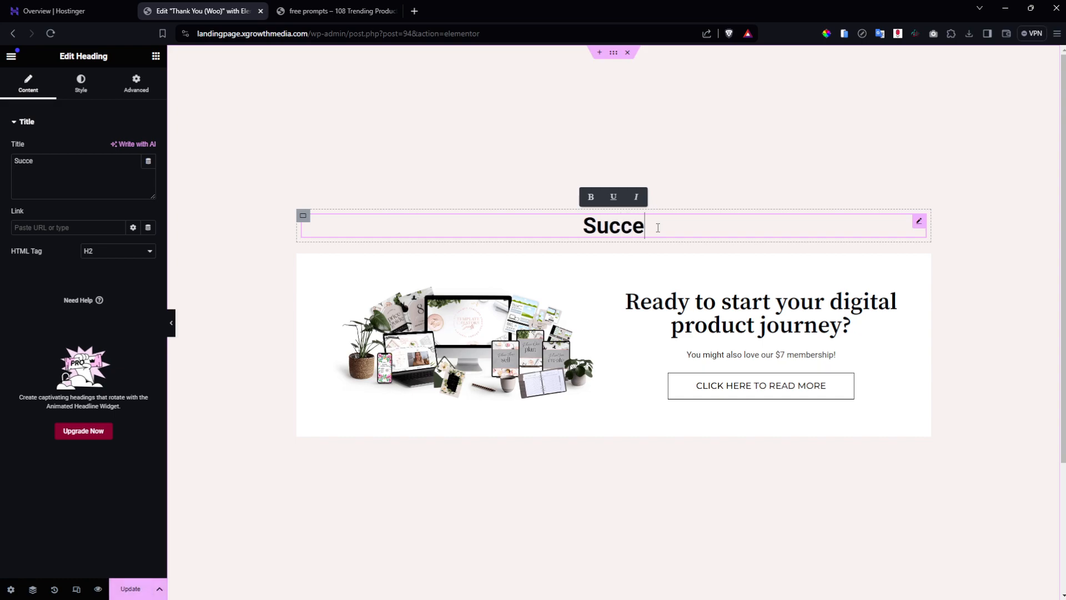
{"action": "type", "text": "ss"}
Switch between the Hostinger dashboard, editor and free prompts landing page browser tabs.
{"action": "key", "text": "ctrl+1"}
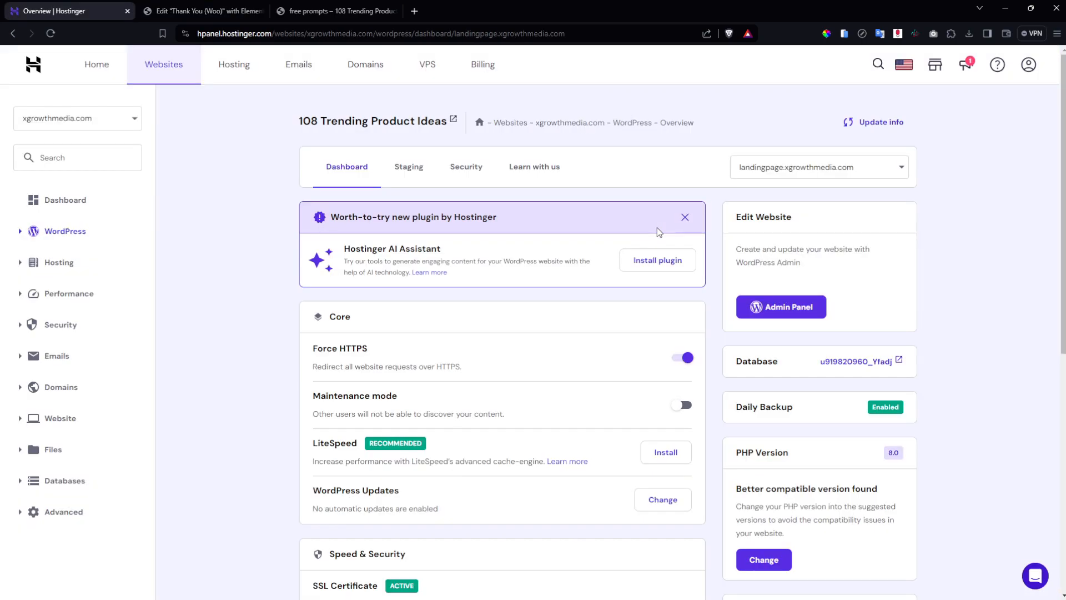
{"action": "left_click", "coordinate": [333, 11]}
{"action": "left_click", "coordinate": [226, 5]}
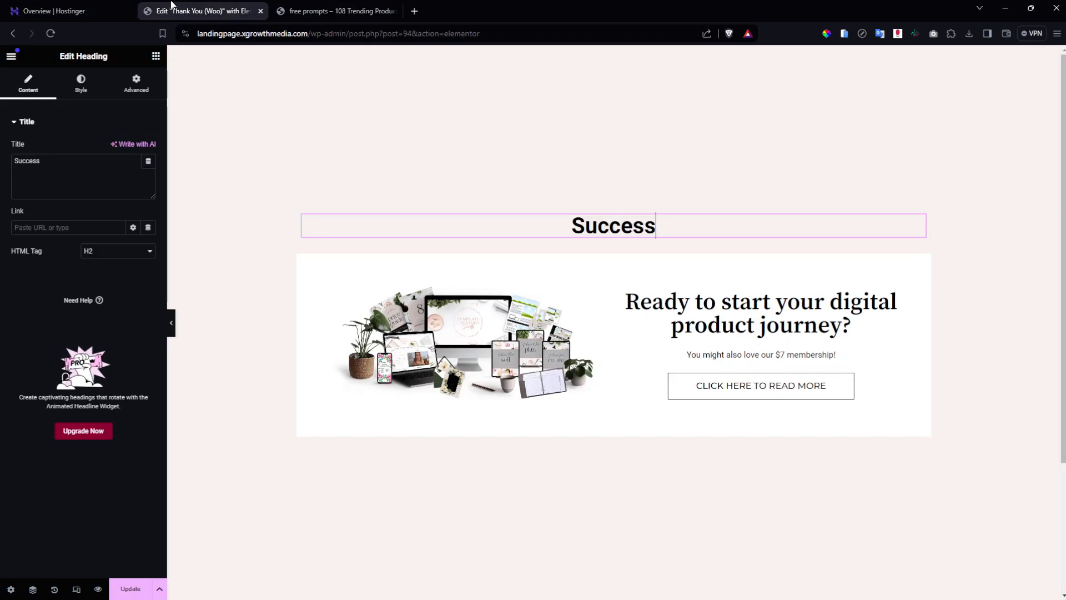
{"action": "left_click", "coordinate": [104, 6]}
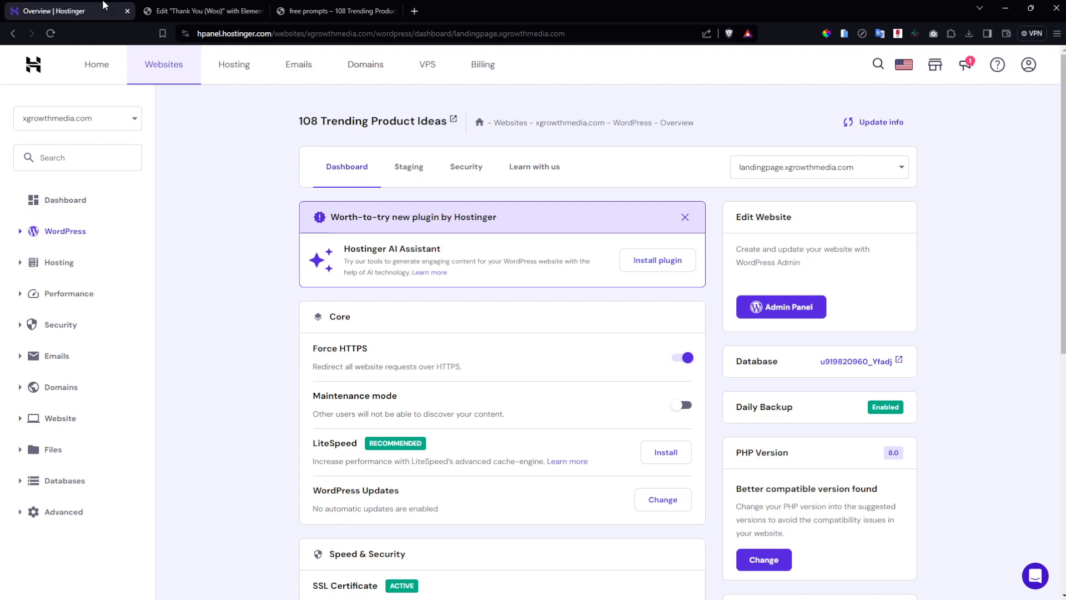
{"action": "left_click", "coordinate": [368, 7]}
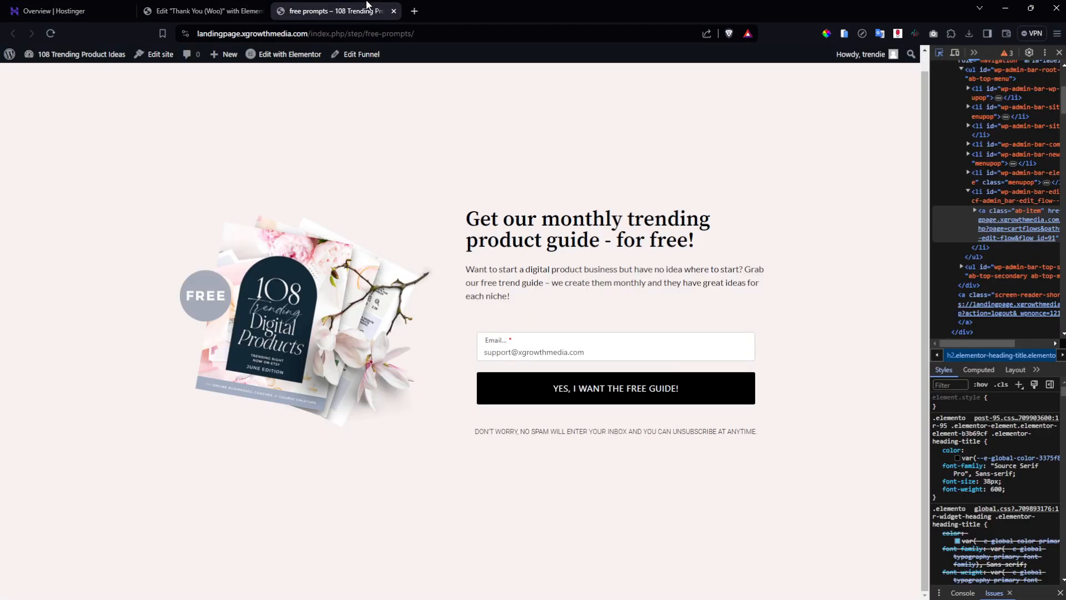
Go back to the Hostinger dashboard tab and glance over the overview.
{"action": "left_click", "coordinate": [123, 5]}
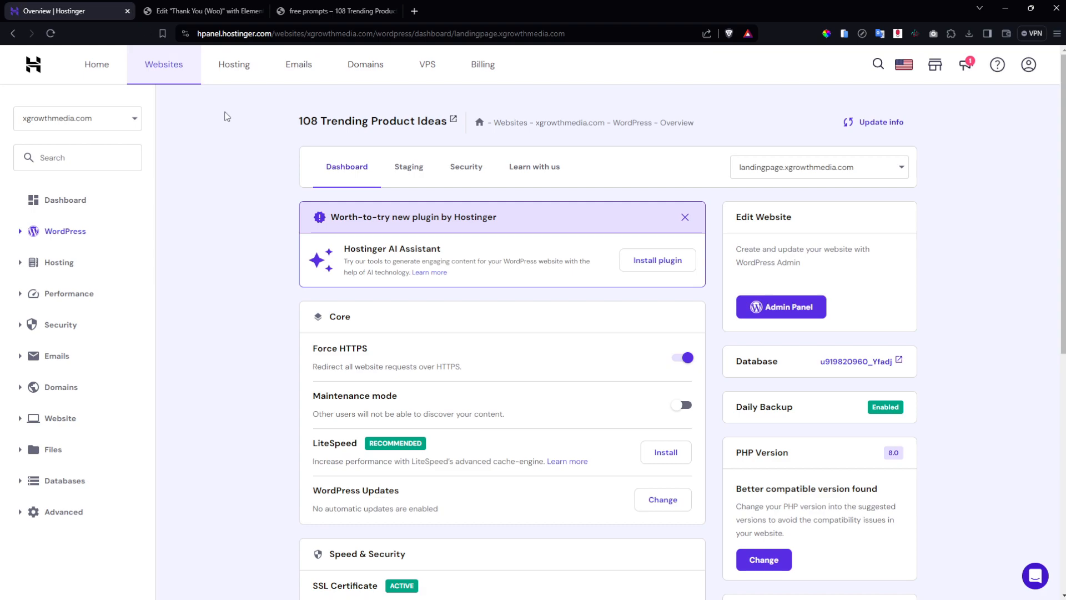
{"action": "scroll", "coordinate": [226, 113], "scroll_direction": "down", "scroll_amount": 1}
{"action": "scroll", "coordinate": [226, 116], "scroll_direction": "up", "scroll_amount": 1}
Open Hostinger's new hosting plan options and scroll through the pricing.
{"action": "left_click", "coordinate": [231, 72]}
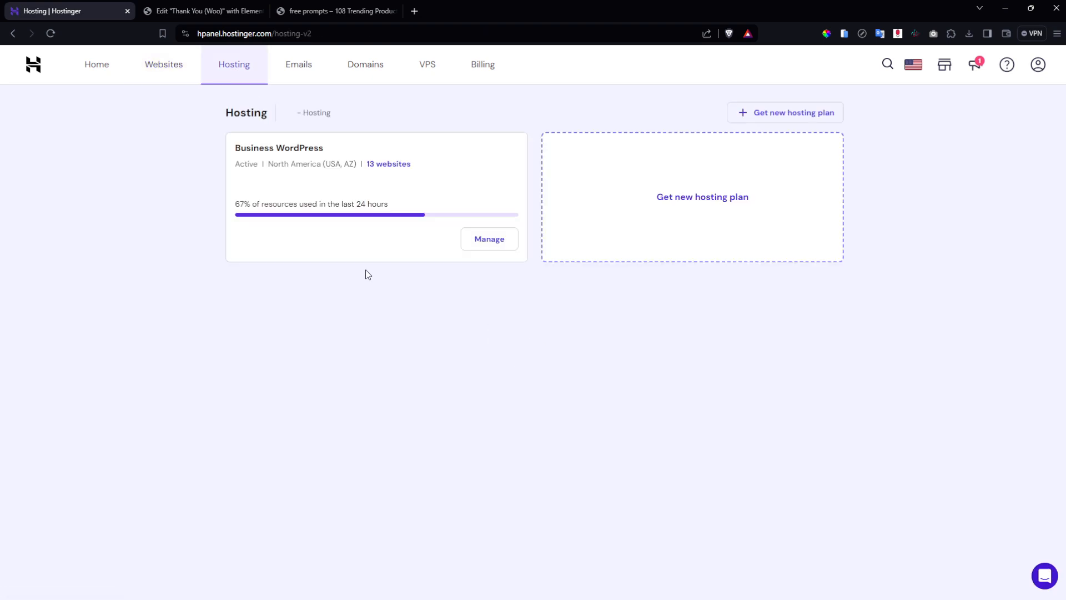
{"action": "left_click", "coordinate": [688, 202]}
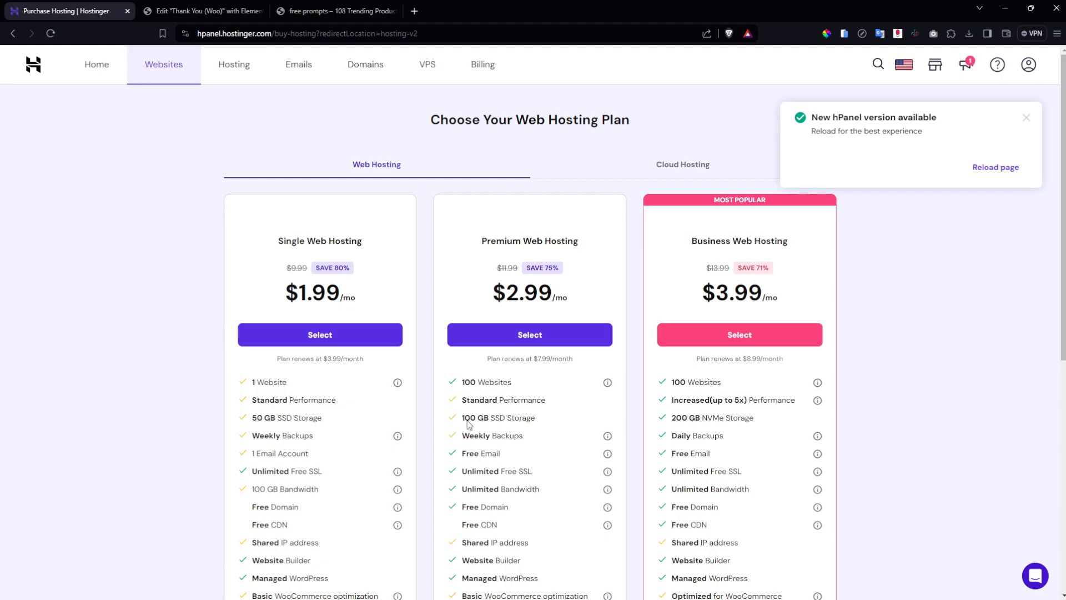
{"action": "scroll", "coordinate": [442, 404], "scroll_direction": "down", "scroll_amount": 2}
{"action": "scroll", "coordinate": [443, 403], "scroll_direction": "up", "scroll_amount": 2}
{"action": "scroll", "coordinate": [330, 436], "scroll_direction": "down", "scroll_amount": 1}
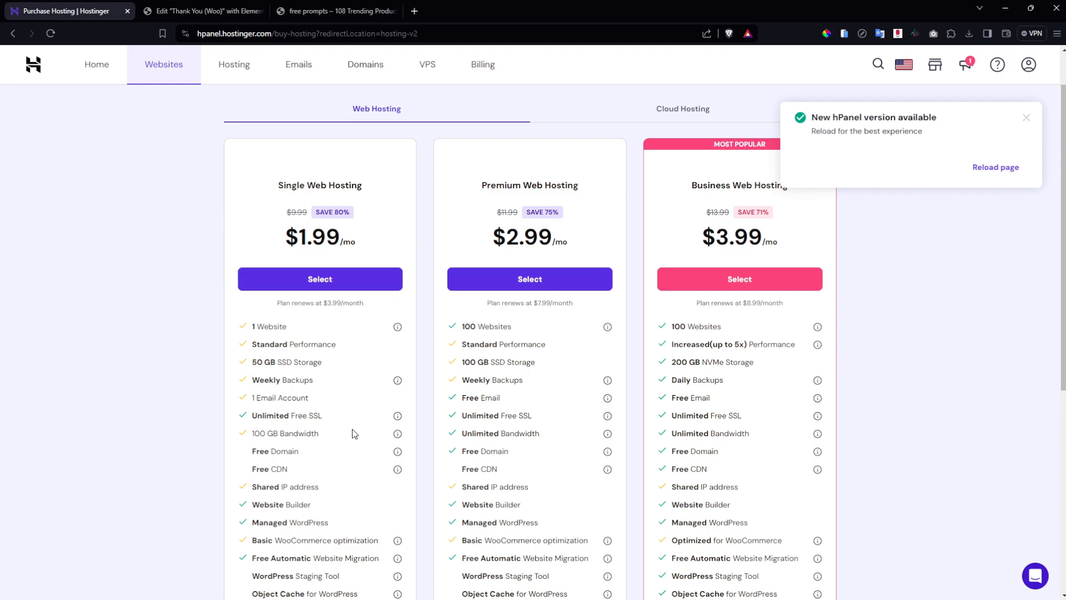
{"action": "scroll", "coordinate": [352, 433], "scroll_direction": "down", "scroll_amount": 2}
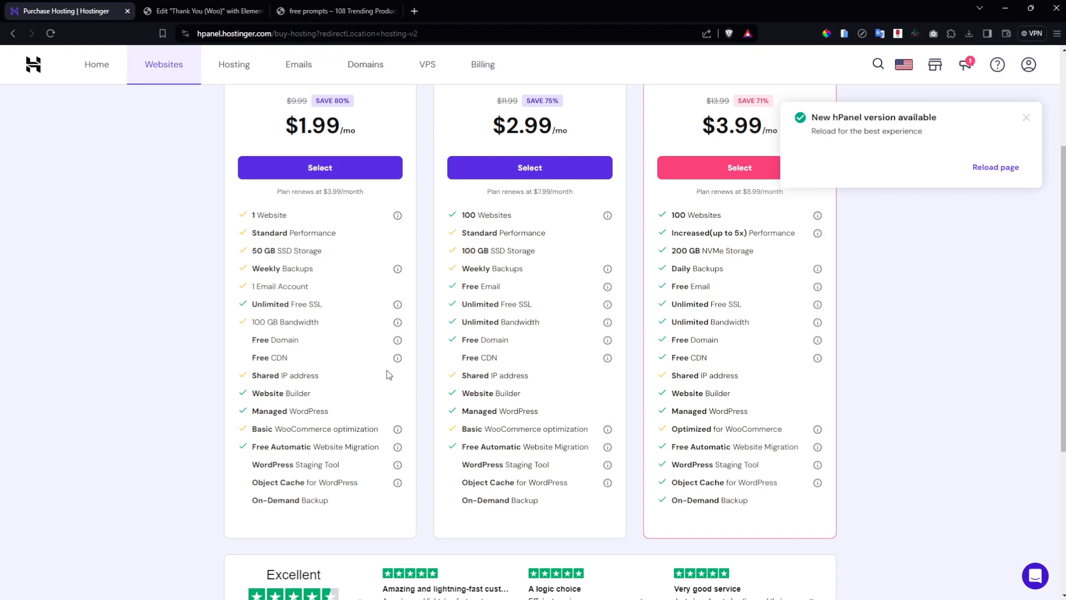
{"action": "scroll", "coordinate": [388, 405], "scroll_direction": "down", "scroll_amount": 2}
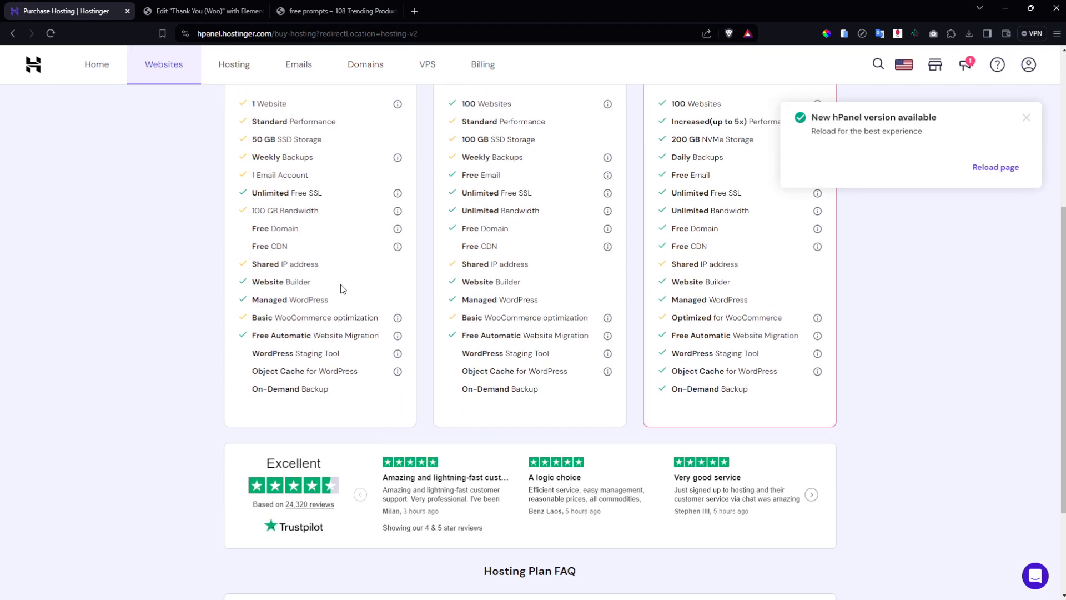
{"action": "scroll", "coordinate": [333, 339], "scroll_direction": "up", "scroll_amount": 3}
{"action": "scroll", "coordinate": [764, 431], "scroll_direction": "up", "scroll_amount": 2}
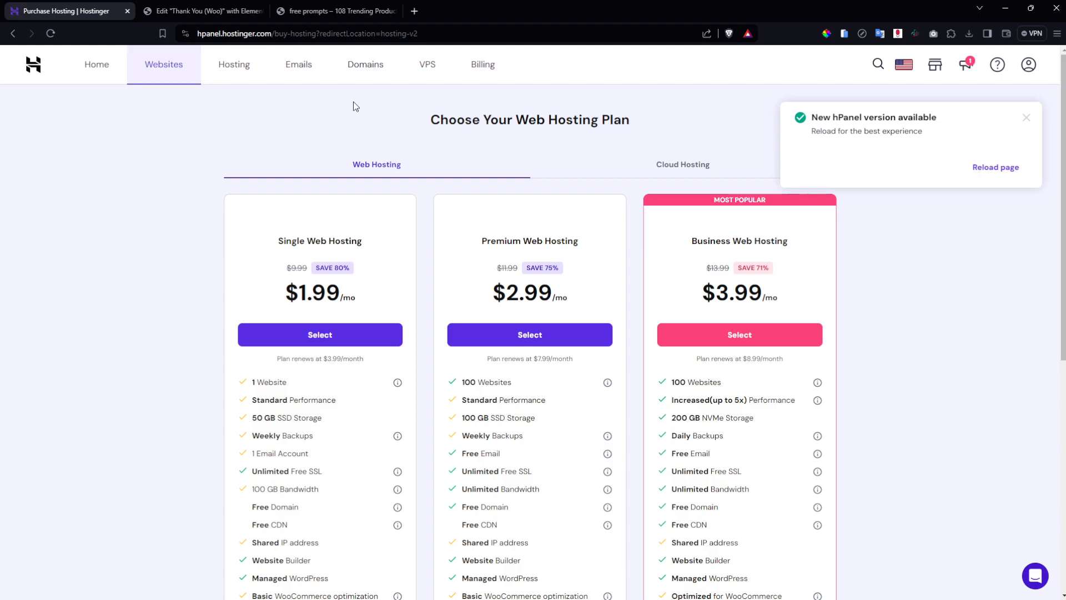
Return to the Elementor editor and click into the Success heading.
{"action": "left_click", "coordinate": [340, 11]}
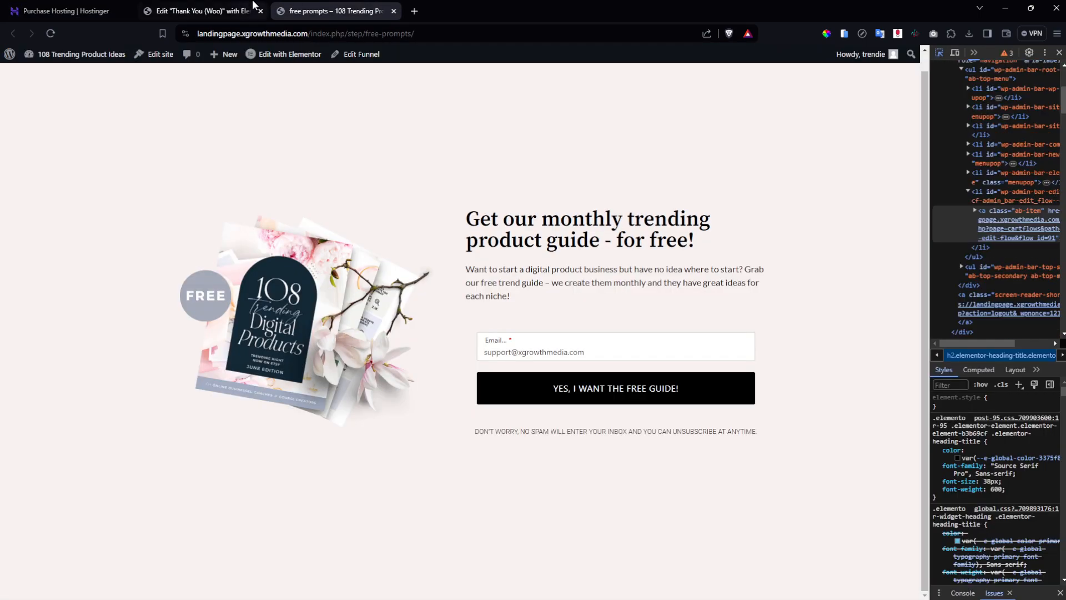
{"action": "left_click", "coordinate": [244, 8]}
{"action": "left_click", "coordinate": [661, 229]}
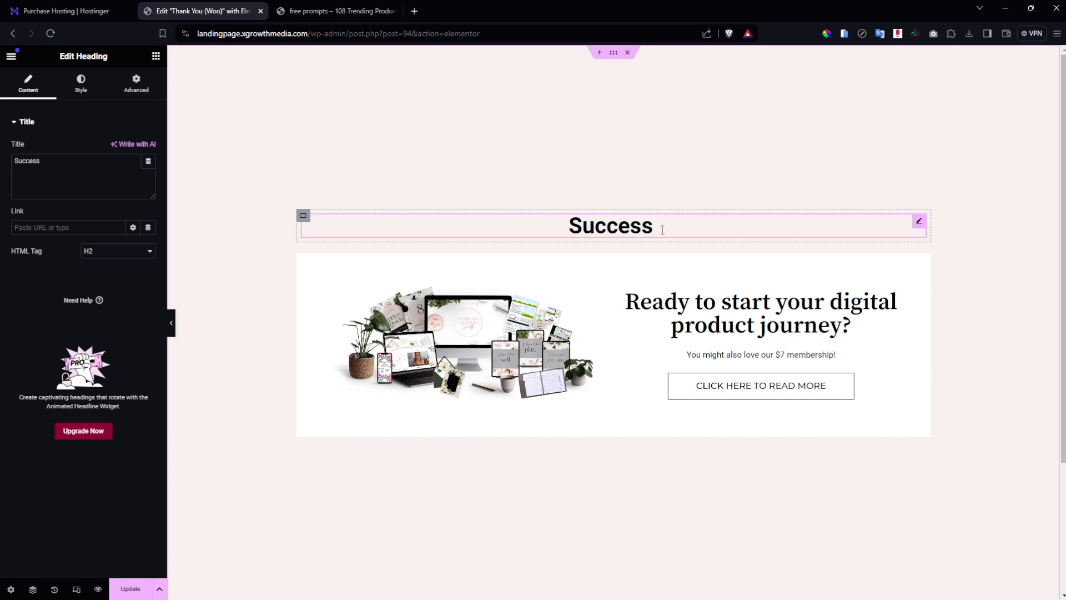
Extend the heading to 'Success! Please check your inbox for your freebie - it won't be far off!'.
{"action": "key", "text": "BackSpace"}
{"action": "type", "text": "! Please "}
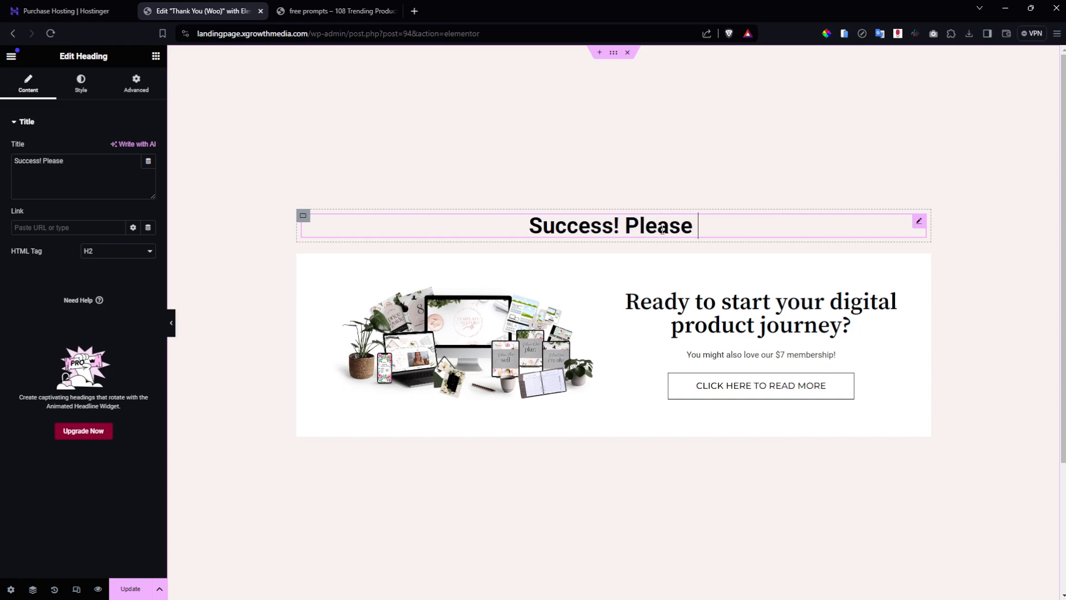
{"action": "type", "text": "check "}
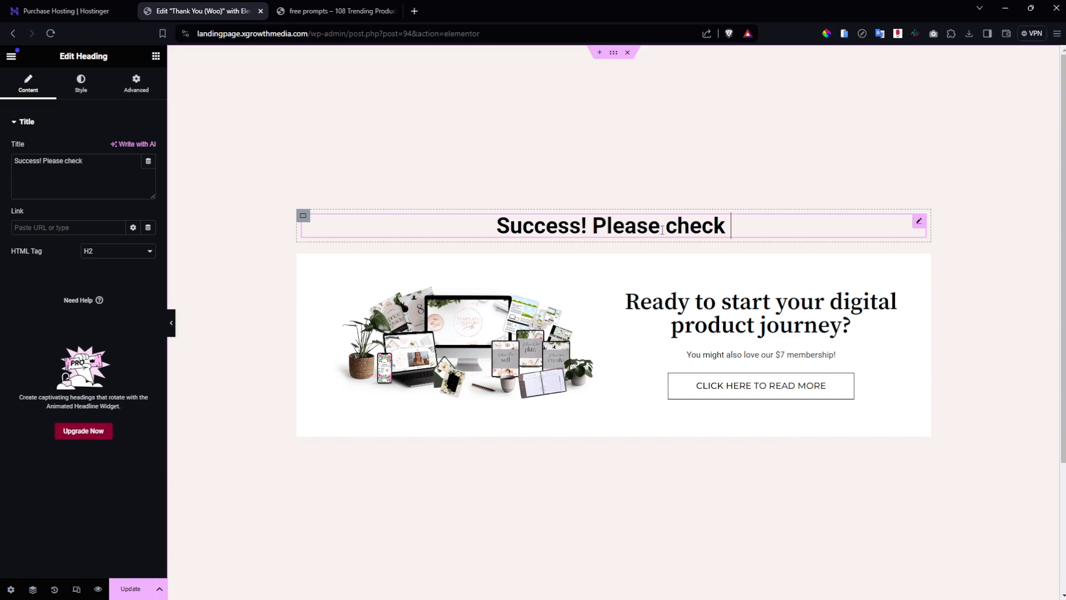
{"action": "type", "text": "your "}
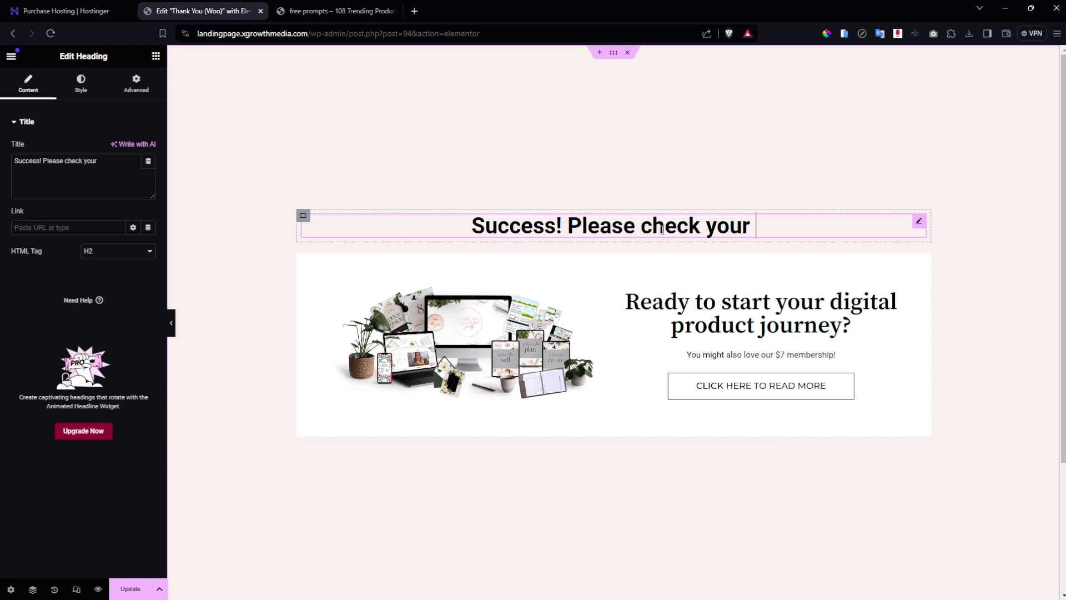
{"action": "type", "text": "inbox for your "}
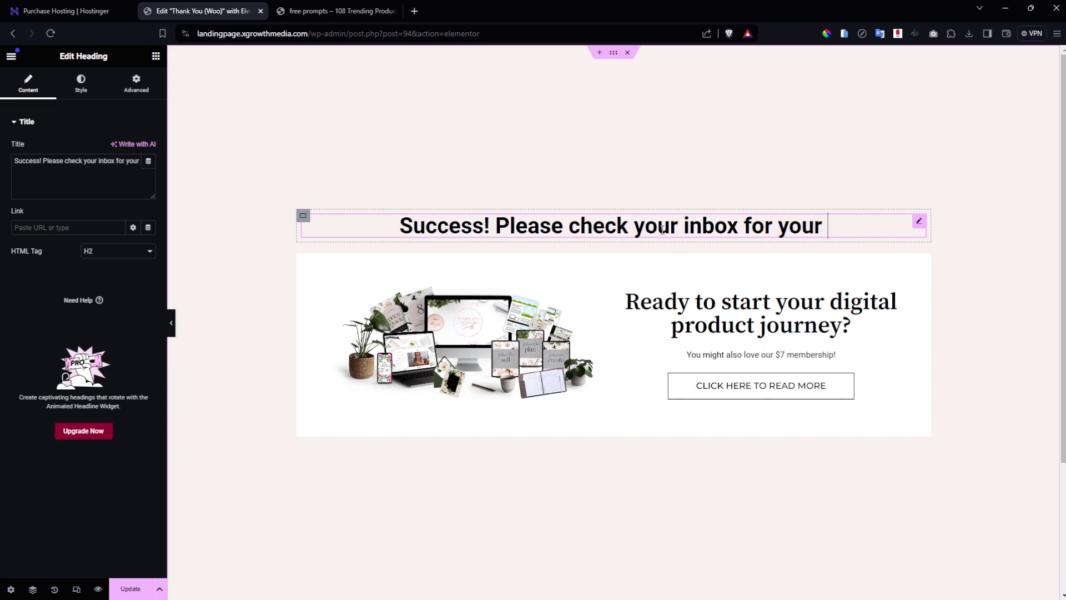
{"action": "type", "text": "freebie - "}
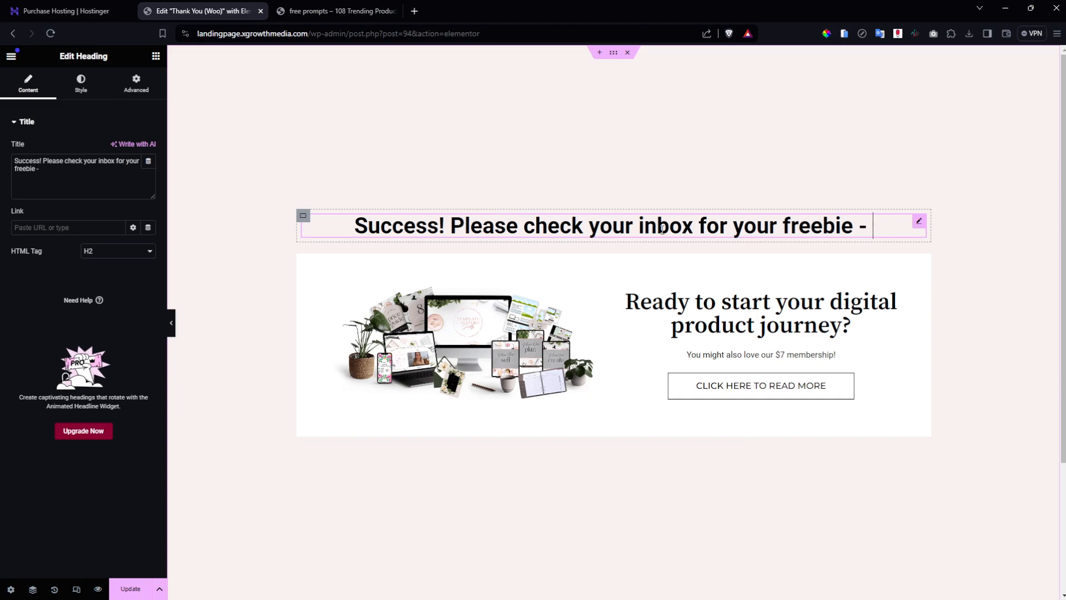
{"action": "type", "text": "it won't"}
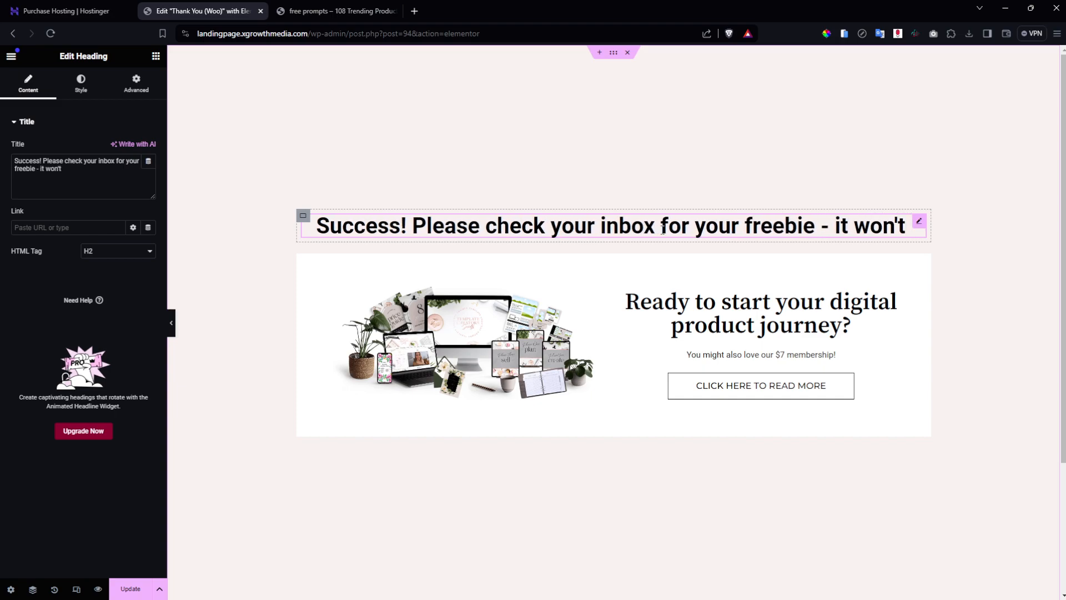
{"action": "type", "text": " be that"}
{"action": "key", "text": "BackSpace"}
{"action": "key", "text": "BackSpace"}
{"action": "key", "text": "BackSpace"}
{"action": "key", "text": "BackSpace"}
{"action": "type", "text": "far"}
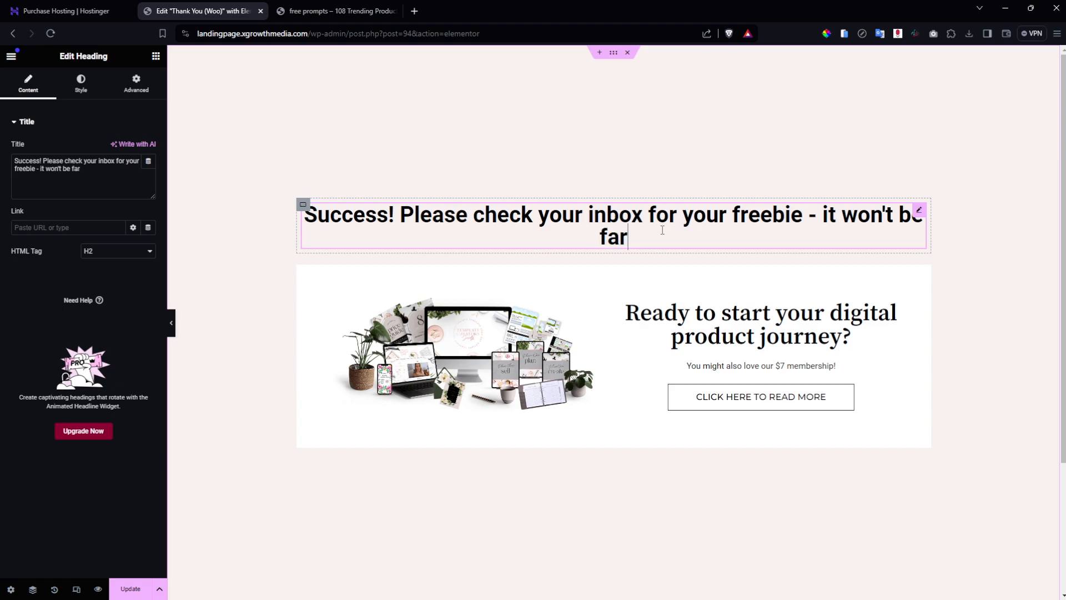
{"action": "type", "text": " off!"}
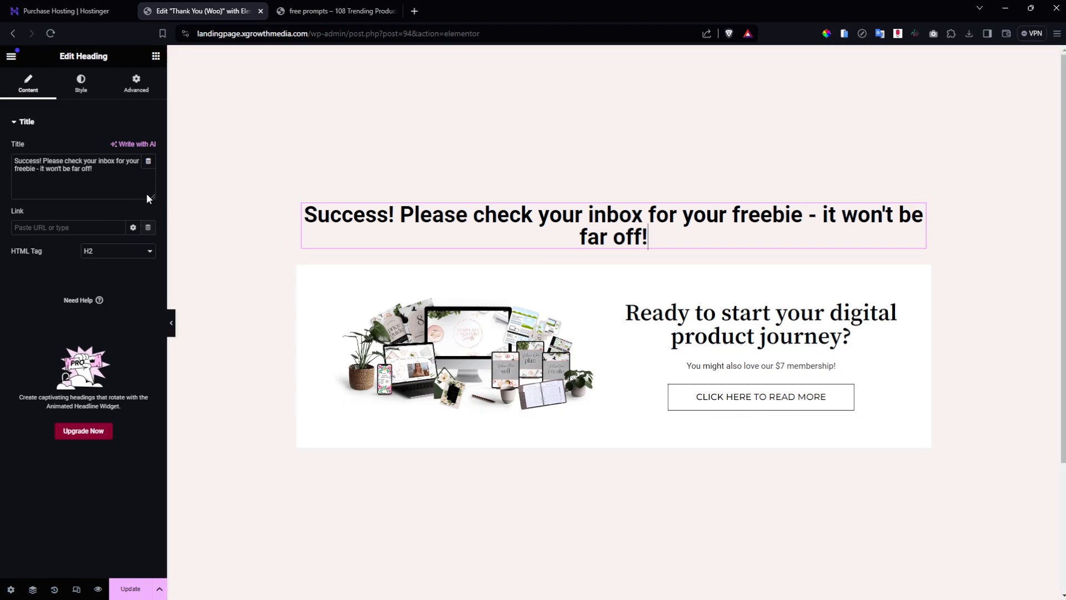
Open the success heading's typography and search the font family list for a serif font.
{"action": "left_click", "coordinate": [95, 90]}
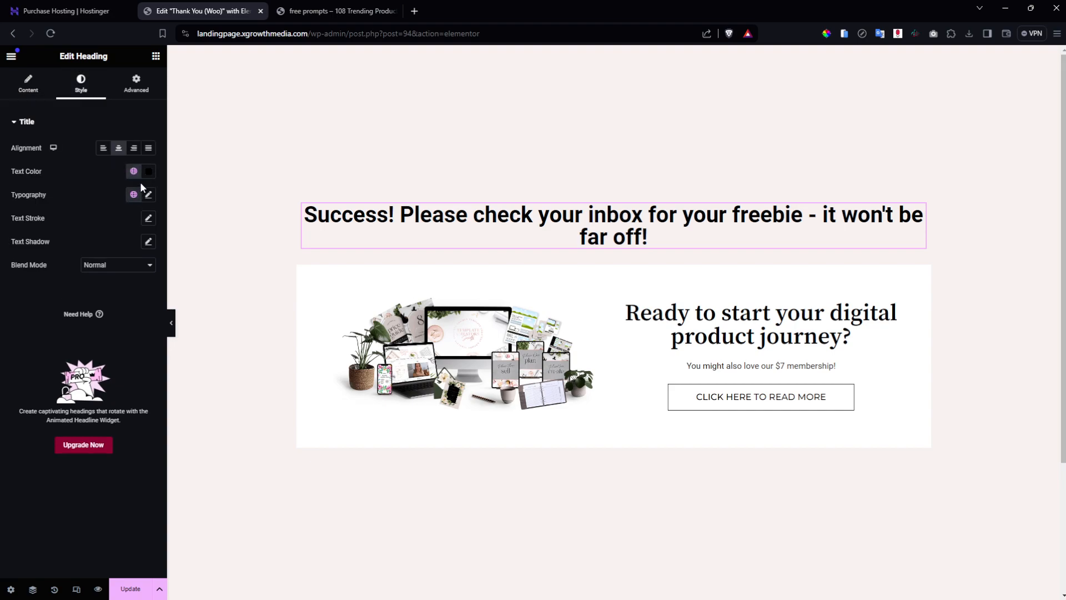
{"action": "left_click", "coordinate": [148, 194]}
{"action": "left_click", "coordinate": [113, 247]}
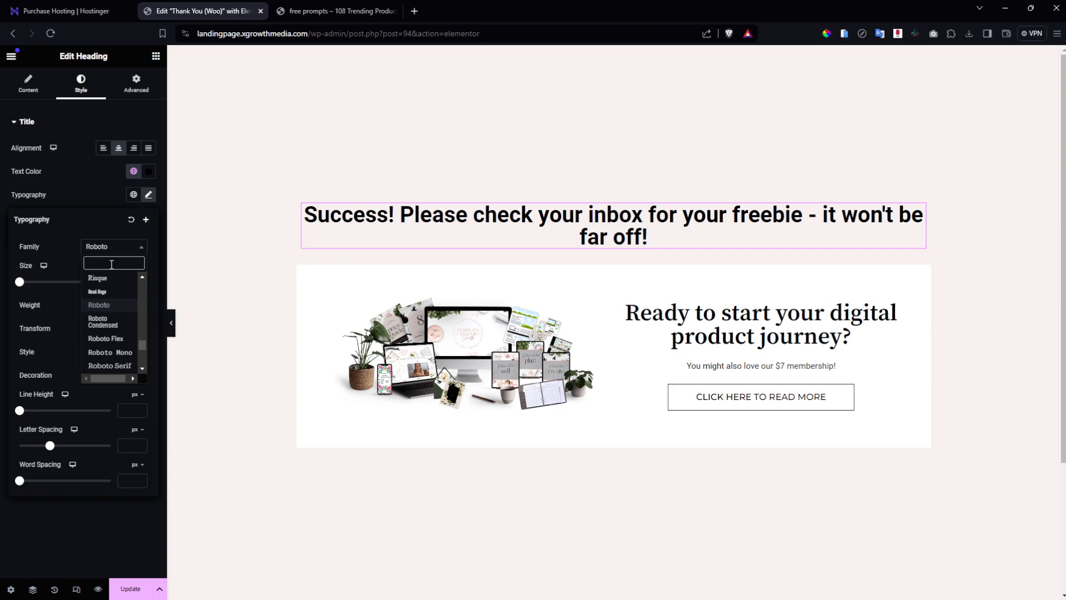
{"action": "type", "text": "pro"}
{"action": "scroll", "coordinate": [120, 344], "scroll_direction": "down", "scroll_amount": 10}
{"action": "scroll", "coordinate": [122, 361], "scroll_direction": "up", "scroll_amount": 10}
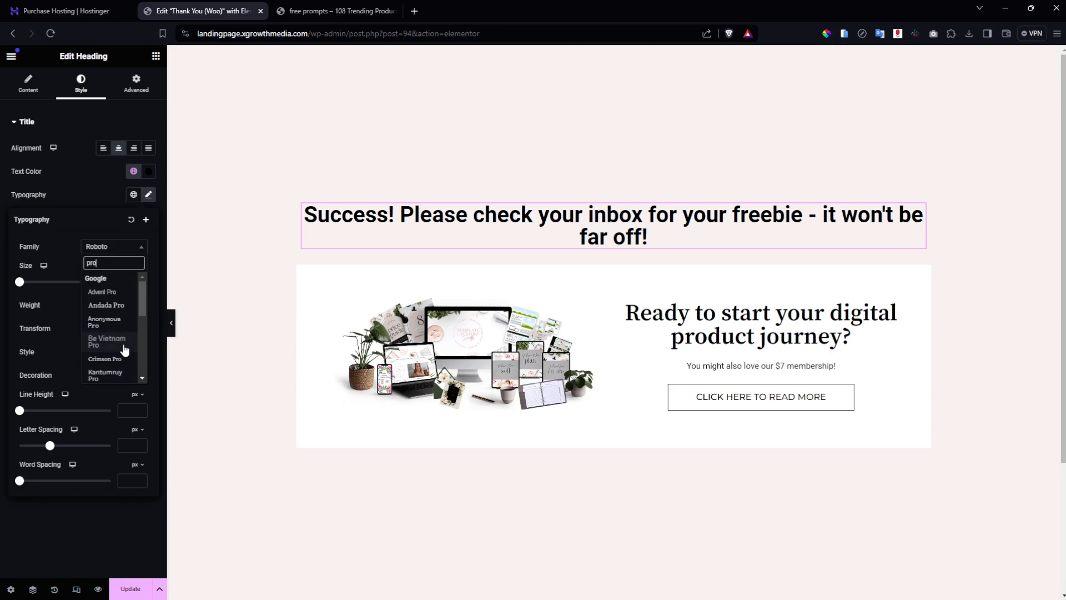
{"action": "key", "text": "BackSpace"}
{"action": "key", "text": "BackSpace"}
{"action": "key", "text": "BackSpace"}
{"action": "type", "text": "sa"}
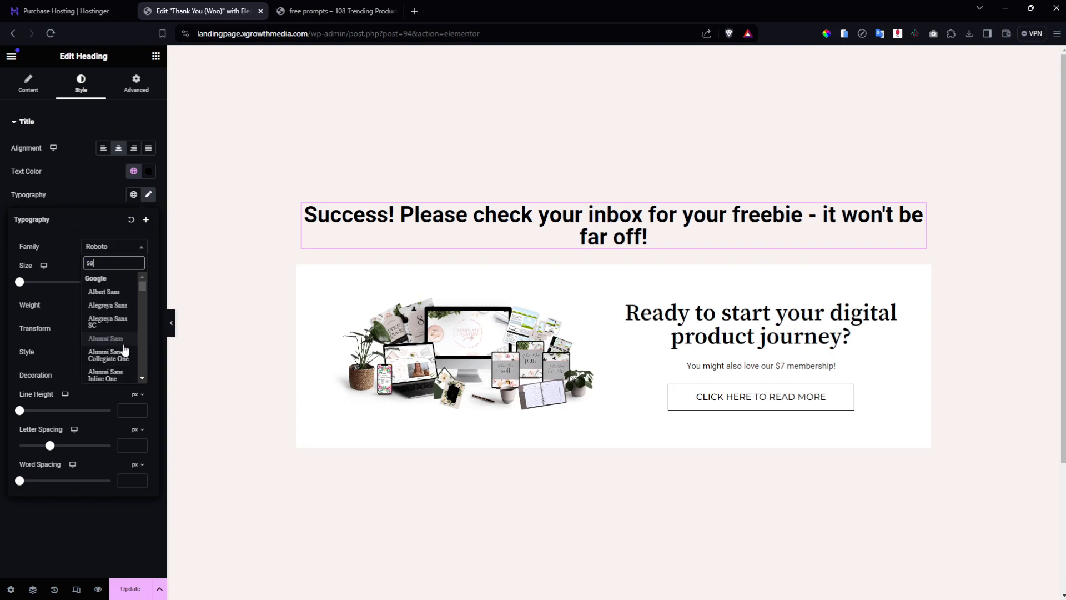
{"action": "type", "text": "n"}
{"action": "scroll", "coordinate": [124, 348], "scroll_direction": "down", "scroll_amount": 5}
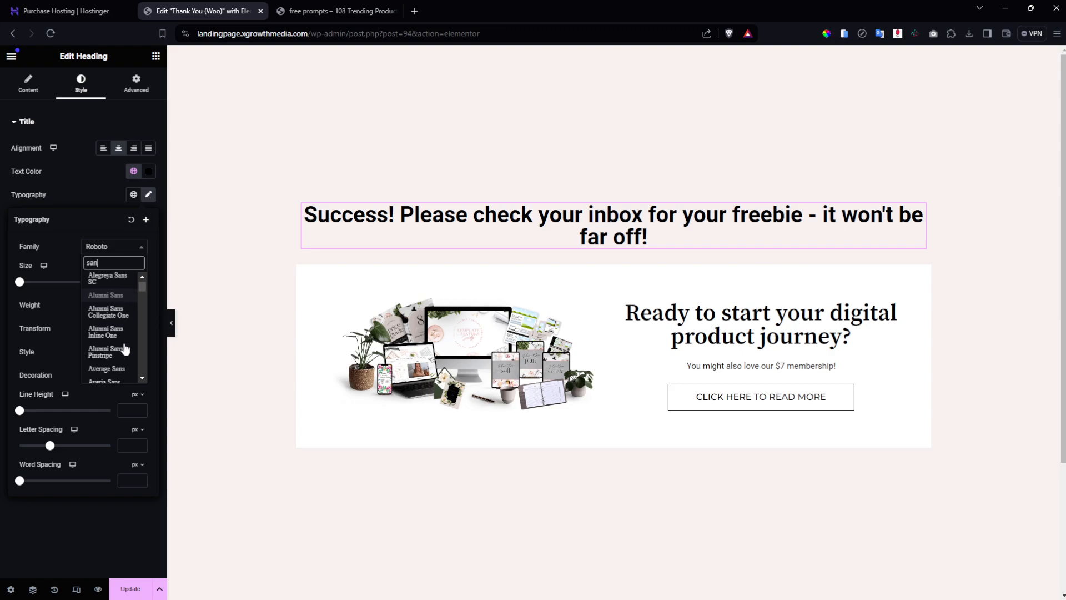
{"action": "scroll", "coordinate": [124, 348], "scroll_direction": "up", "scroll_amount": 5}
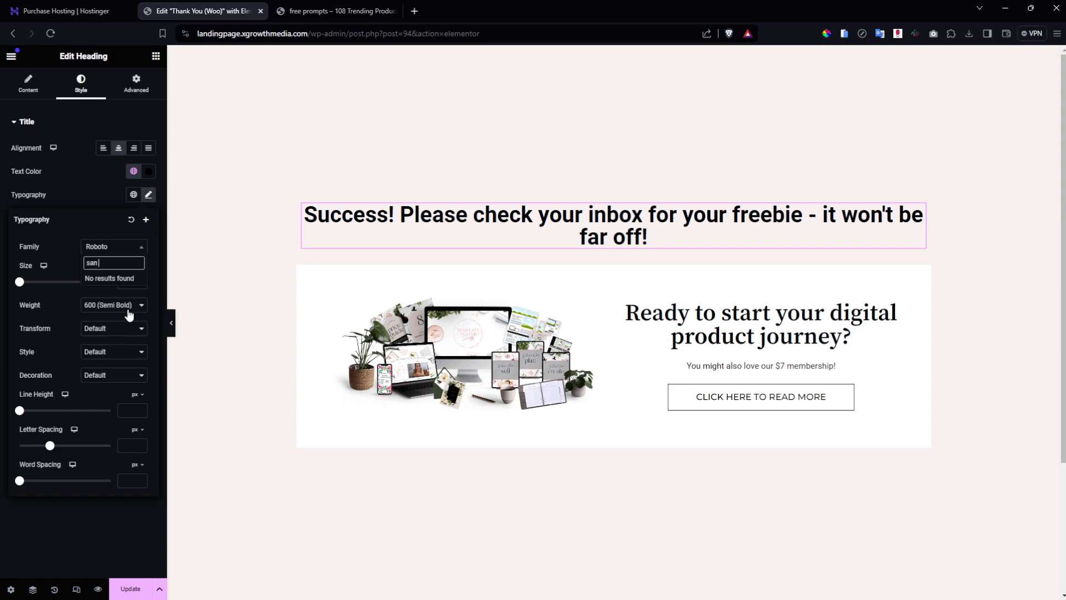
{"action": "key", "text": "BackSpace"}
{"action": "key", "text": "BackSpace"}
{"action": "key", "text": "BackSpace"}
{"action": "type", "text": "erif"}
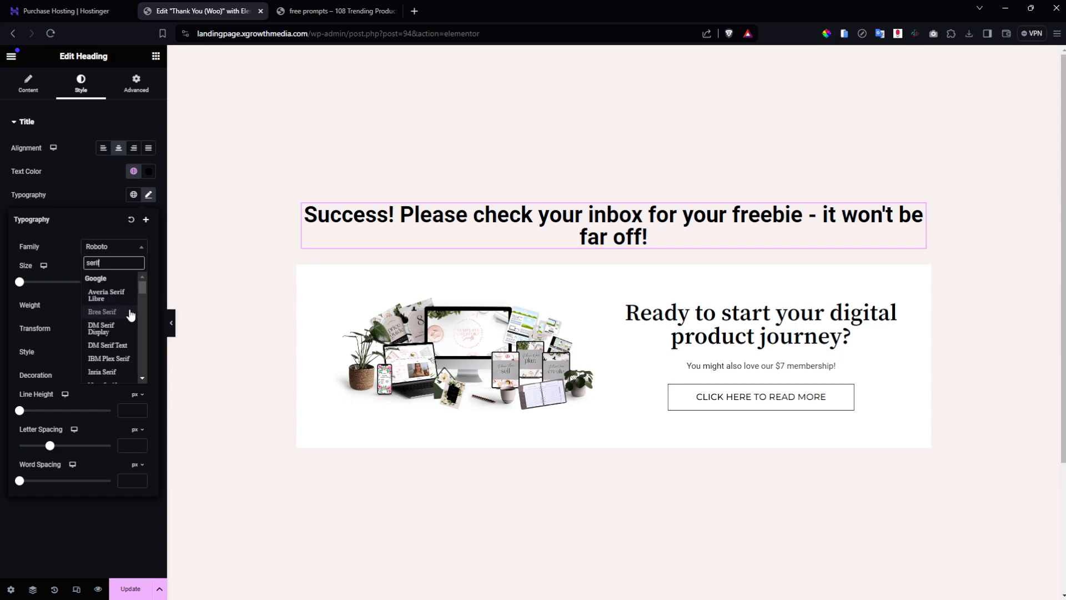
{"action": "scroll", "coordinate": [129, 316], "scroll_direction": "down", "scroll_amount": 2}
{"action": "scroll", "coordinate": [129, 317], "scroll_direction": "up", "scroll_amount": 2}
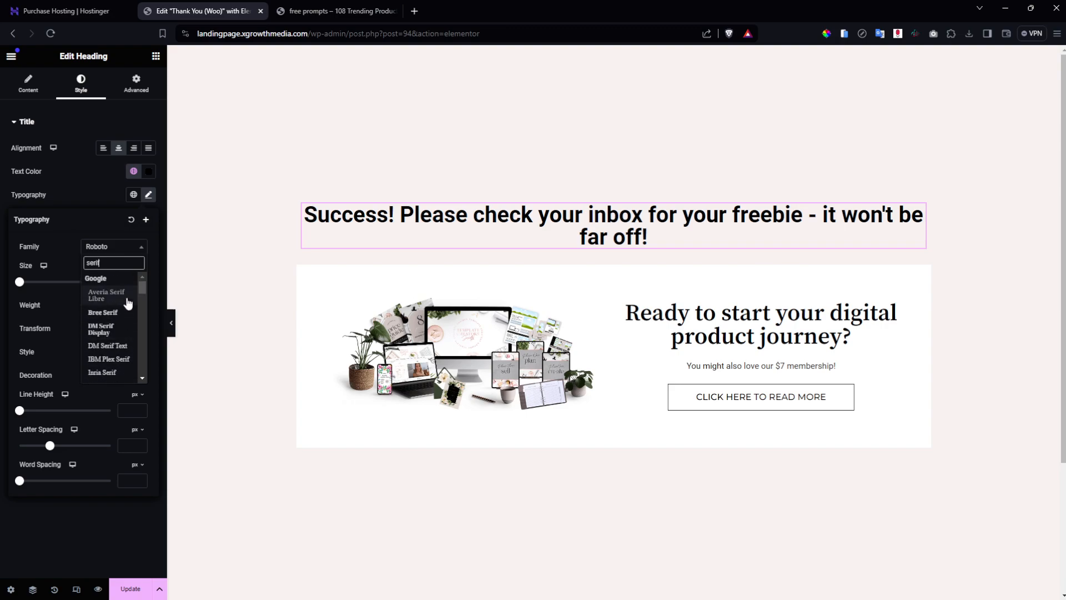
Check the opt-in page heading's font, then set the heading to Source Serif Pro.
{"action": "key", "text": "ctrl+a"}
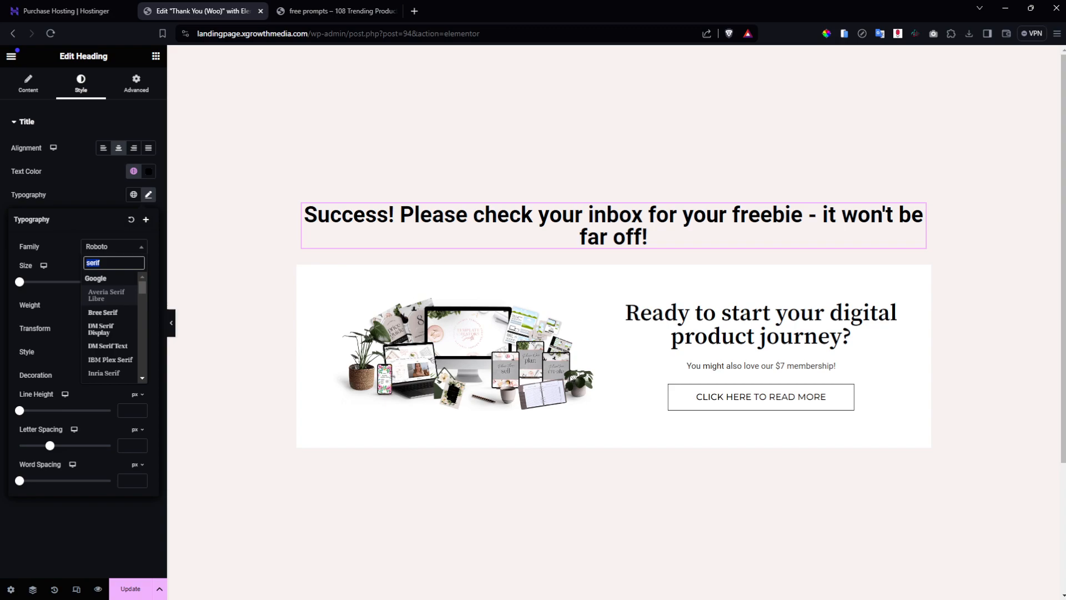
{"action": "left_click", "coordinate": [339, 11]}
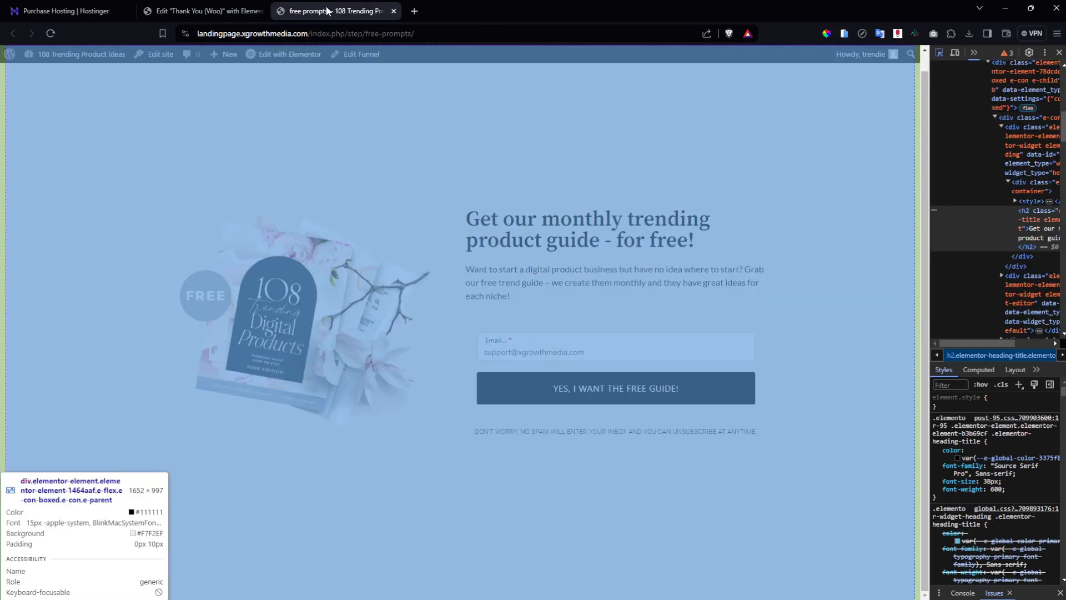
{"action": "left_click", "coordinate": [243, 8]}
{"action": "type", "text": "source"}
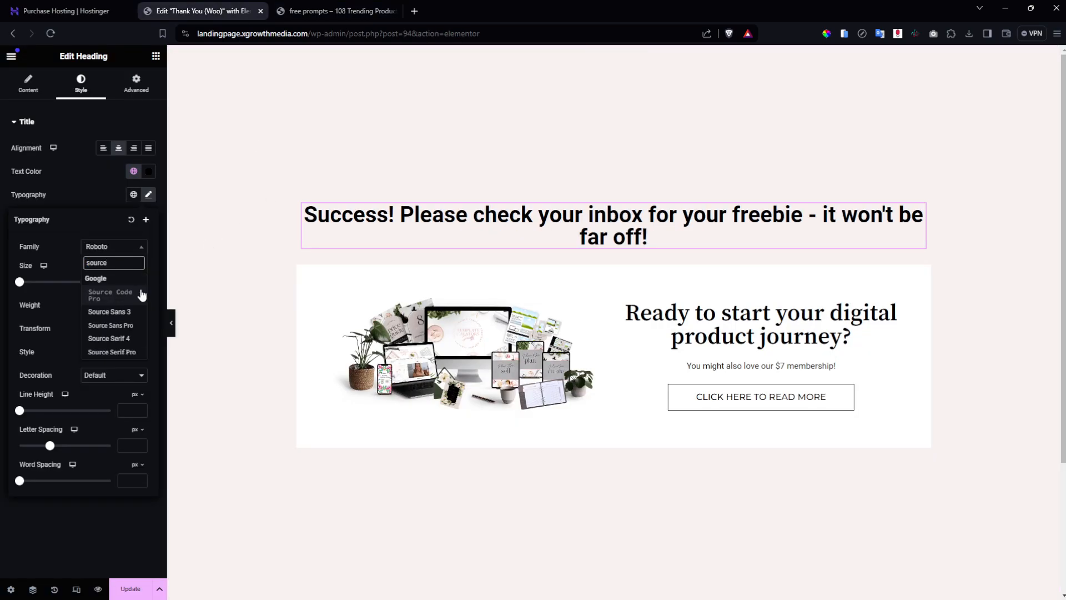
{"action": "left_click", "coordinate": [120, 354]}
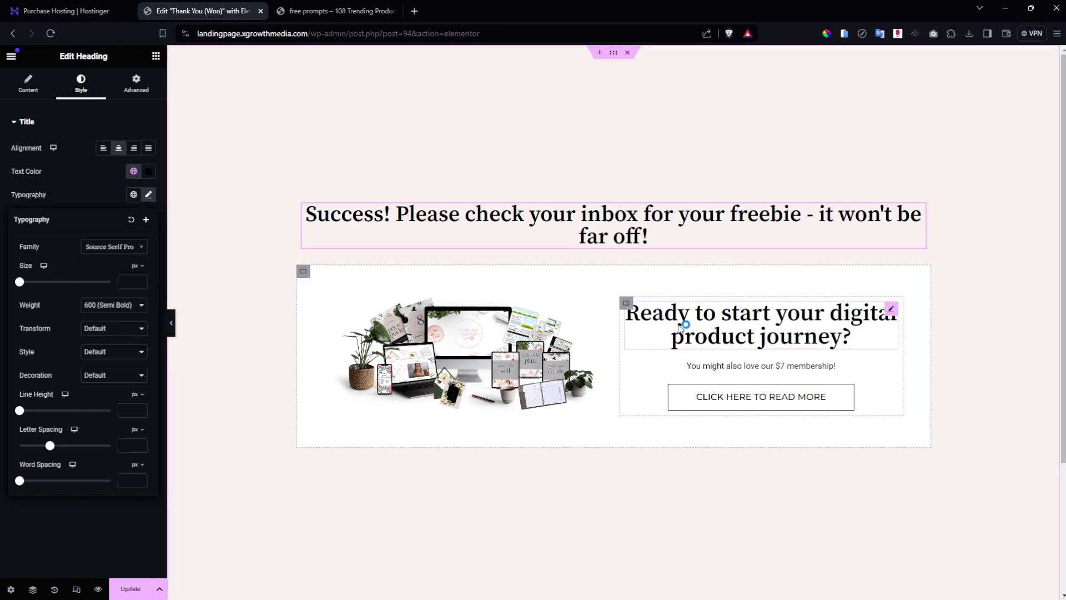
Give the success heading a custom 70% width and centre it with Align Self.
{"action": "left_click", "coordinate": [130, 589]}
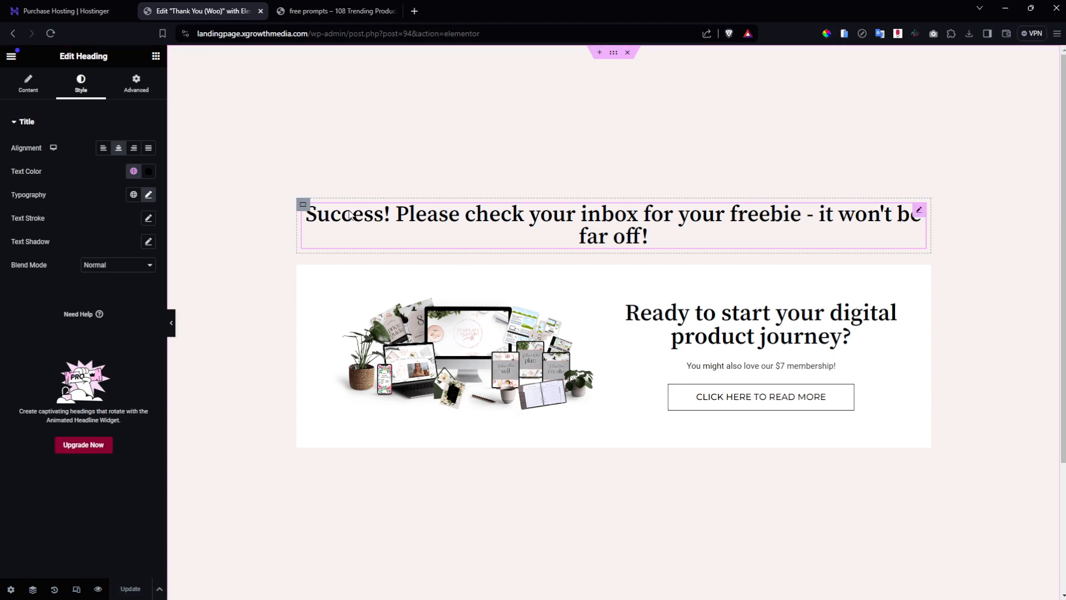
{"action": "left_click", "coordinate": [147, 98]}
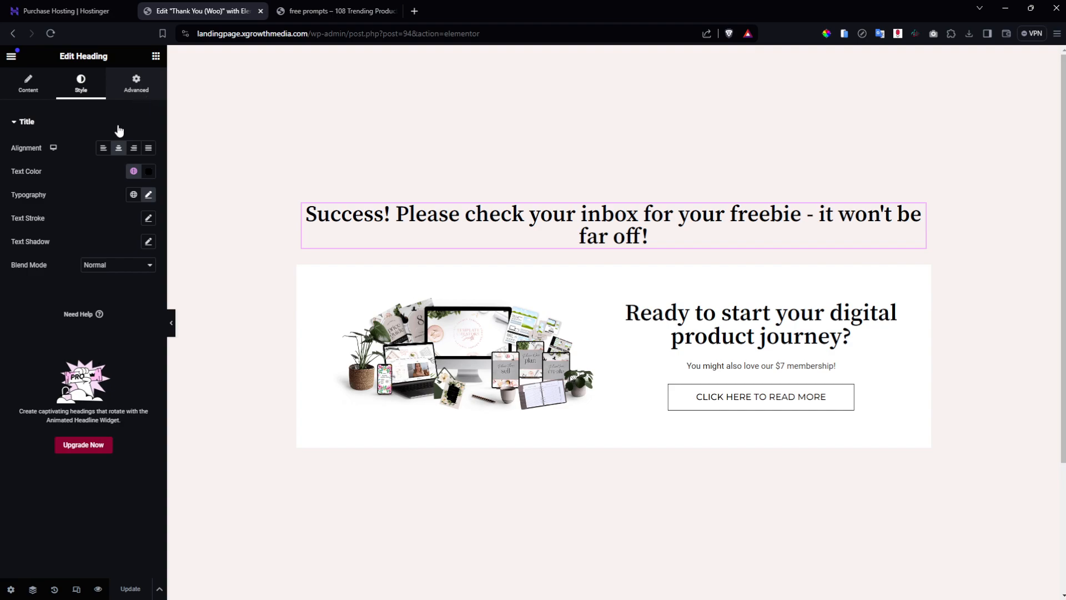
{"action": "left_click", "coordinate": [103, 239]}
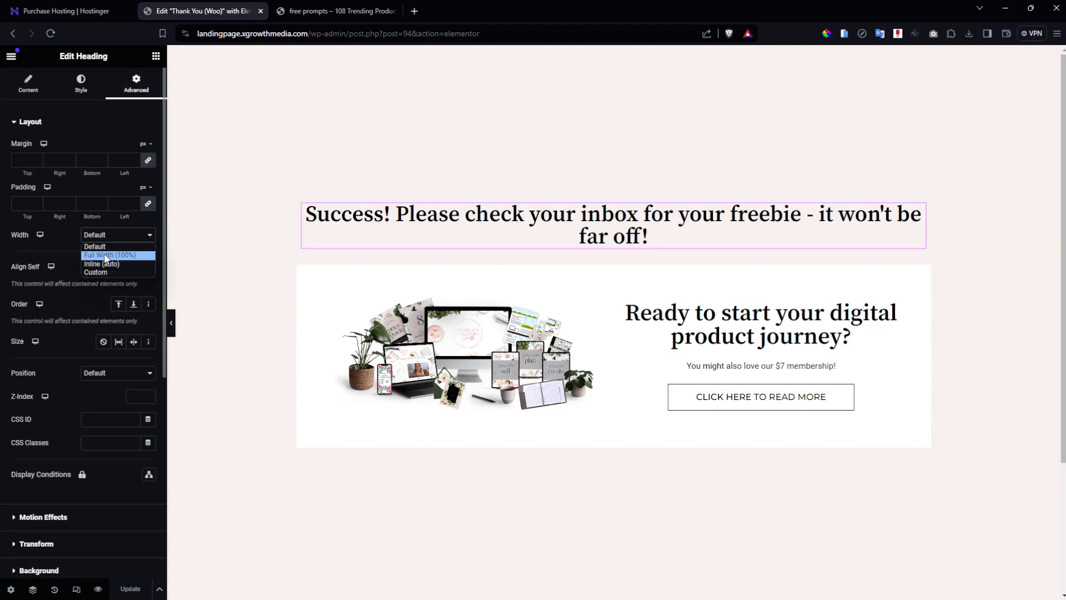
{"action": "left_click", "coordinate": [113, 273]}
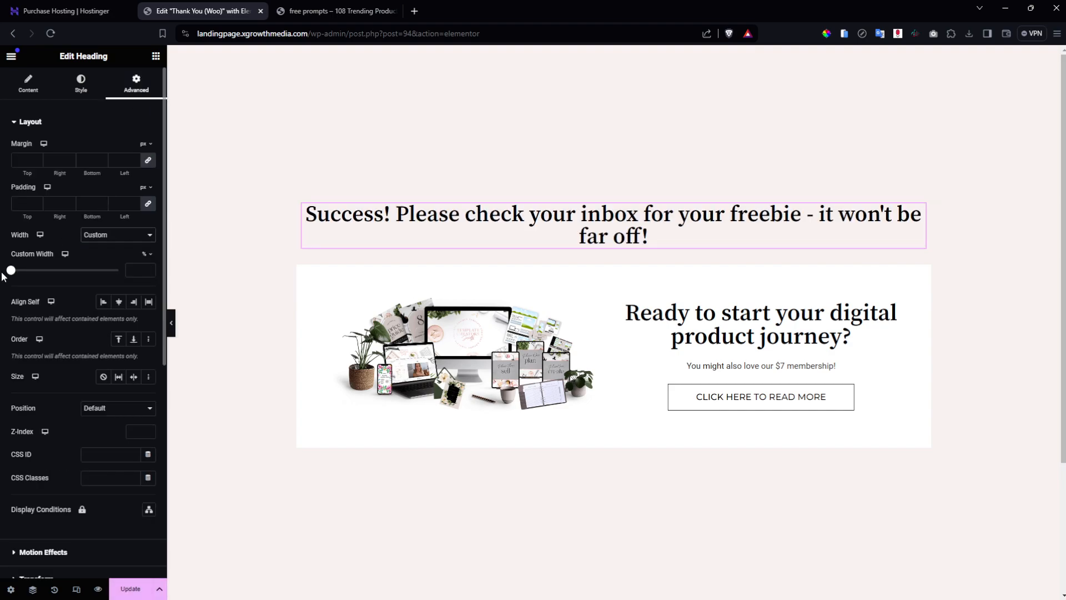
{"action": "left_click_drag", "start_coordinate": [14, 272], "coordinate": [88, 276]}
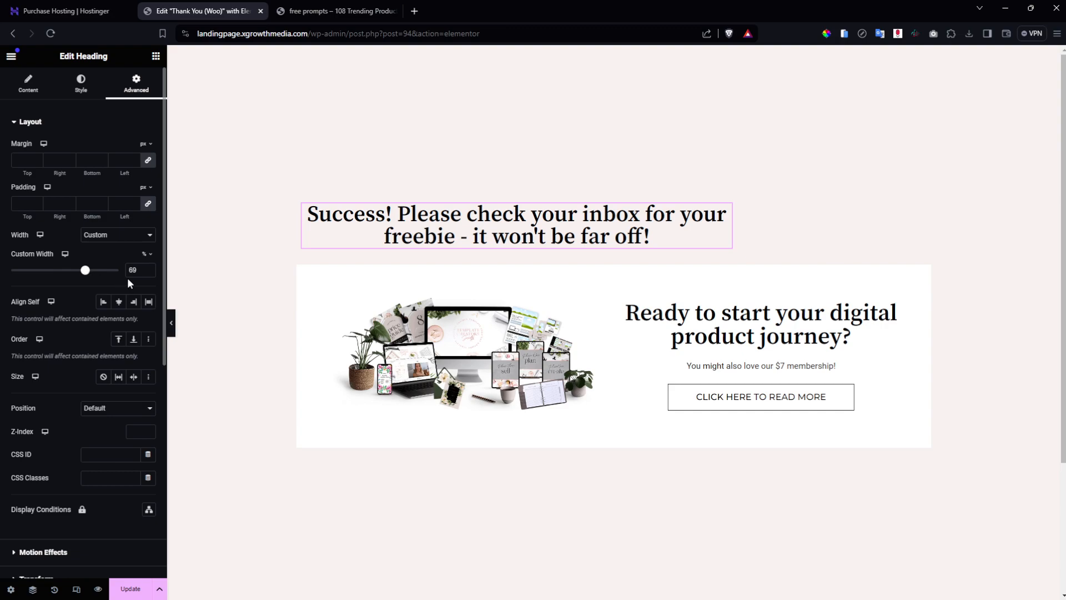
{"action": "left_click", "coordinate": [148, 267]}
{"action": "left_click", "coordinate": [120, 304]}
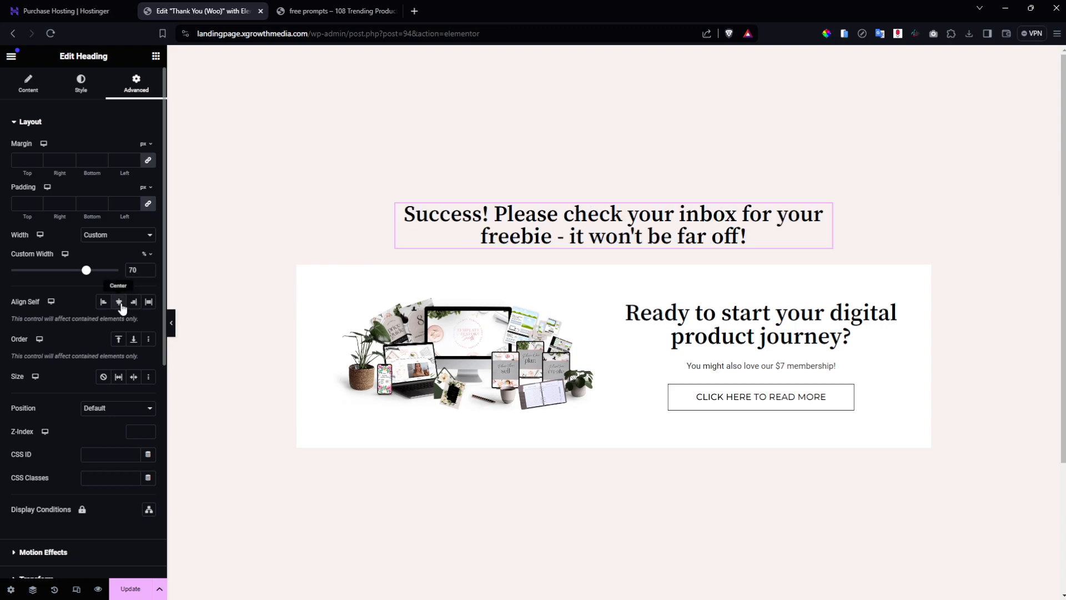
Reset the heading width to Default and save the page.
{"action": "scroll", "coordinate": [140, 270], "scroll_direction": "up", "scroll_amount": 14}
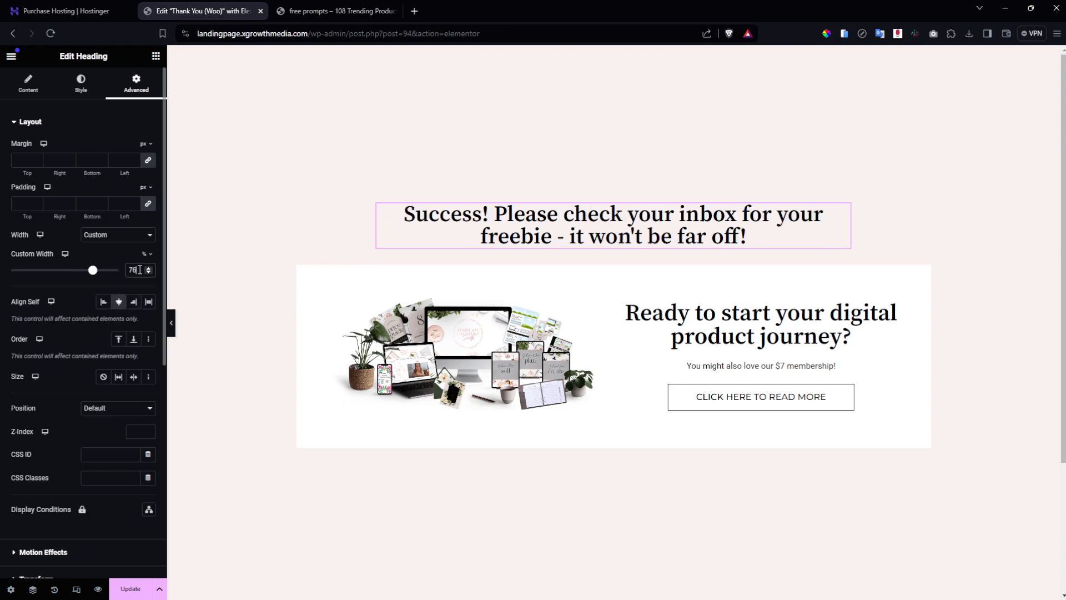
{"action": "scroll", "coordinate": [140, 270], "scroll_direction": "up", "scroll_amount": 14}
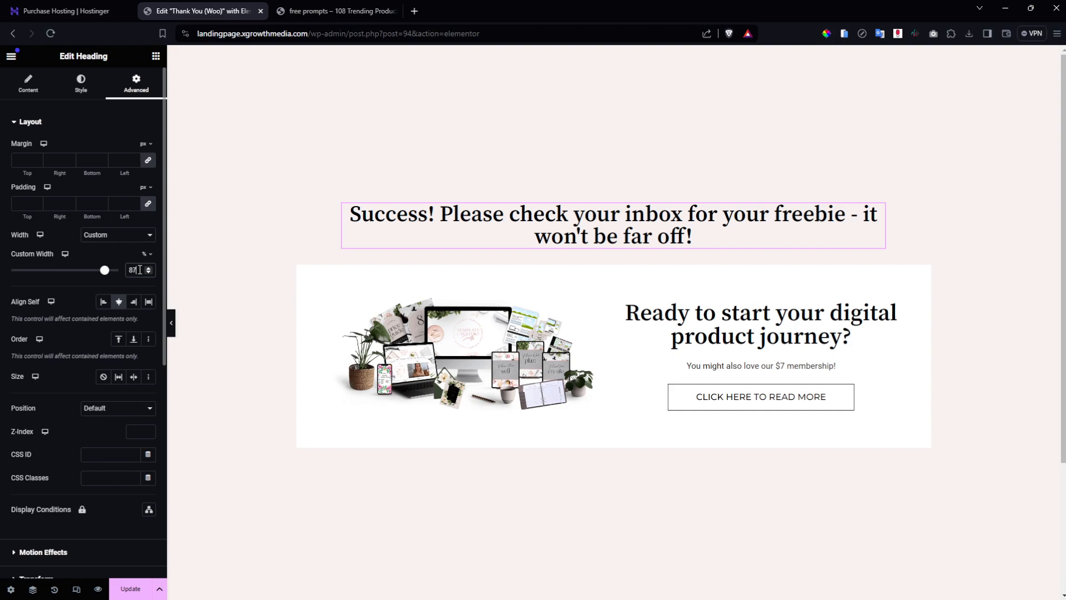
{"action": "scroll", "coordinate": [140, 270], "scroll_direction": "up", "scroll_amount": 2}
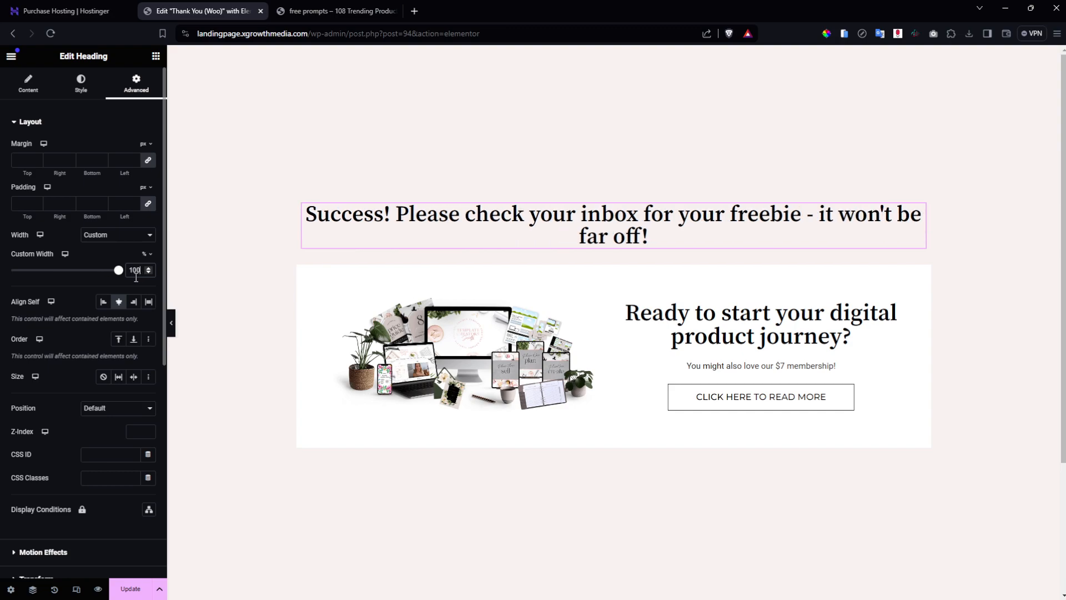
{"action": "left_click", "coordinate": [142, 235]}
{"action": "left_click", "coordinate": [100, 245]}
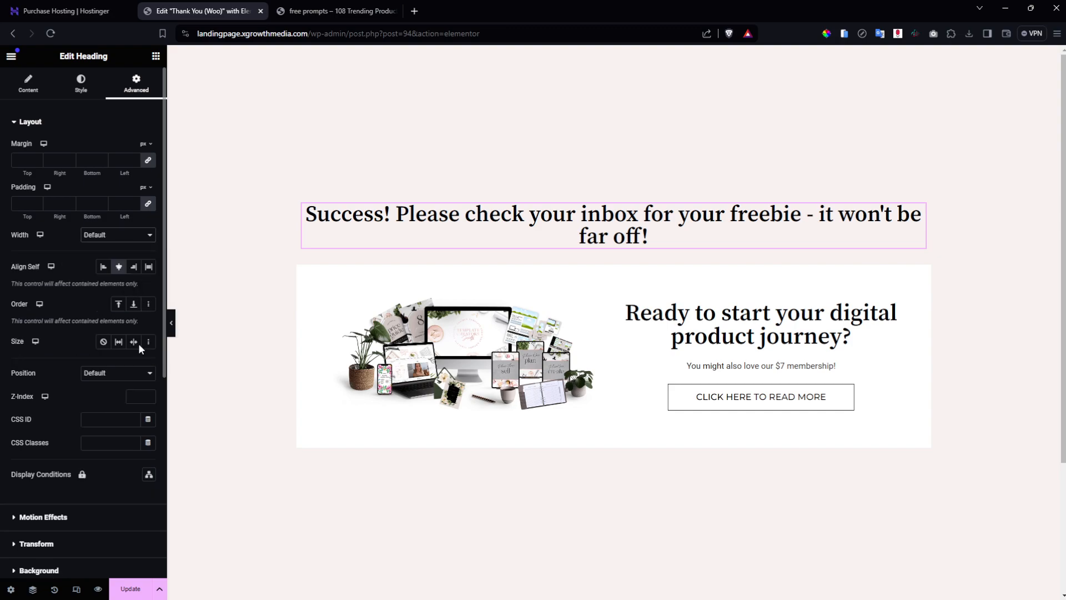
{"action": "left_click", "coordinate": [119, 581]}
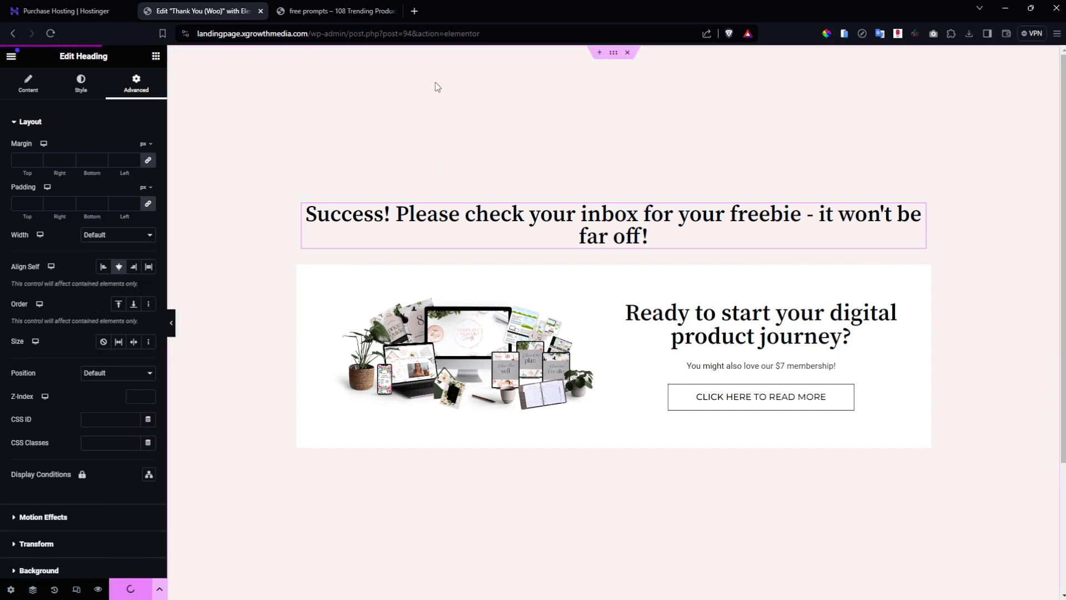
Preview the saved Thank You page's changes in a new tab.
{"action": "left_click", "coordinate": [833, 404]}
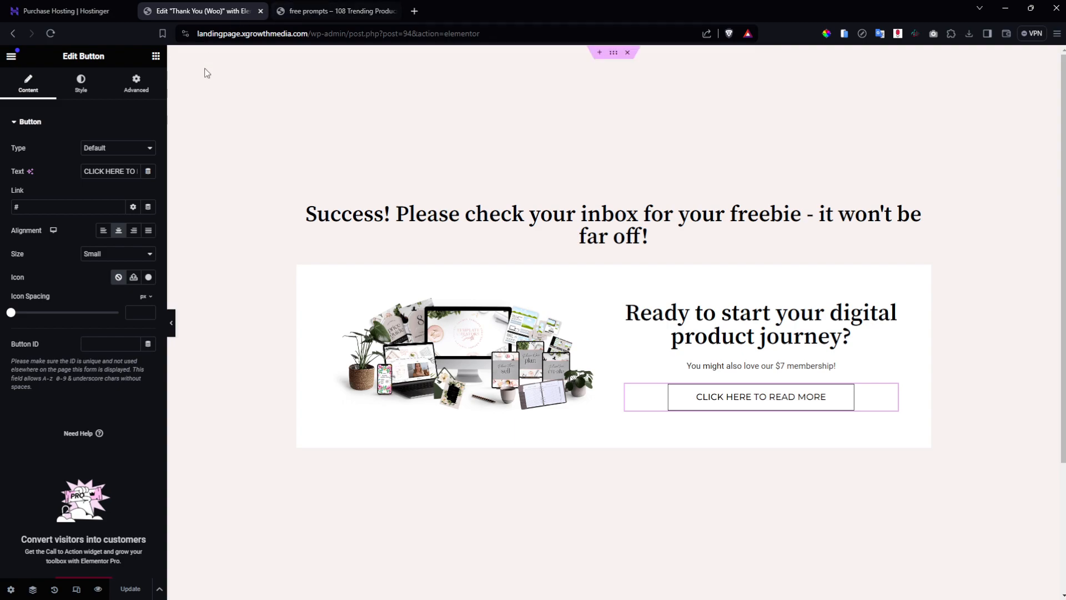
{"action": "left_click", "coordinate": [10, 588]}
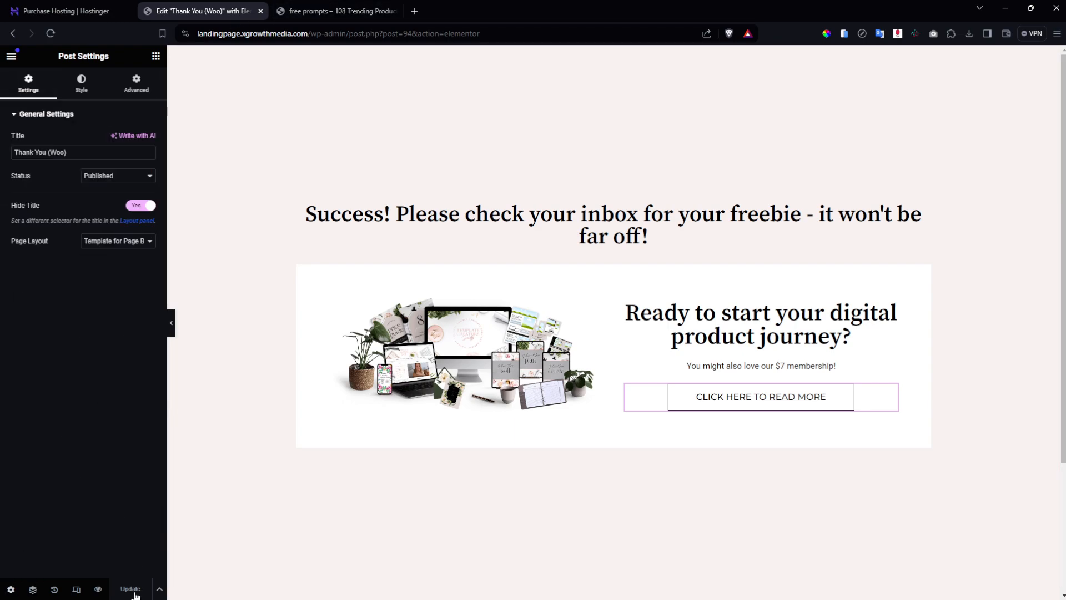
{"action": "left_click", "coordinate": [159, 588]}
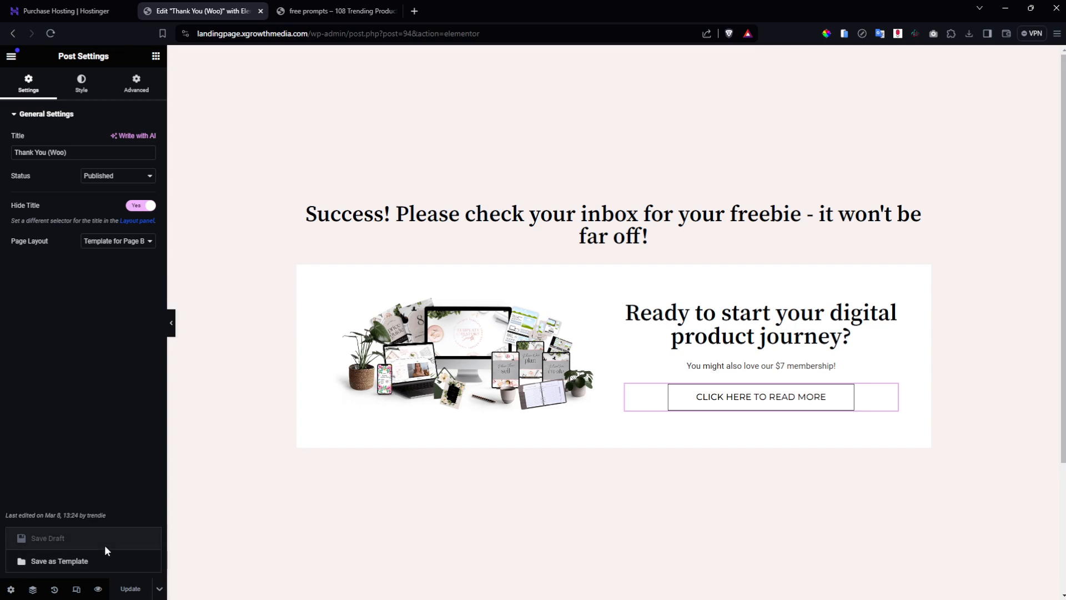
{"action": "left_click", "coordinate": [97, 588]}
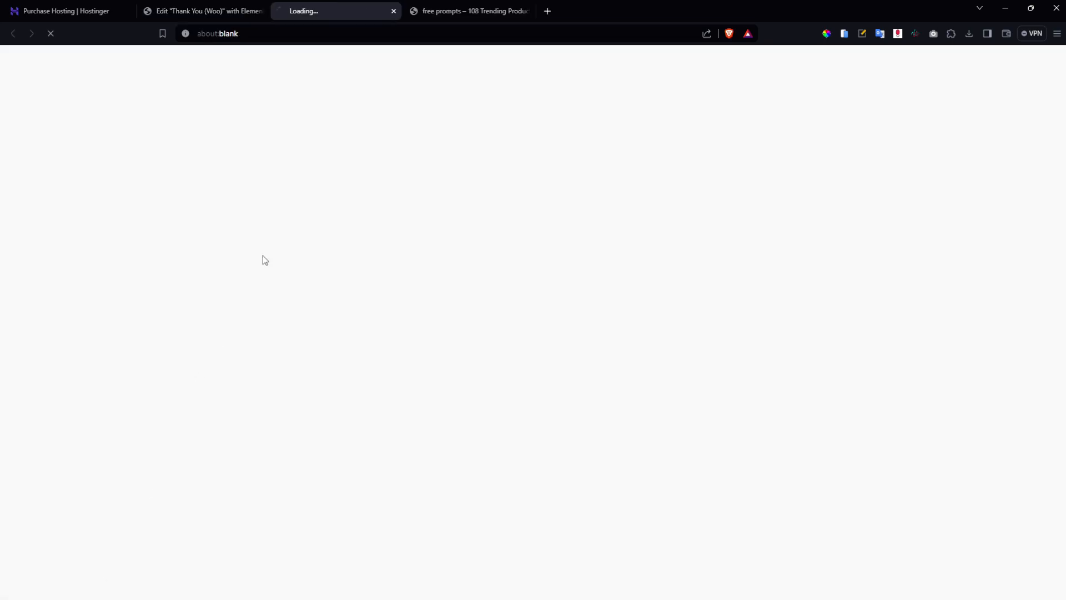
Close the old opt-in tab and open the 108 prompts funnel from the editor.
{"action": "middle_click", "coordinate": [487, 3]}
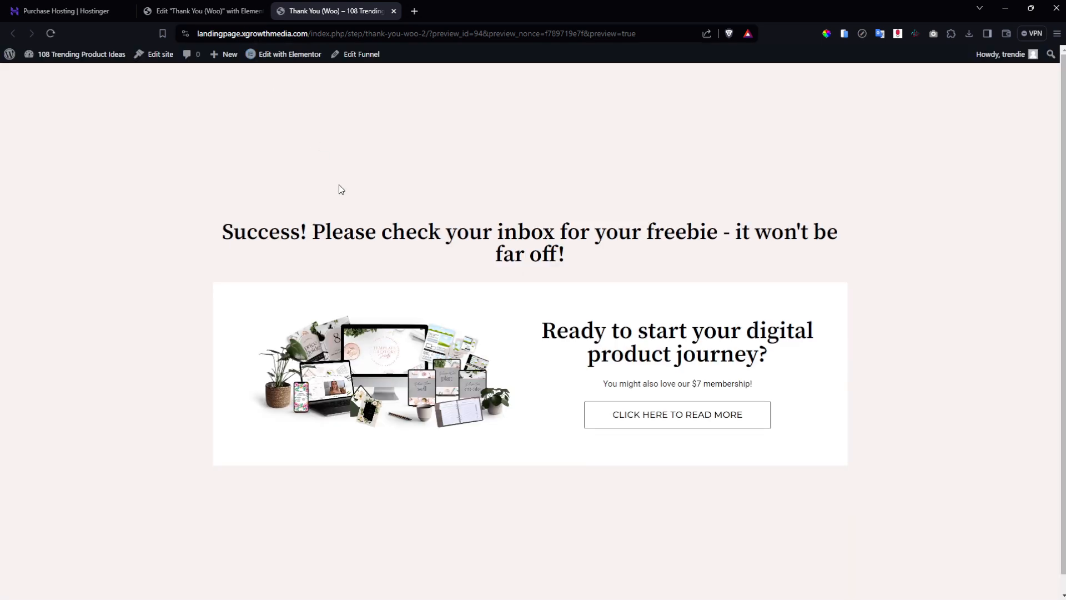
{"action": "left_click", "coordinate": [234, 5]}
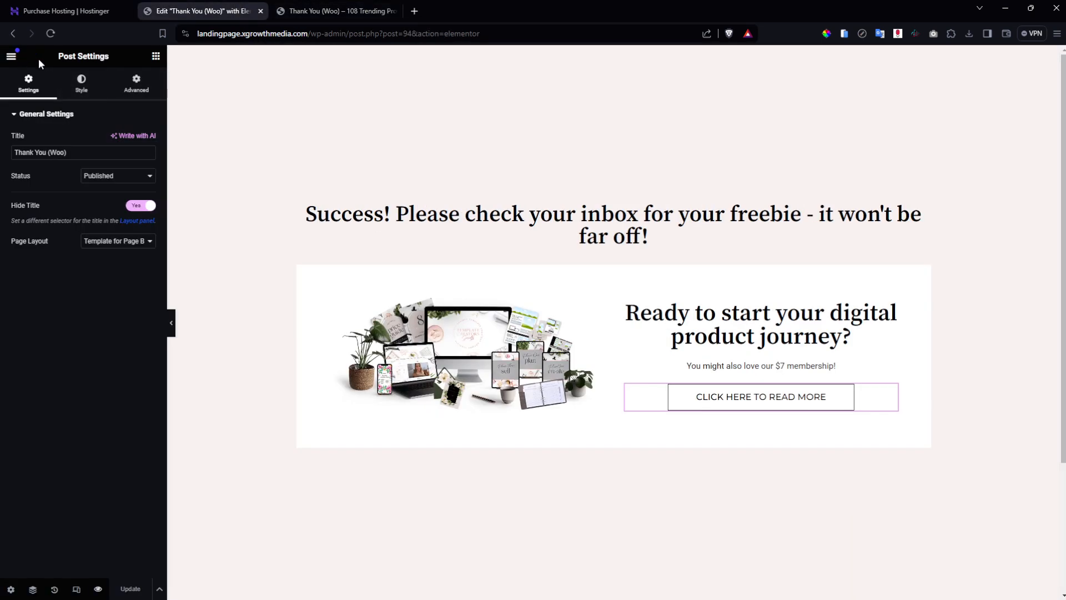
{"action": "left_click", "coordinate": [363, 62]}
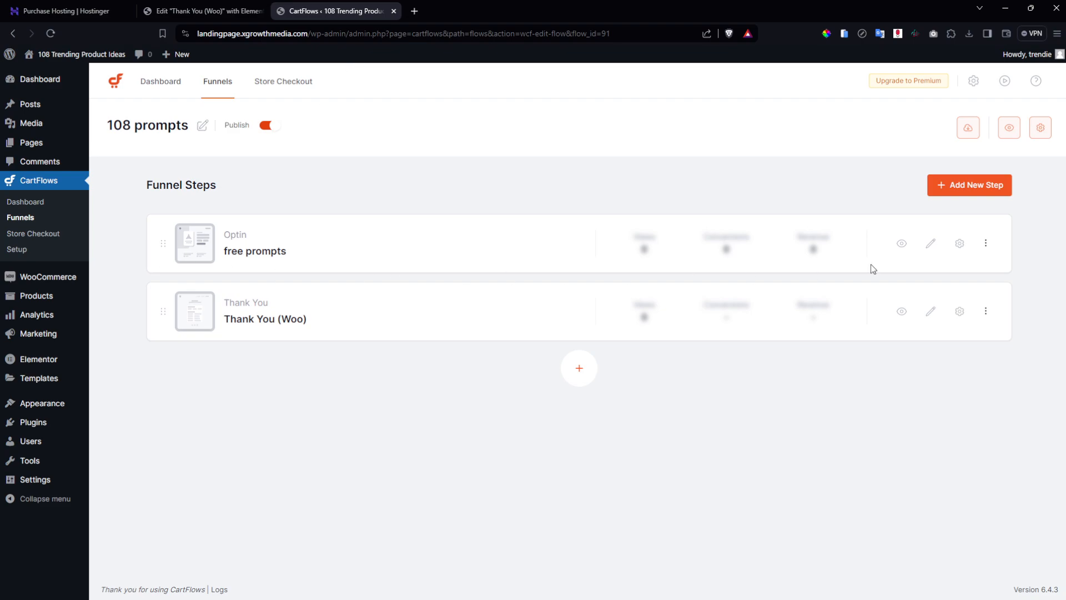
View the live free prompts opt-in page and submit its YES, I WANT THE FREE GUIDE! form.
{"action": "left_click", "coordinate": [900, 244]}
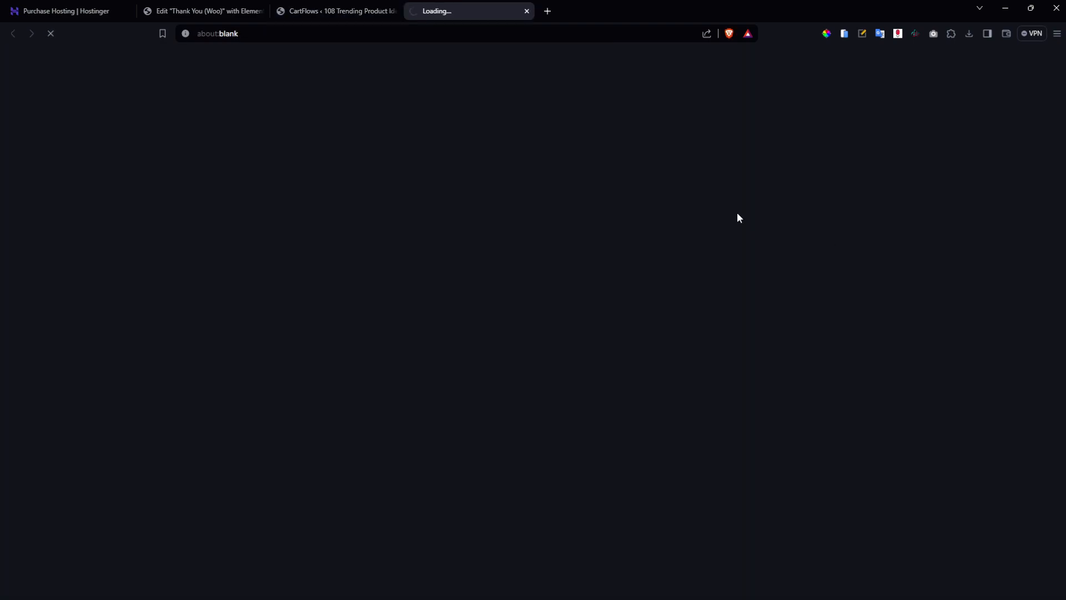
{"action": "middle_click", "coordinate": [352, 10]}
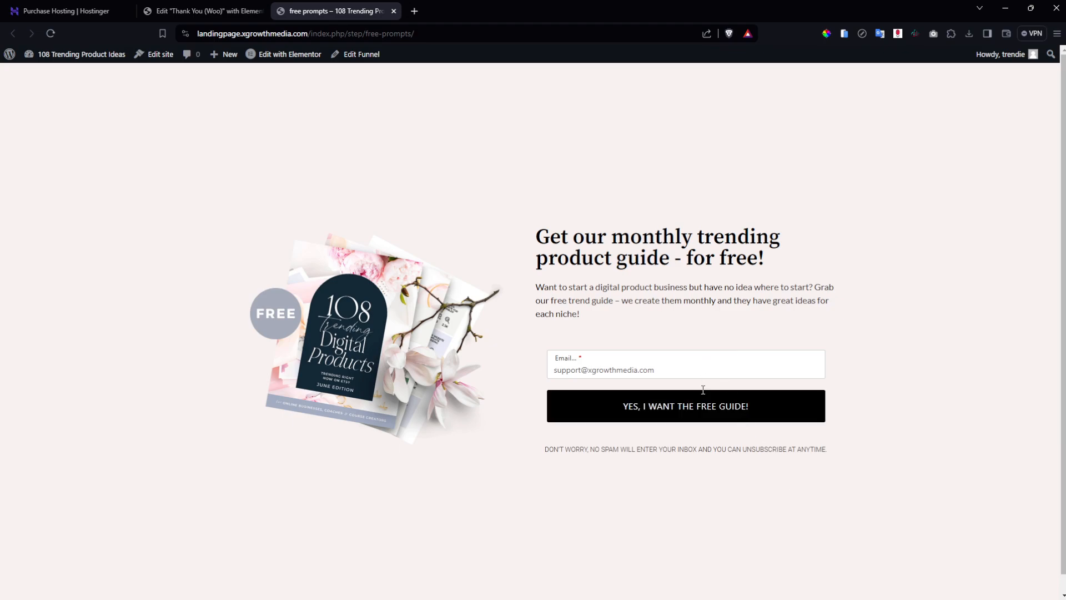
{"action": "left_click", "coordinate": [697, 416]}
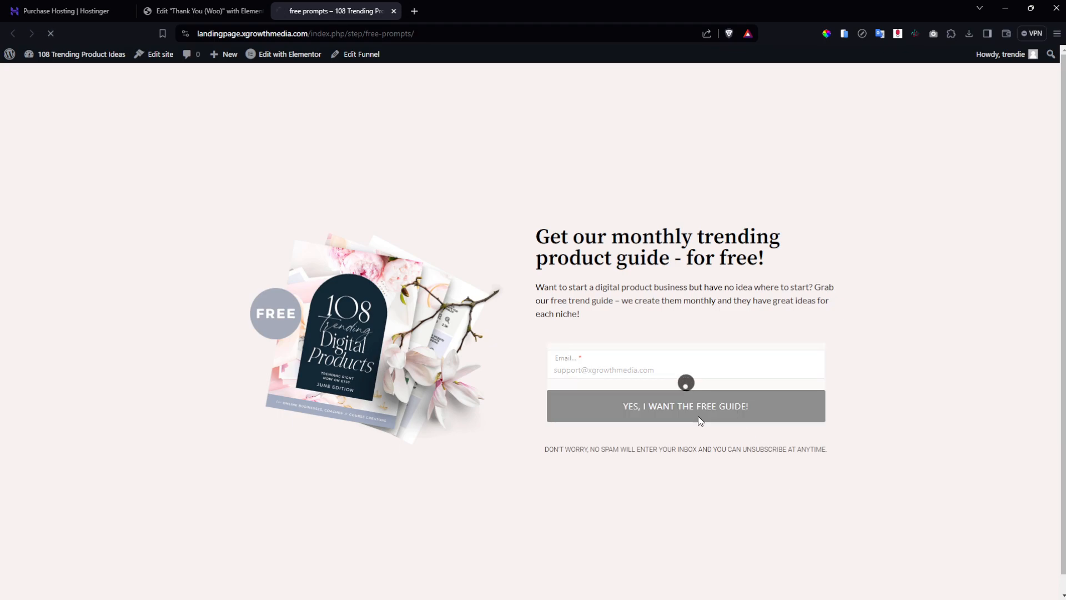